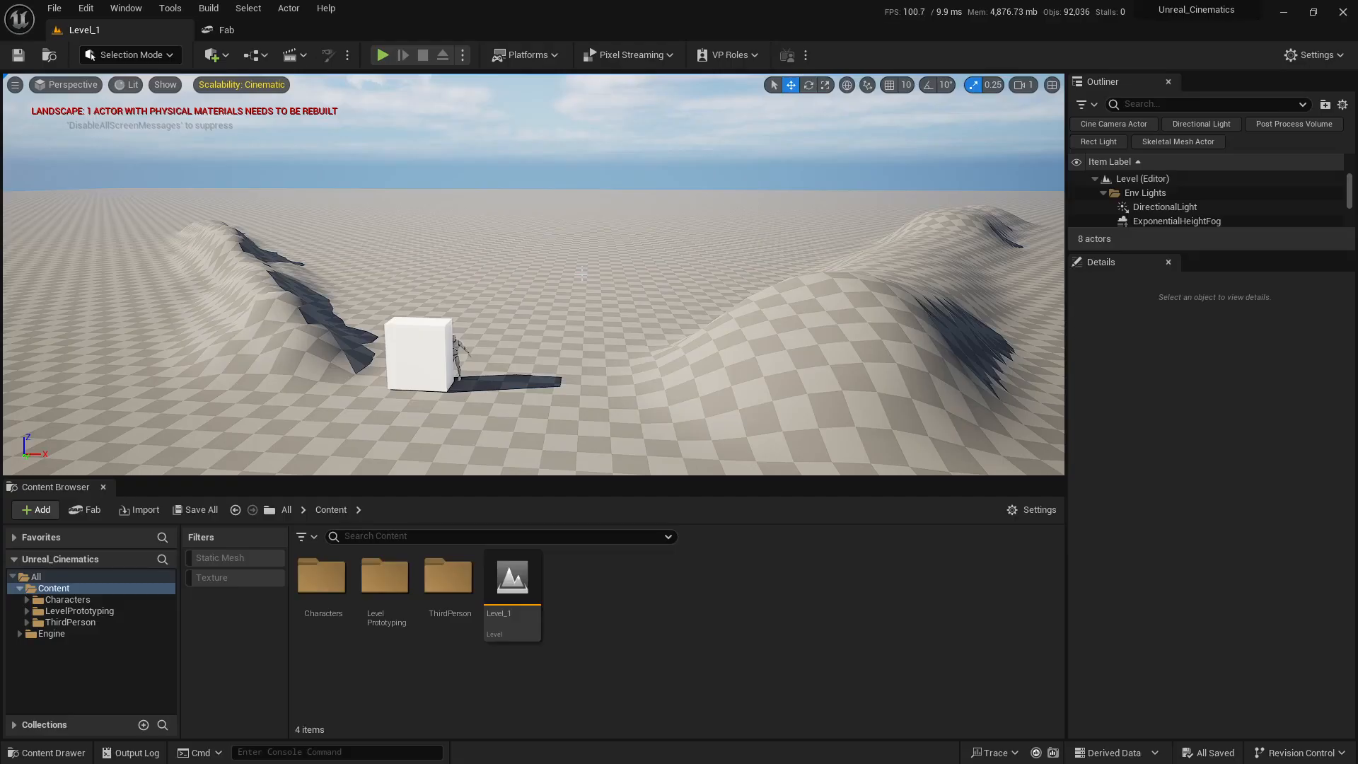
# Step: Frame the white box and the mannequin, and create a Cine Camera Actor at the current view
pyautogui.moveTo(537, 287); pyautogui.dragTo(515, 255, button='right')
pyautogui.press('q')
pyautogui.scroll(-1, 537, 287)
pyautogui.press('w')
pyautogui.press('w')
pyautogui.press('d')
pyautogui.scroll(-2, 517, 255)
pyautogui.press('s')
pyautogui.press('a')
pyautogui.press('w')
pyautogui.press('a')
pyautogui.press('q')
pyautogui.press('s')
pyautogui.press('e')
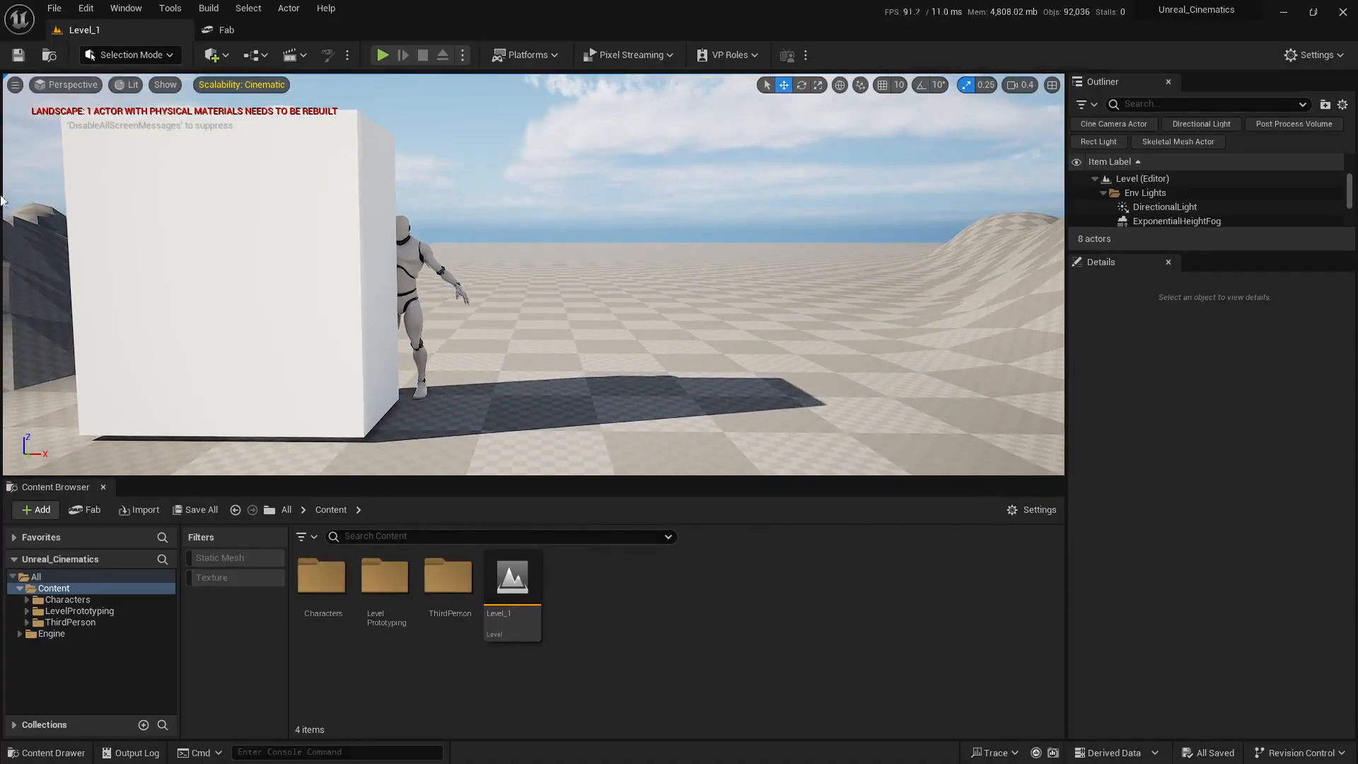
pyautogui.click(15, 85)
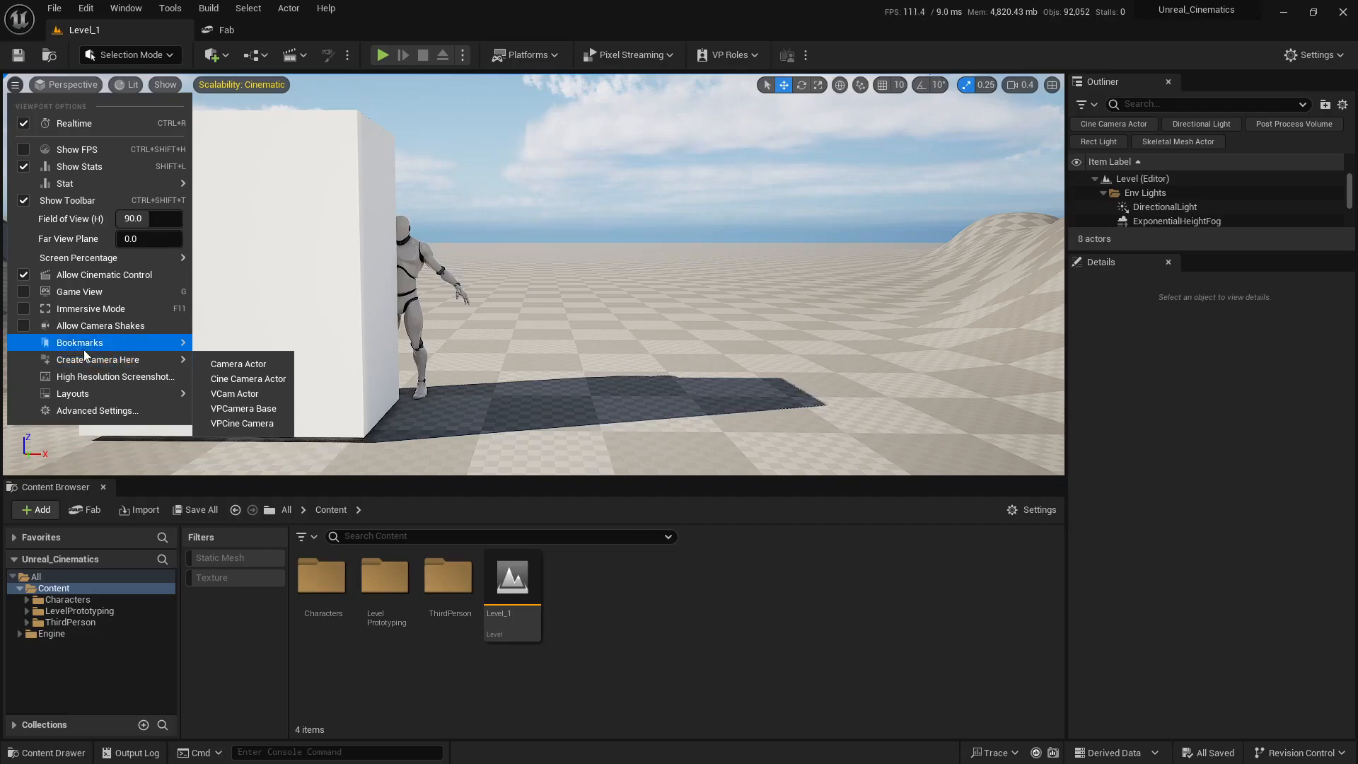
pyautogui.click(225, 380)
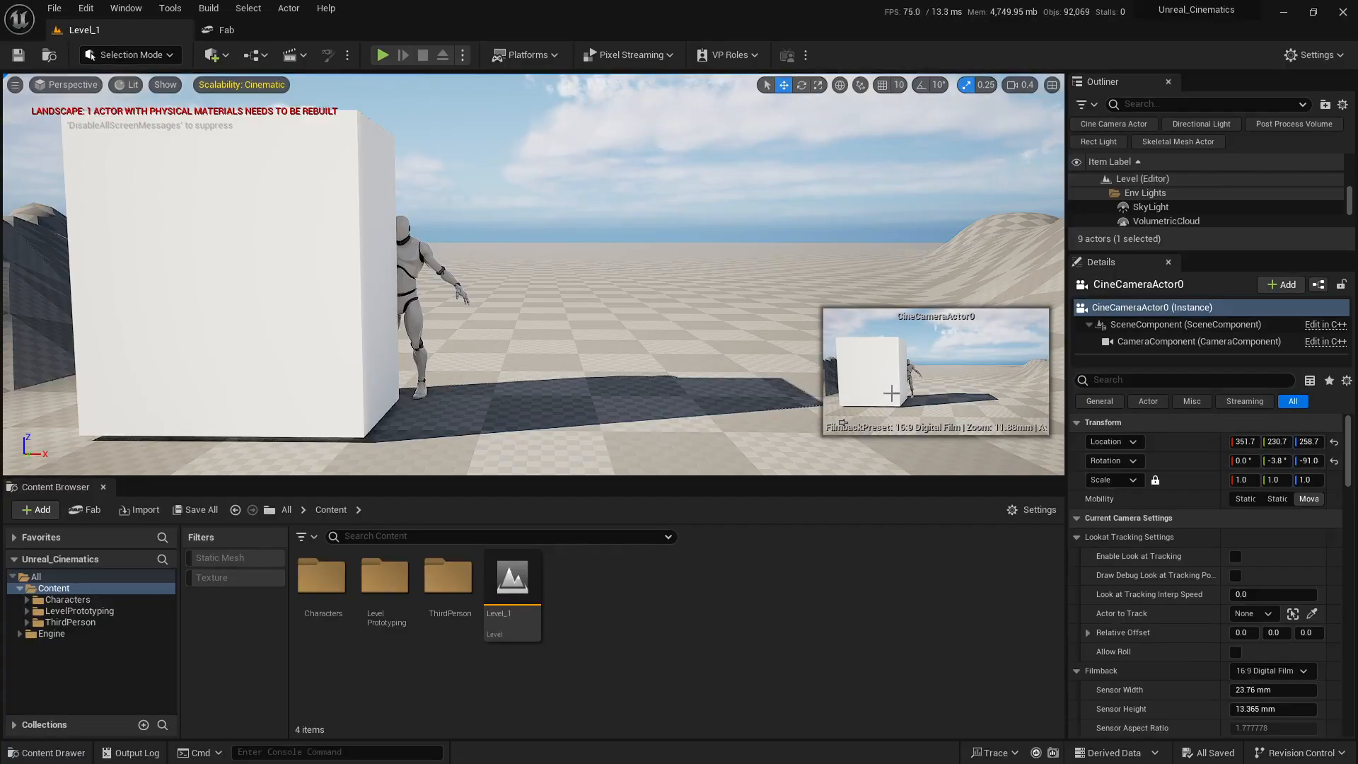
# Step: Turn off Preview Selected Cameras in the editor preferences
pyautogui.click(83, 10)
pyautogui.click(184, 192)
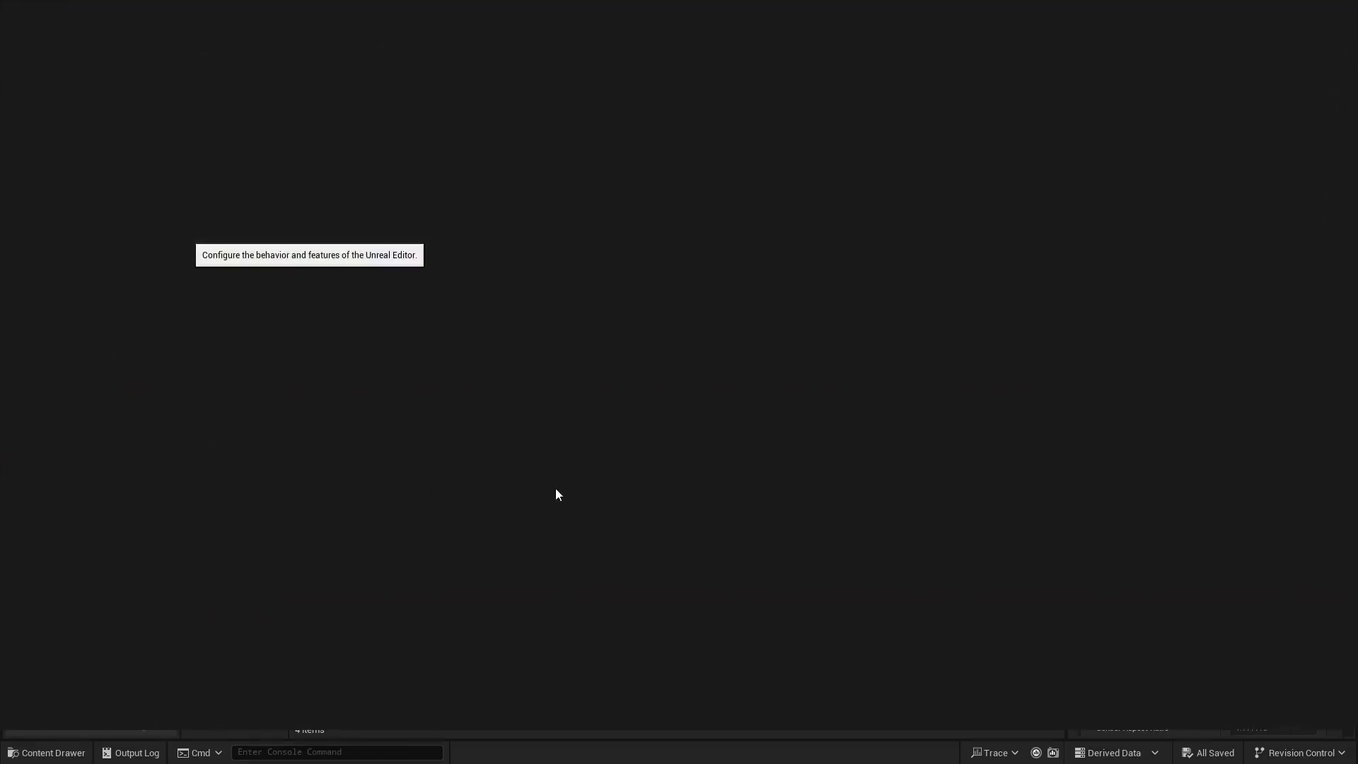
pyautogui.click(382, 46)
pyautogui.write('ca')
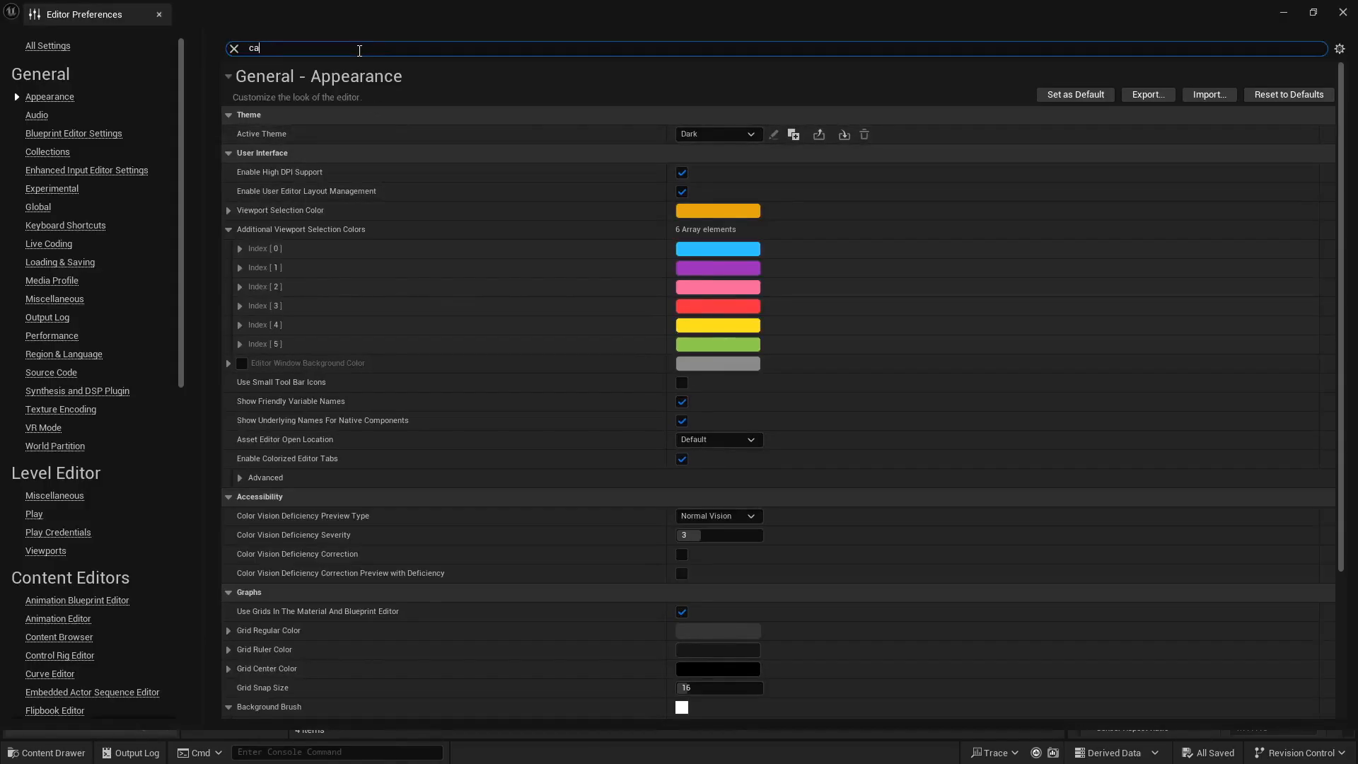
pyautogui.write('mera')
pyautogui.scroll(-10, 374, 355)
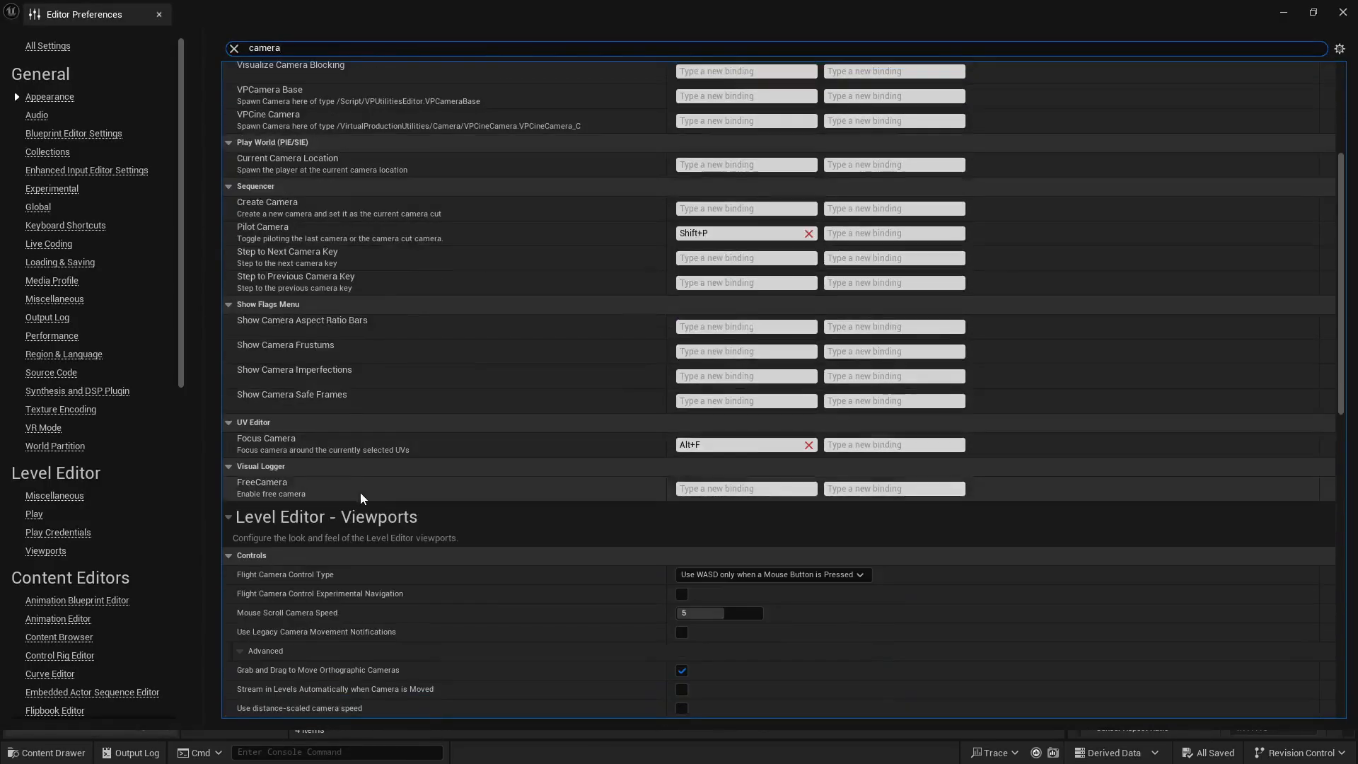
pyautogui.scroll(-4, 384, 507)
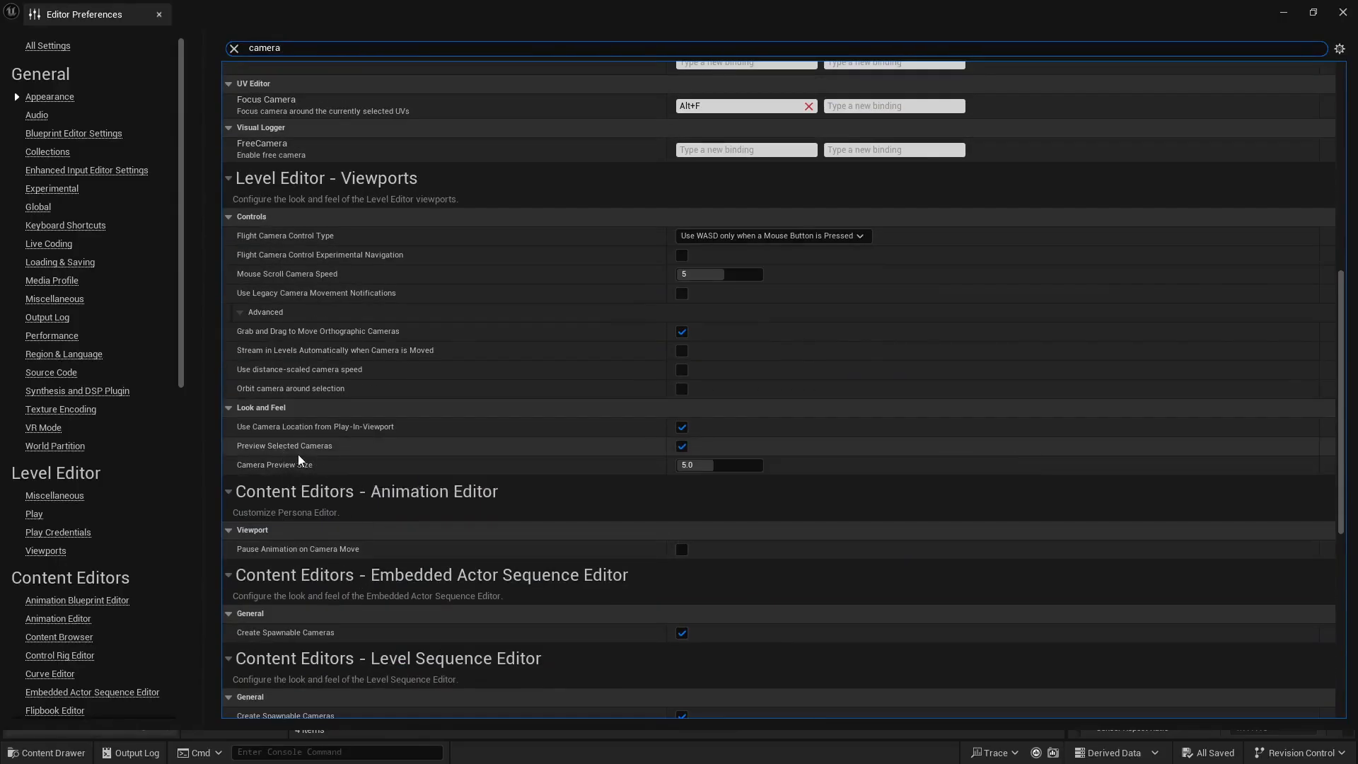
pyautogui.click(682, 446)
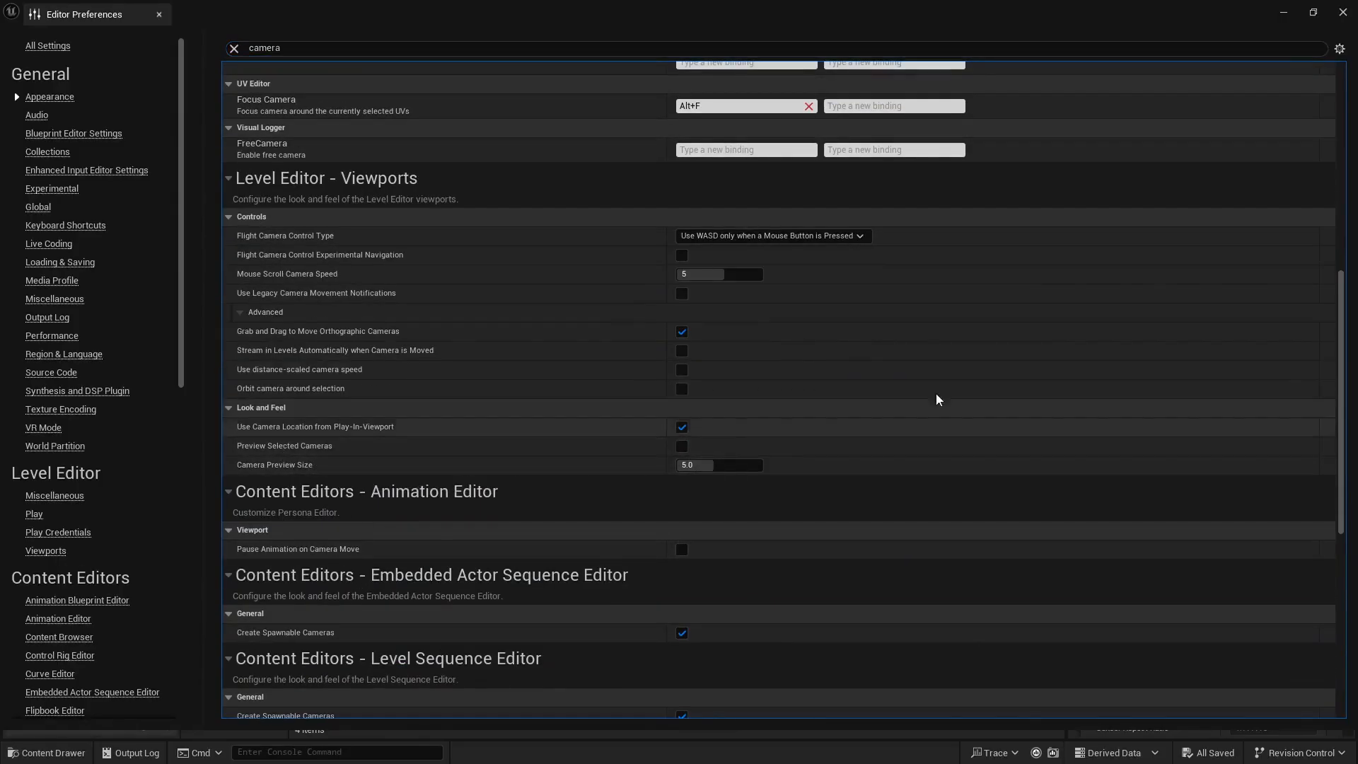
pyautogui.click(1343, 12)
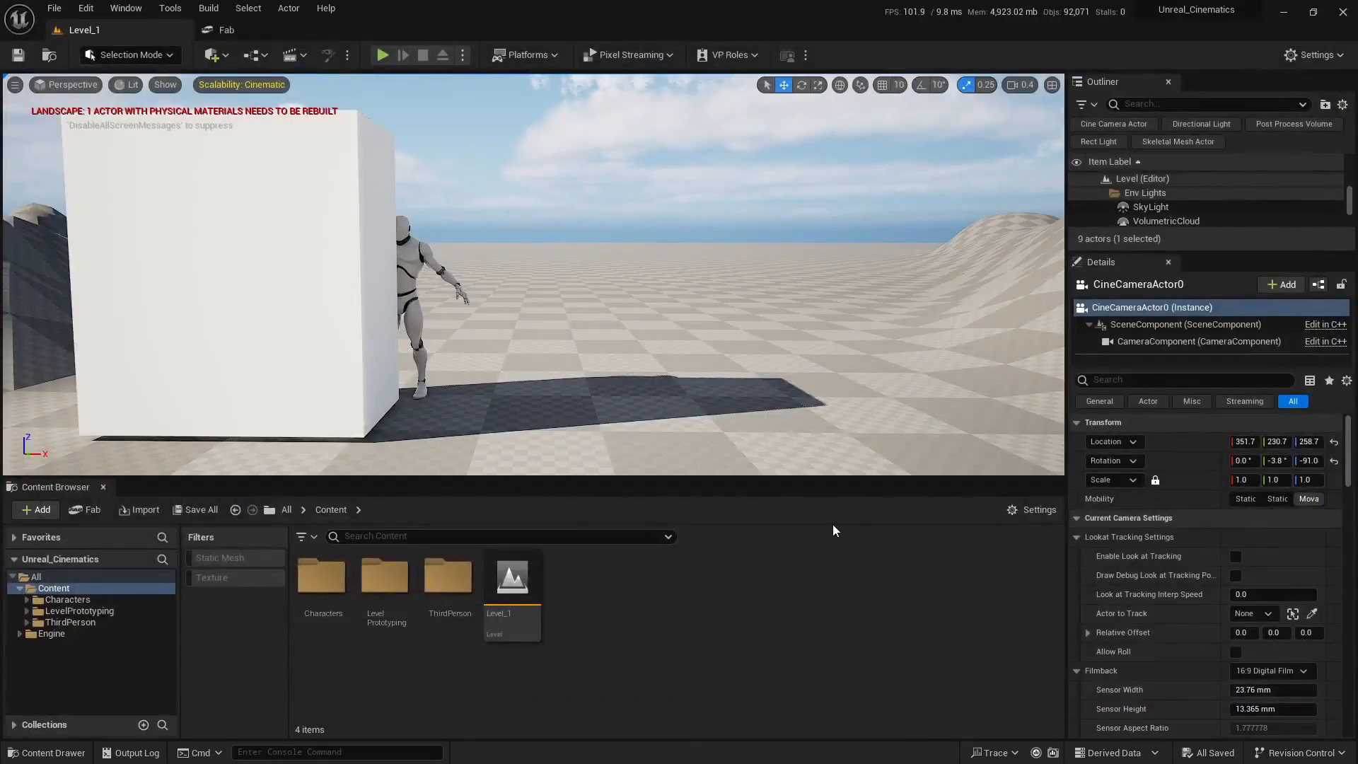
# Step: Split the level viewport into a layout of two side-by-side panes
pyautogui.moveTo(833, 453); pyautogui.dragTo(853, 185, button='right')
pyautogui.press('s')
pyautogui.press('w')
pyautogui.press('s')
pyautogui.scroll(2, 792, 447)
pyautogui.press('s')
pyautogui.press('s')
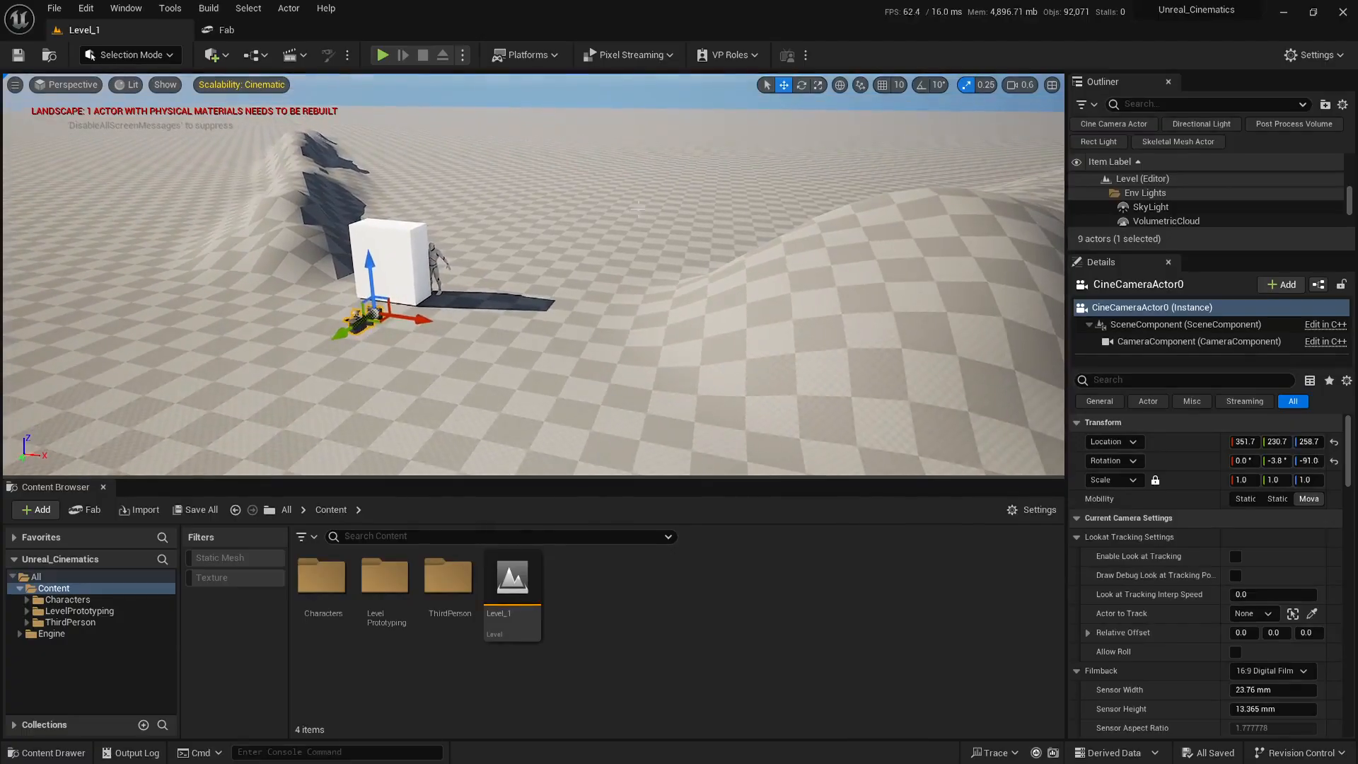
pyautogui.click(18, 90)
pyautogui.moveTo(83, 396)
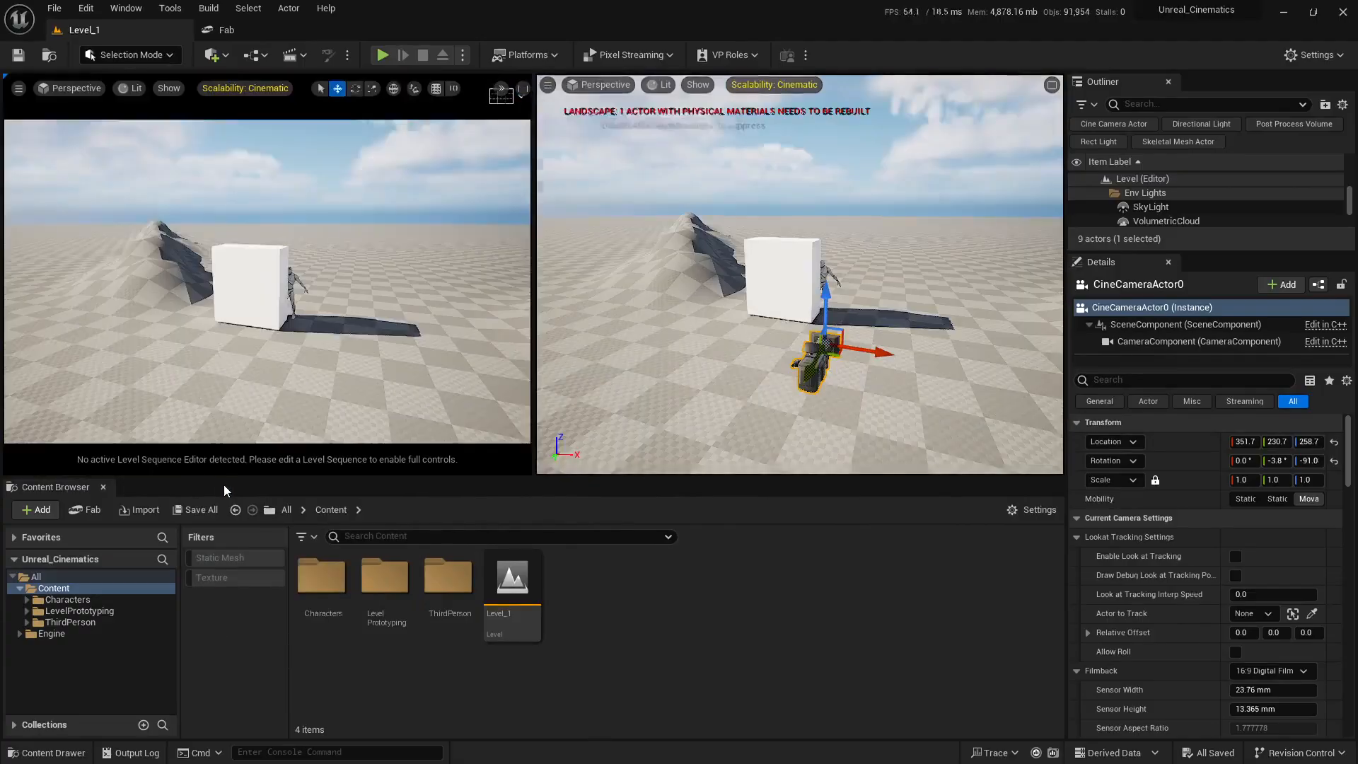
pyautogui.click(224, 485)
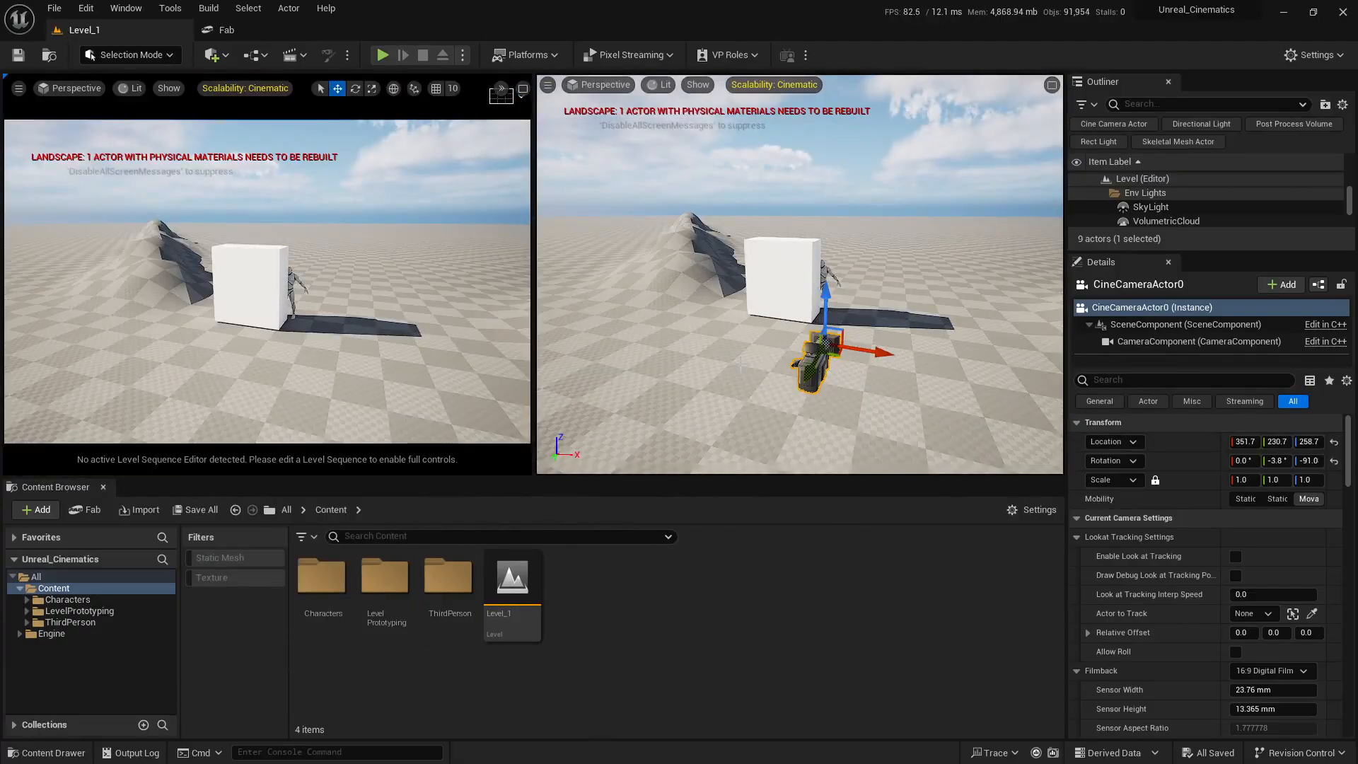
# Step: Look through CineCameraActor0 in one pane as a Cinematic Viewport, keeping the other pane as a free perspective view of the camera
pyautogui.moveTo(870, 297); pyautogui.dragTo(956, 296, button='right')
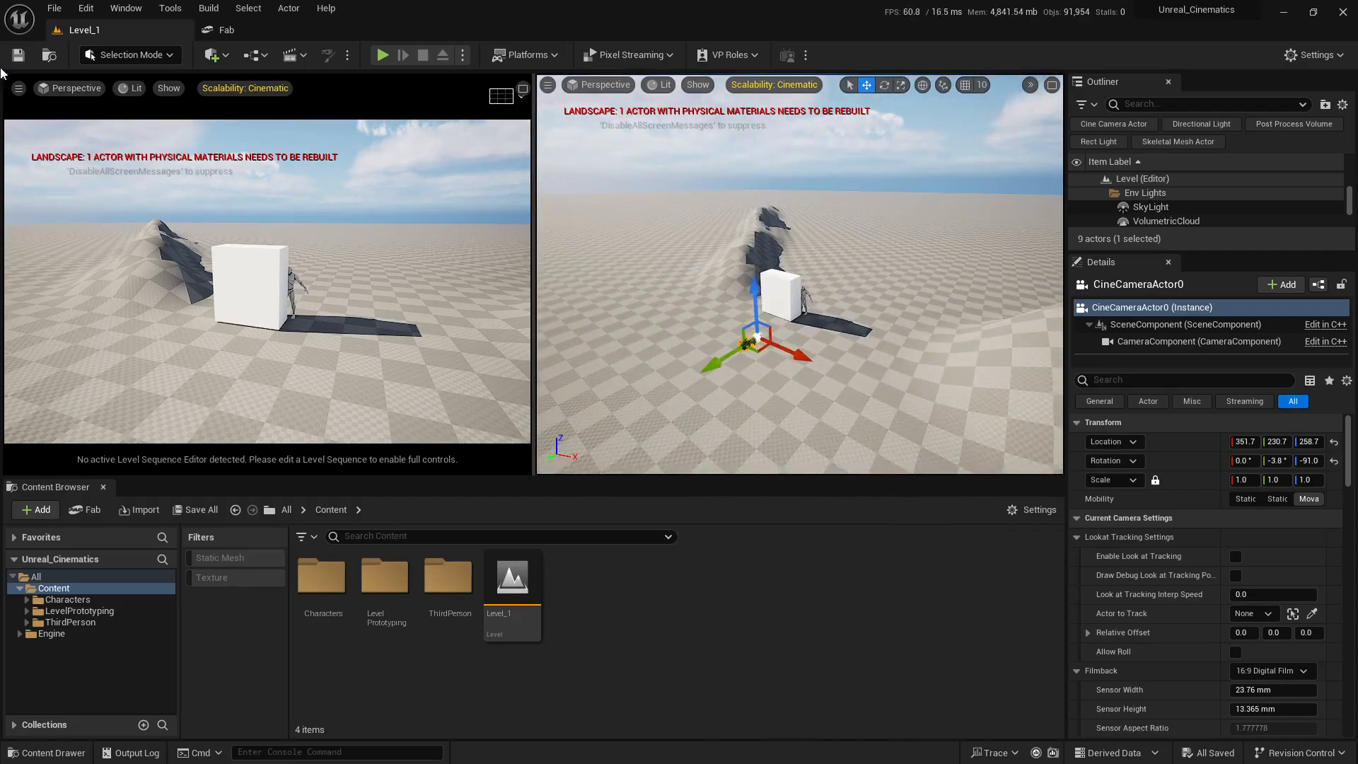
pyautogui.click(50, 94)
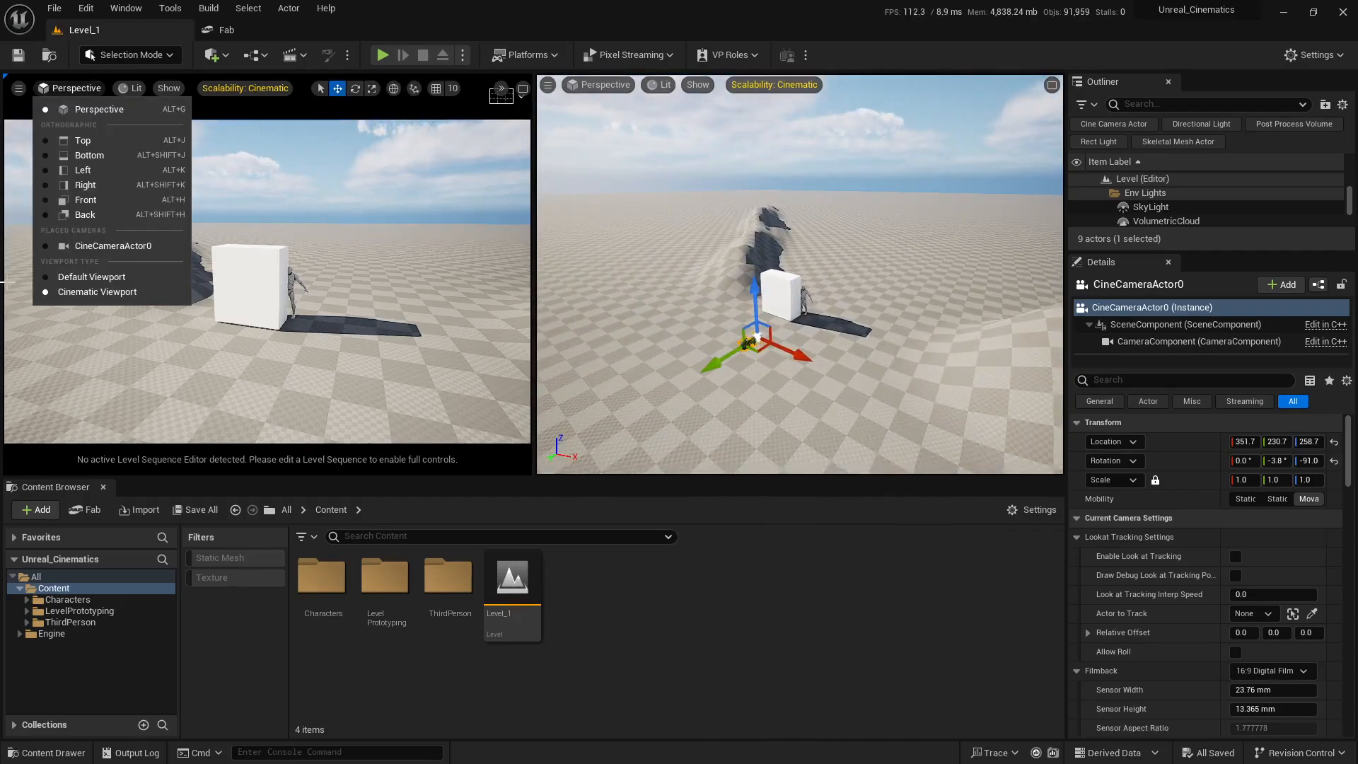
pyautogui.click(104, 249)
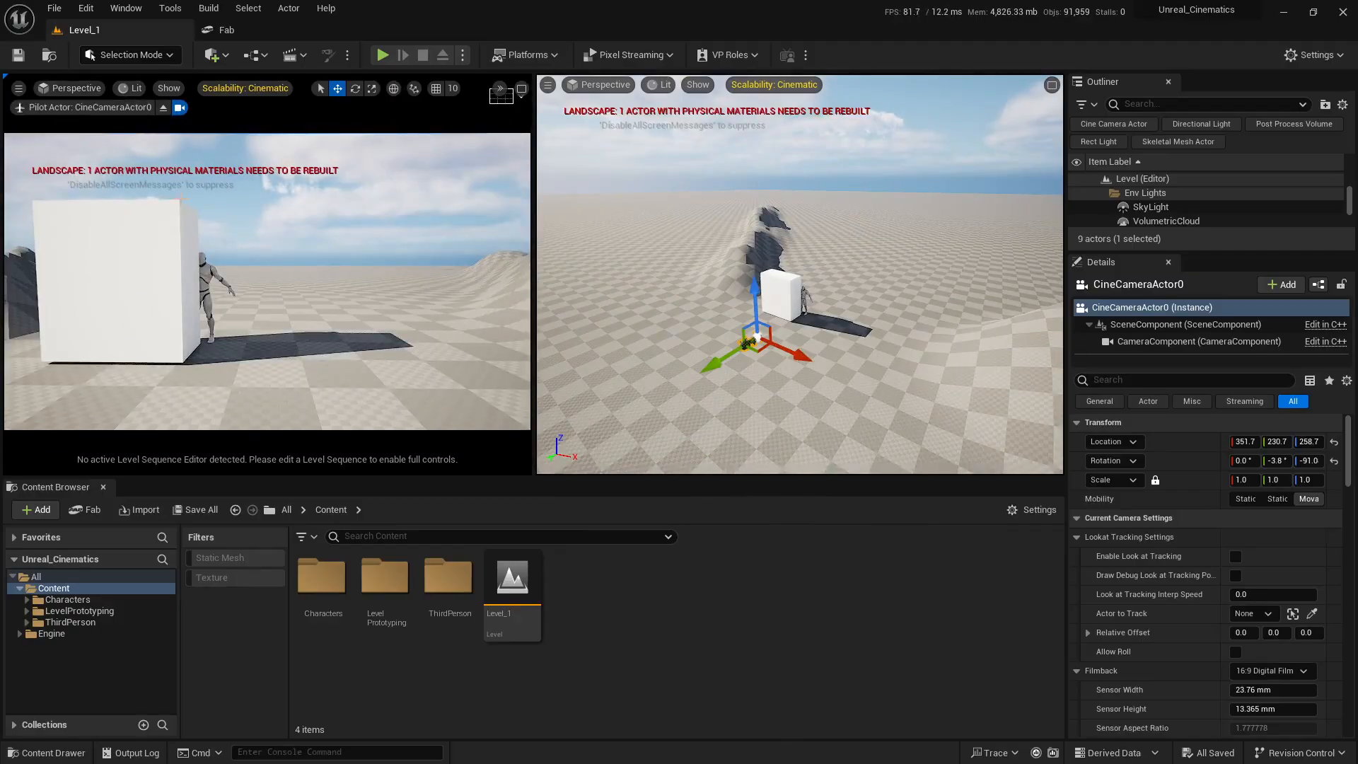
pyautogui.click(48, 88)
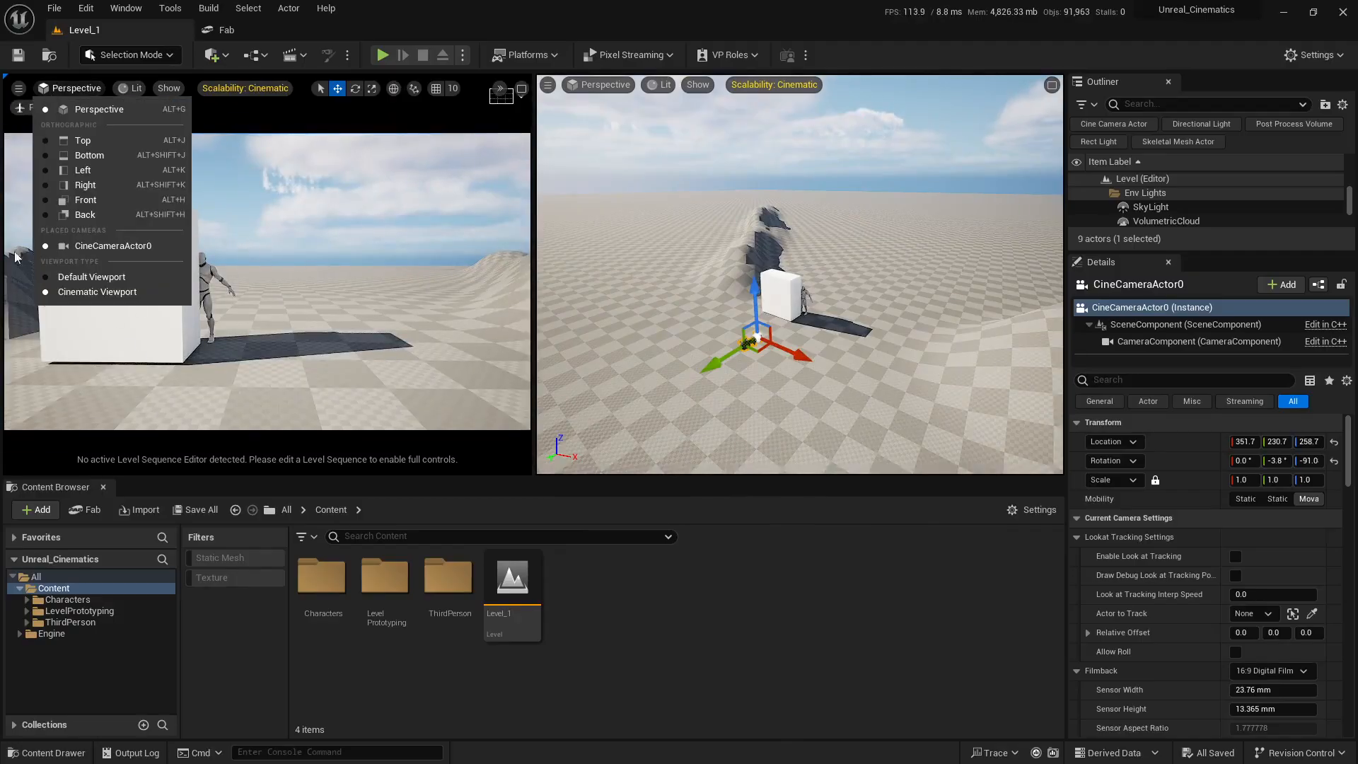
pyautogui.click(107, 295)
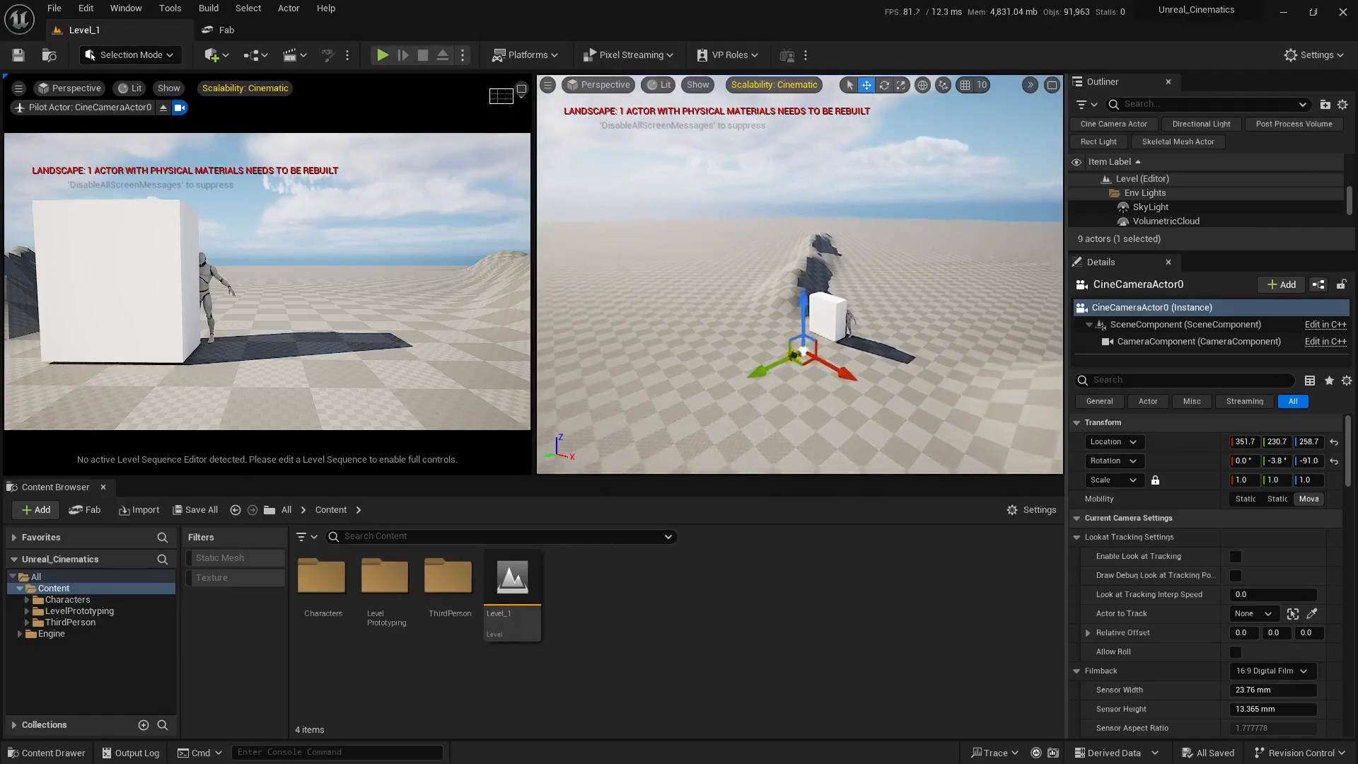
pyautogui.moveTo(861, 235); pyautogui.dragTo(928, 235, button='right')
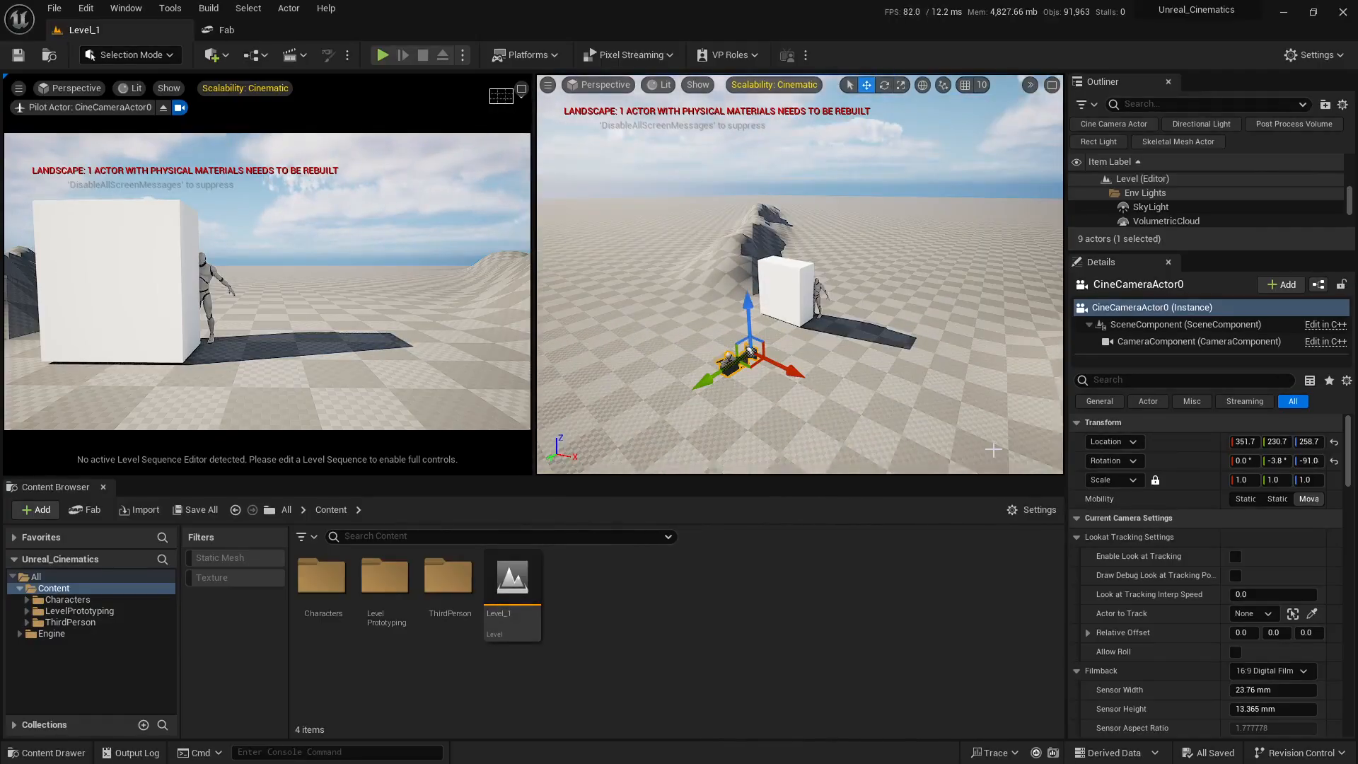
# Step: Widen the details area and set the cine camera's filmback preset to IMAX 70mm
pyautogui.scroll(-5, 1224, 527)
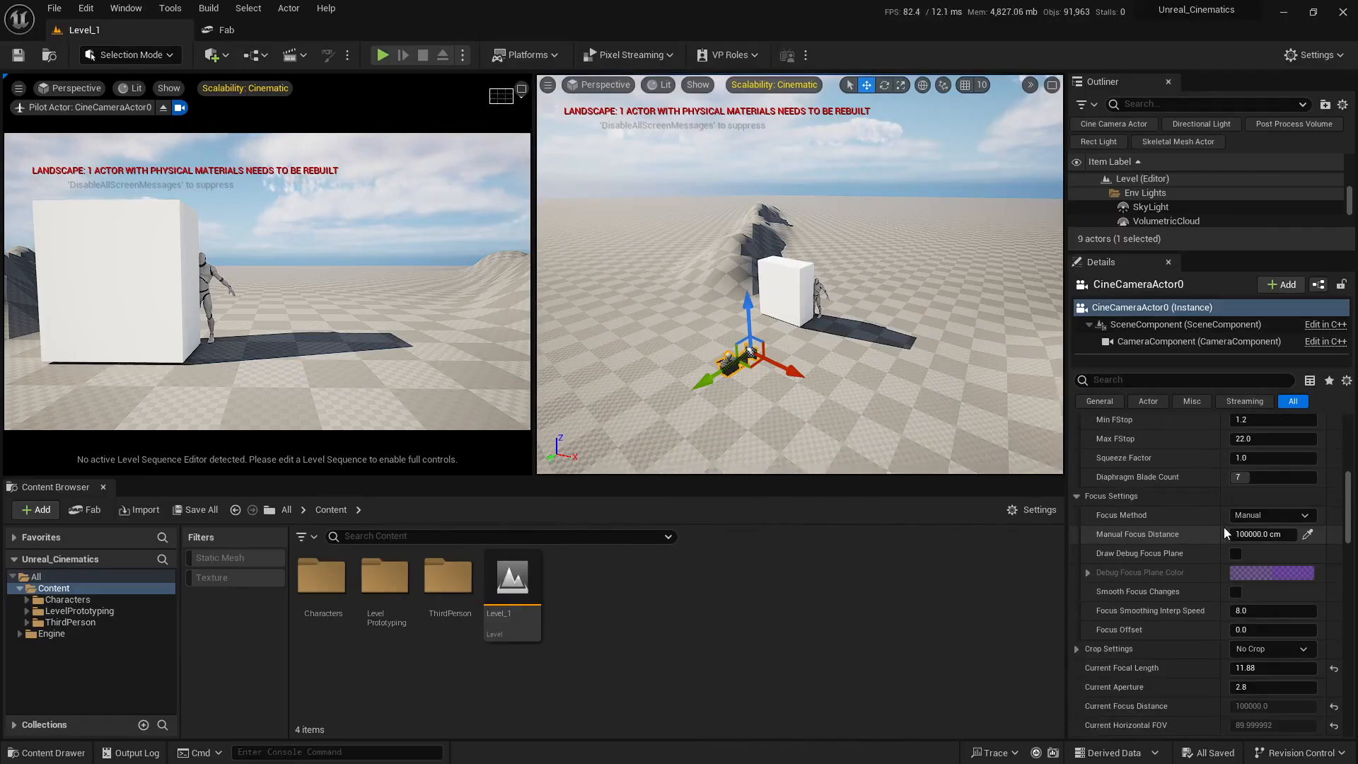
pyautogui.scroll(5, 1224, 528)
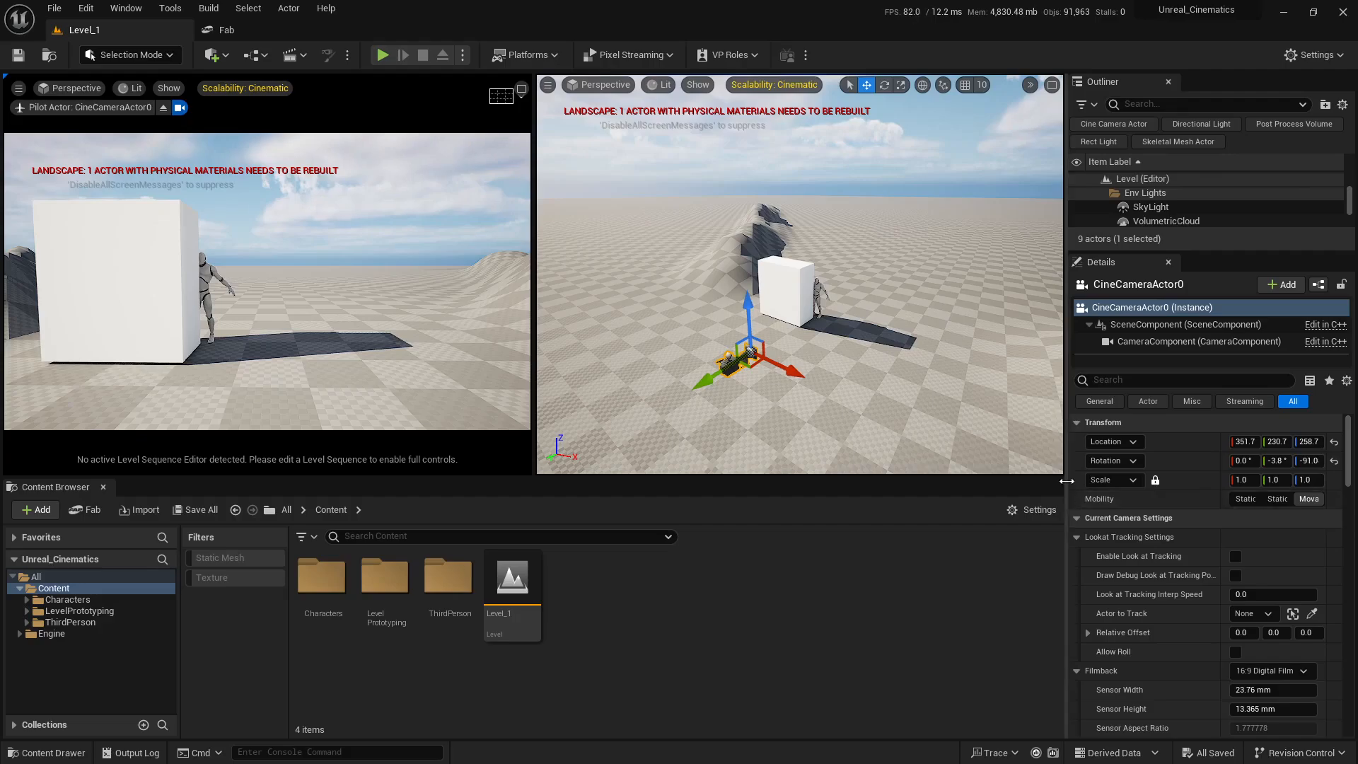
pyautogui.moveTo(1066, 479); pyautogui.dragTo(1034, 478)
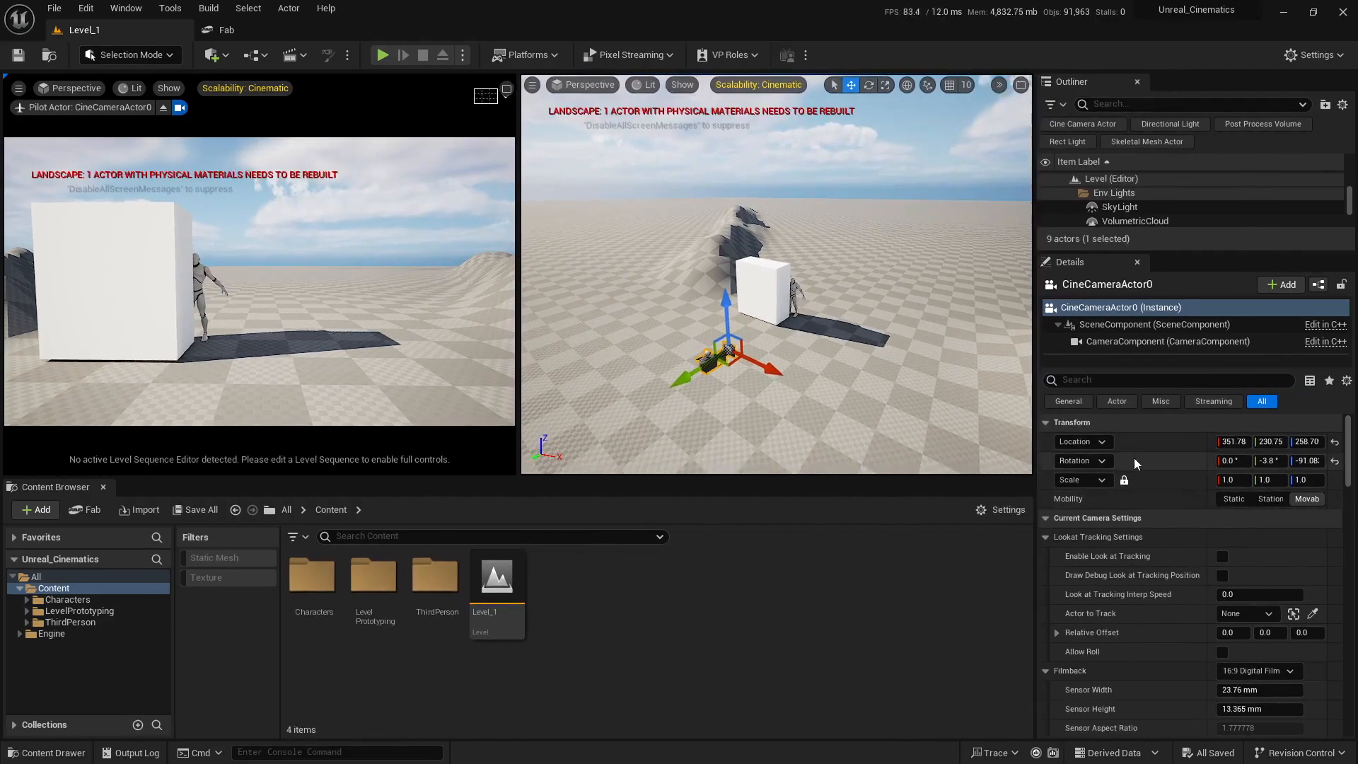
pyautogui.scroll(-5, 1135, 457)
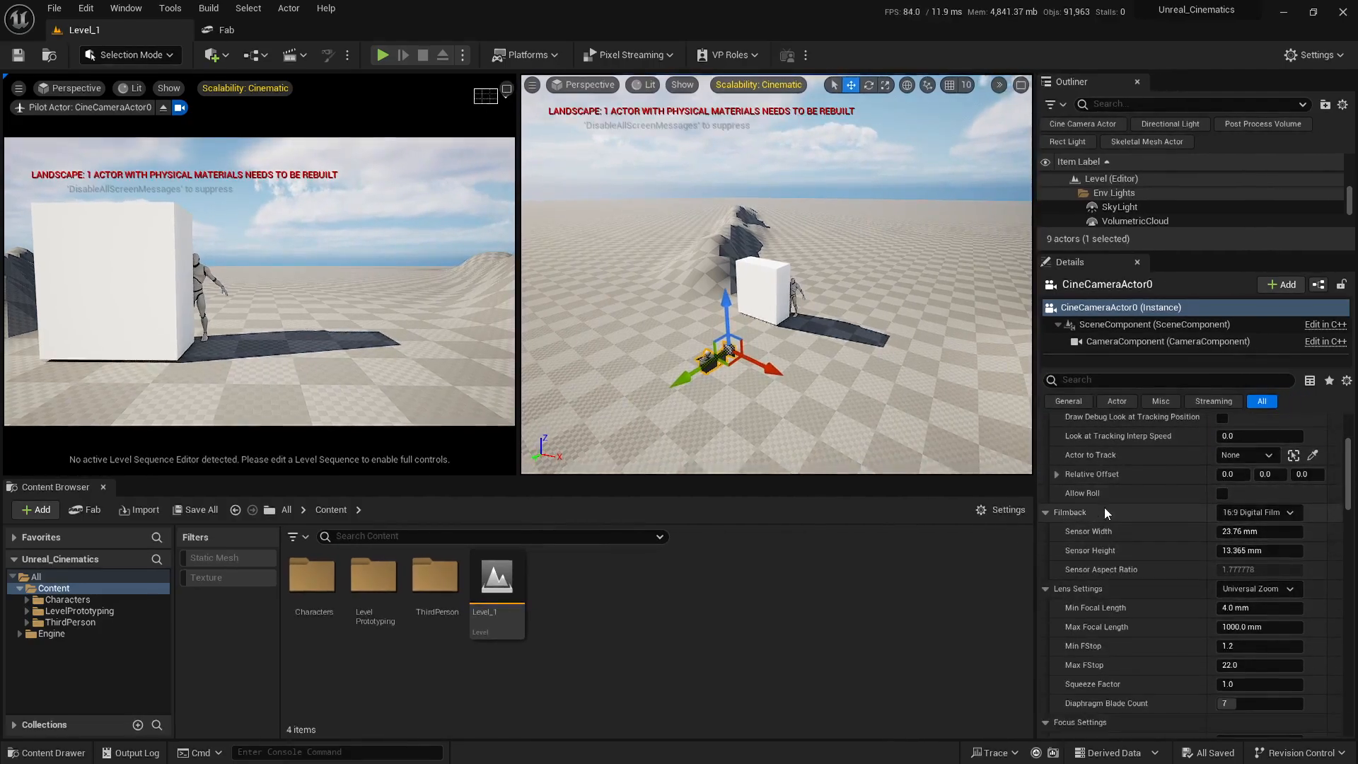
pyautogui.click(1254, 512)
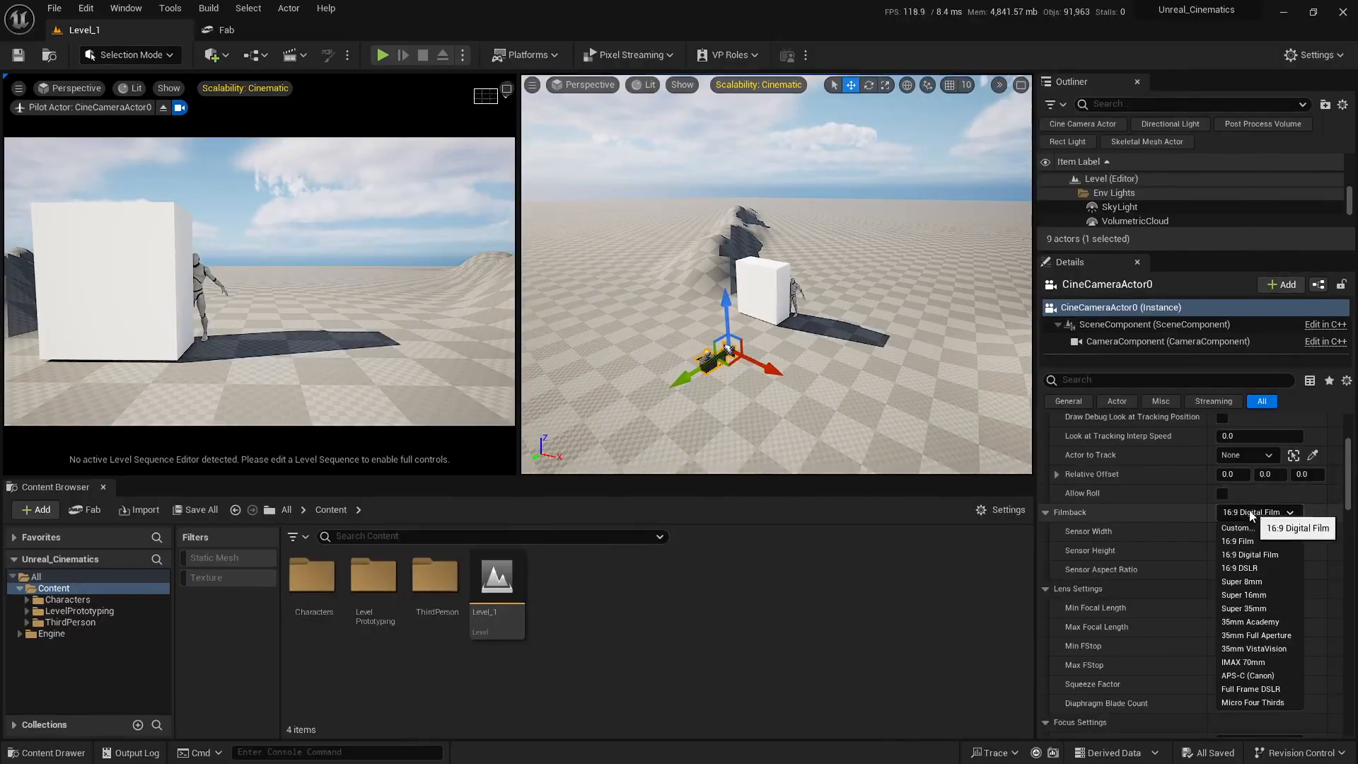
pyautogui.click(1265, 663)
# Step: Set the cine camera's lens squeeze factor to 2.0 and its focus method to Disable
pyautogui.scroll(-3, 1131, 612)
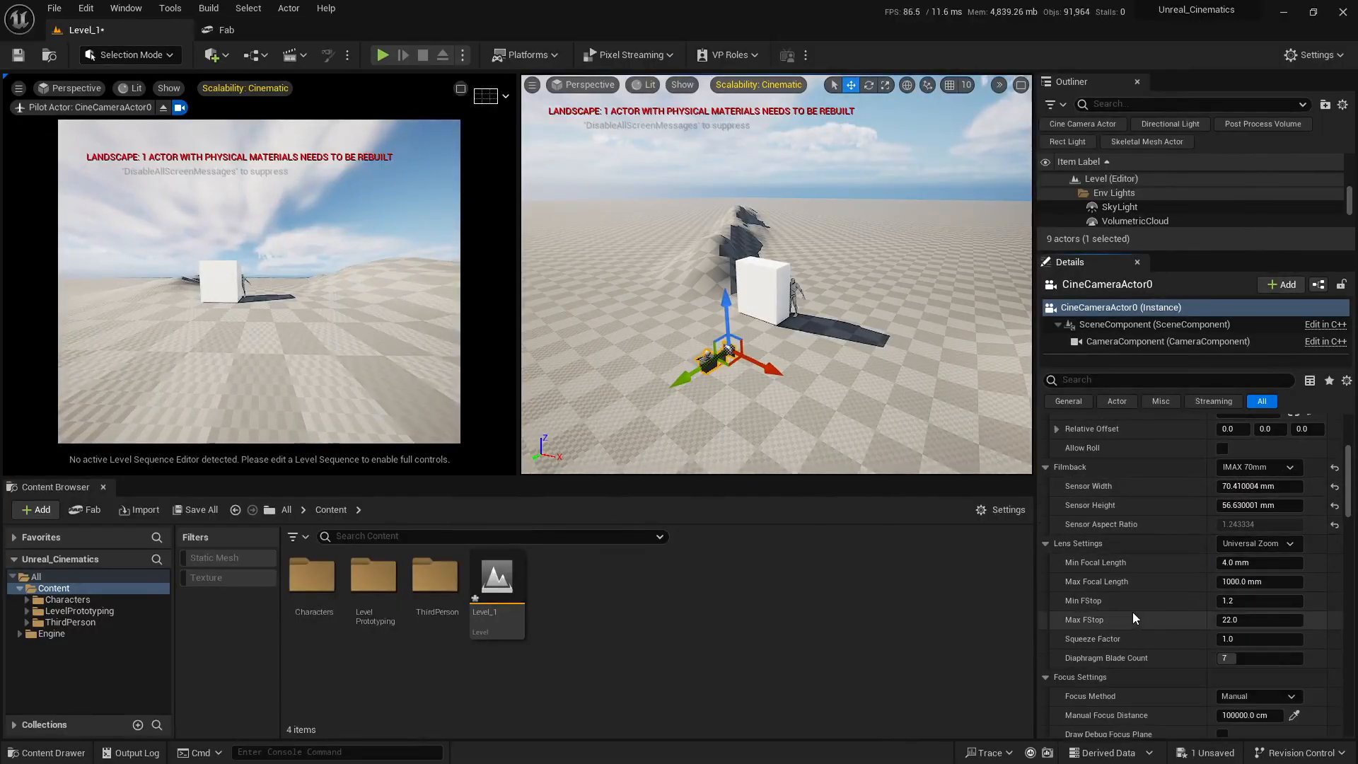
pyautogui.moveTo(1219, 592); pyautogui.dragTo(1249, 592)
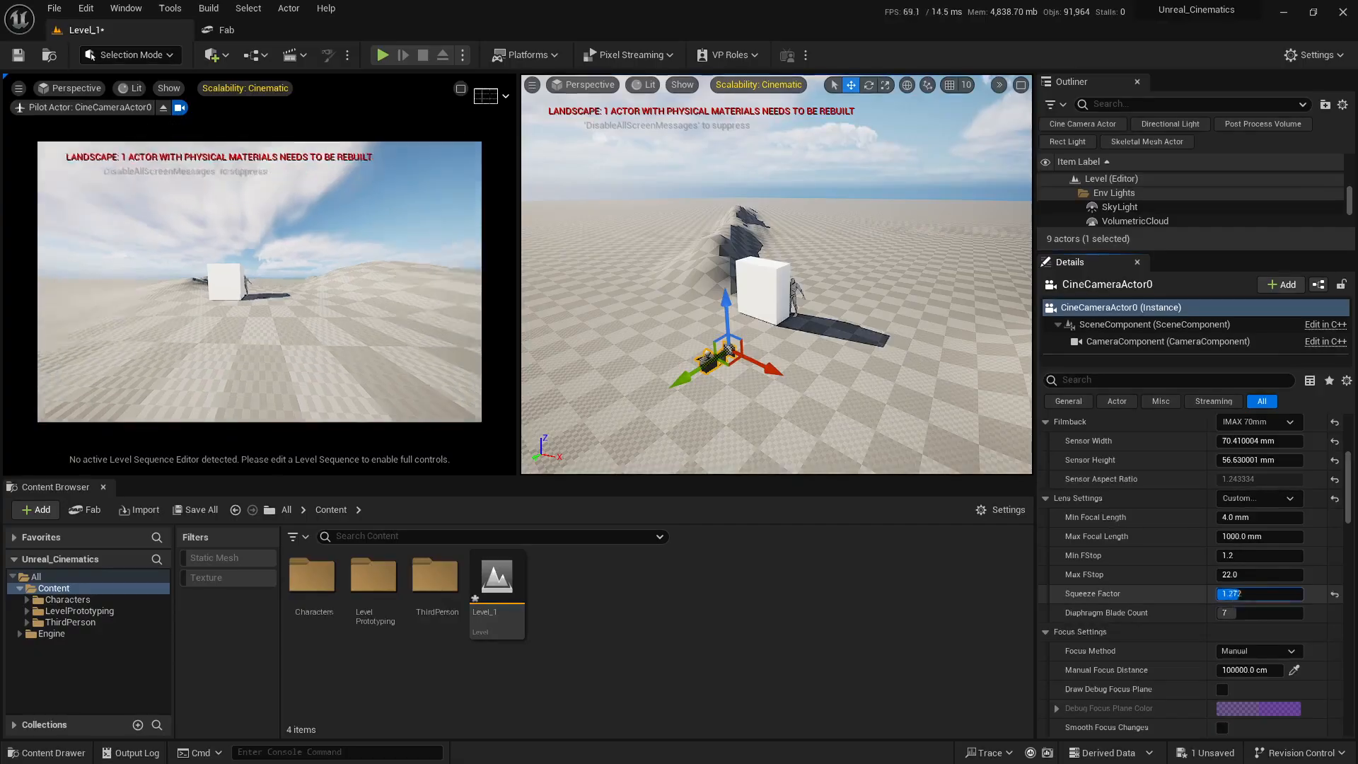
pyautogui.scroll(-5, 1068, 577)
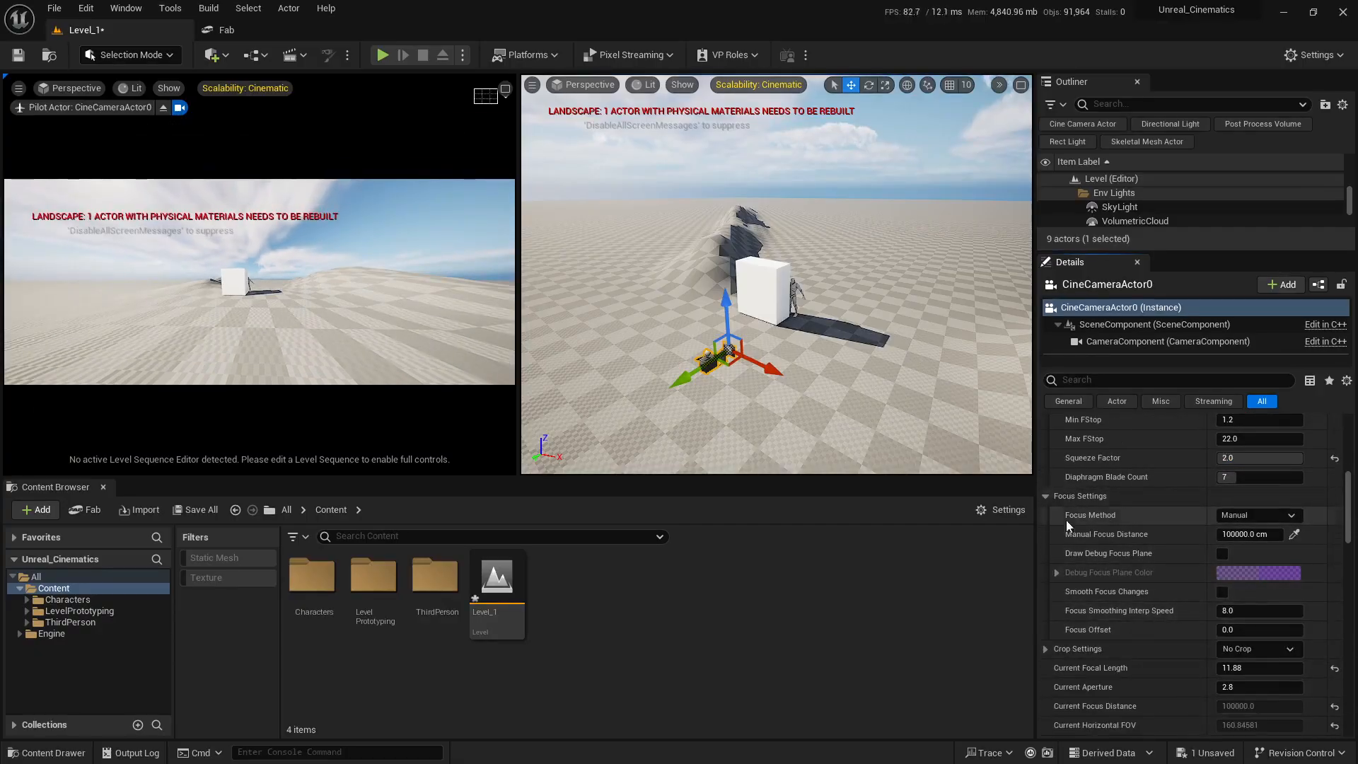
pyautogui.click(1217, 515)
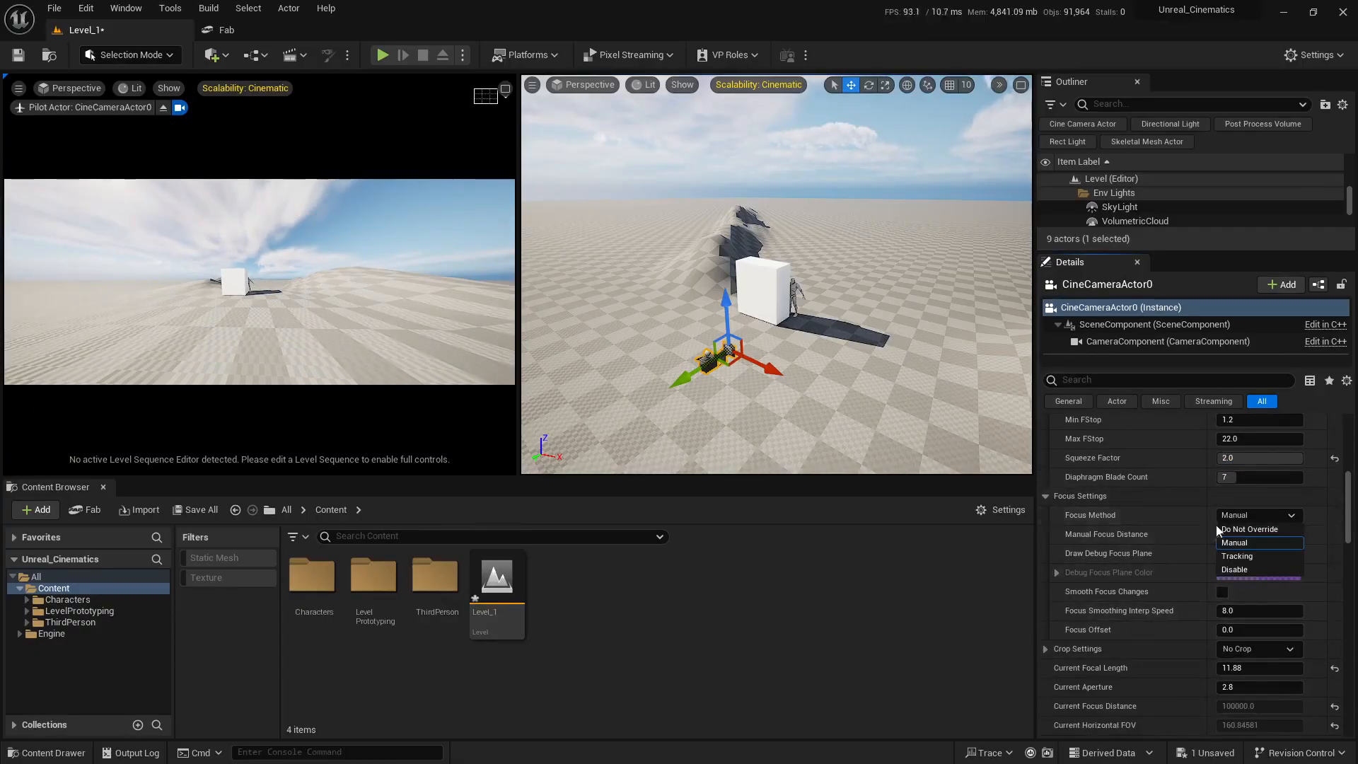
pyautogui.click(1240, 576)
# Step: Try a current focal length of 130 on the cine camera, and settle on 160
pyautogui.scroll(-2, 1057, 610)
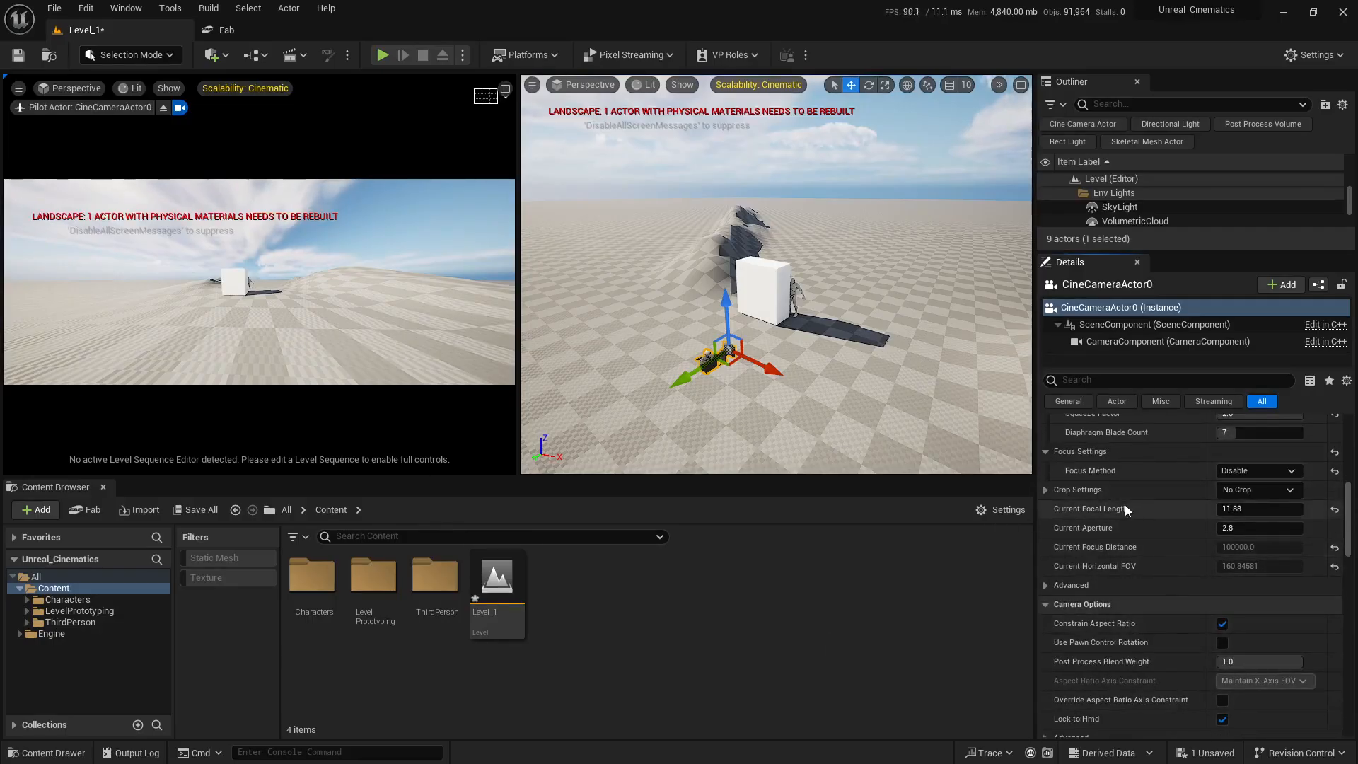
pyautogui.click(1252, 510)
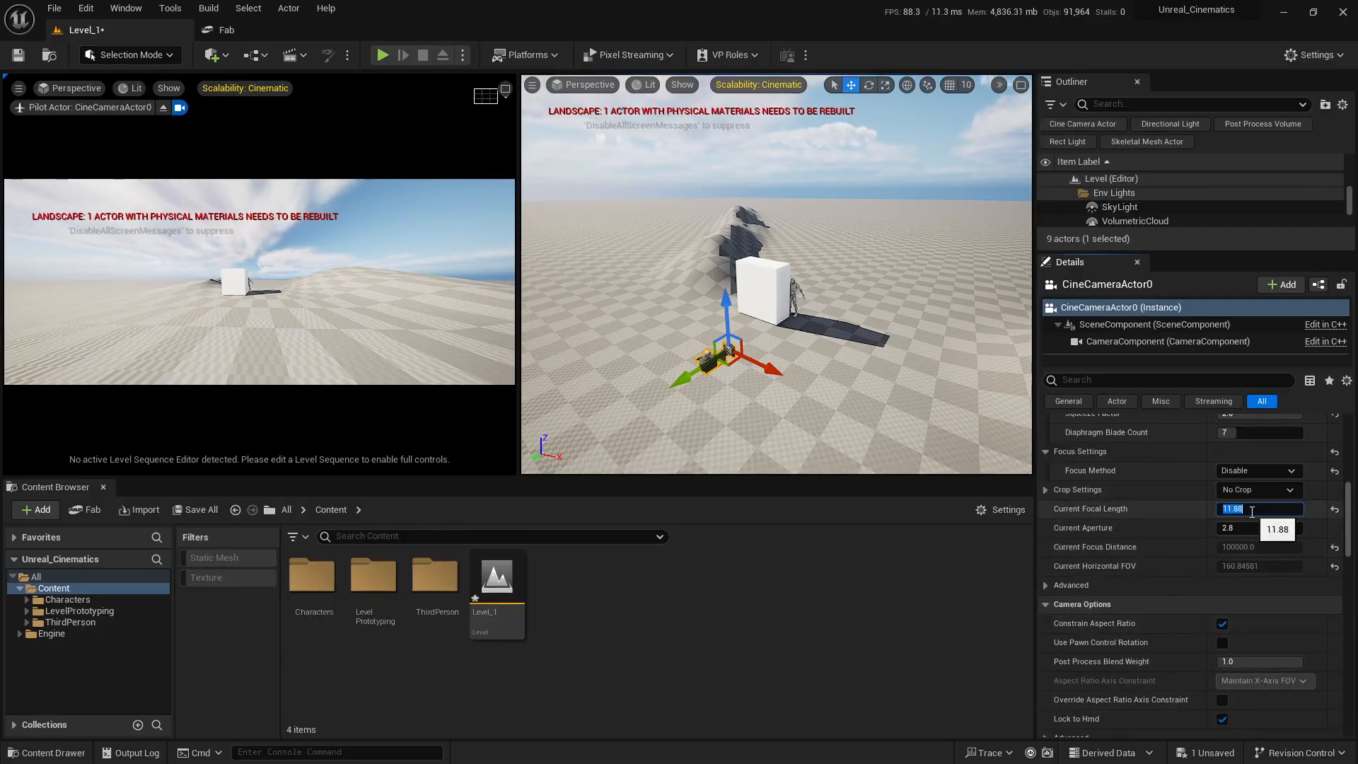
pyautogui.write('130')
pyautogui.press('Return')
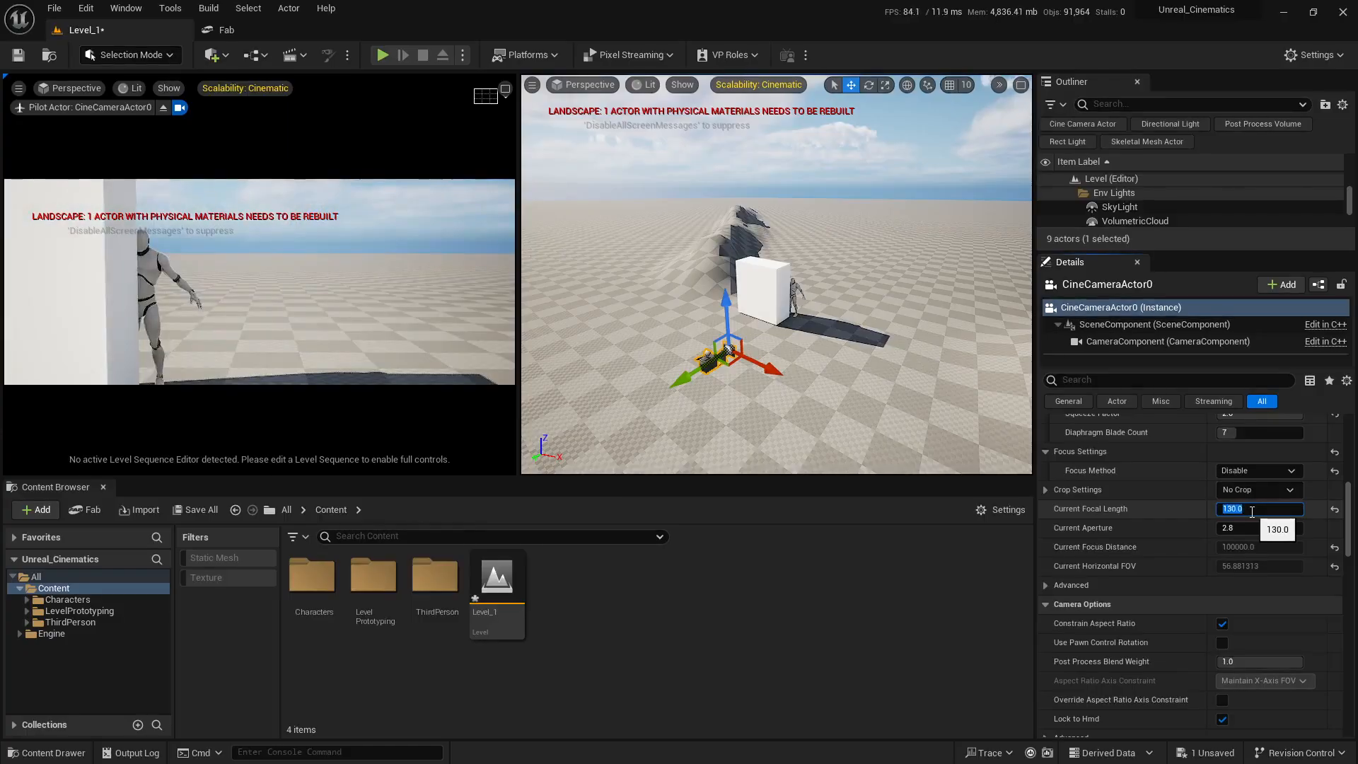
pyautogui.write('150')
pyautogui.press('BackSpace')
pyautogui.press('BackSpace')
pyautogui.write('60')
pyautogui.press('Return')
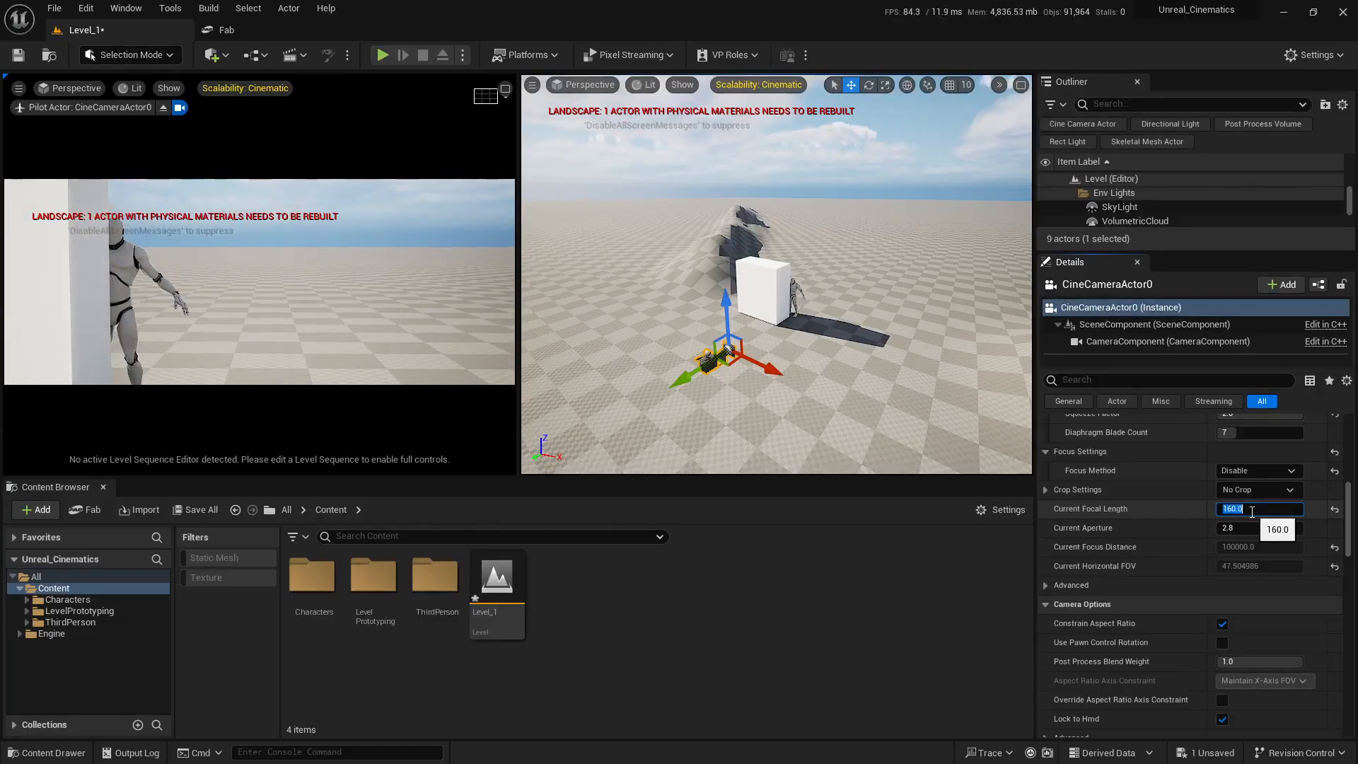
pyautogui.click(912, 620)
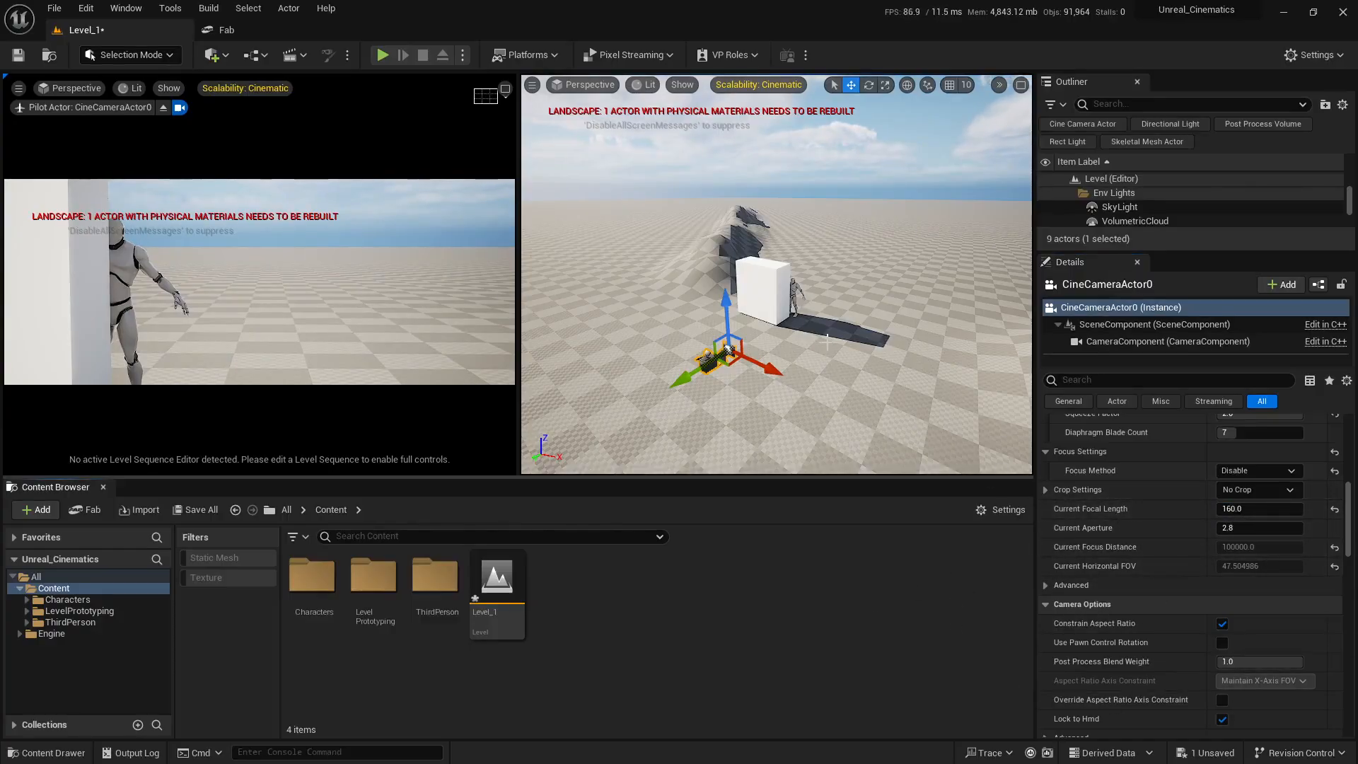
# Step: Move the cine camera forward beside the white box so the shot frames the mannequin's upper body closely
pyautogui.moveTo(873, 322); pyautogui.dragTo(869, 338, button='right')
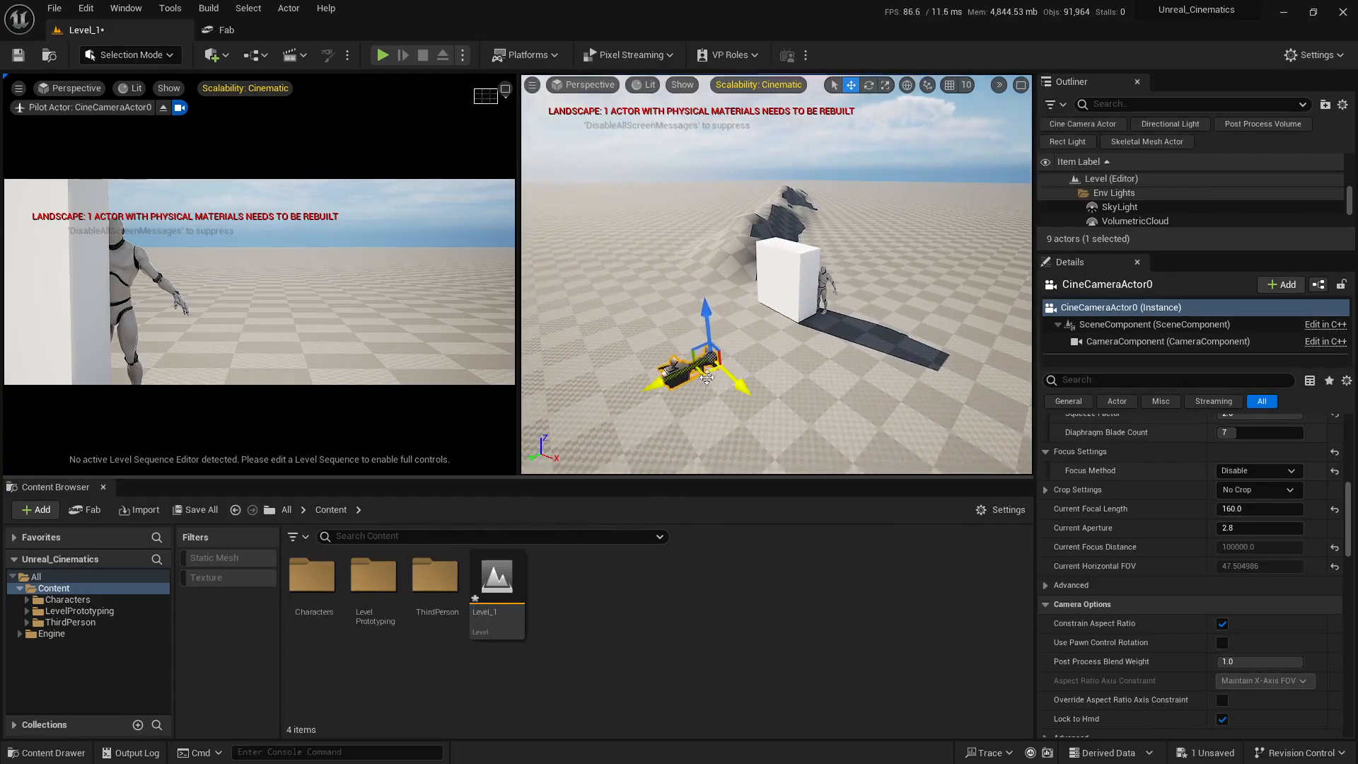
pyautogui.keyDown('shift'); pyautogui.moveTo(705, 371); pyautogui.dragTo(769, 359); pyautogui.keyUp('shift')
pyautogui.moveTo(866, 409); pyautogui.dragTo(893, 398, button='right')
pyautogui.moveTo(829, 365); pyautogui.dragTo(795, 364)
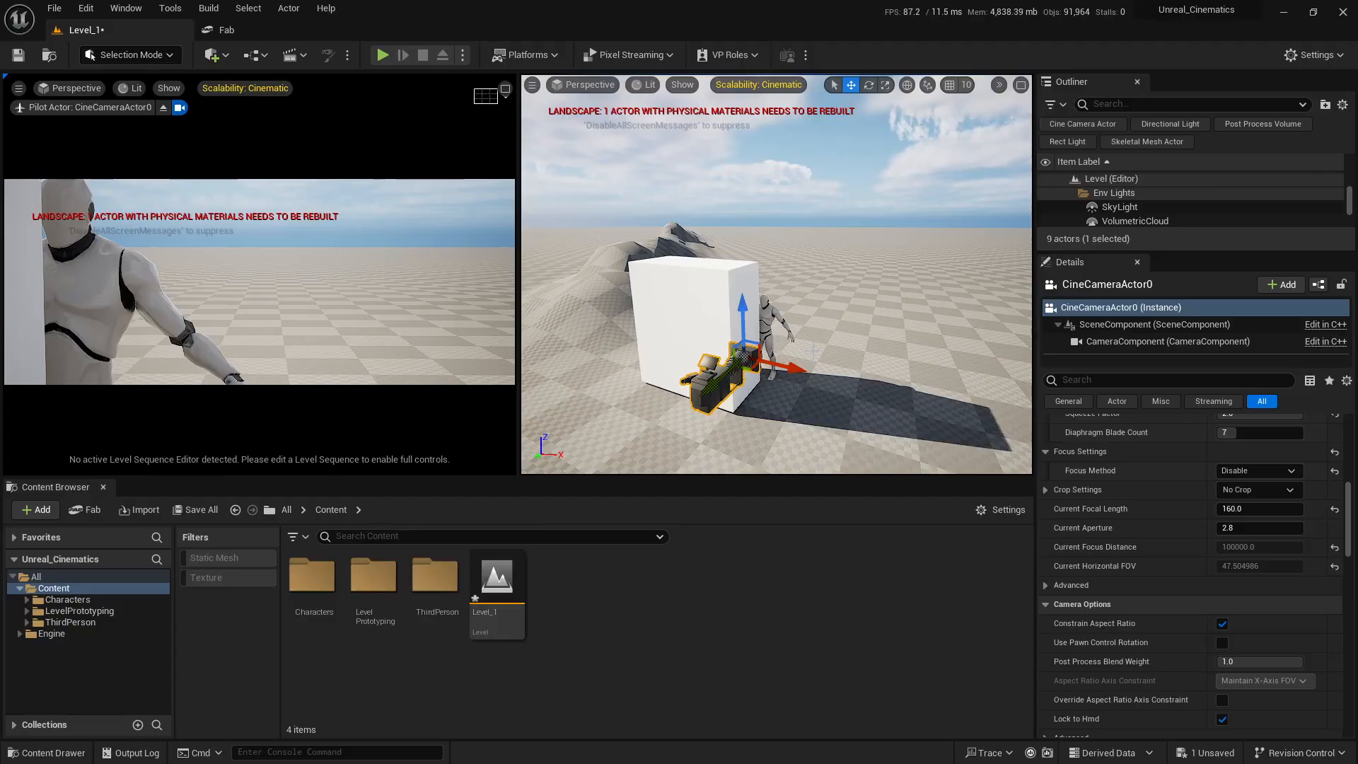
pyautogui.moveTo(814, 349)
pyautogui.mouseDown(button='right')
pyautogui.moveTo(831, 351)
pyautogui.moveTo(803, 368)
pyautogui.mouseUp(button='right')
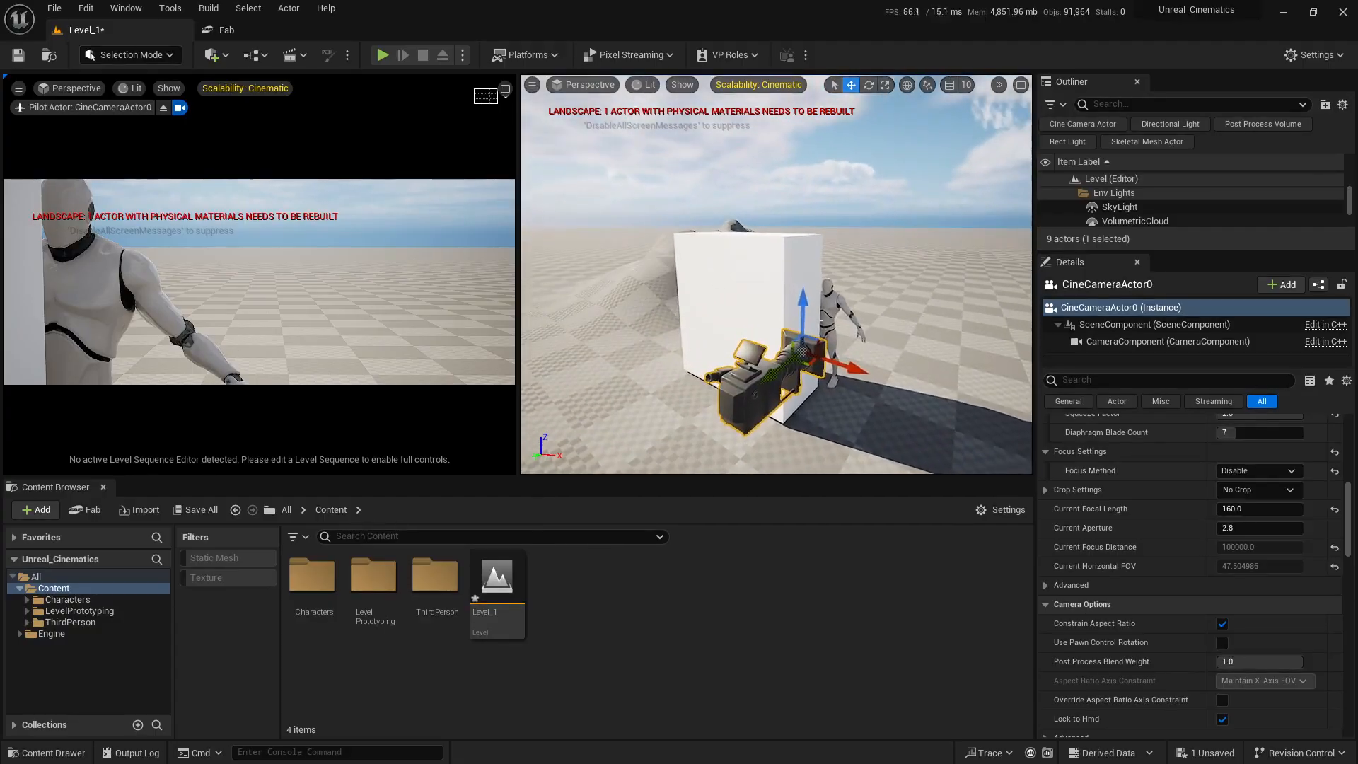
# Step: Shift the cine camera sideways behind the white box's edge and closer in on the mannequin's upper body
pyautogui.moveTo(803, 367); pyautogui.dragTo(793, 365)
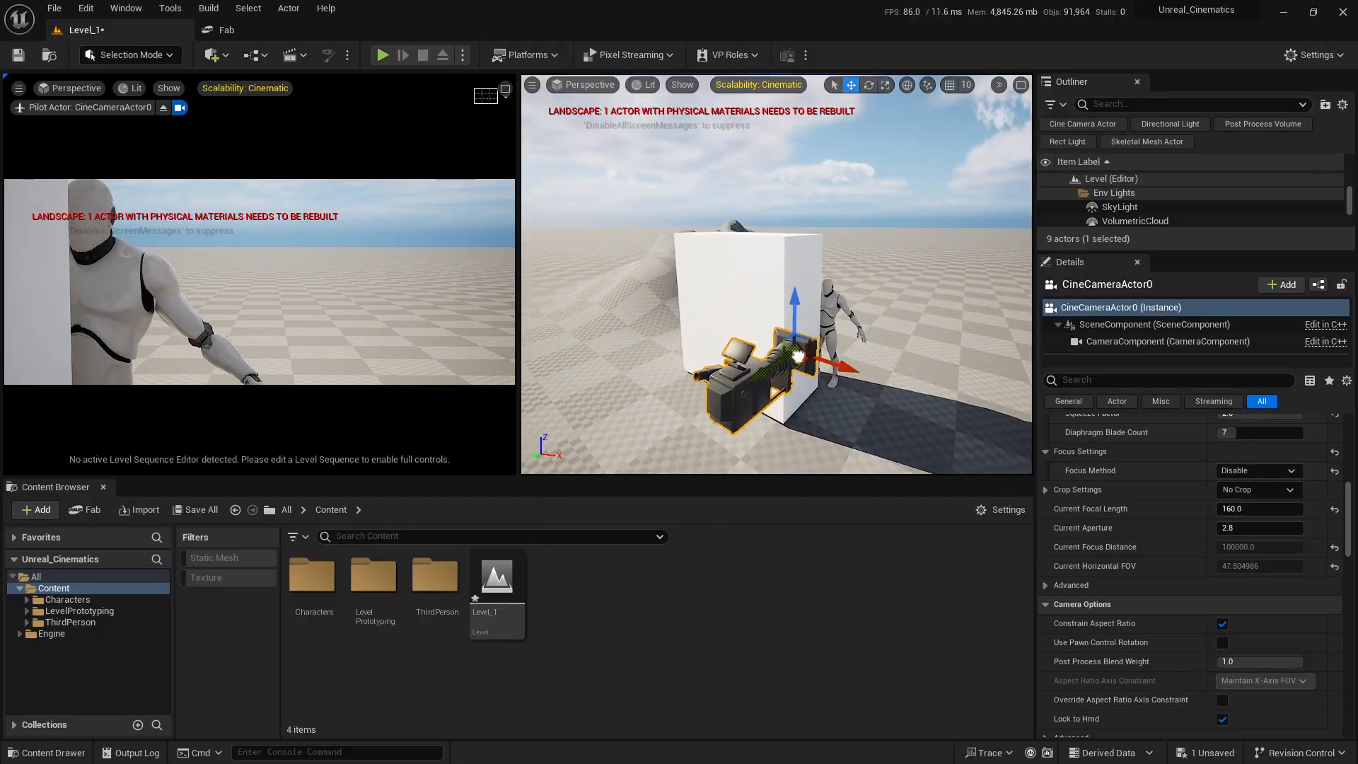
pyautogui.moveTo(681, 287)
pyautogui.mouseDown(button='right')
pyautogui.moveTo(700, 301)
pyautogui.moveTo(681, 287)
pyautogui.mouseUp(button='right')
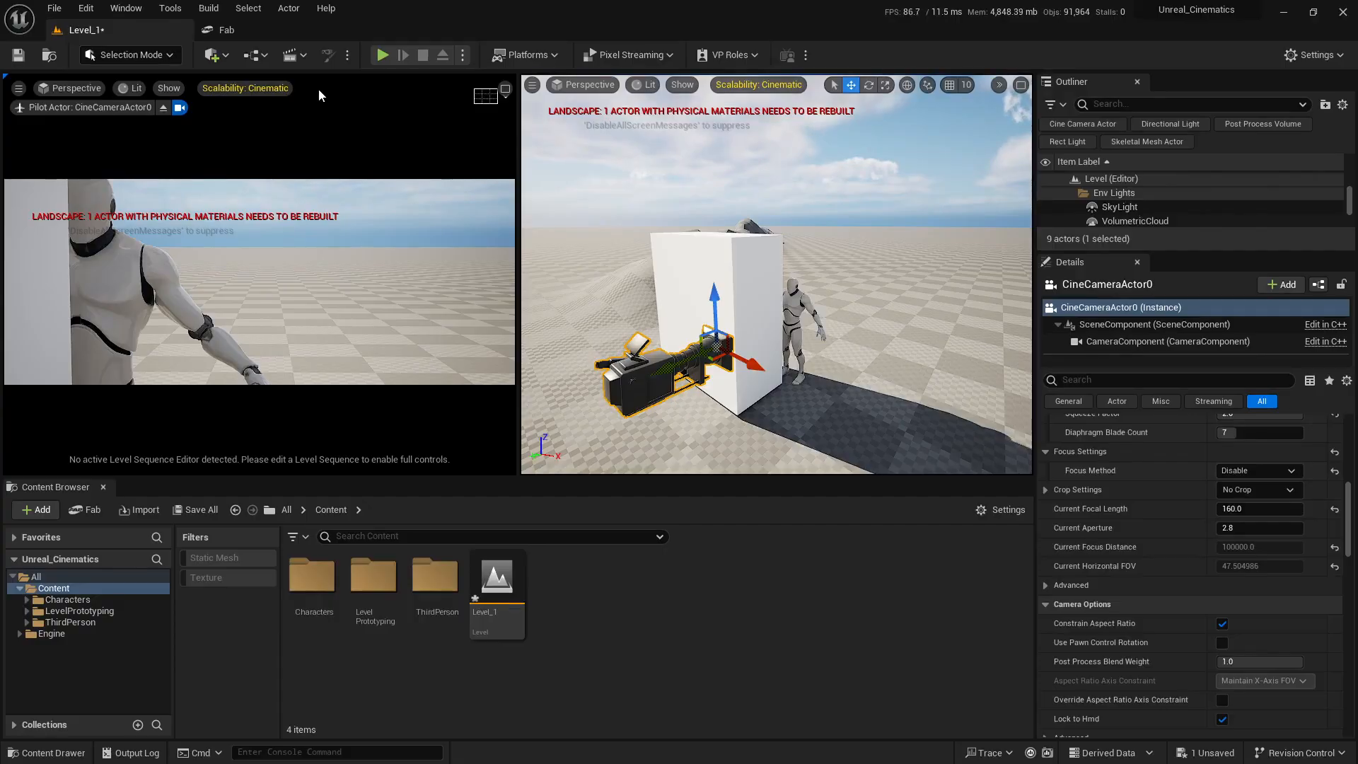
pyautogui.moveTo(754, 366)
pyautogui.mouseDown()
pyautogui.moveTo(765, 377)
pyautogui.moveTo(754, 372)
pyautogui.mouseUp()
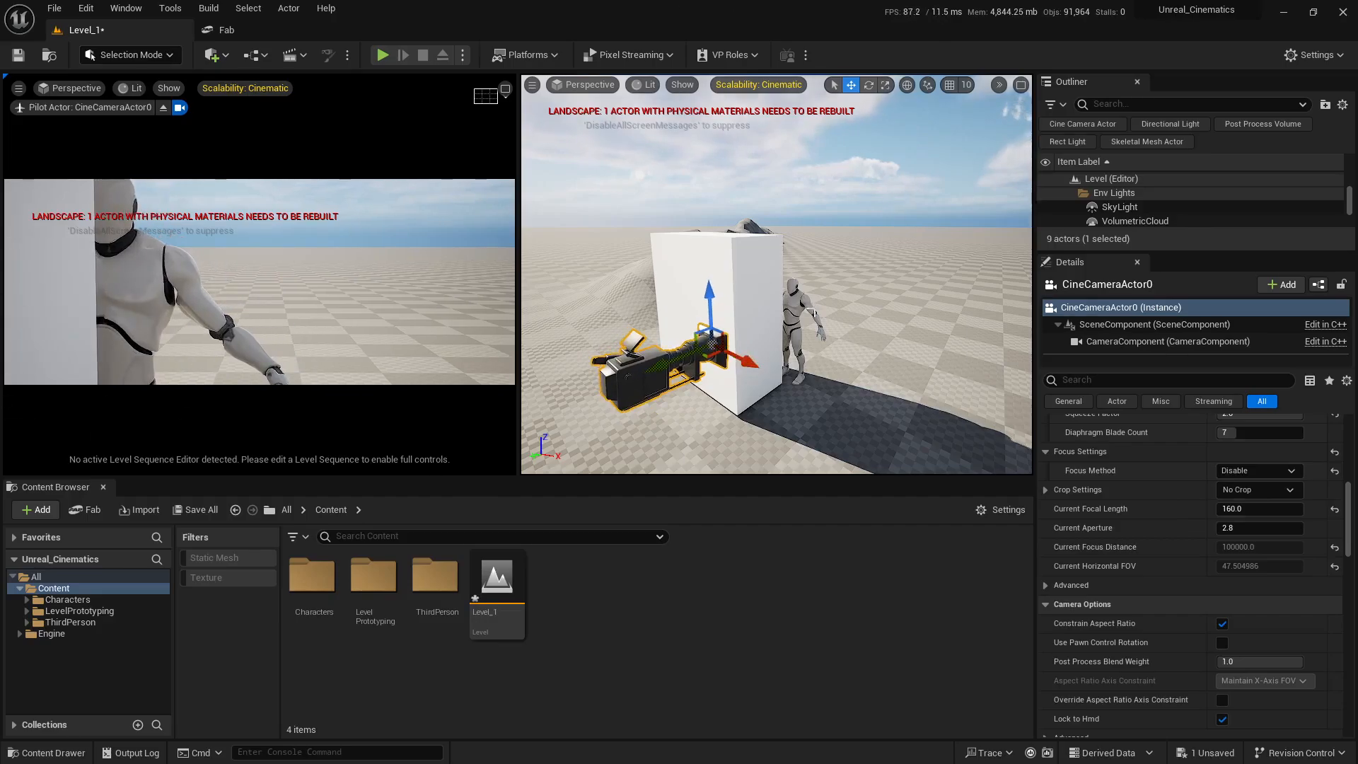
pyautogui.moveTo(778, 283)
pyautogui.keyDown('alt'); pyautogui.mouseDown()
pyautogui.moveTo(853, 287)
pyautogui.moveTo(814, 350)
pyautogui.moveTo(753, 346)
pyautogui.moveTo(729, 309)
pyautogui.moveTo(776, 305)
pyautogui.mouseUp(); pyautogui.keyUp('alt')
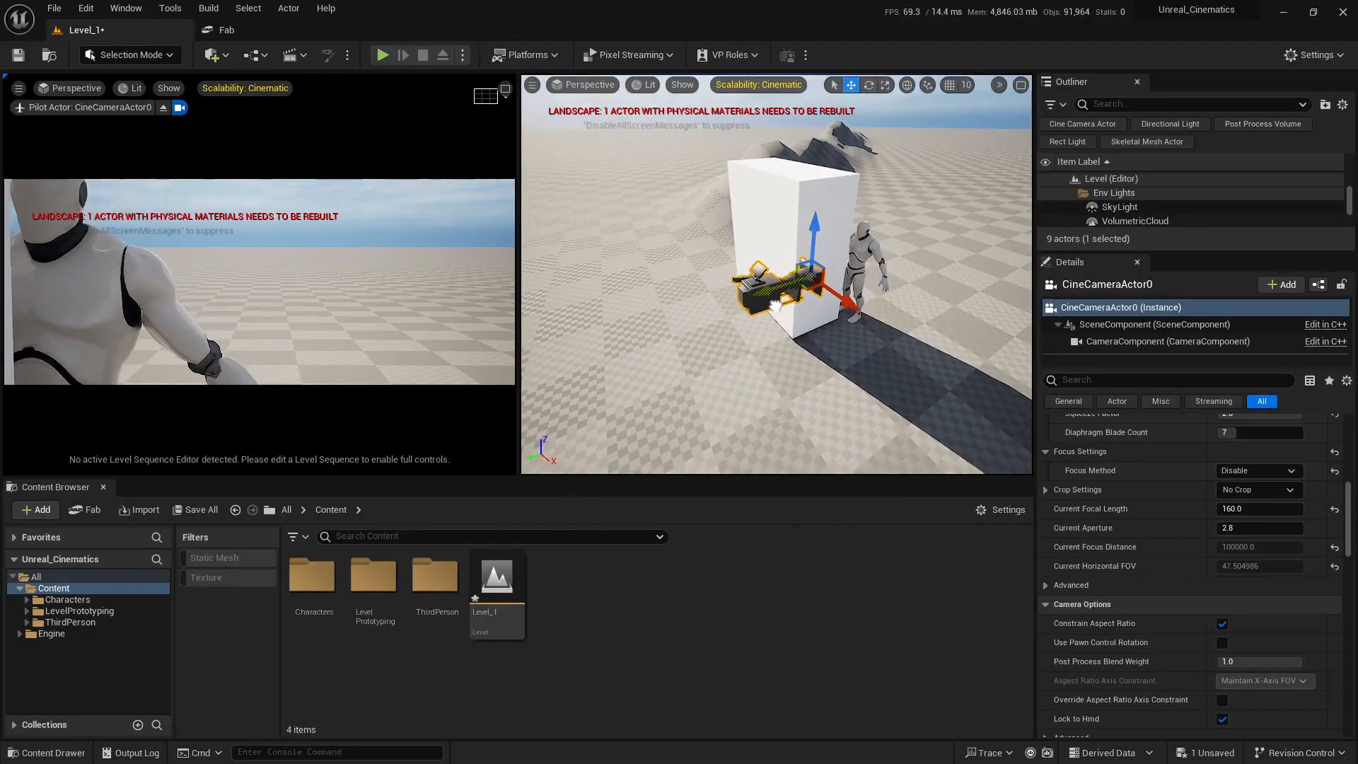
pyautogui.moveTo(776, 305); pyautogui.dragTo(772, 332, button='right')
pyautogui.press('w')
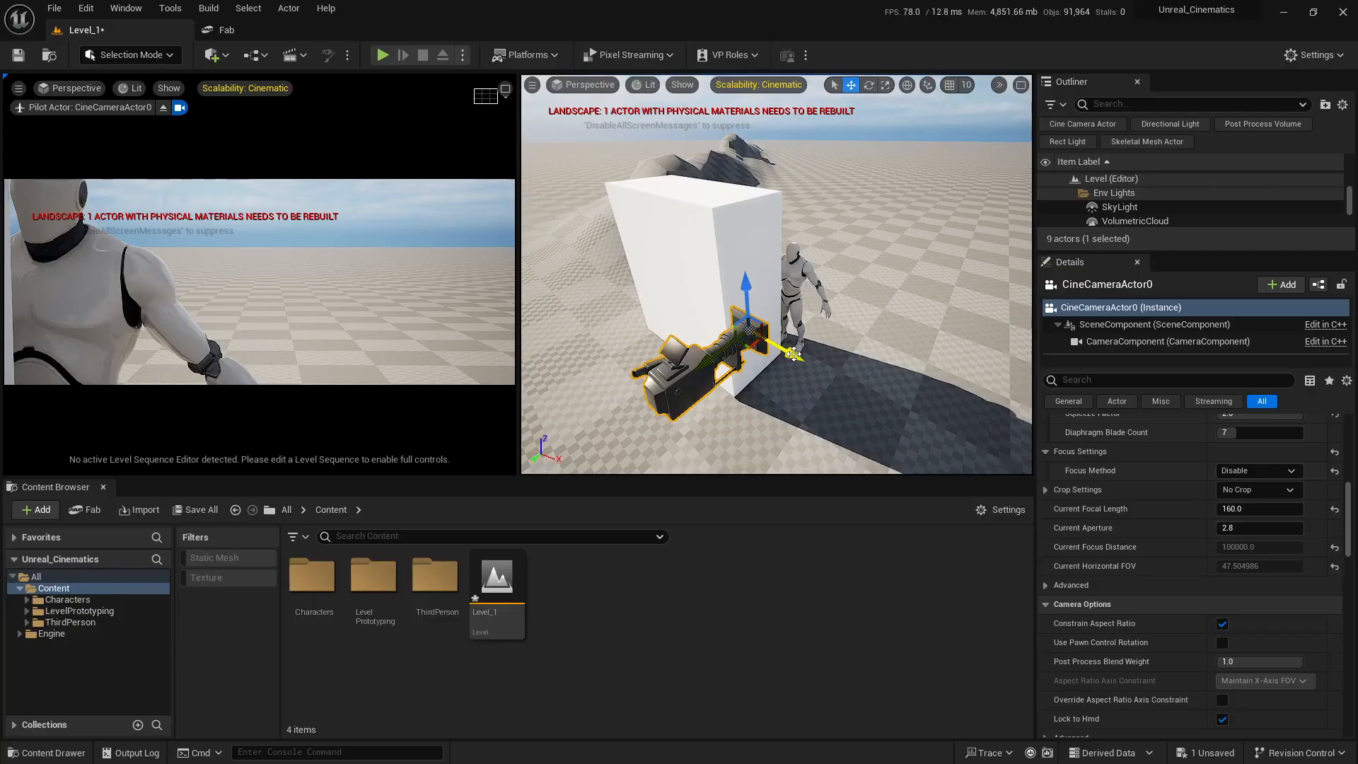
# Step: Fine-tune the cine camera's sideways position and raise it to frame the mannequin's head and shoulders beside the box, and deselect it
pyautogui.moveTo(794, 353); pyautogui.dragTo(778, 346)
pyautogui.moveTo(735, 273); pyautogui.dragTo(734, 258)
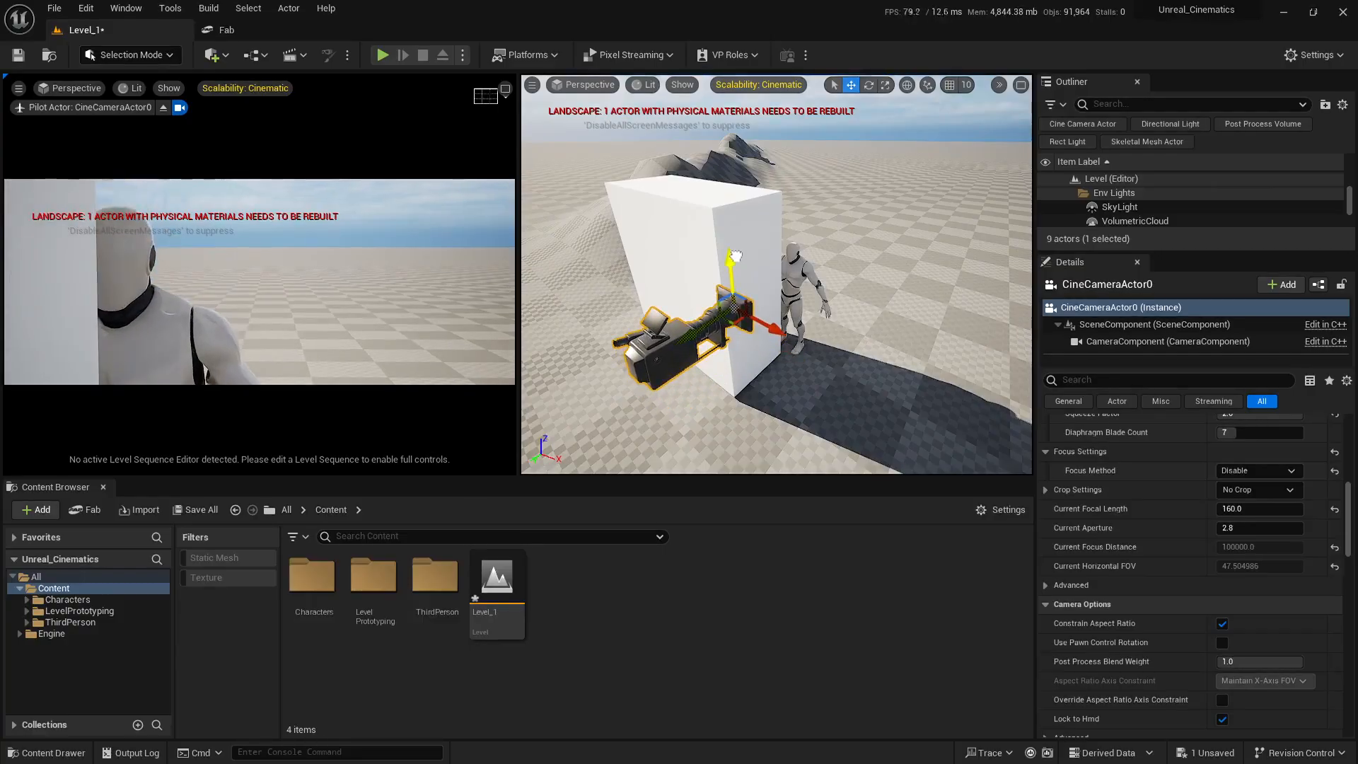
pyautogui.moveTo(698, 335); pyautogui.dragTo(786, 325)
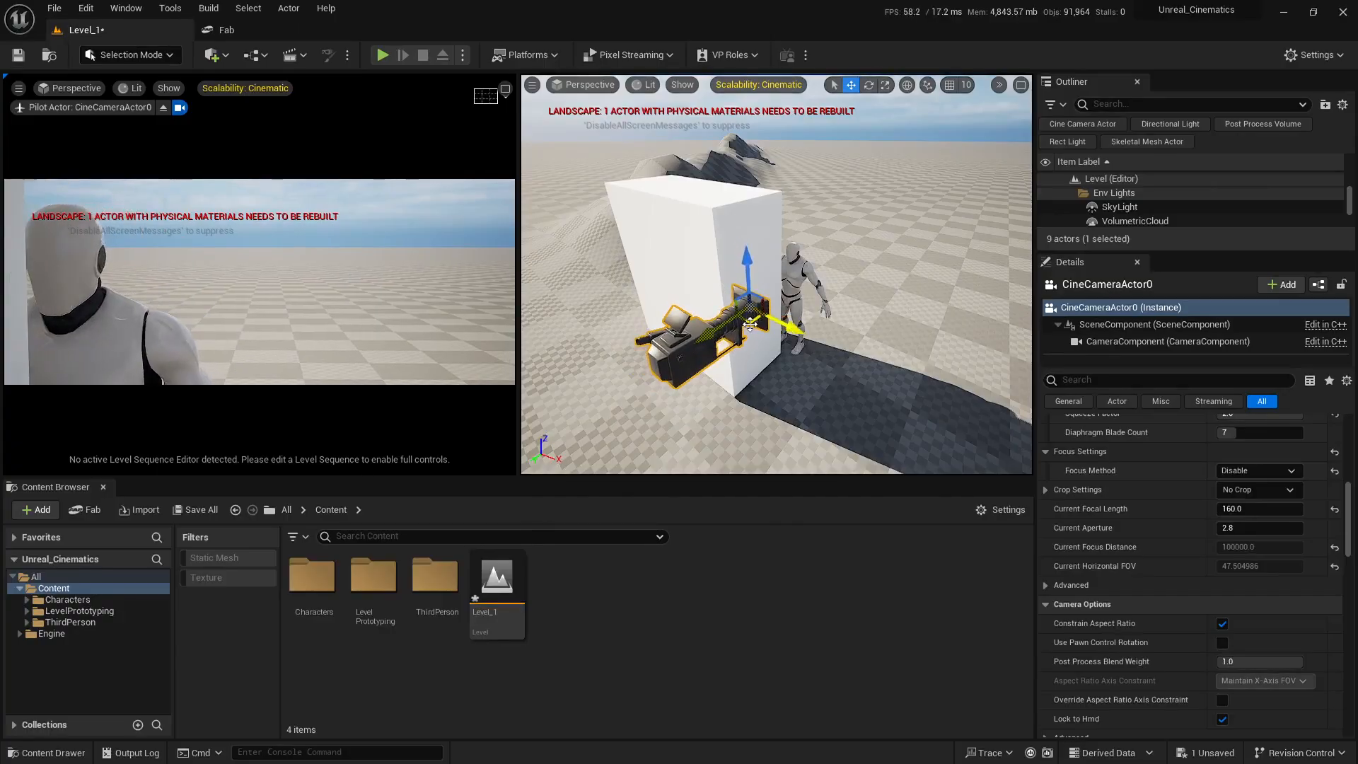
pyautogui.moveTo(742, 256)
pyautogui.mouseDown()
pyautogui.moveTo(736, 279)
pyautogui.moveTo(736, 260)
pyautogui.mouseUp()
pyautogui.moveTo(741, 335); pyautogui.dragTo(729, 336)
pyautogui.moveTo(728, 336); pyautogui.dragTo(725, 294, button='right')
pyautogui.press('s')
pyautogui.press('Escape')
# Step: Save the level's unsaved changes
pyautogui.moveTo(697, 303); pyautogui.dragTo(696, 312, button='middle')
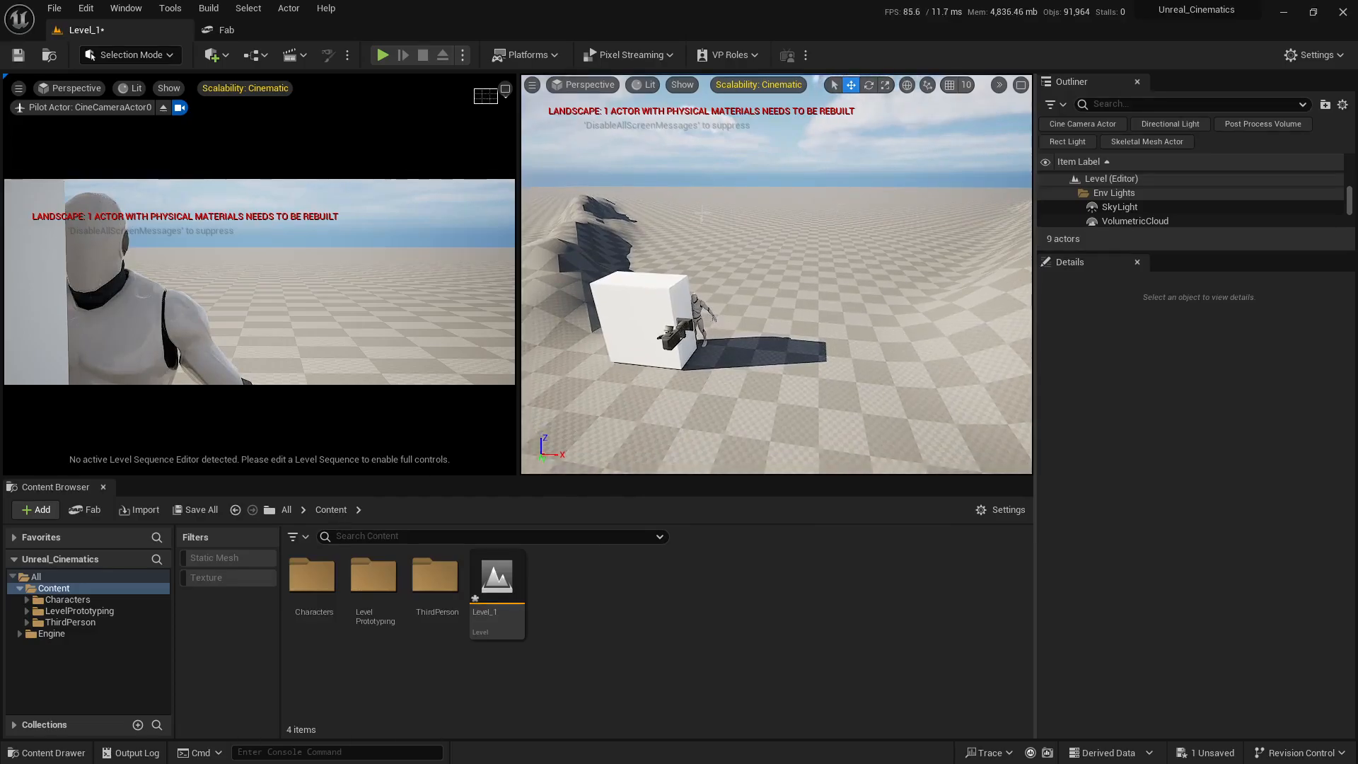
pyautogui.moveTo(703, 215); pyautogui.dragTo(895, 206, button='middle')
pyautogui.press('s')
pyautogui.moveTo(776, 275); pyautogui.dragTo(812, 260, button='right')
pyautogui.press('w')
pyautogui.press('d')
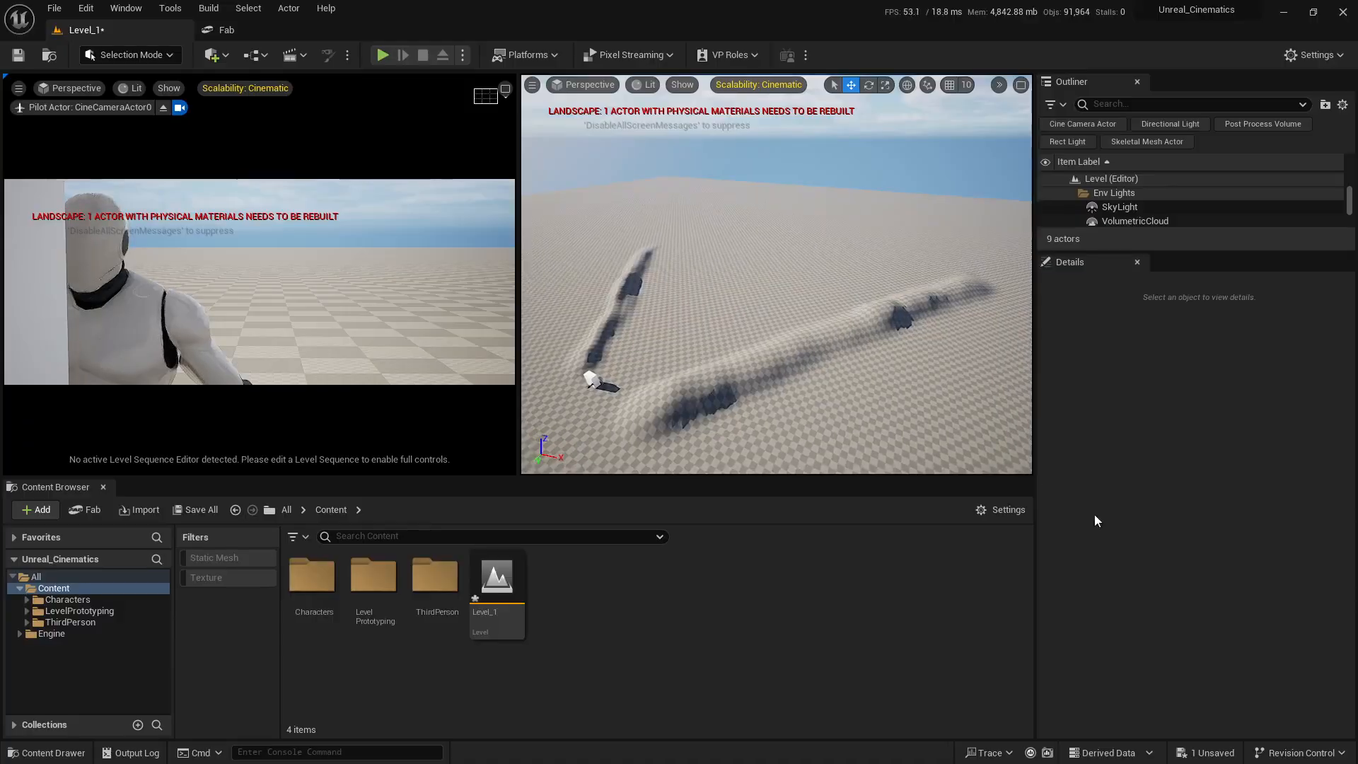
pyautogui.click(1206, 753)
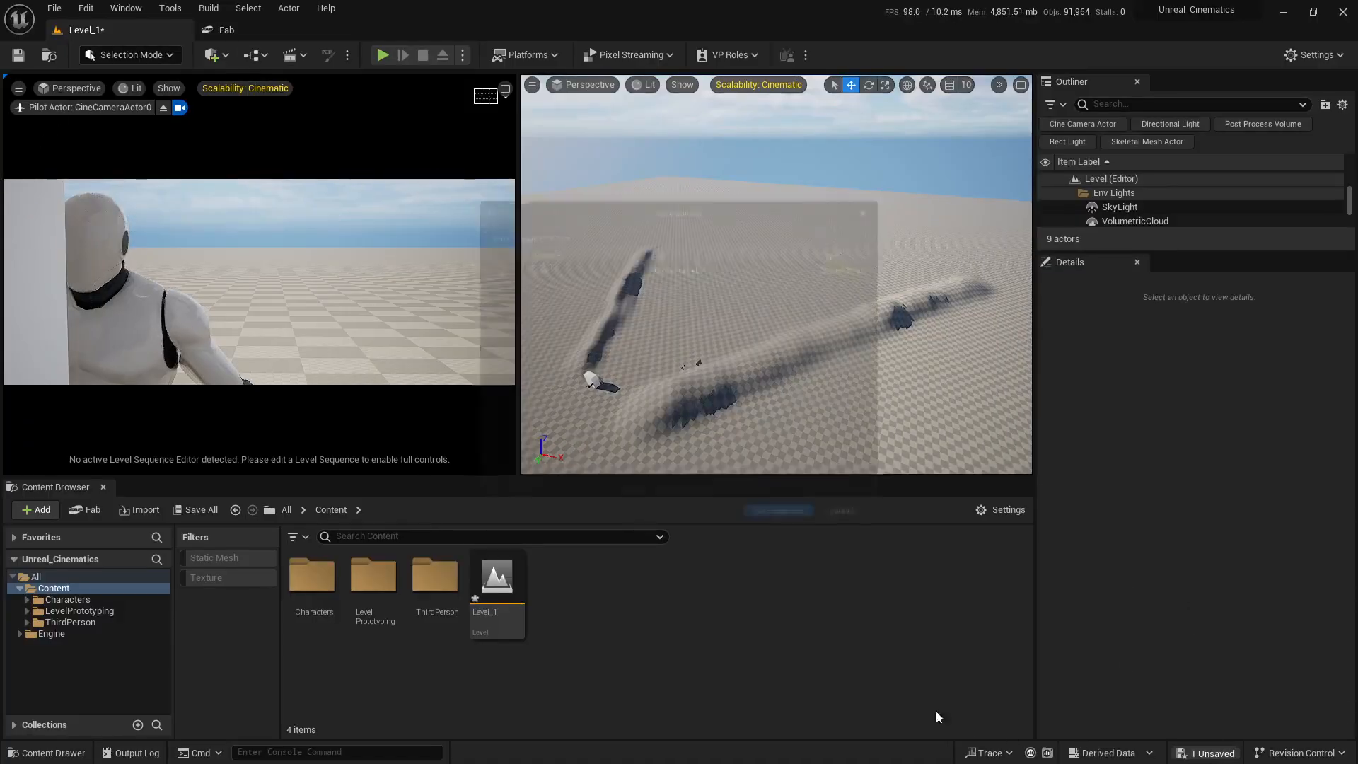
pyautogui.click(793, 532)
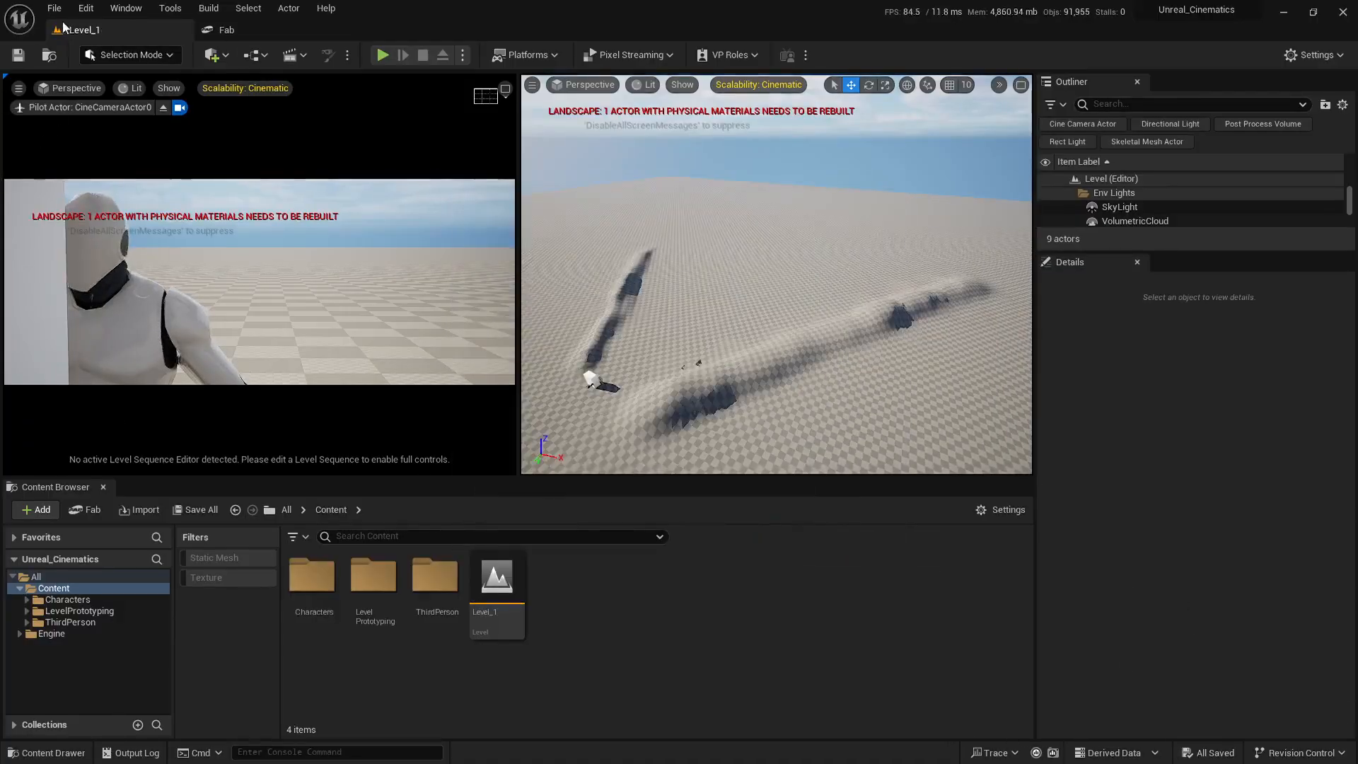
# Step: Switch the editor to Landscape mode for sculpting the terrain beyond the two existing ridges
pyautogui.click(151, 54)
pyautogui.click(139, 95)
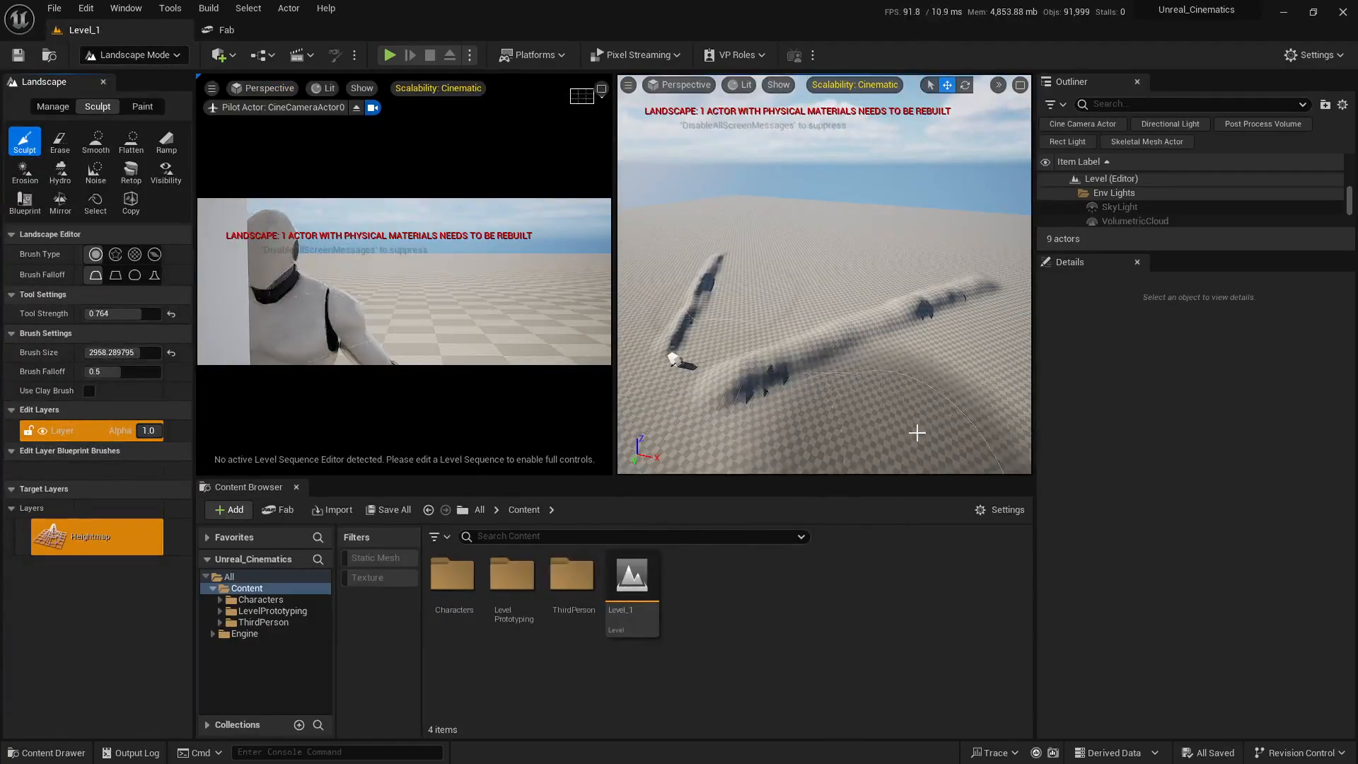
pyautogui.press('w')
pyautogui.moveTo(840, 297)
pyautogui.mouseDown(button='right')
pyautogui.moveTo(853, 304)
pyautogui.moveTo(839, 290)
pyautogui.mouseUp(button='right')
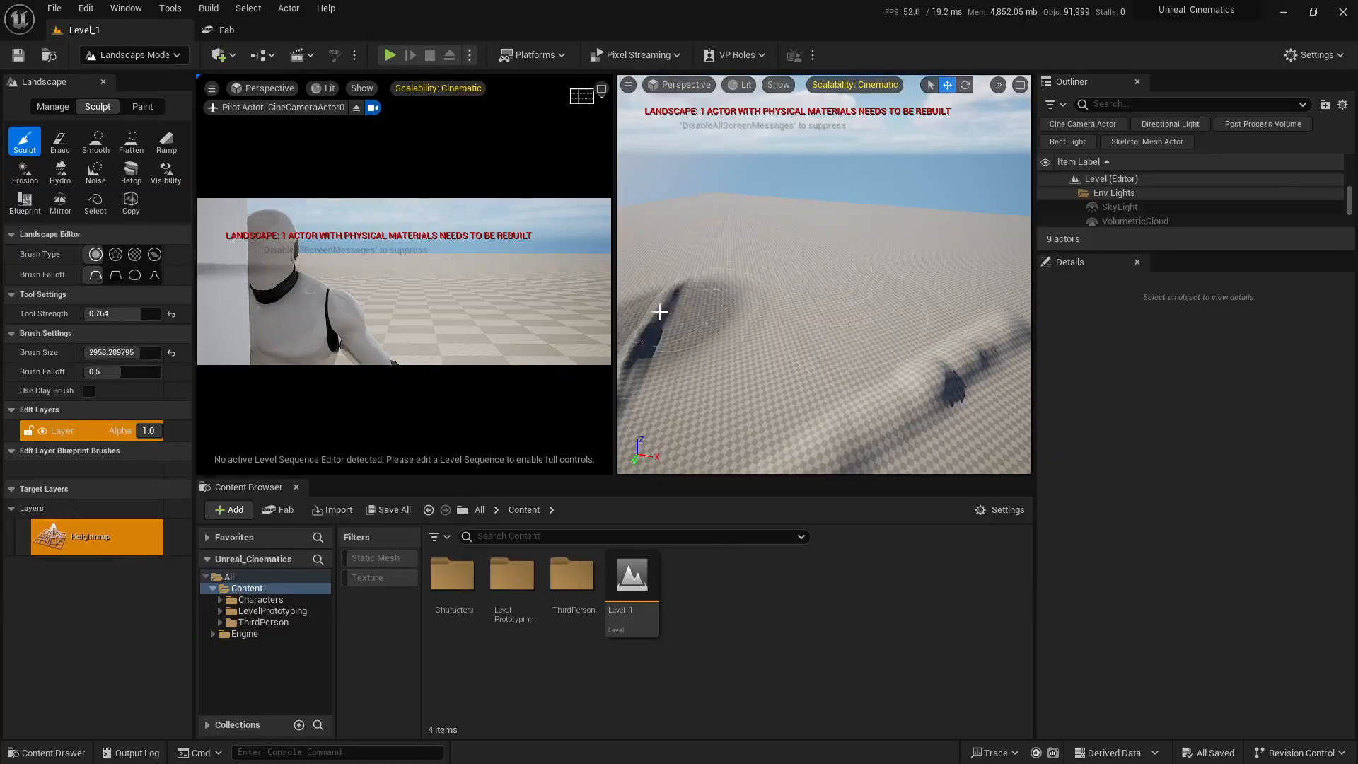
# Step: Try landscape sculpt brush sizes of 500 and 1000 over the open ground
pyautogui.click(131, 352)
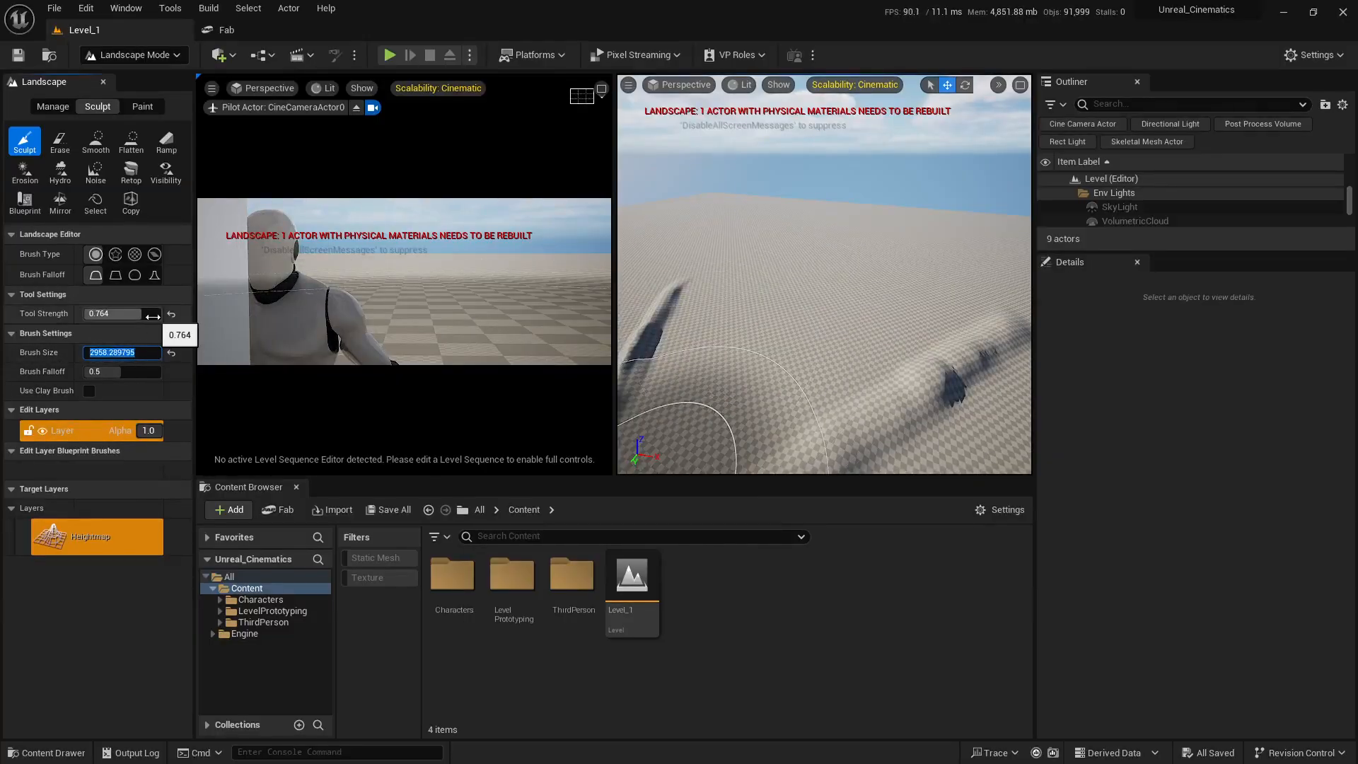
pyautogui.write('500')
pyautogui.press('Return')
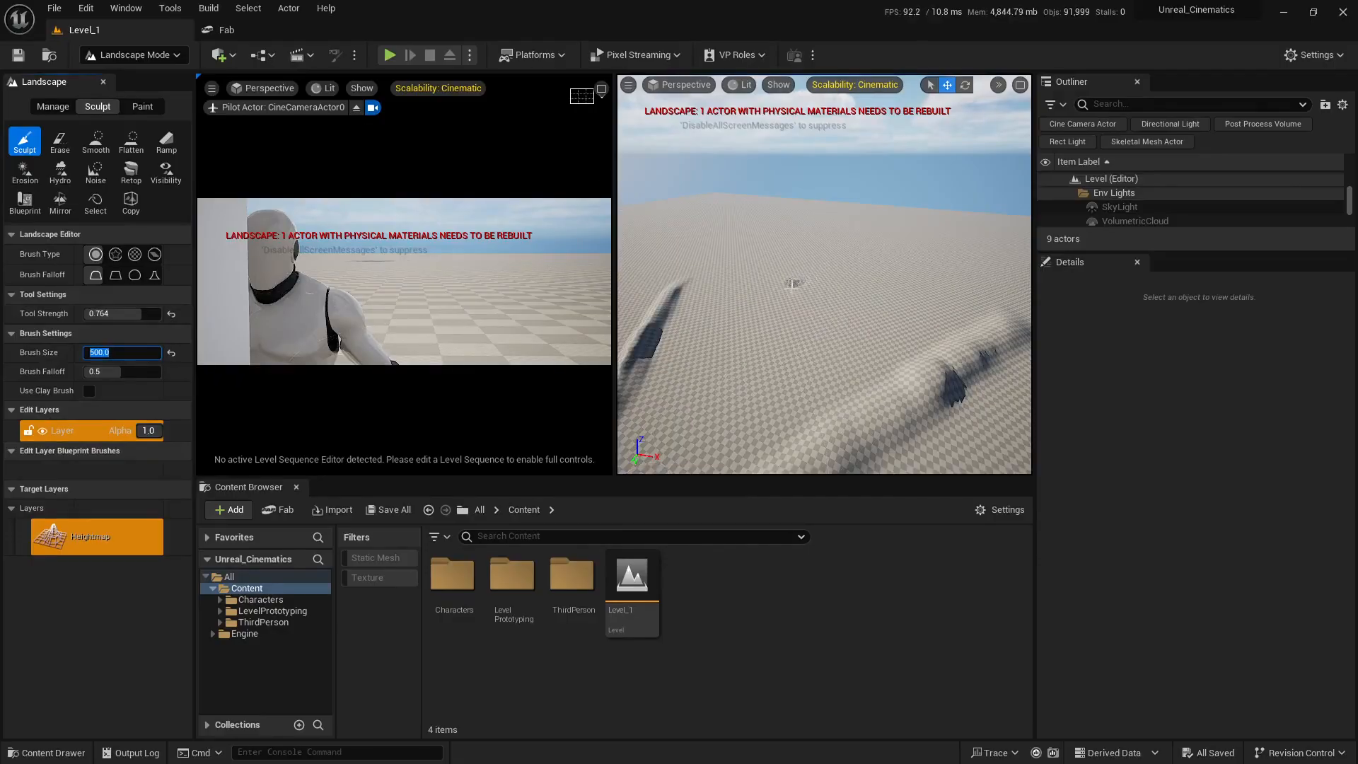
pyautogui.write('100')
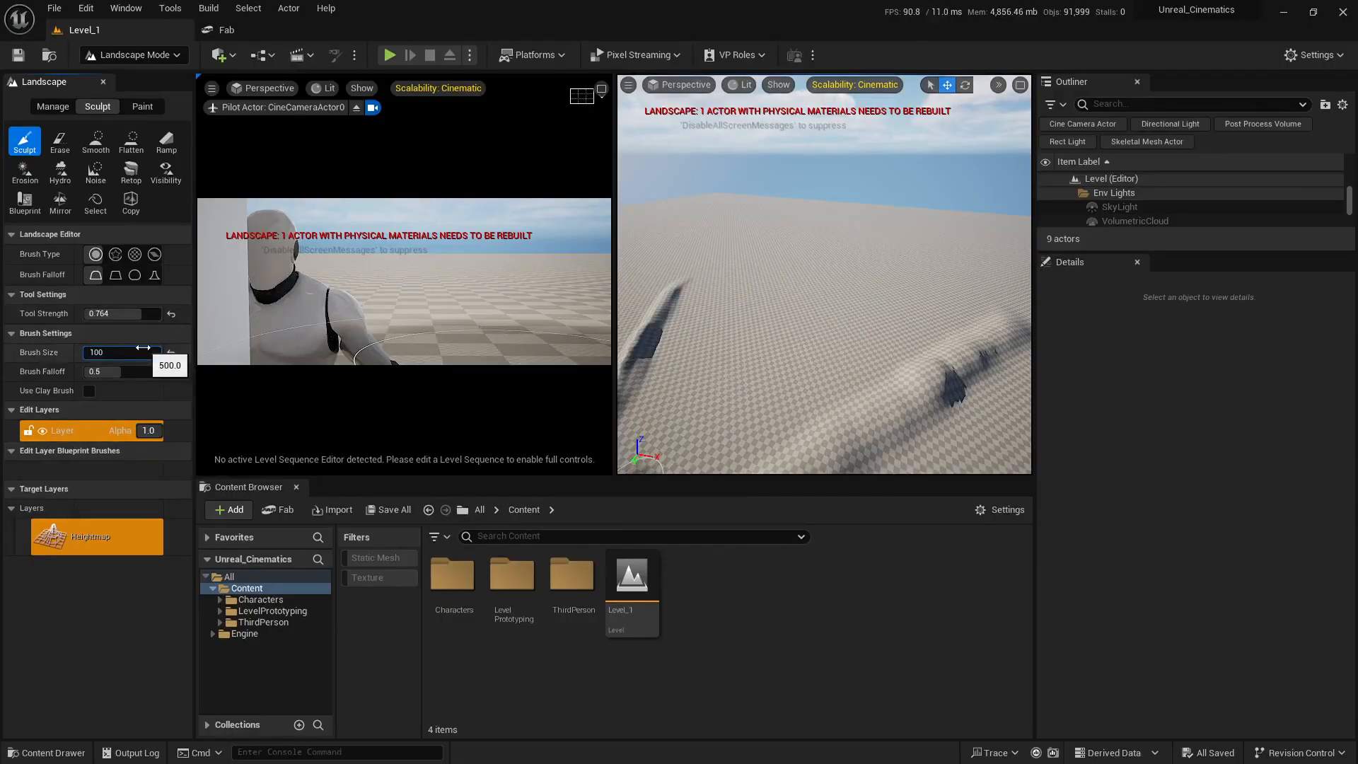
pyautogui.write('0')
pyautogui.press('Return')
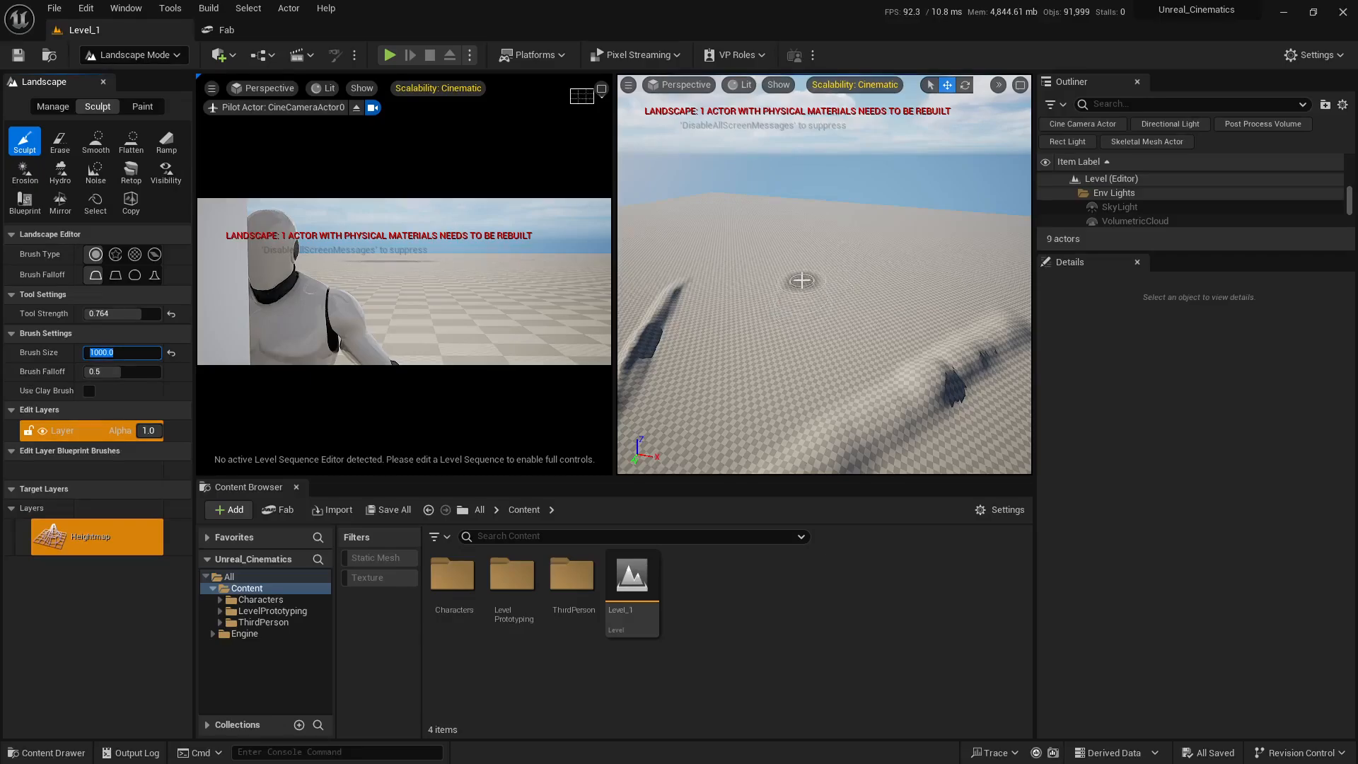
# Step: Set the sculpt brush size to 1500 and the tool strength to 0.2
pyautogui.moveTo(851, 281); pyautogui.dragTo(869, 309, button='right')
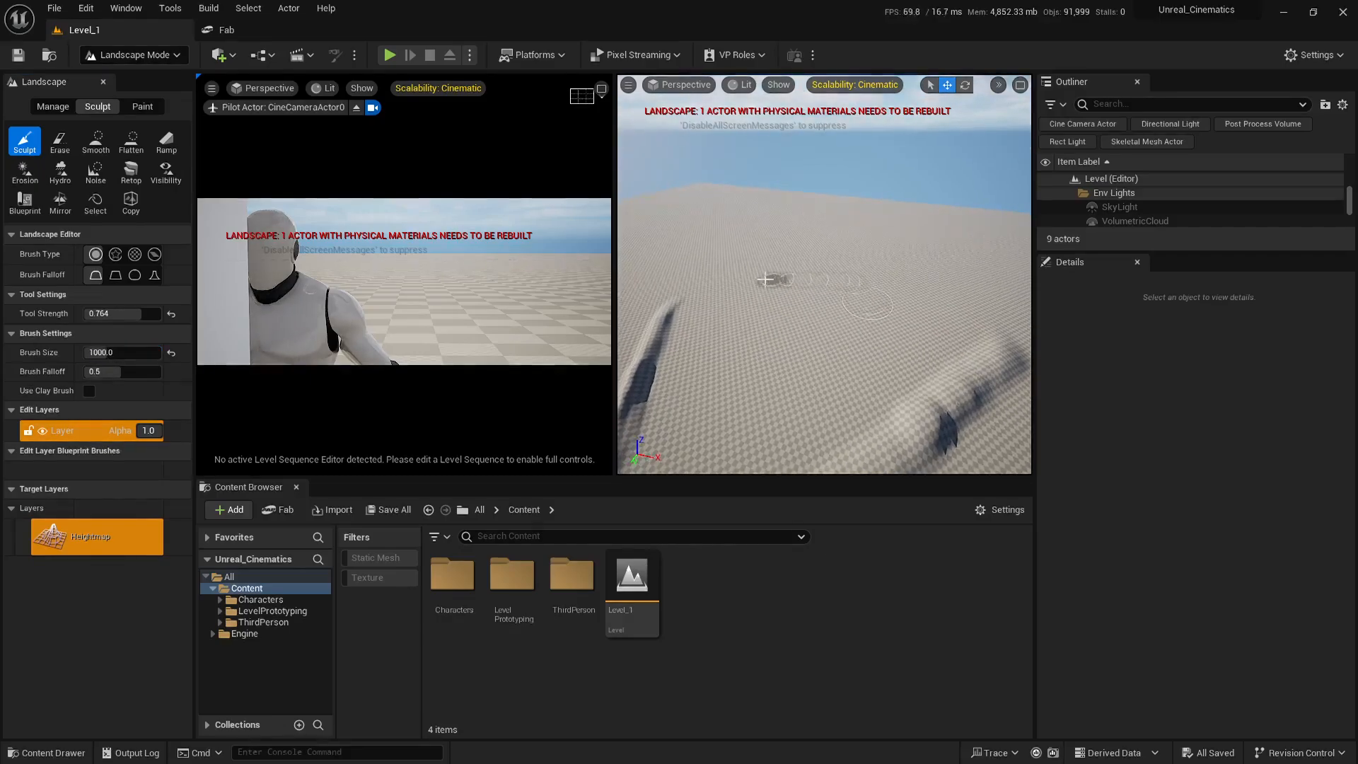
pyautogui.click(122, 353)
pyautogui.write('150')
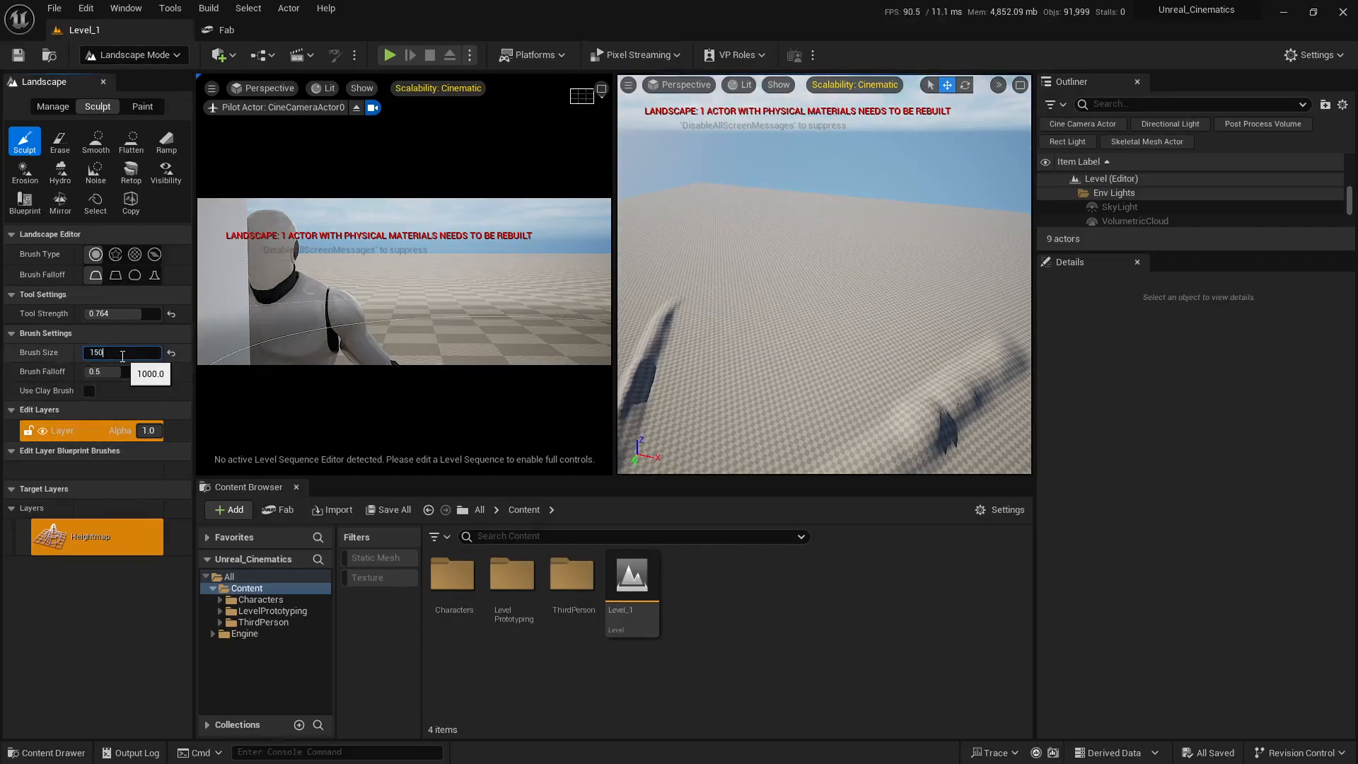
pyautogui.write('0')
pyautogui.press('Return')
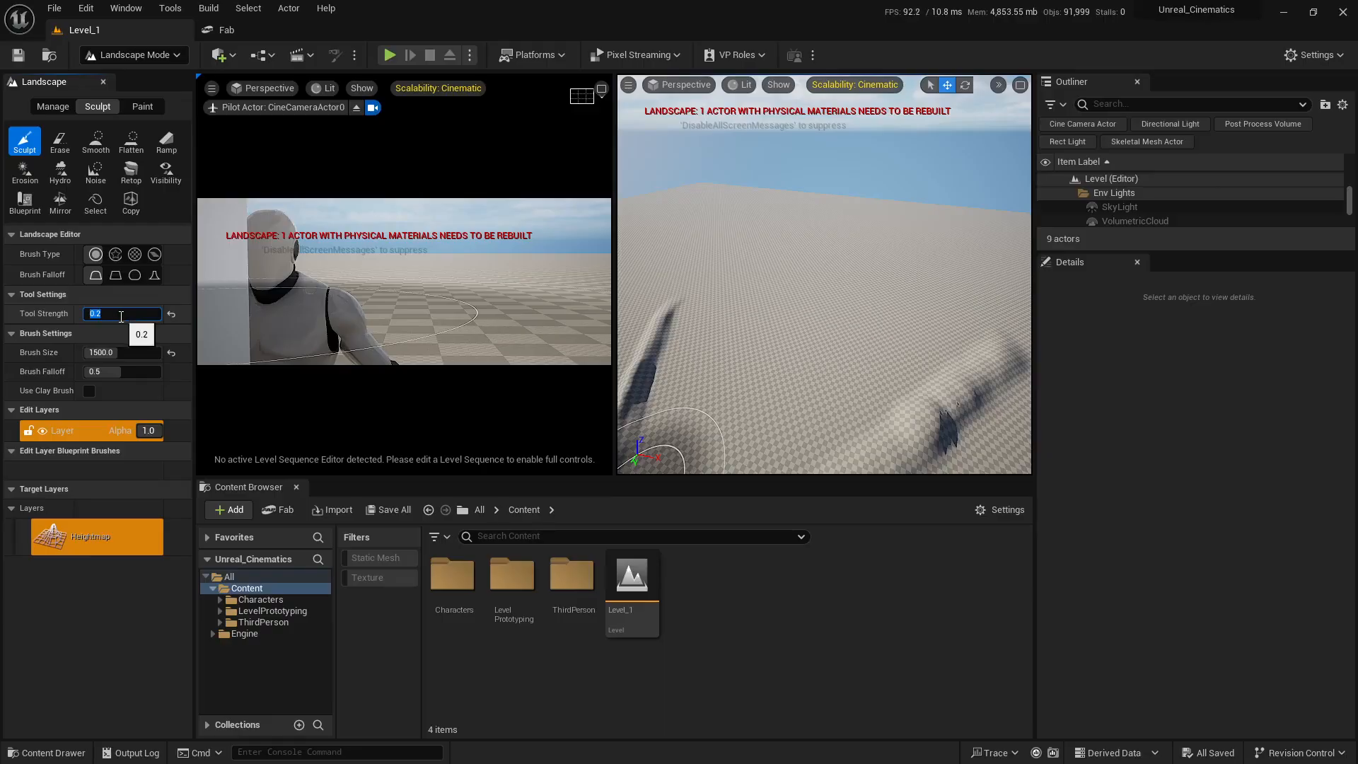
# Step: Shrink the outliner and details area, the camera view and the landscape settings to enlarge the free perspective viewport
pyautogui.moveTo(888, 256); pyautogui.dragTo(879, 309, button='right')
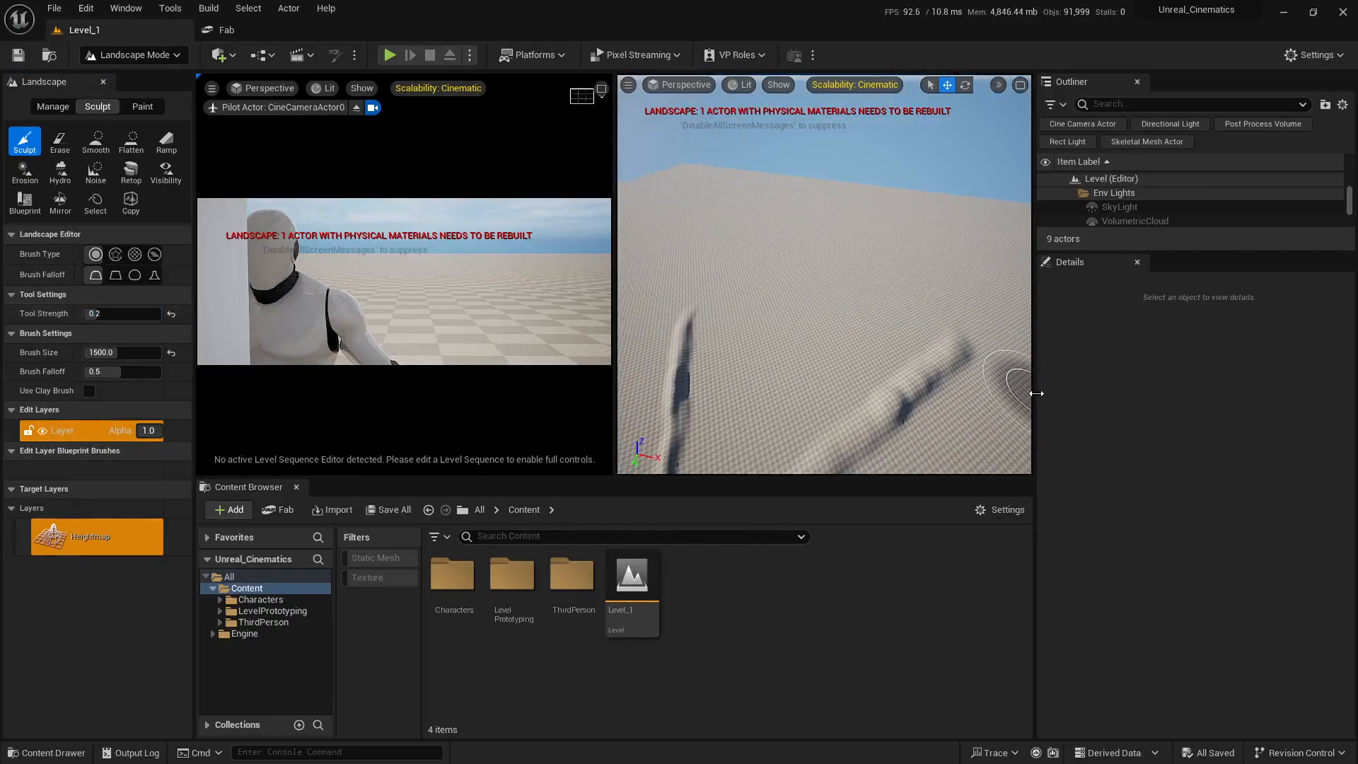
pyautogui.moveTo(1037, 393); pyautogui.dragTo(1355, 393)
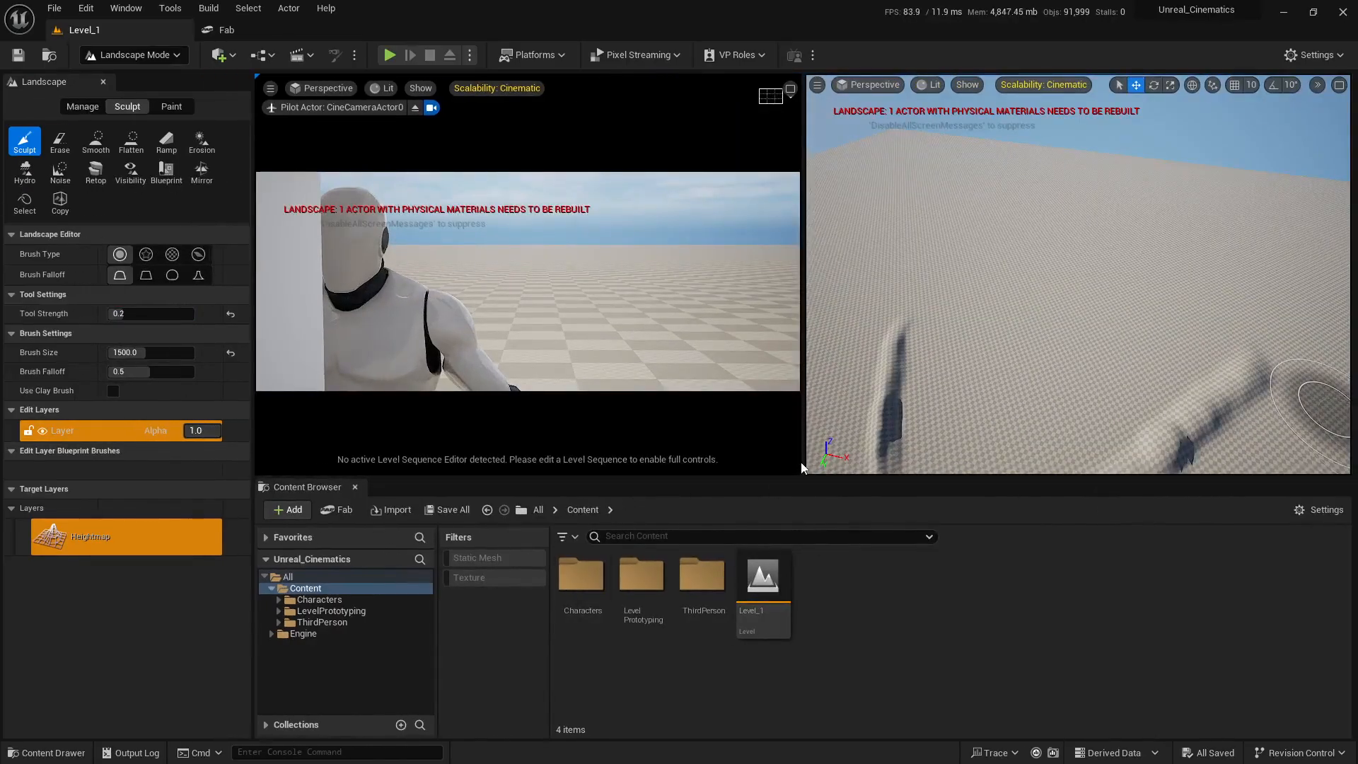
pyautogui.moveTo(802, 467); pyautogui.dragTo(613, 442)
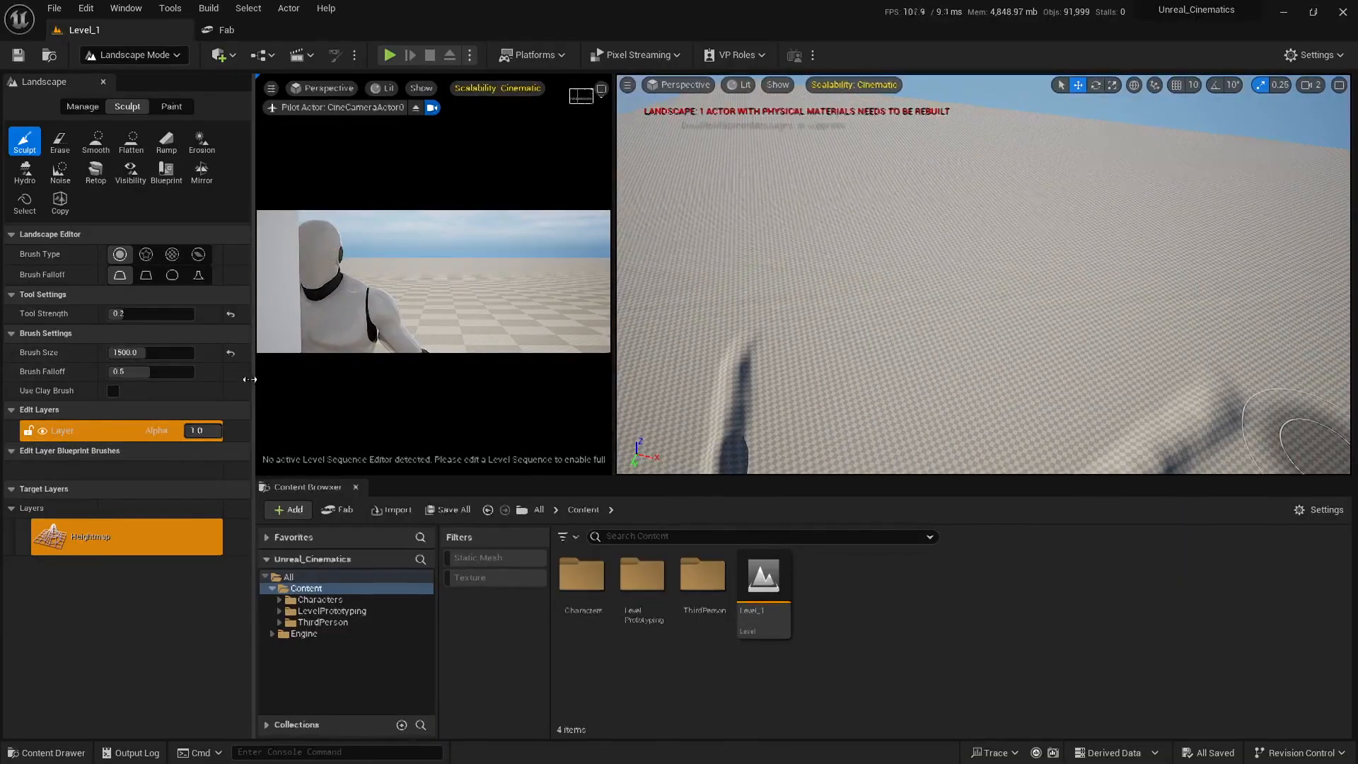
pyautogui.moveTo(253, 382); pyautogui.dragTo(75, 379)
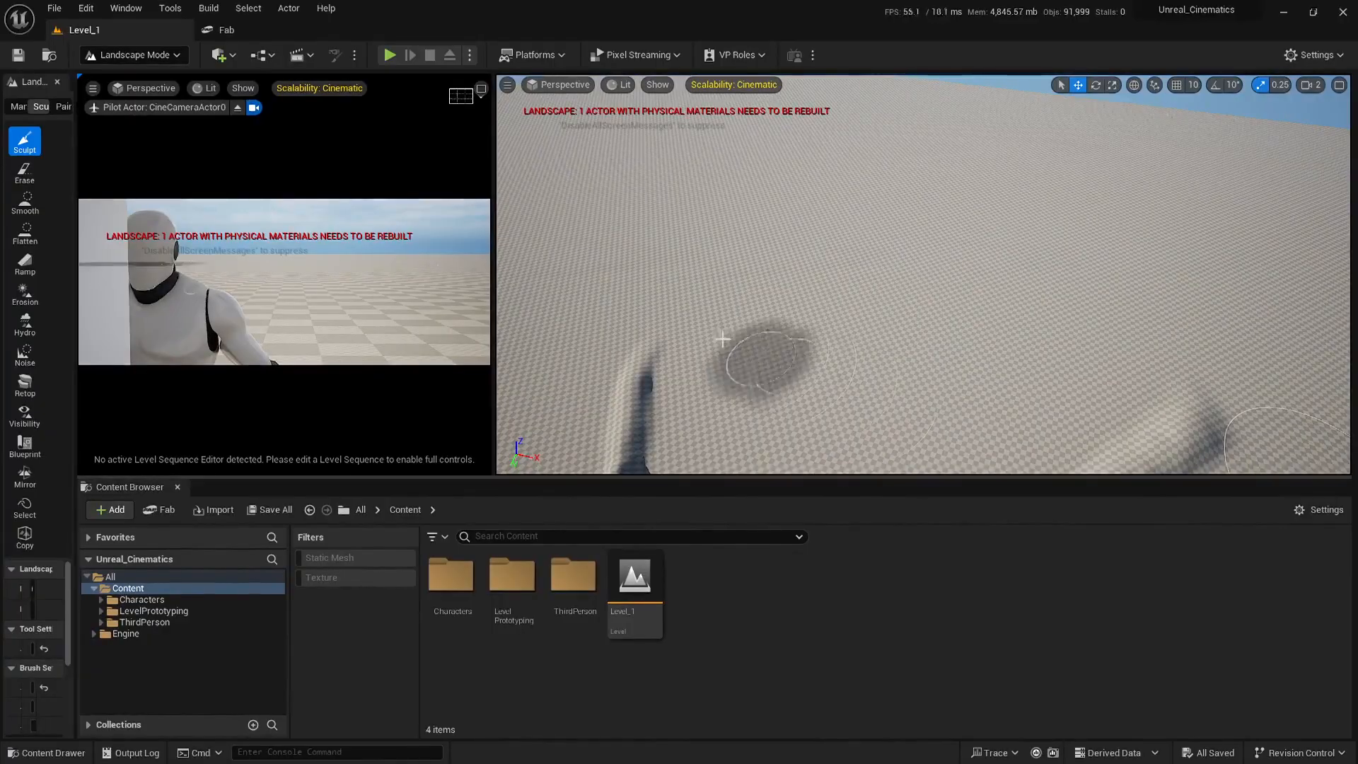
# Step: Sculpt a long curved ridge across the open ground beyond the two existing ridges, building up its height along the arc
pyautogui.moveTo(930, 274); pyautogui.dragTo(884, 311, button='right')
pyautogui.moveTo(955, 363)
pyautogui.mouseDown(button='right')
pyautogui.moveTo(916, 315)
pyautogui.moveTo(916, 261)
pyautogui.moveTo(877, 332)
pyautogui.moveTo(996, 396)
pyautogui.moveTo(742, 411)
pyautogui.moveTo(706, 396)
pyautogui.moveTo(1021, 242)
pyautogui.moveTo(927, 285)
pyautogui.mouseUp(button='right')
pyautogui.press('e')
pyautogui.scroll(3, 920, 361)
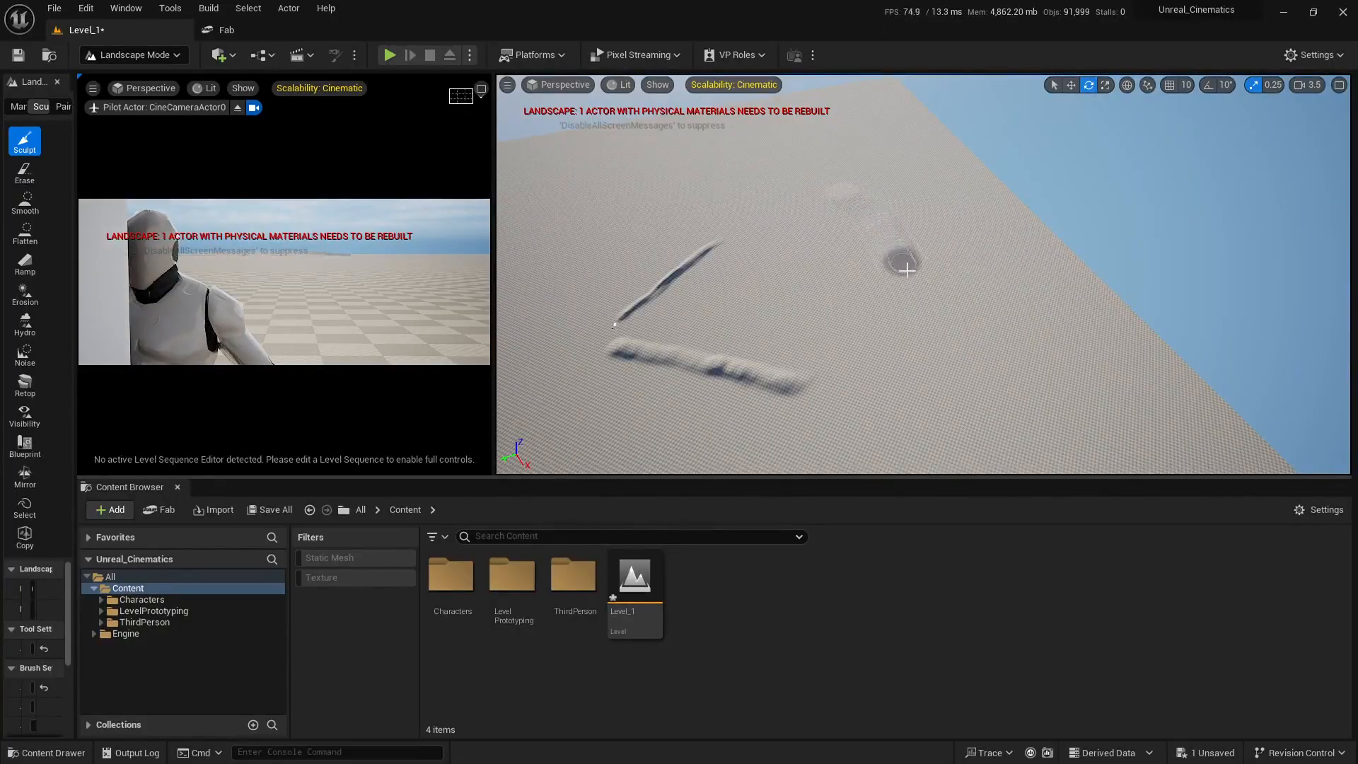
pyautogui.moveTo(908, 270)
pyautogui.mouseDown()
pyautogui.moveTo(931, 395)
pyautogui.moveTo(928, 345)
pyautogui.moveTo(1107, 364)
pyautogui.moveTo(1249, 331)
pyautogui.moveTo(1277, 343)
pyautogui.moveTo(1292, 385)
pyautogui.mouseUp()
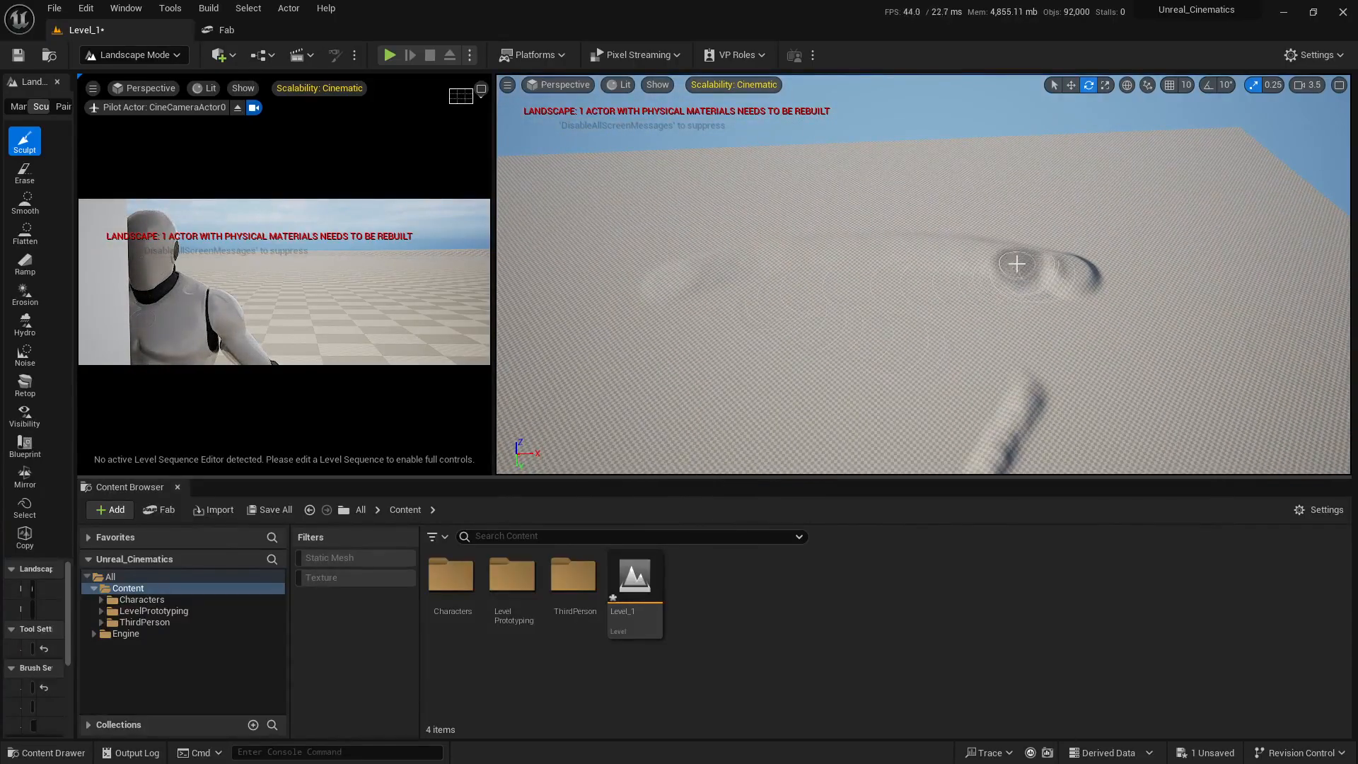
pyautogui.moveTo(1016, 263)
pyautogui.mouseDown()
pyautogui.moveTo(793, 252)
pyautogui.moveTo(645, 288)
pyautogui.moveTo(757, 261)
pyautogui.moveTo(1057, 276)
pyautogui.moveTo(743, 263)
pyautogui.moveTo(580, 304)
pyautogui.moveTo(725, 260)
pyautogui.moveTo(1003, 261)
pyautogui.moveTo(1068, 275)
pyautogui.mouseUp()
pyautogui.moveTo(1107, 338)
pyautogui.mouseDown(button='right')
pyautogui.moveTo(1026, 293)
pyautogui.moveTo(1021, 248)
pyautogui.moveTo(1040, 226)
pyautogui.moveTo(1011, 219)
pyautogui.moveTo(1067, 236)
pyautogui.moveTo(1068, 333)
pyautogui.moveTo(1019, 311)
pyautogui.mouseUp(button='right')
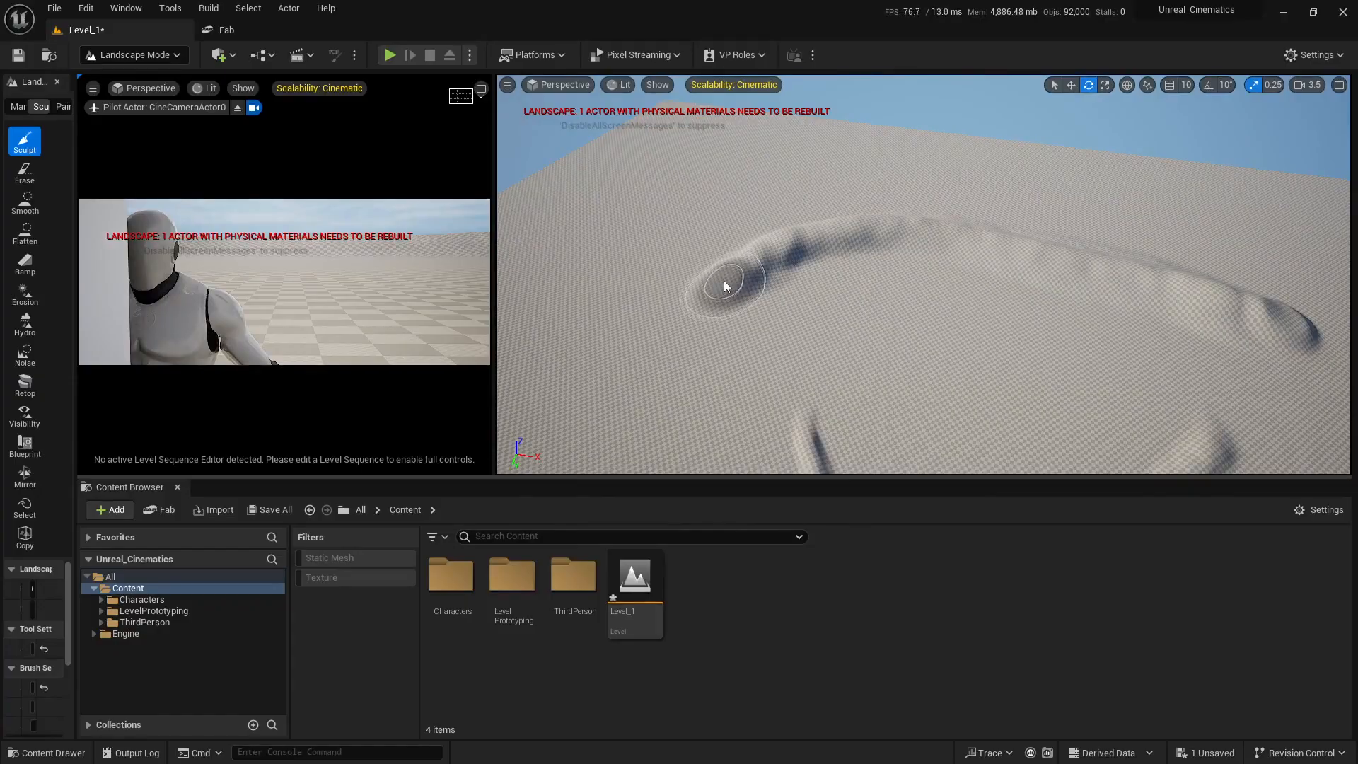
pyautogui.moveTo(859, 236)
pyautogui.mouseDown(button='right')
pyautogui.moveTo(820, 244)
pyautogui.moveTo(1001, 303)
pyautogui.moveTo(955, 273)
pyautogui.mouseUp(button='right')
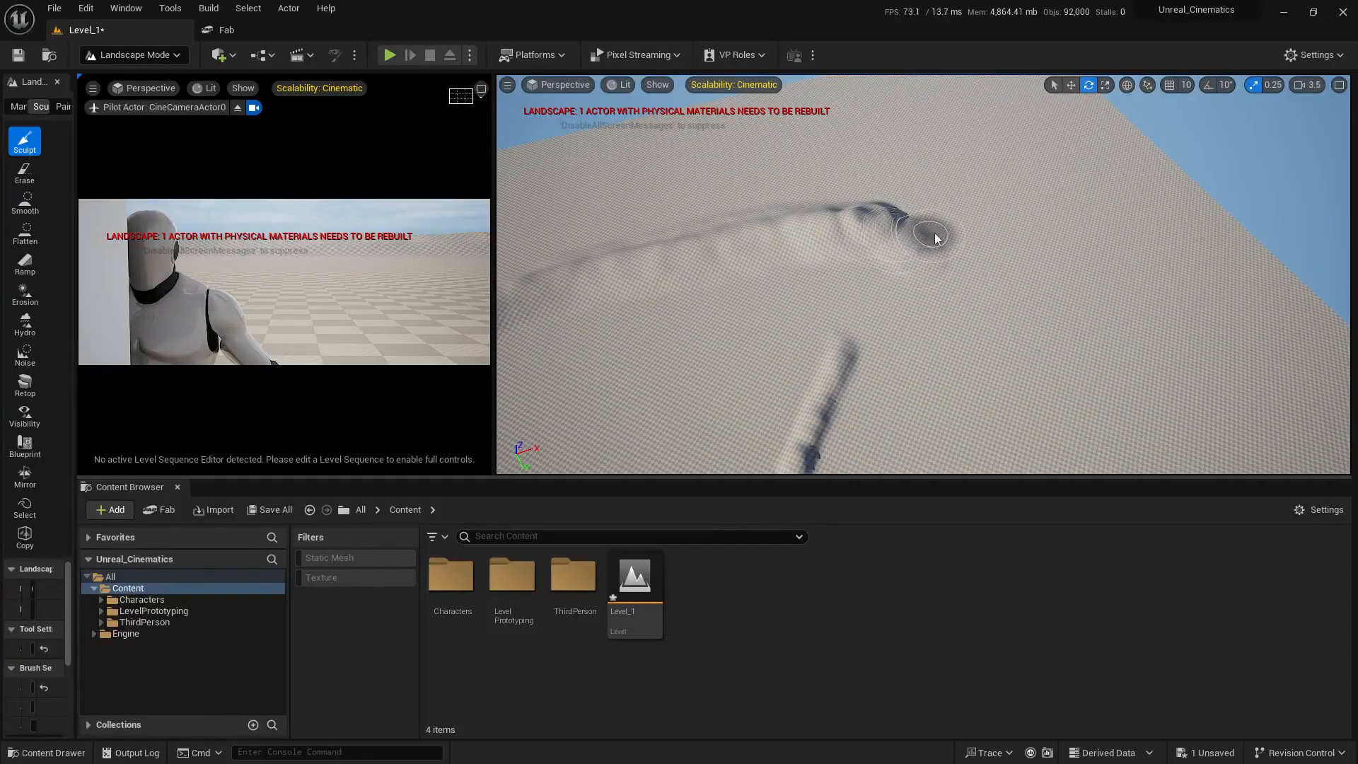
pyautogui.moveTo(875, 222); pyautogui.dragTo(1018, 268)
pyautogui.moveTo(1017, 268)
pyautogui.mouseDown(button='right')
pyautogui.moveTo(1089, 302)
pyautogui.moveTo(1082, 326)
pyautogui.moveTo(1053, 295)
pyautogui.mouseUp(button='right')
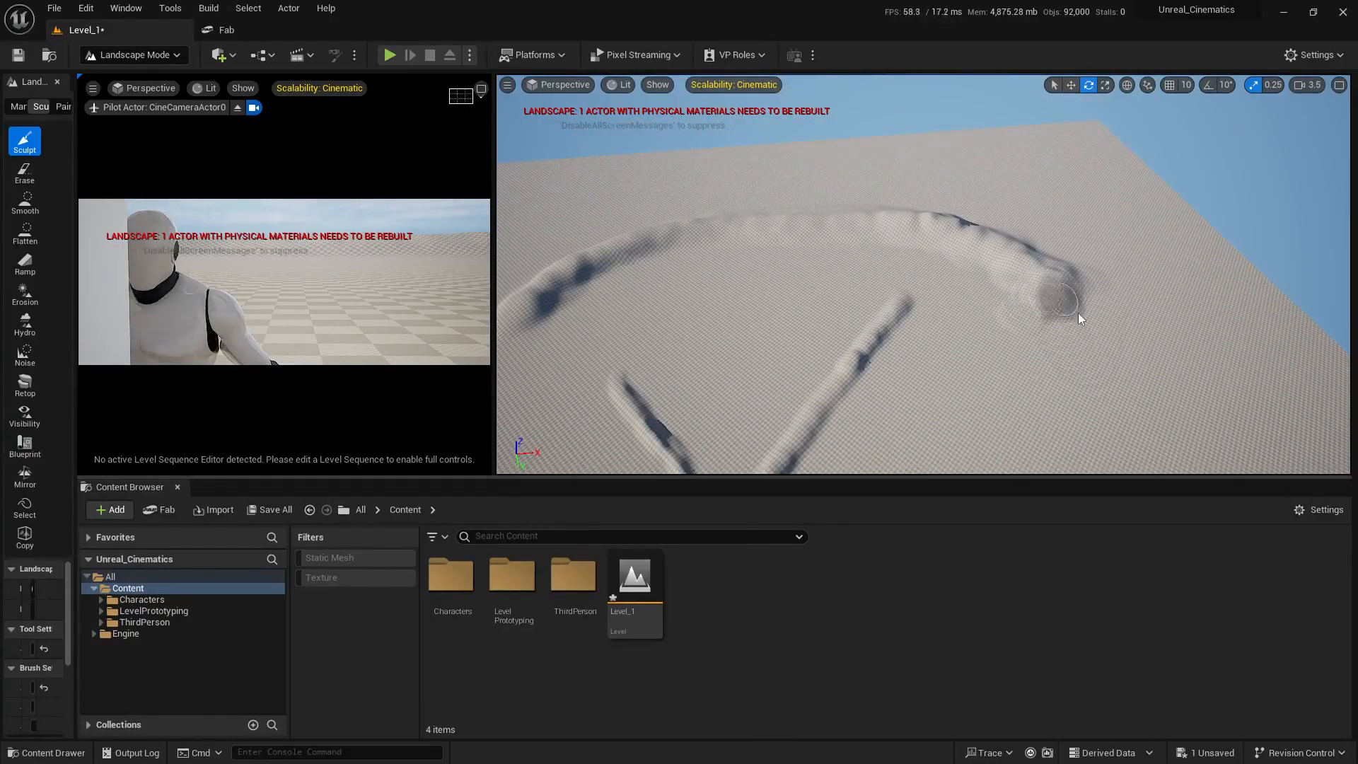
# Step: Sculpt a second row of mounds along the landscape's far edge, behind the curved ridge
pyautogui.press('s')
pyautogui.moveTo(1173, 370)
pyautogui.mouseDown(button='right')
pyautogui.moveTo(1090, 332)
pyautogui.moveTo(1083, 375)
pyautogui.mouseUp(button='right')
pyautogui.press('w')
pyautogui.moveTo(1013, 219)
pyautogui.mouseDown(button='right')
pyautogui.moveTo(988, 264)
pyautogui.moveTo(948, 283)
pyautogui.moveTo(1013, 230)
pyautogui.moveTo(1083, 215)
pyautogui.moveTo(1069, 219)
pyautogui.moveTo(1094, 351)
pyautogui.mouseUp(button='right')
pyautogui.press('w')
pyautogui.press('q')
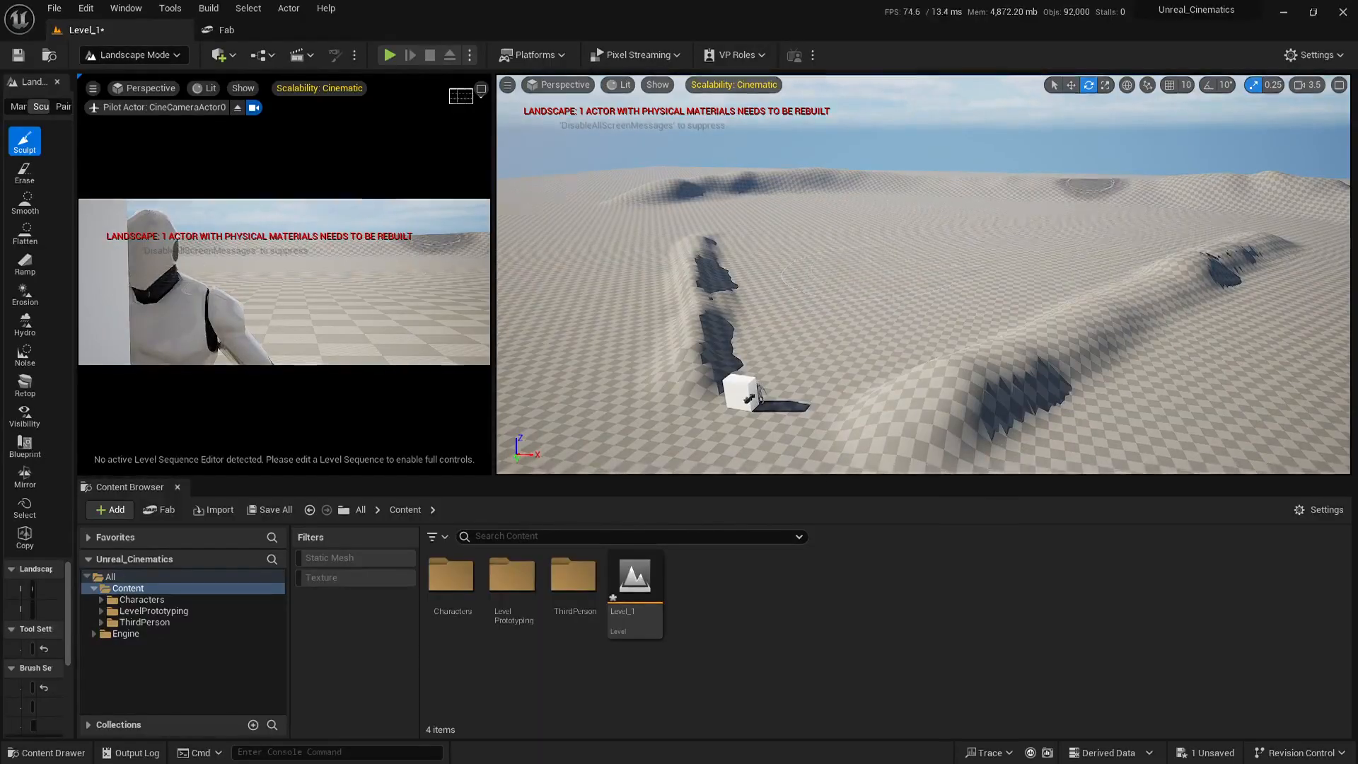
pyautogui.scroll(4, 1117, 287)
pyautogui.press('e')
pyautogui.moveTo(1167, 283); pyautogui.dragTo(1092, 309, button='right')
pyautogui.press('d')
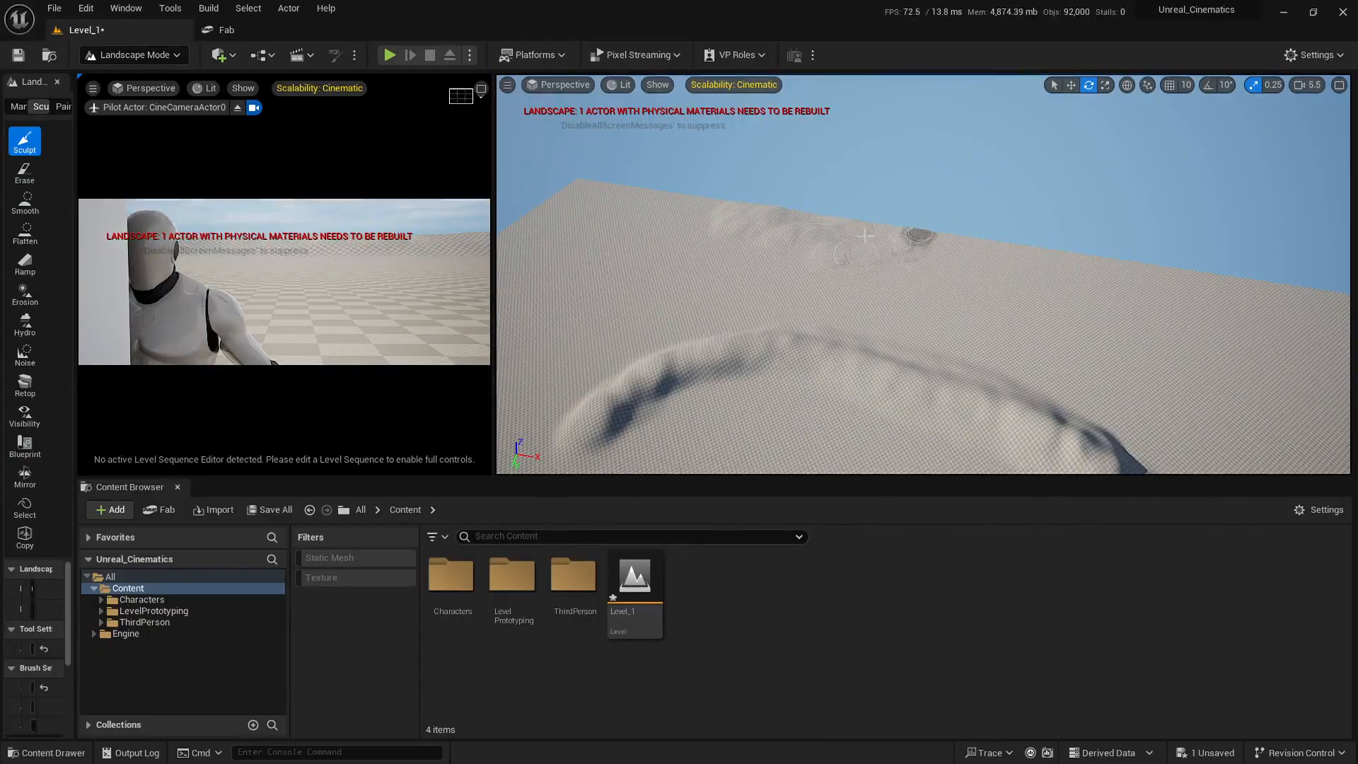
pyautogui.moveTo(983, 261); pyautogui.dragTo(1012, 253, button='right')
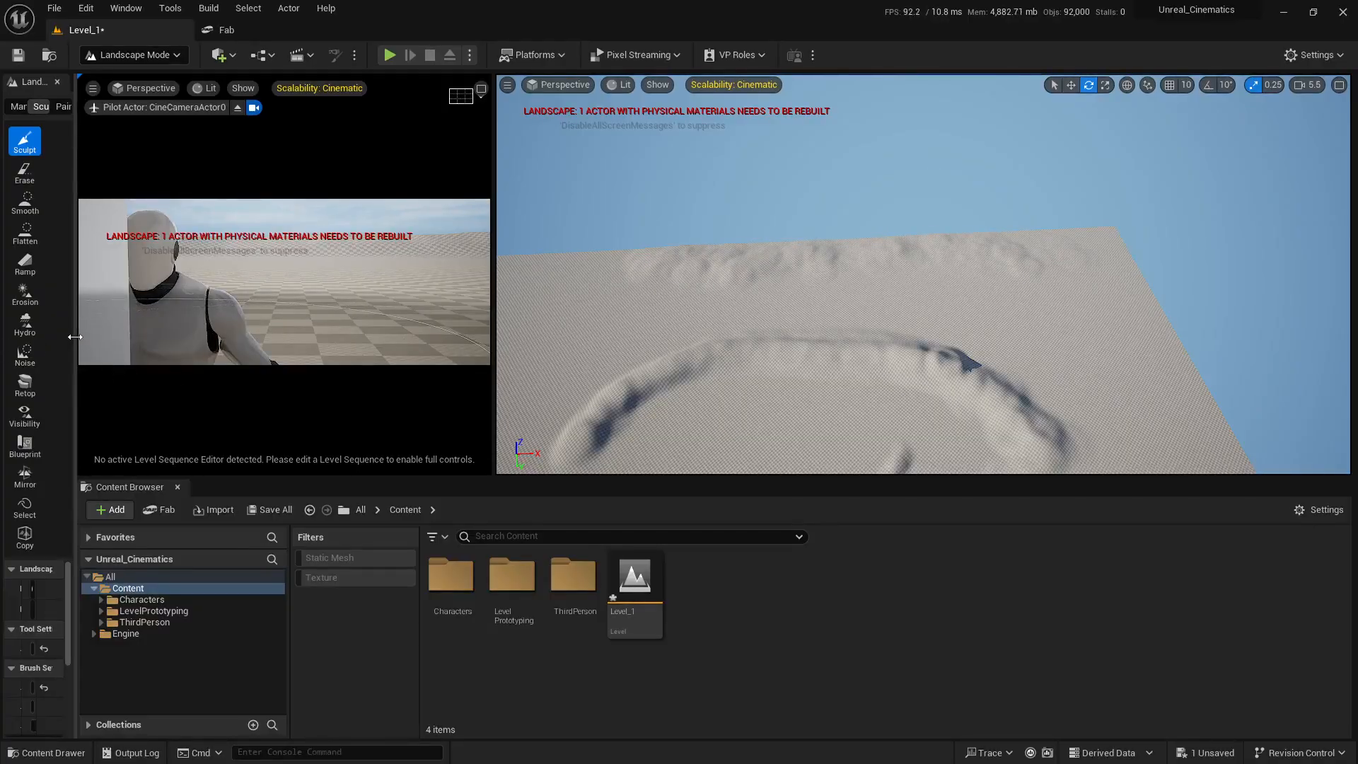
# Step: Set the sculpt tool strength to 0.48 and build the mounds along the landscape's far edge up higher
pyautogui.moveTo(75, 338); pyautogui.dragTo(214, 338)
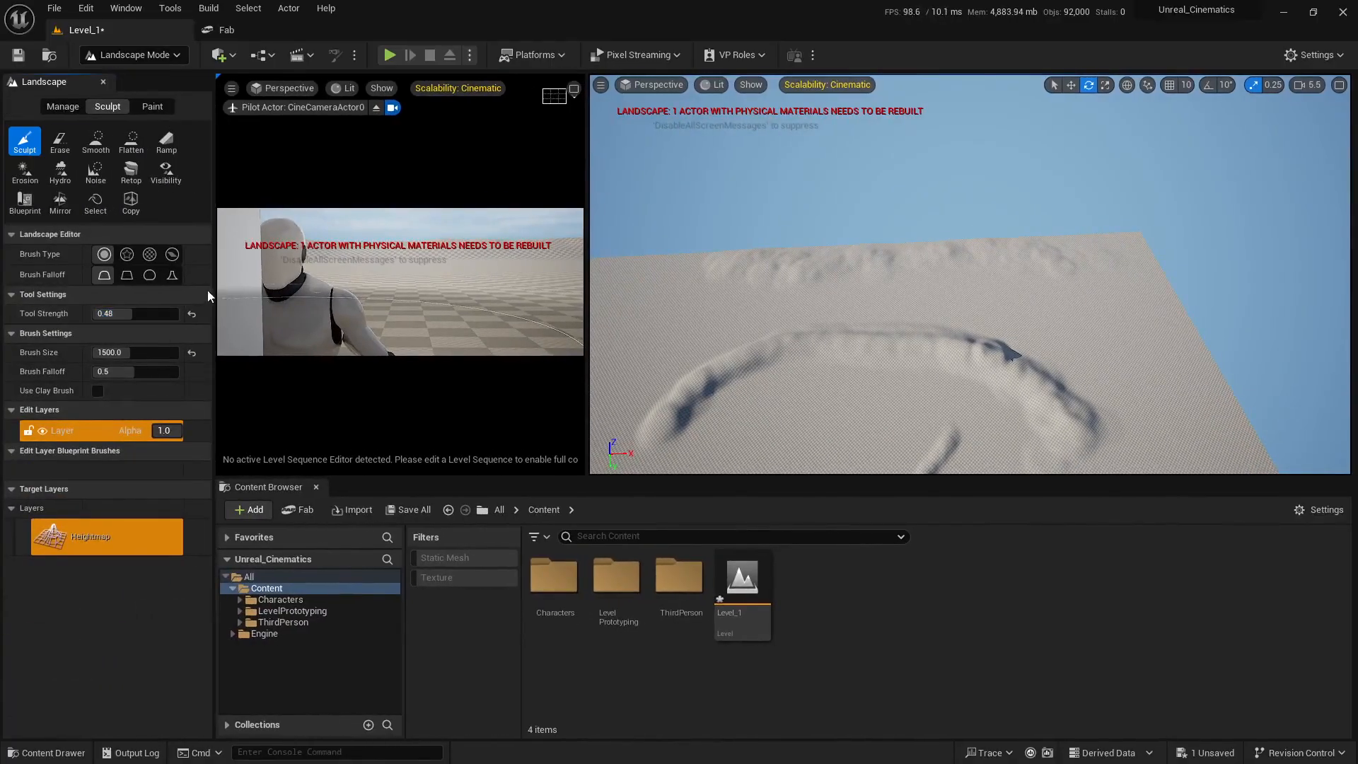
pyautogui.moveTo(210, 296); pyautogui.dragTo(93, 296)
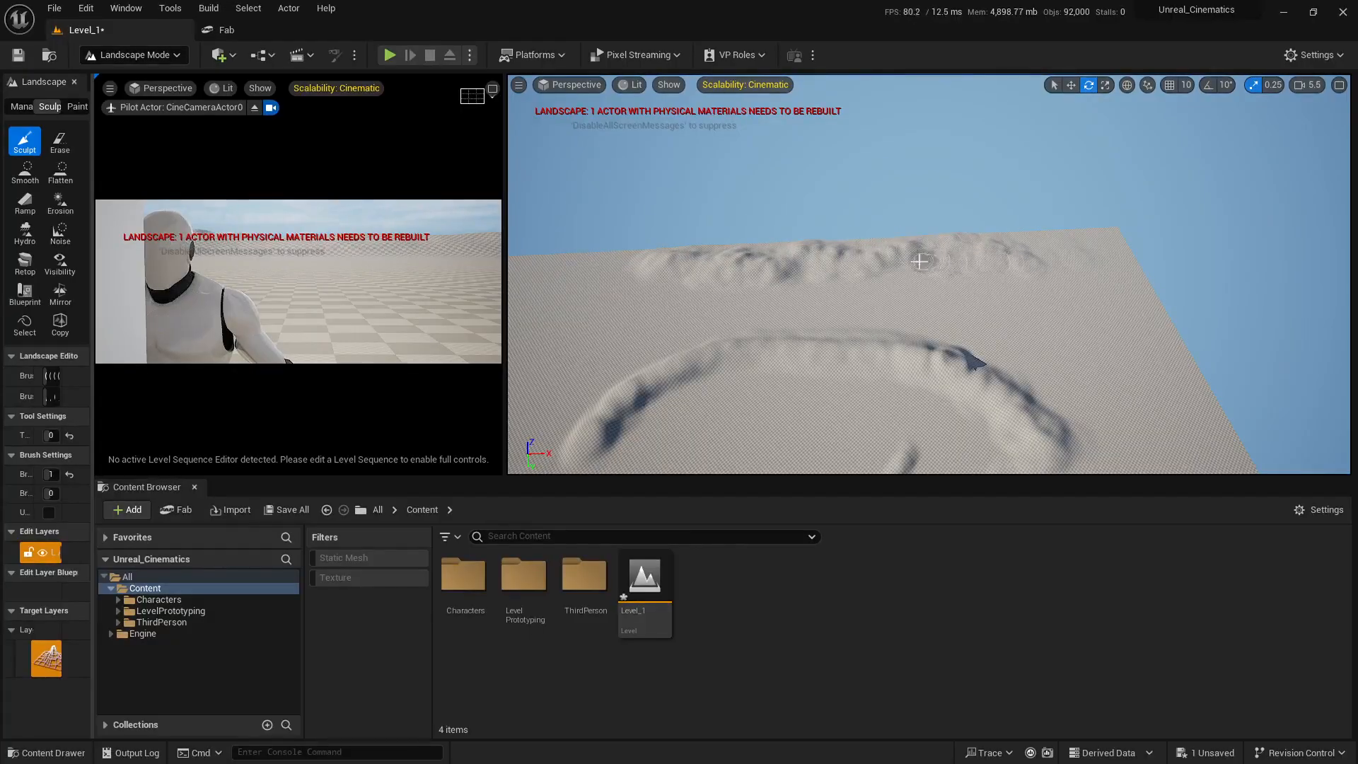
pyautogui.moveTo(880, 243)
pyautogui.mouseDown()
pyautogui.moveTo(961, 249)
pyautogui.moveTo(824, 251)
pyautogui.moveTo(743, 272)
pyautogui.moveTo(812, 271)
pyautogui.mouseUp()
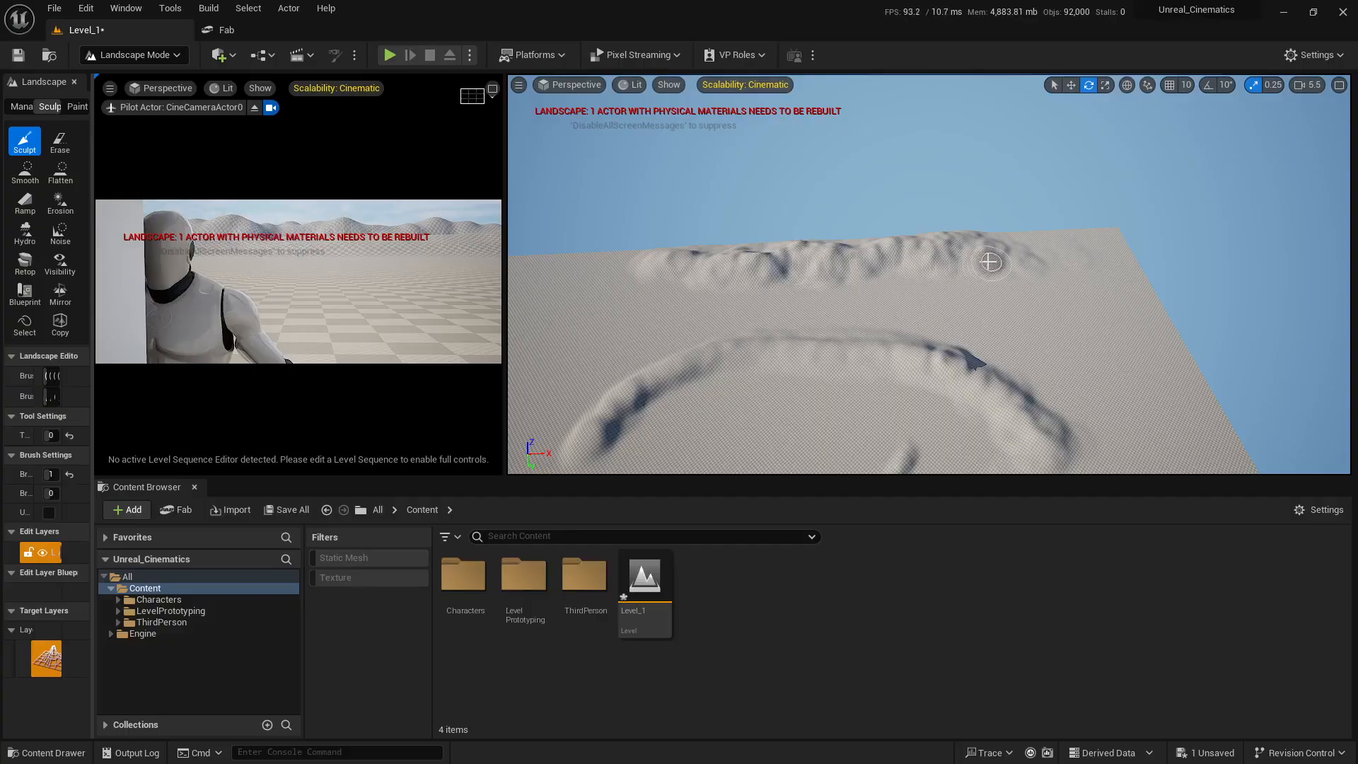
# Step: Examine the sculpted mountain background in the maximized cine camera view and the whole landscape in the restored perspective viewport
pyautogui.moveTo(1057, 293); pyautogui.dragTo(1057, 244, button='right')
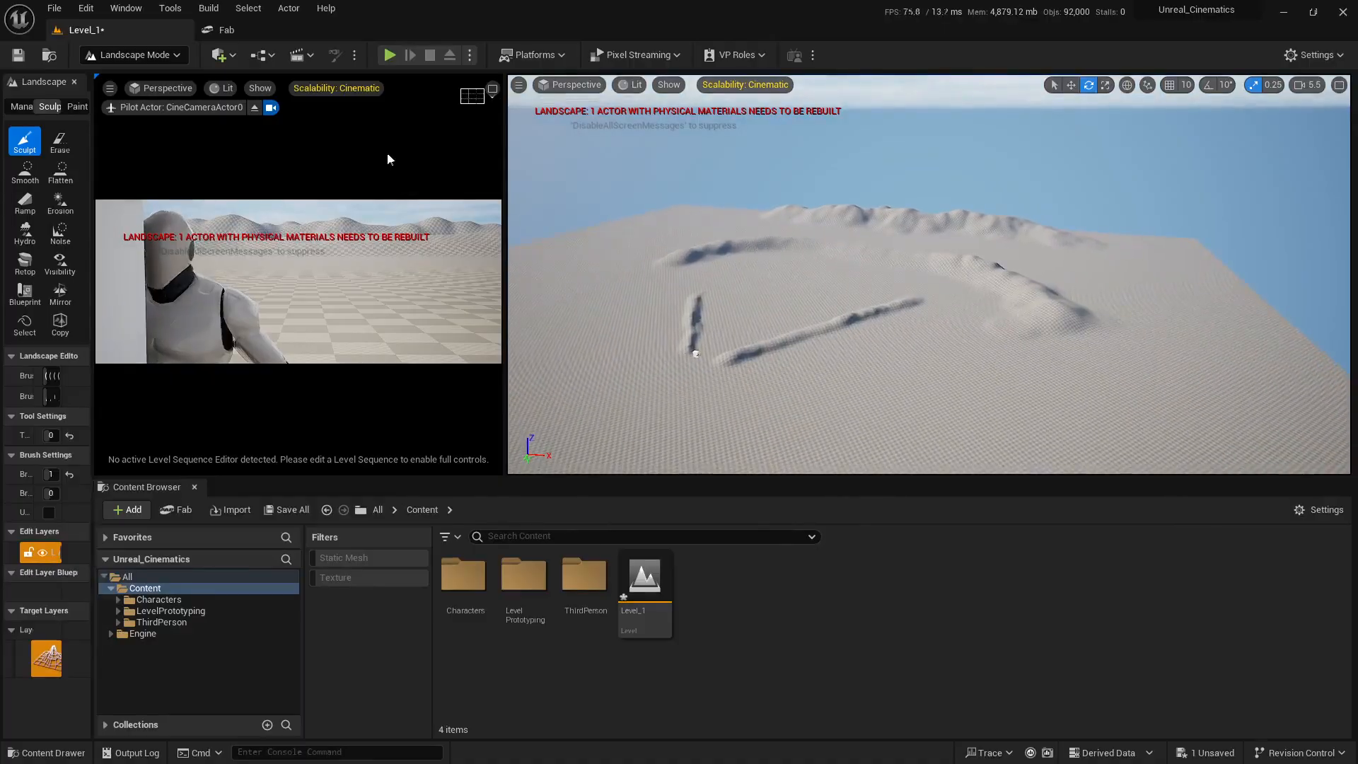
pyautogui.click(492, 90)
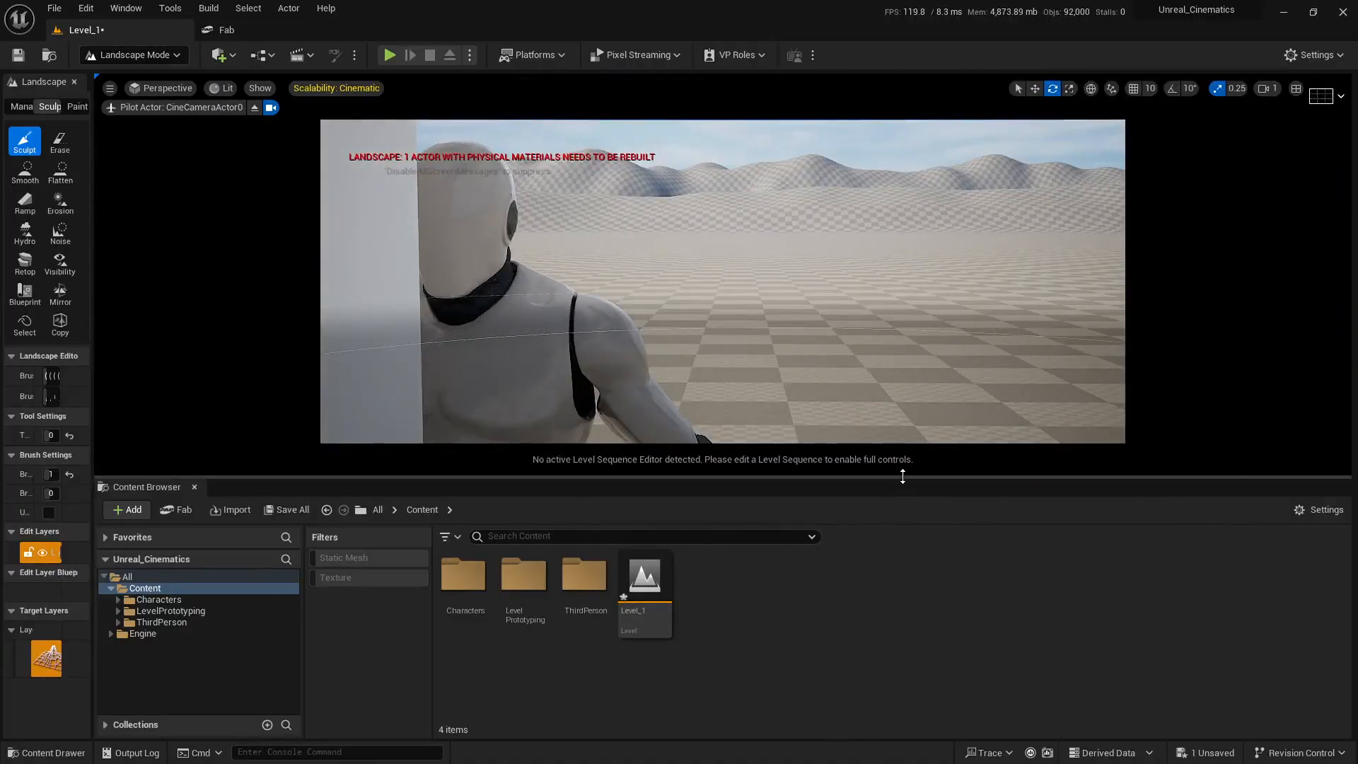
pyautogui.moveTo(899, 478); pyautogui.dragTo(890, 550)
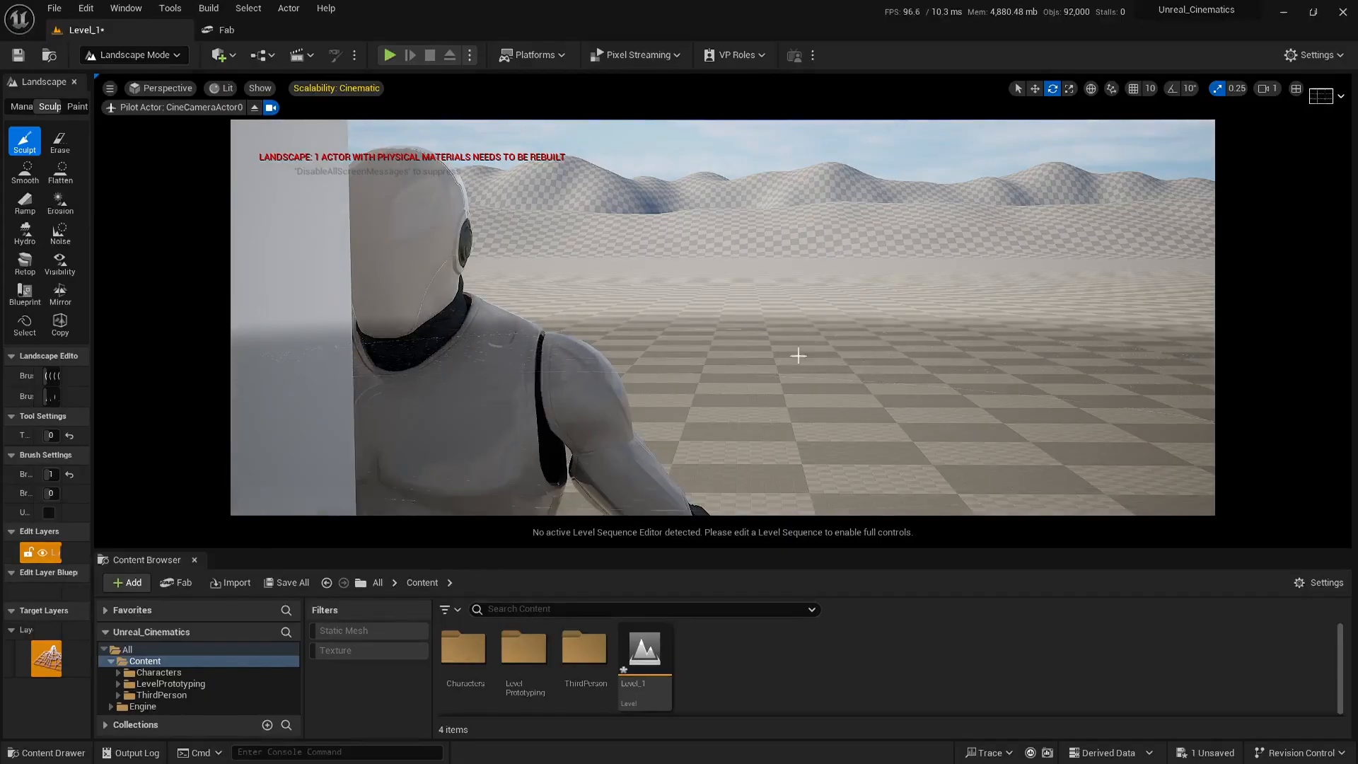
pyautogui.click(1302, 86)
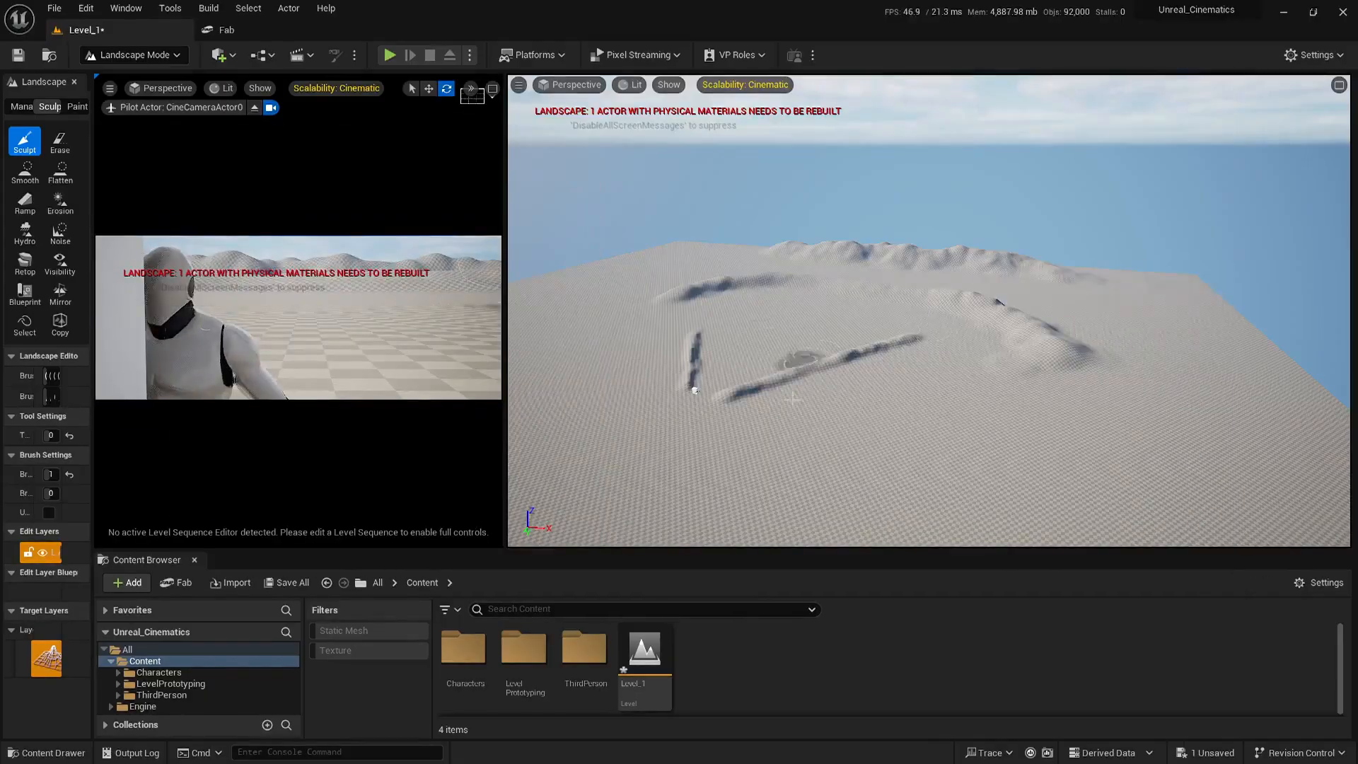
pyautogui.moveTo(860, 304); pyautogui.dragTo(1051, 244, button='right')
pyautogui.press('w')
pyautogui.scroll(-1, 941, 283)
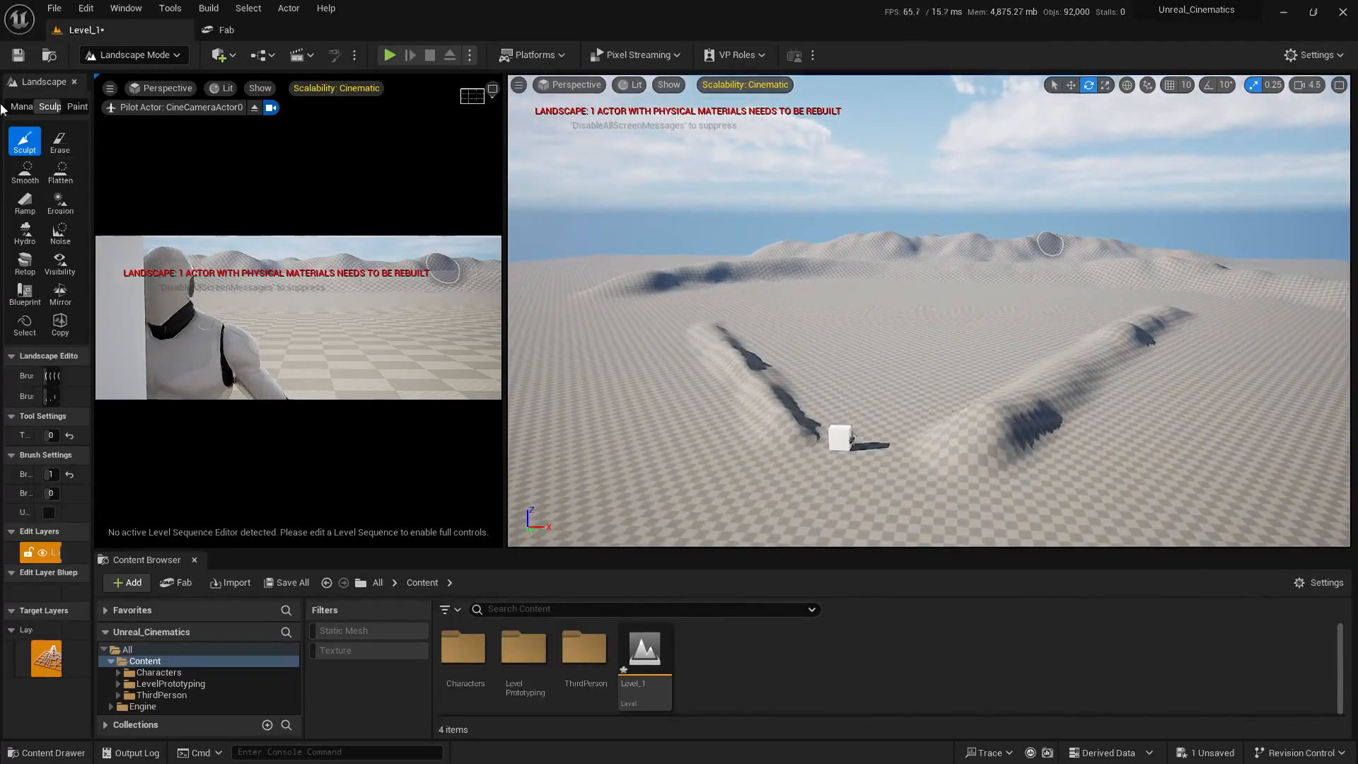
# Step: Switch the editor from landscape sculpting back to Selection mode and save the level
pyautogui.click(134, 55)
pyautogui.click(128, 88)
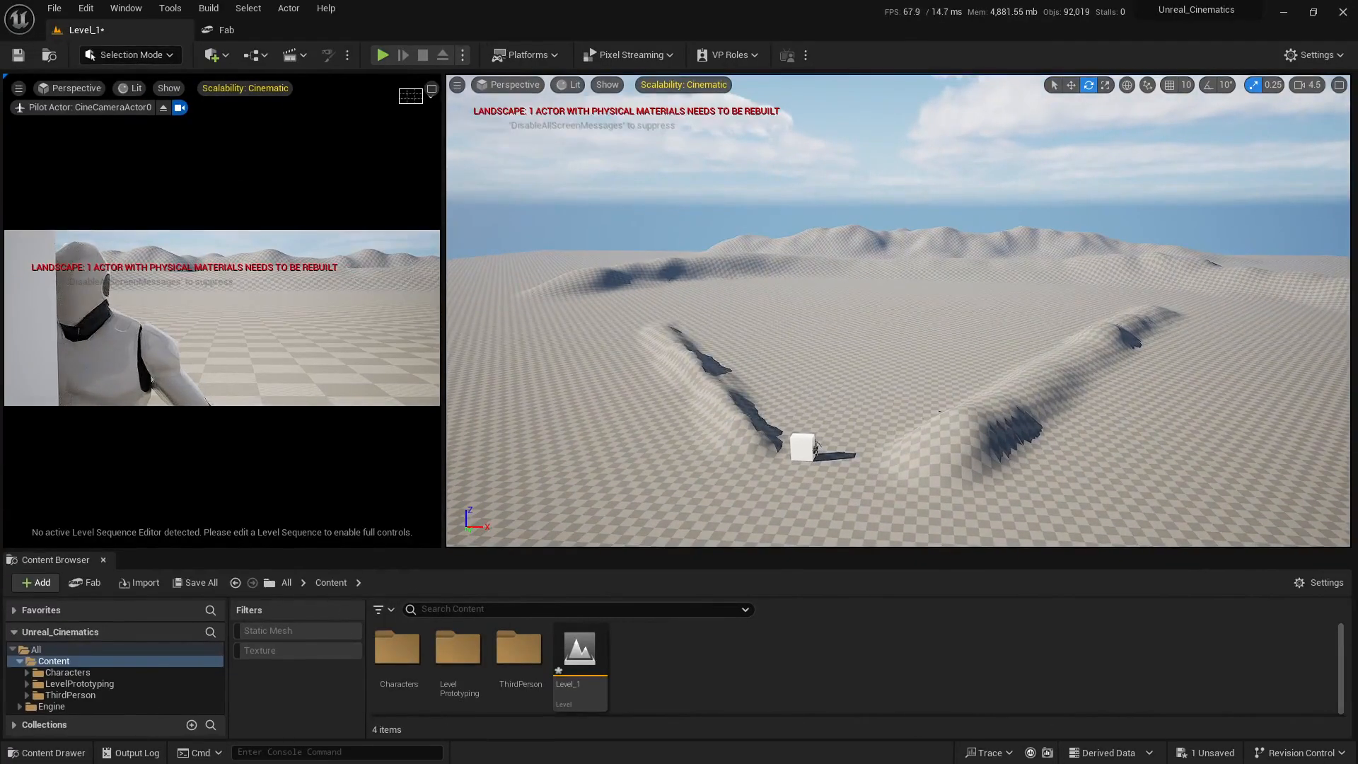
pyautogui.hotkey('ctrl', 's')
pyautogui.click(817, 535)
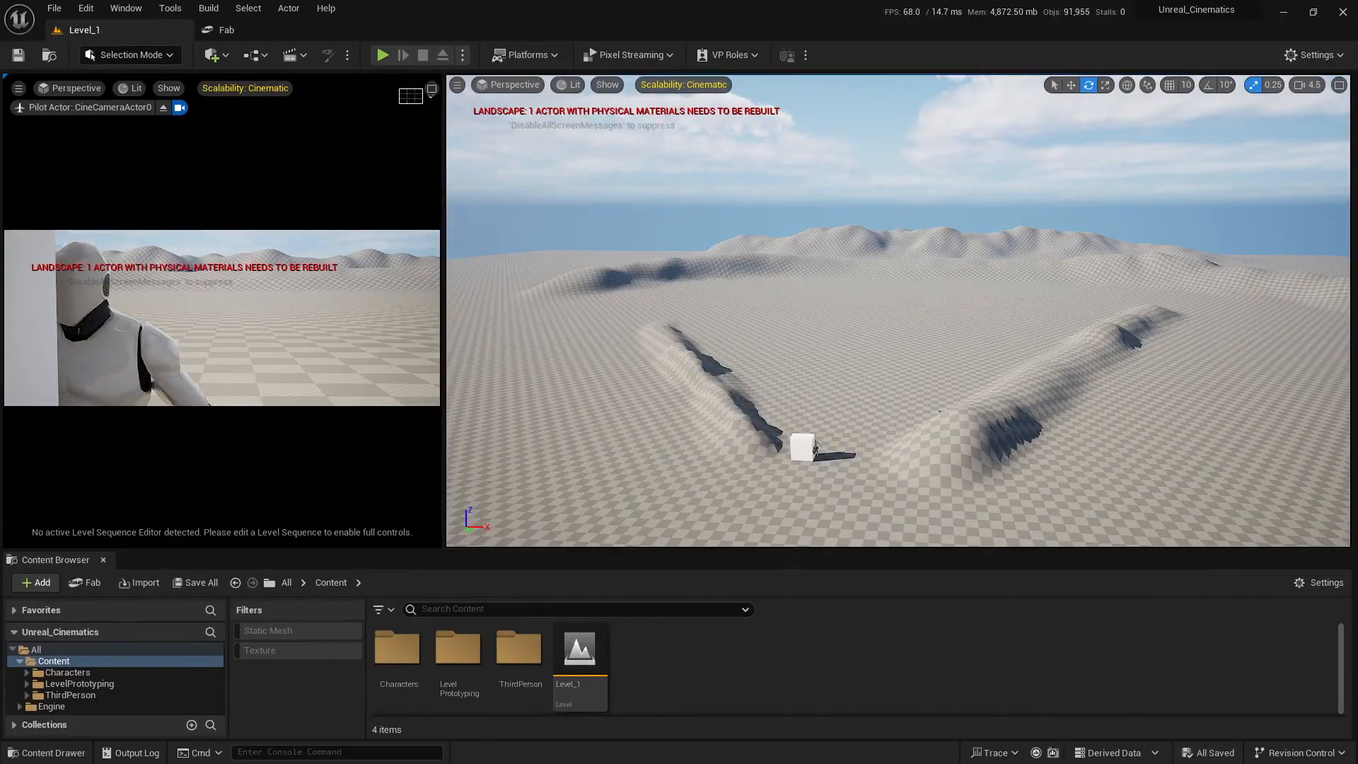
# Step: Widen the outliner and details area and make the content browser taller
pyautogui.moveTo(1350, 528); pyautogui.dragTo(1033, 528)
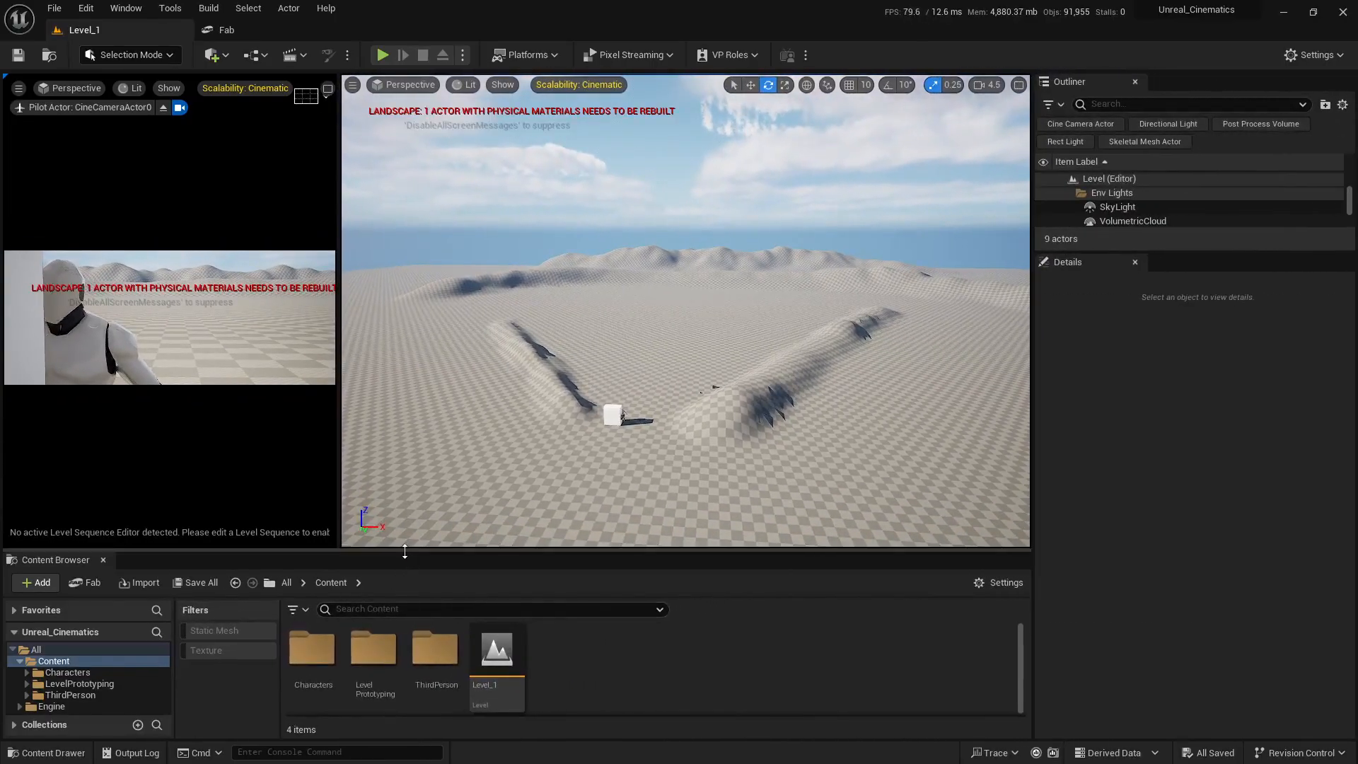
pyautogui.moveTo(405, 551); pyautogui.dragTo(405, 459)
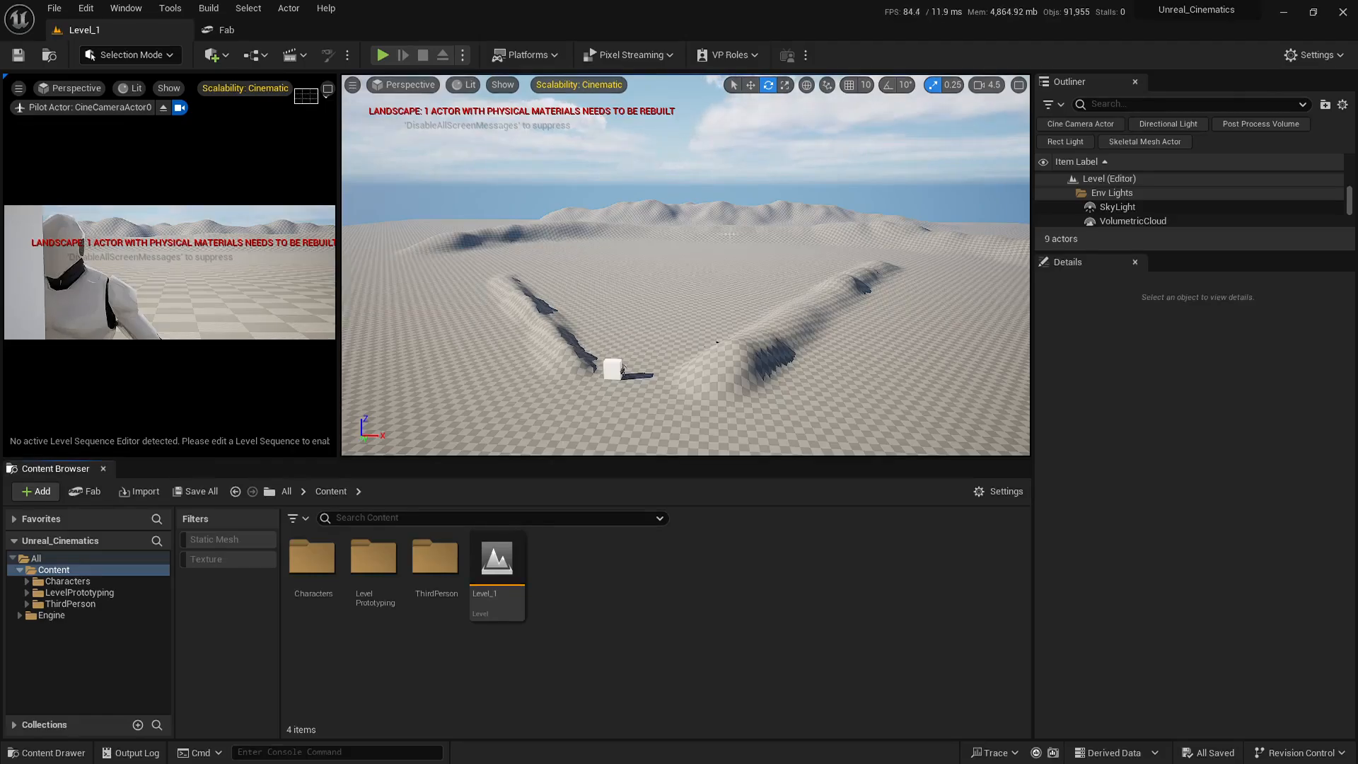
# Step: Fly through the level to examine the far mountains, the near ridges and the mannequin beside the white cube
pyautogui.press('w')
pyautogui.moveTo(728, 233); pyautogui.dragTo(518, 150, button='right')
pyautogui.scroll(3, 708, 223)
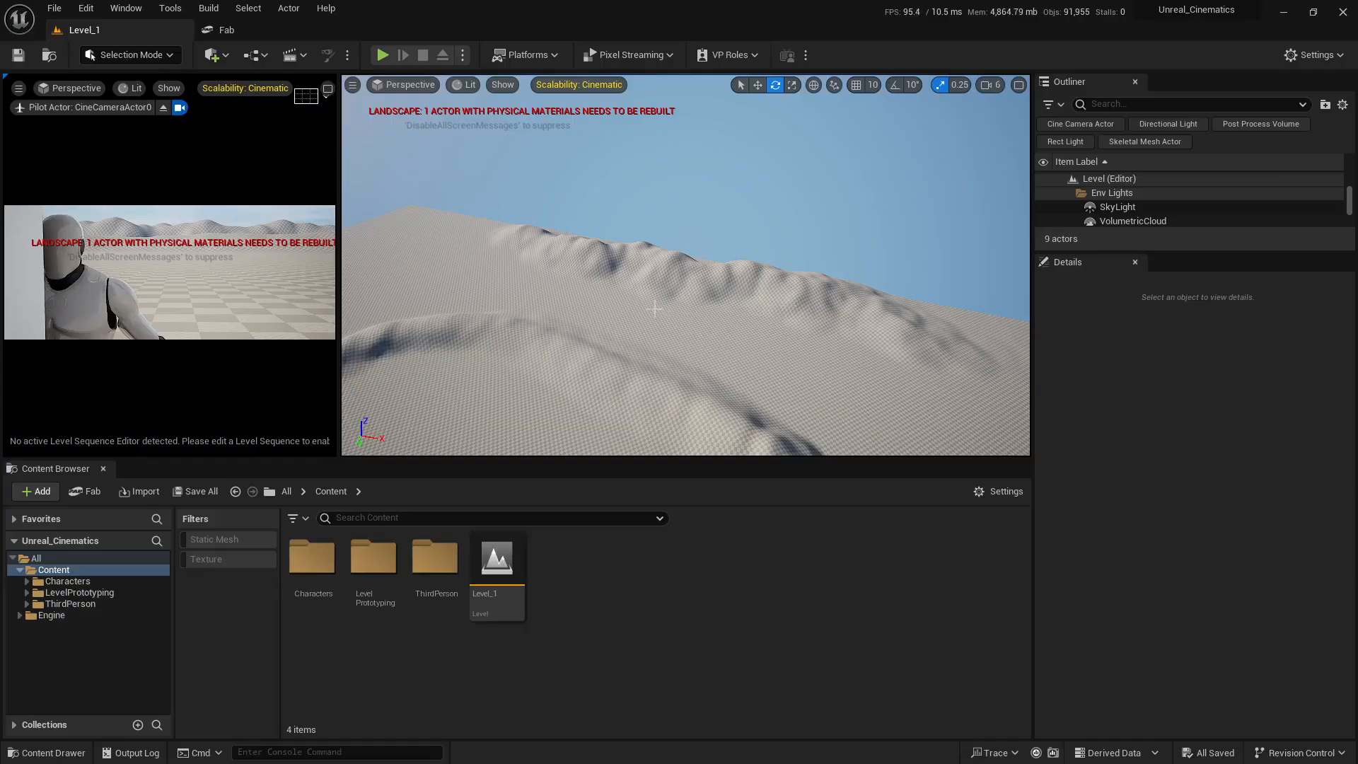
pyautogui.press('s')
pyautogui.moveTo(655, 309); pyautogui.dragTo(707, 298, button='right')
pyautogui.scroll(-3, 705, 253)
pyautogui.press('w')
pyautogui.press('w')
pyautogui.scroll(-3, 703, 255)
pyautogui.press('q')
pyautogui.press('w')
pyautogui.press('a')
pyautogui.scroll(-1, 707, 298)
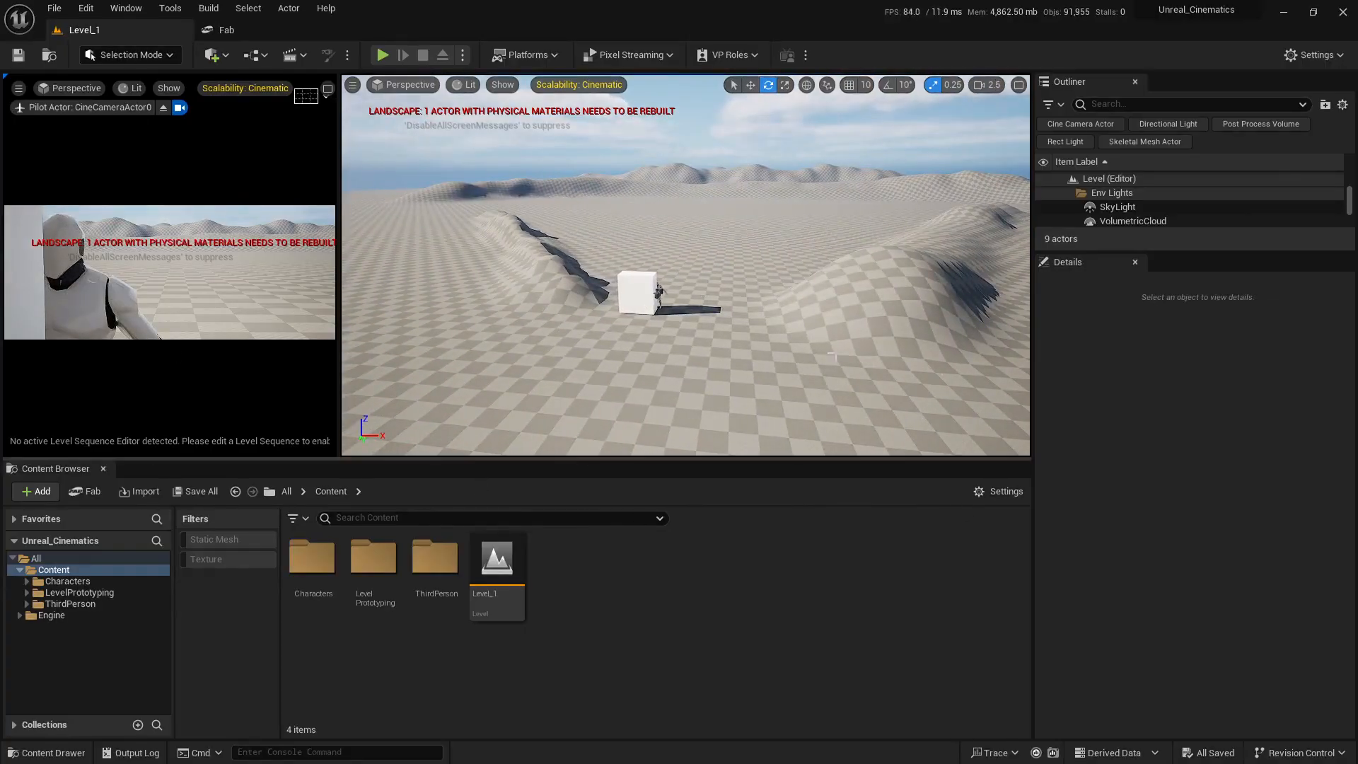
pyautogui.moveTo(835, 332)
pyautogui.mouseDown(button='right')
pyautogui.moveTo(743, 332)
pyautogui.moveTo(832, 340)
pyautogui.moveTo(835, 324)
pyautogui.mouseUp(button='right')
pyautogui.press('d')
pyautogui.scroll(-3, 743, 333)
pyautogui.press('a')
pyautogui.press('w')
pyautogui.press('s')
pyautogui.press('e')
pyautogui.press('q')
pyautogui.press('w')
pyautogui.scroll(-3, 836, 324)
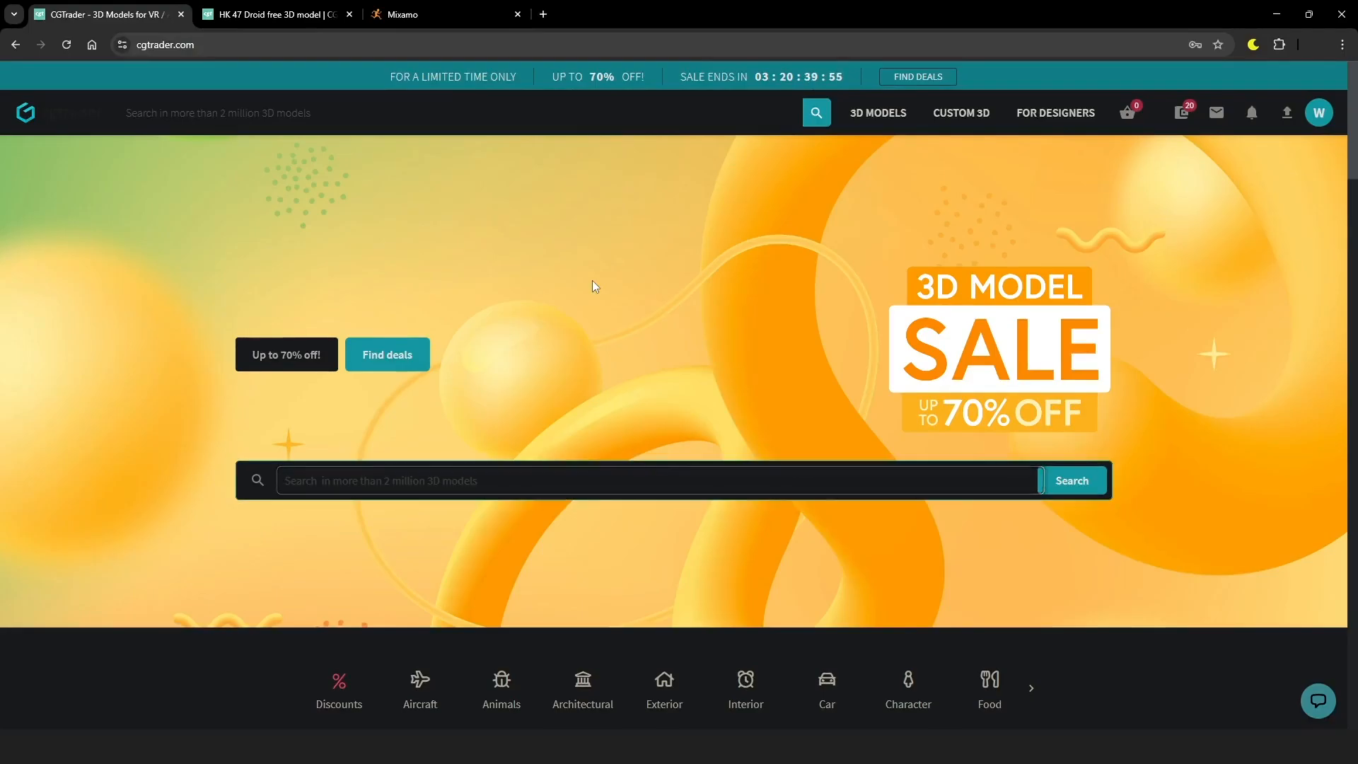
# Step: Switch to CGTrader in the browser, search for "droid" and look through the 3D models
pyautogui.write('droid')
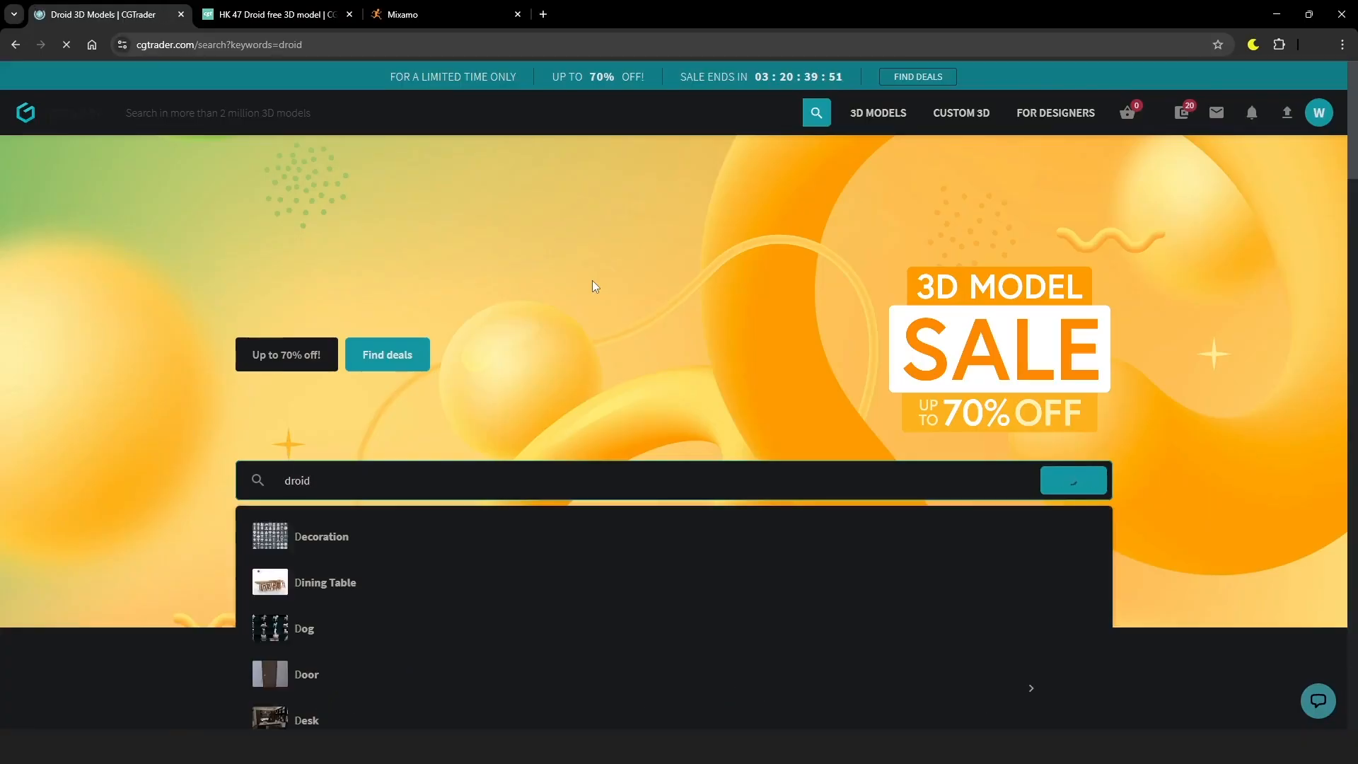
pyautogui.press('Return')
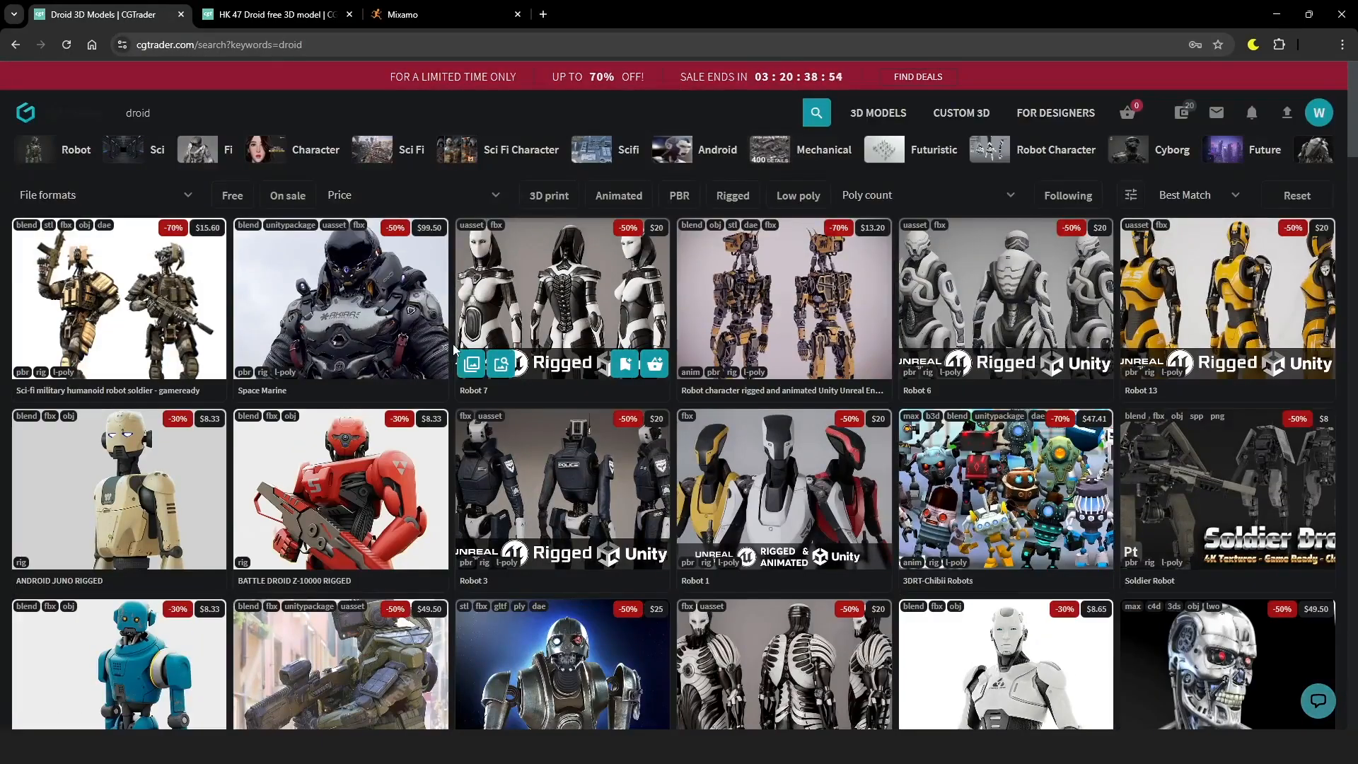
pyautogui.scroll(-2, 401, 340)
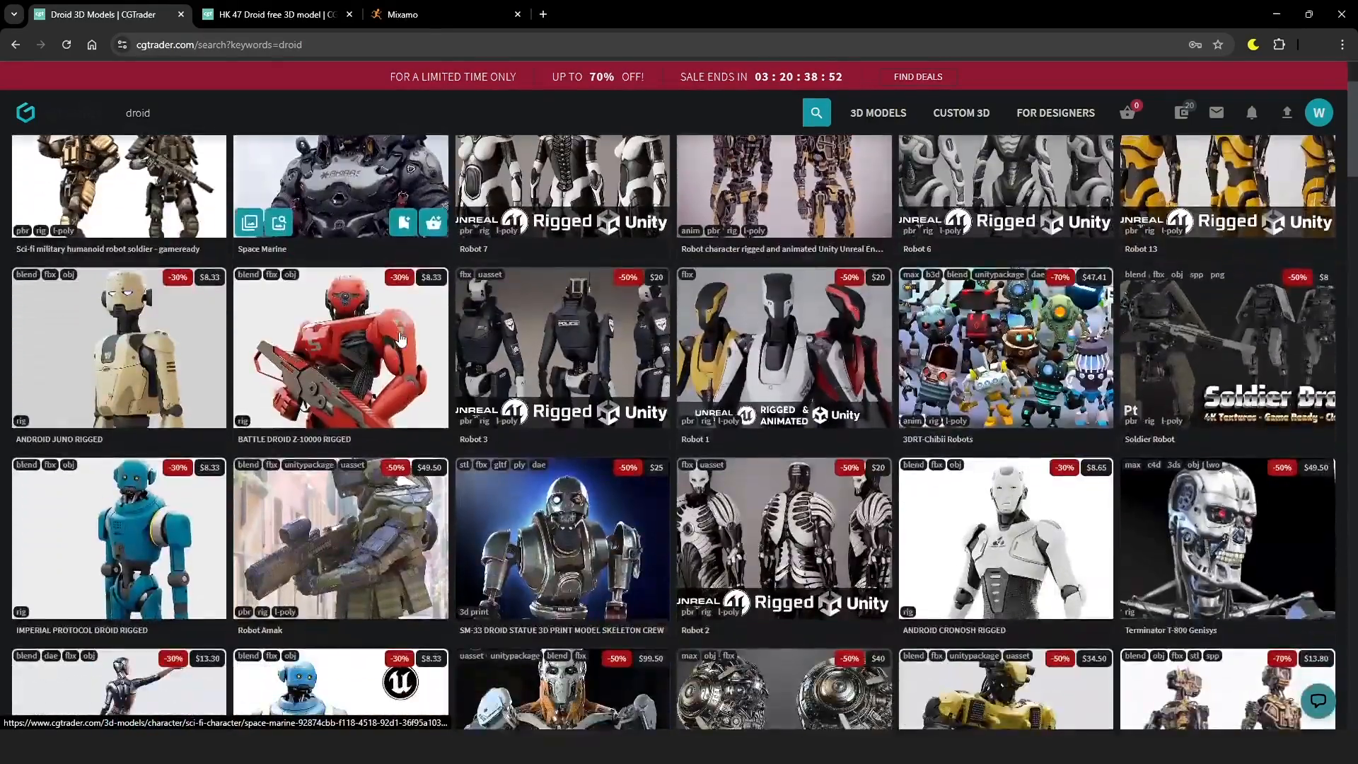
pyautogui.scroll(-9, 401, 339)
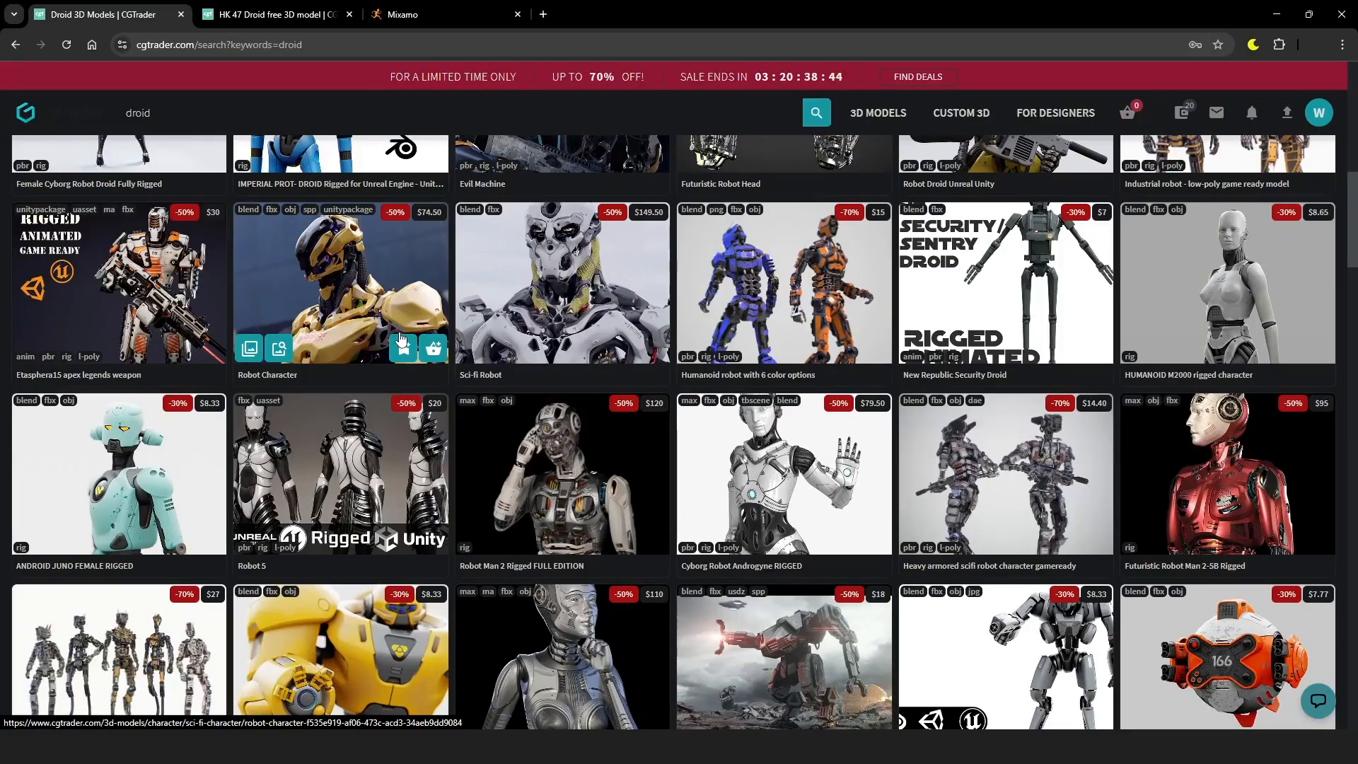
pyautogui.scroll(-1, 401, 338)
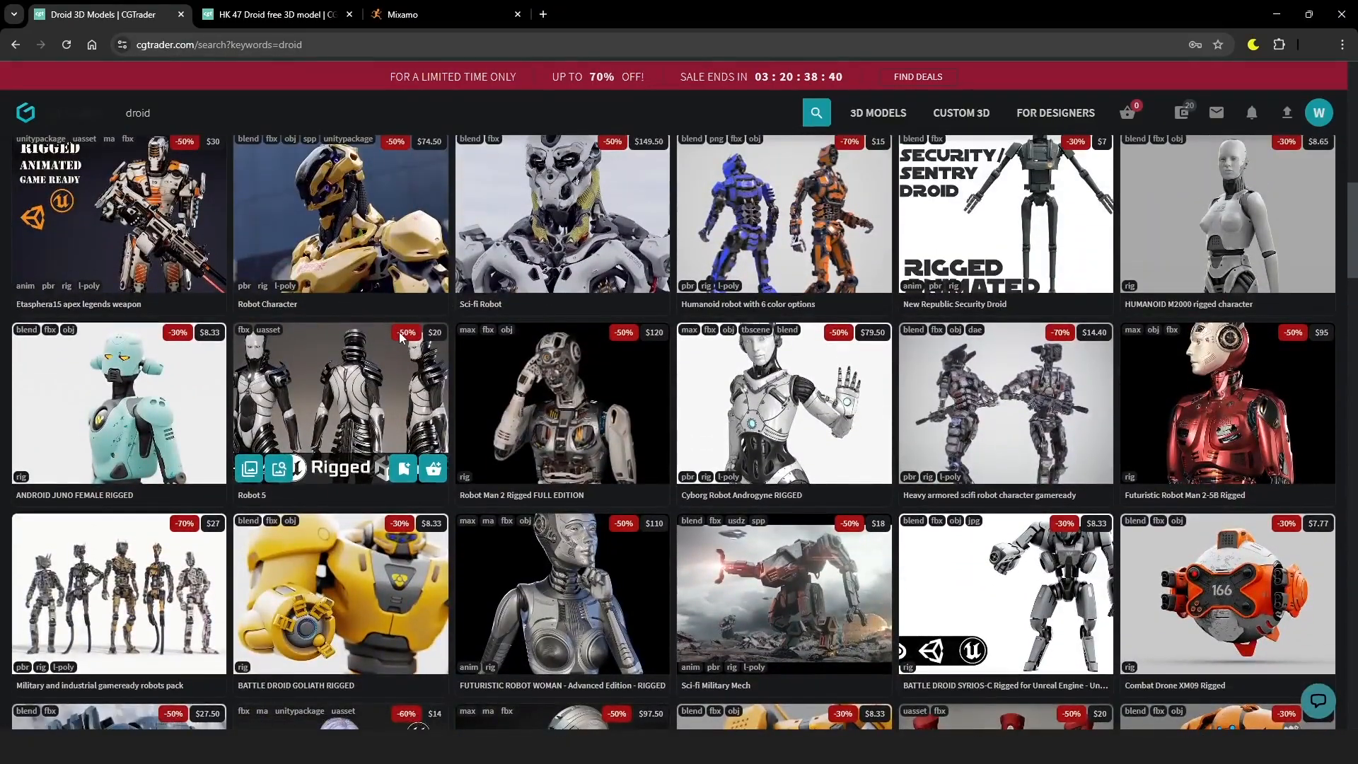
pyautogui.scroll(-5, 401, 338)
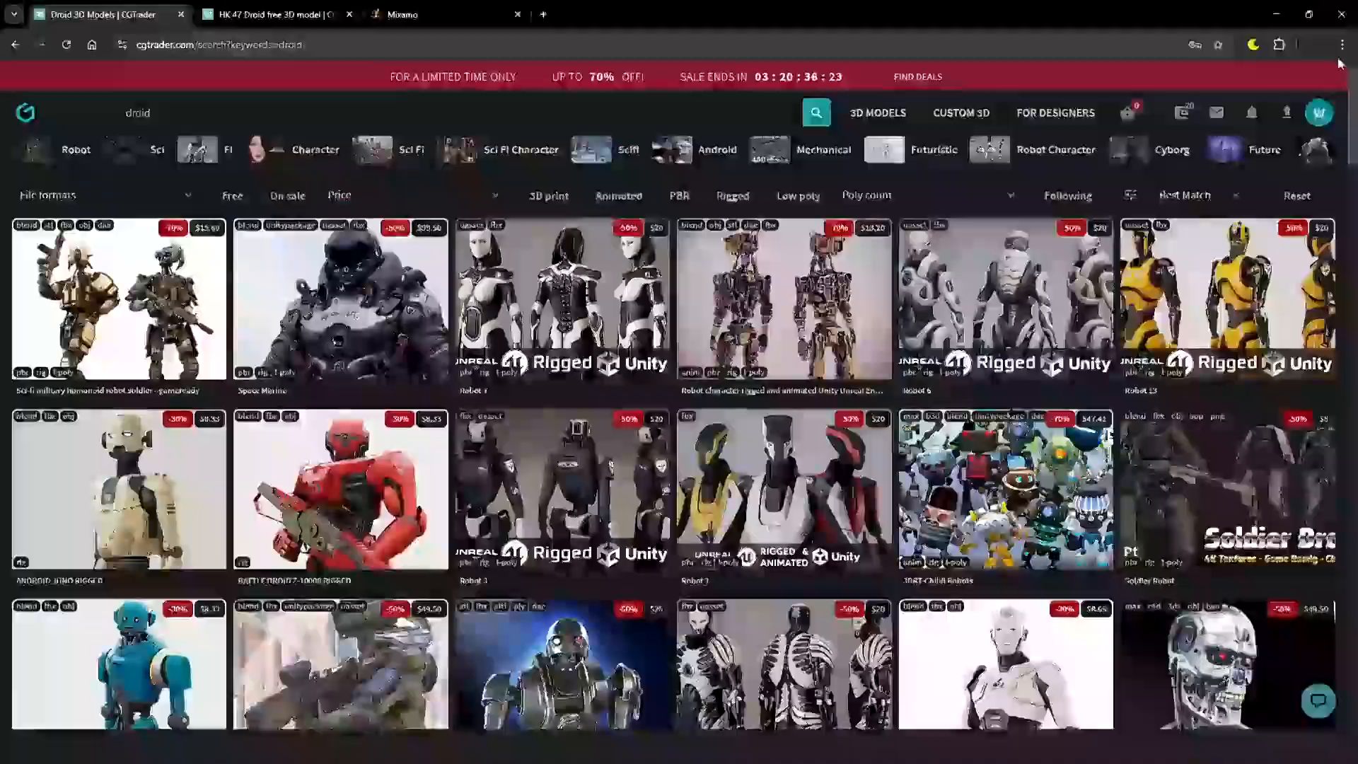
# Step: Limit the droid search to free models and look through them
pyautogui.click(232, 196)
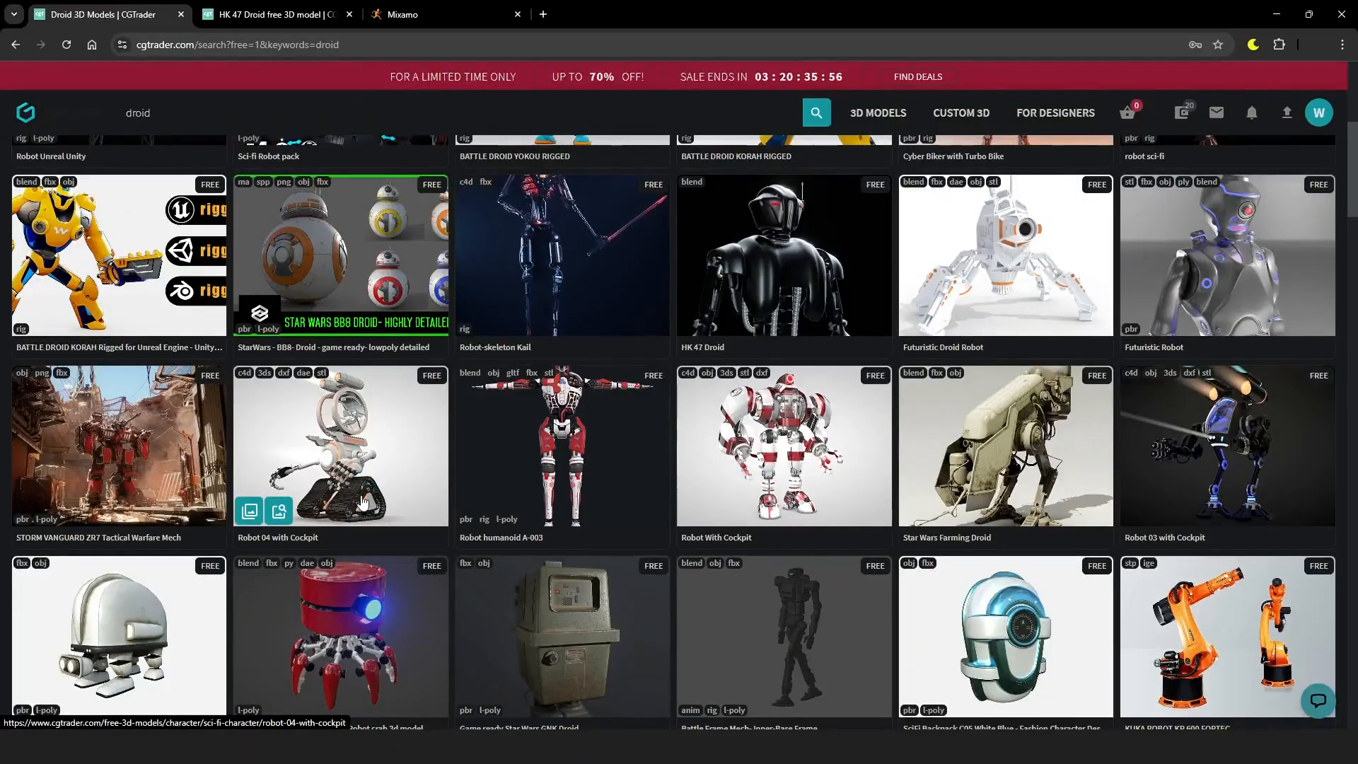
pyautogui.scroll(-15, 363, 500)
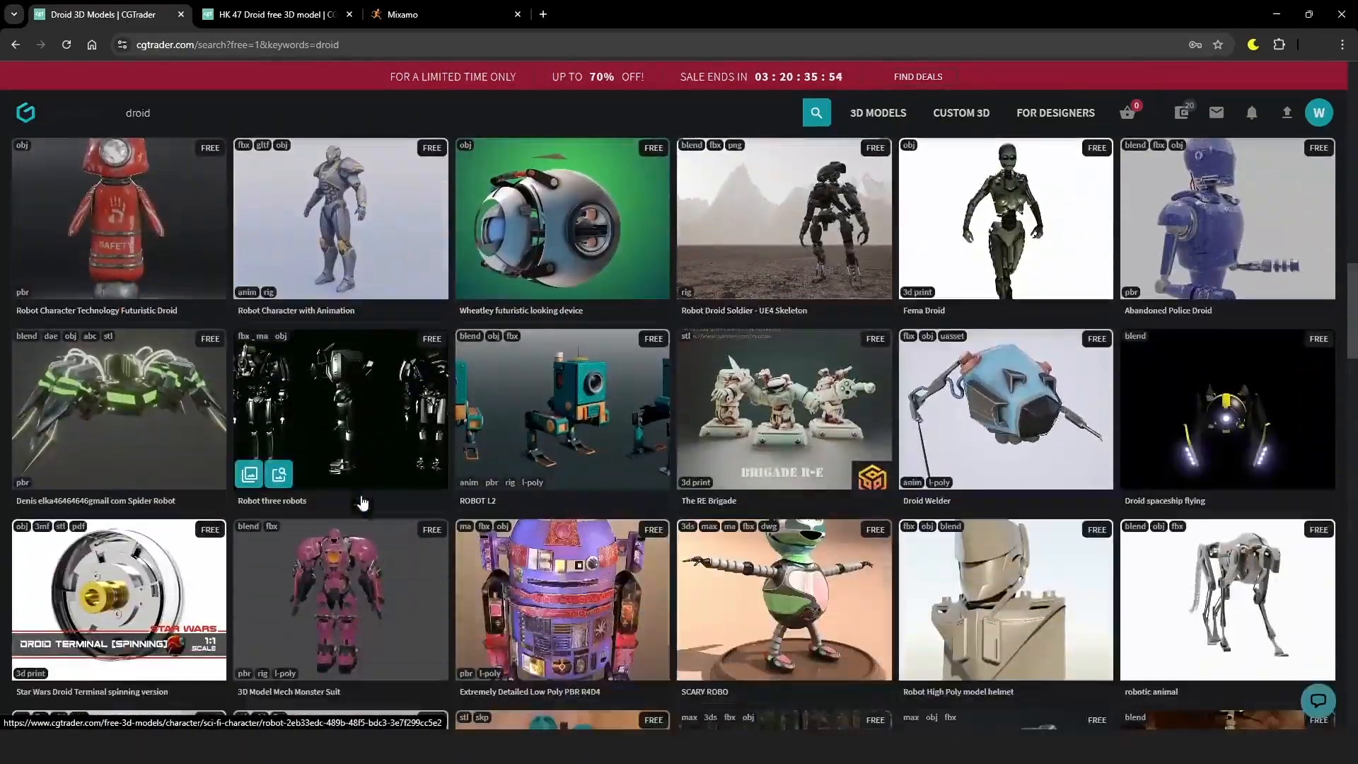
pyautogui.scroll(-20, 362, 502)
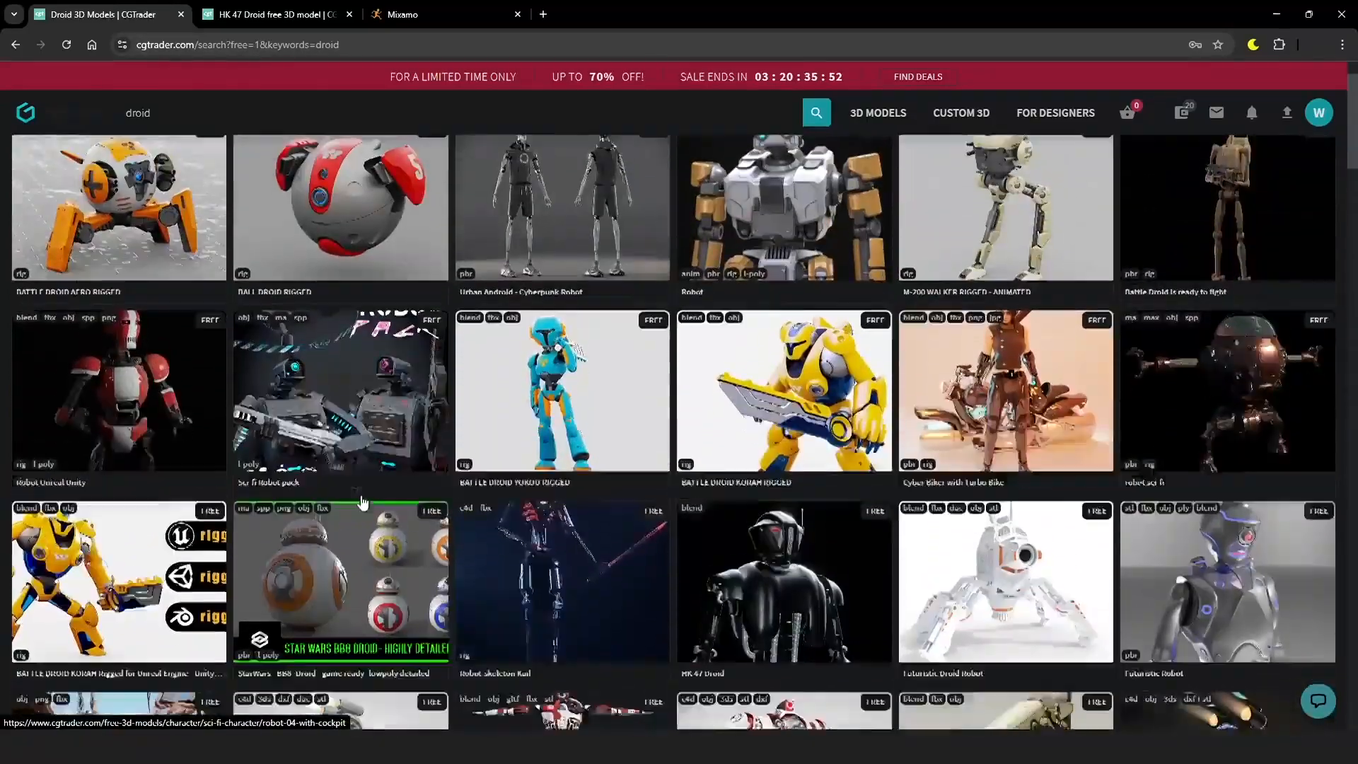
pyautogui.scroll(-3, 362, 500)
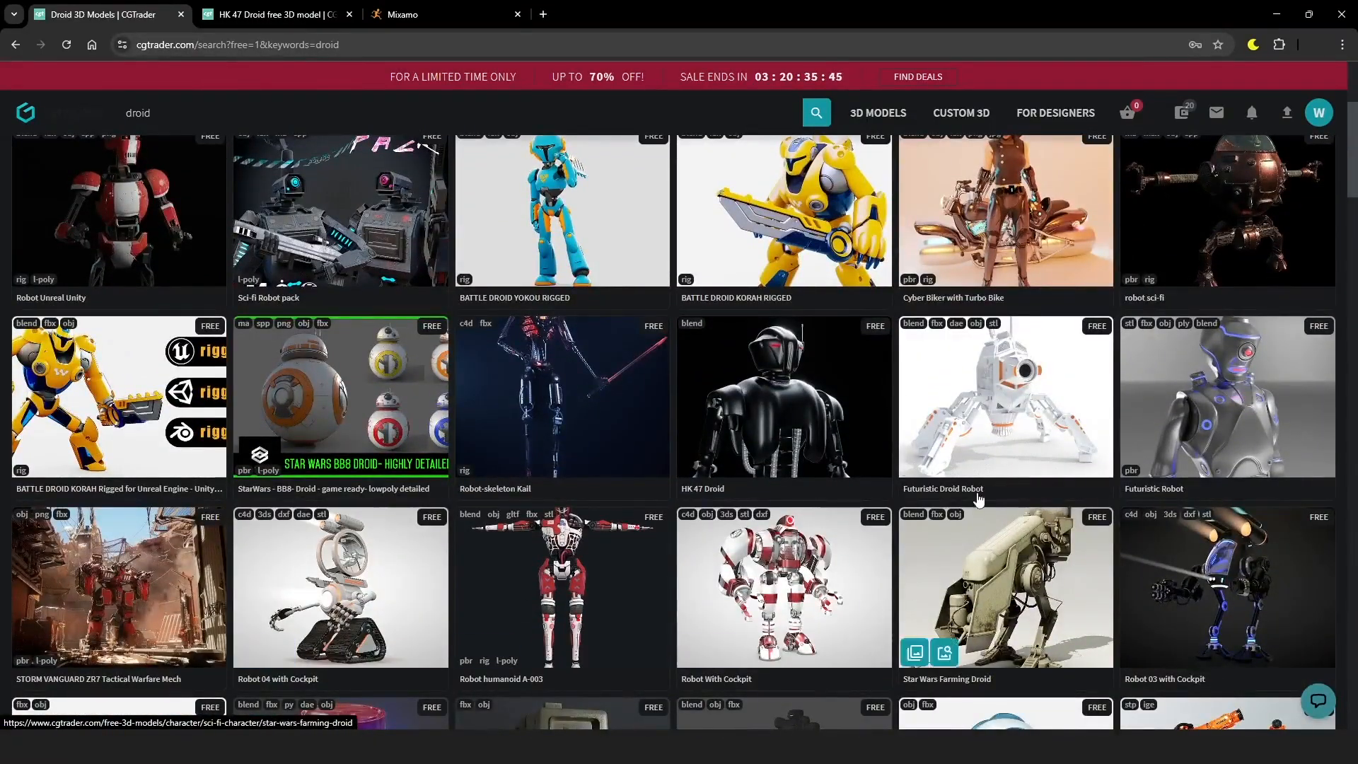
# Step: Open the HK 47 Droid model page and review its preview and download offer
pyautogui.hotkey('ctrl', 'Tab')
pyautogui.scroll(-4, 2, 607)
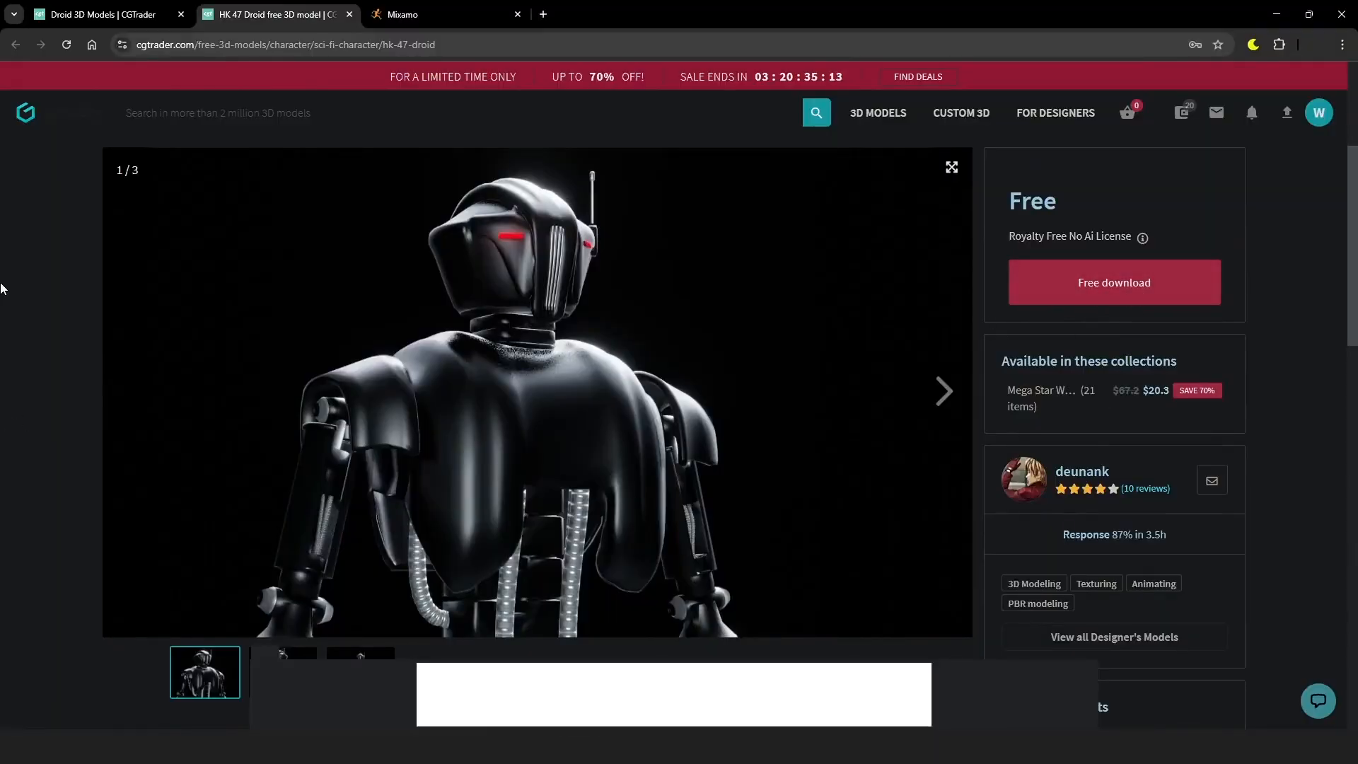
pyautogui.scroll(1, 2, 347)
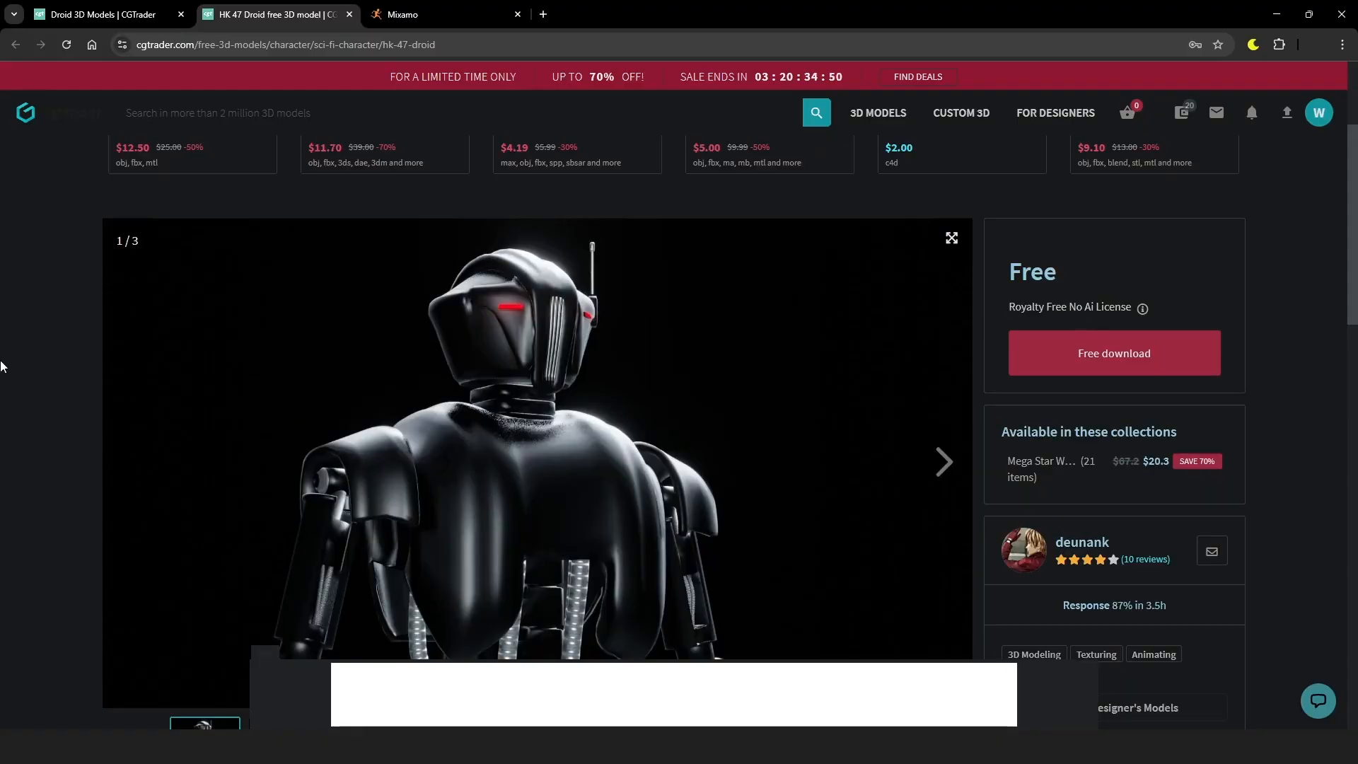
# Step: Switch to the Mixamo site and log in with the Adobe account
pyautogui.click(402, 14)
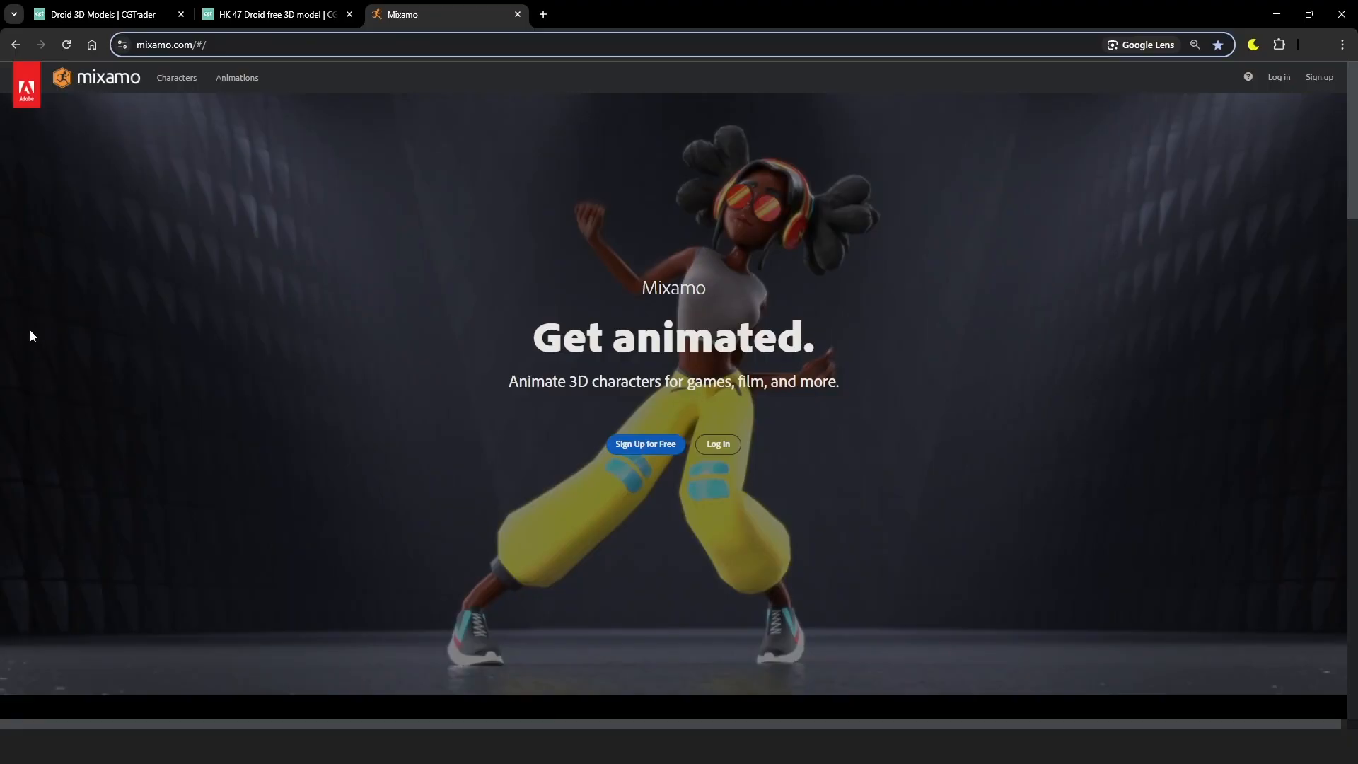
pyautogui.click(718, 444)
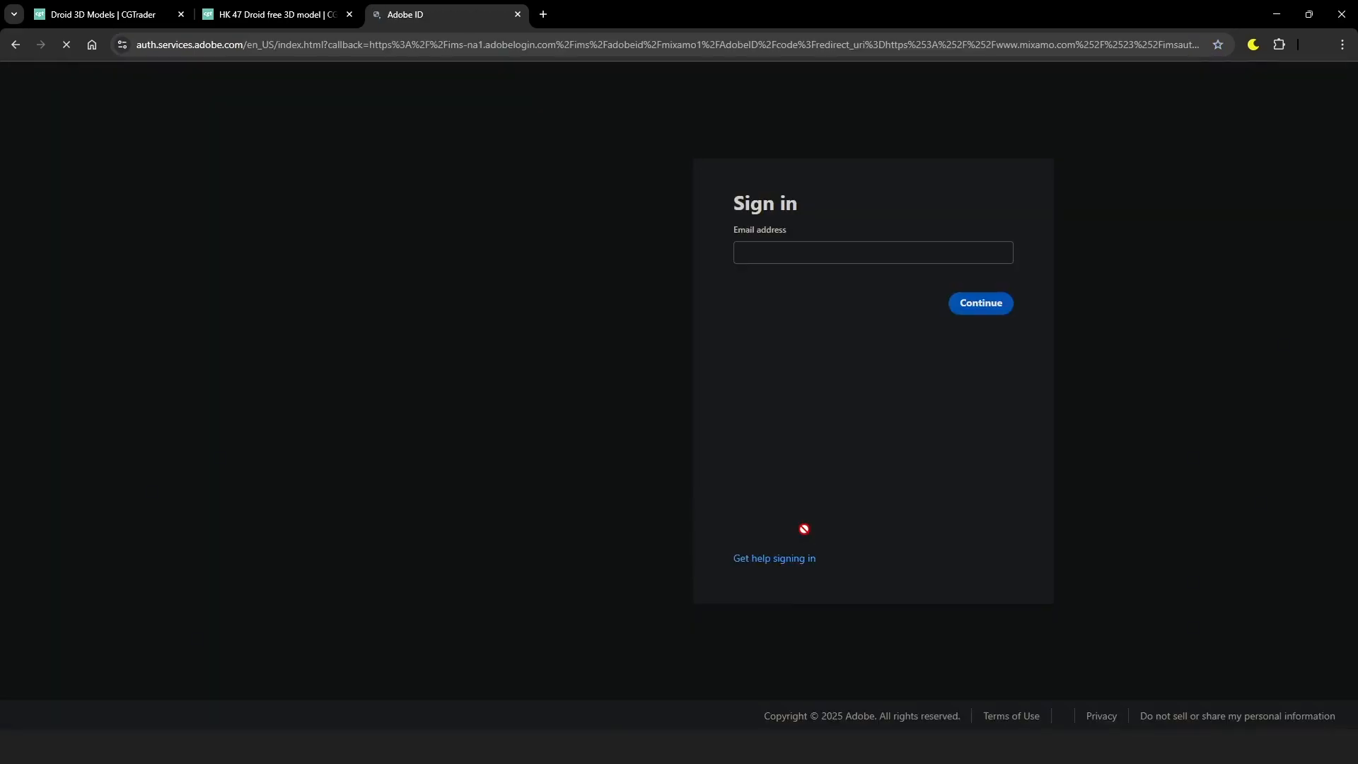
pyautogui.click(906, 397)
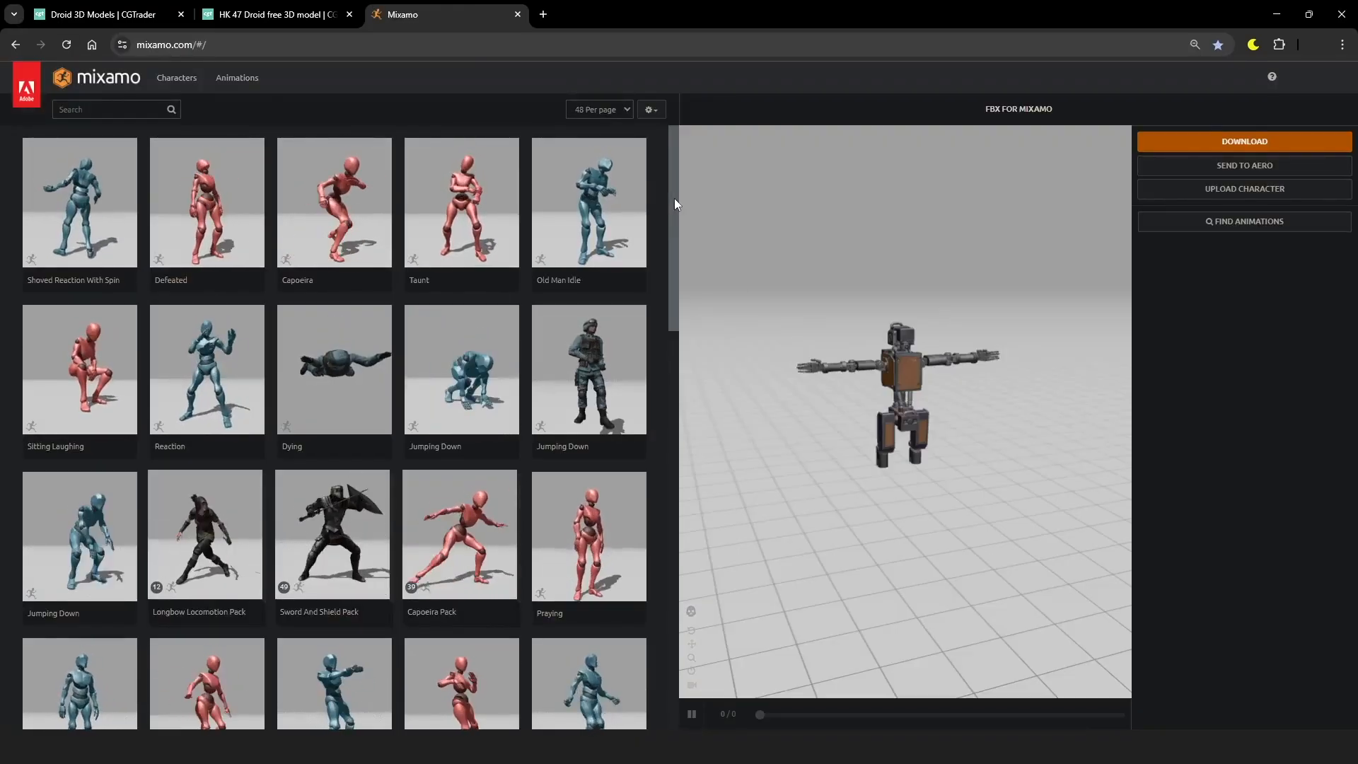
# Step: Upload the Droid 1 file as a new character for the auto-rigger
pyautogui.scroll(-1, 674, 198)
pyautogui.moveTo(676, 211); pyautogui.dragTo(660, 164)
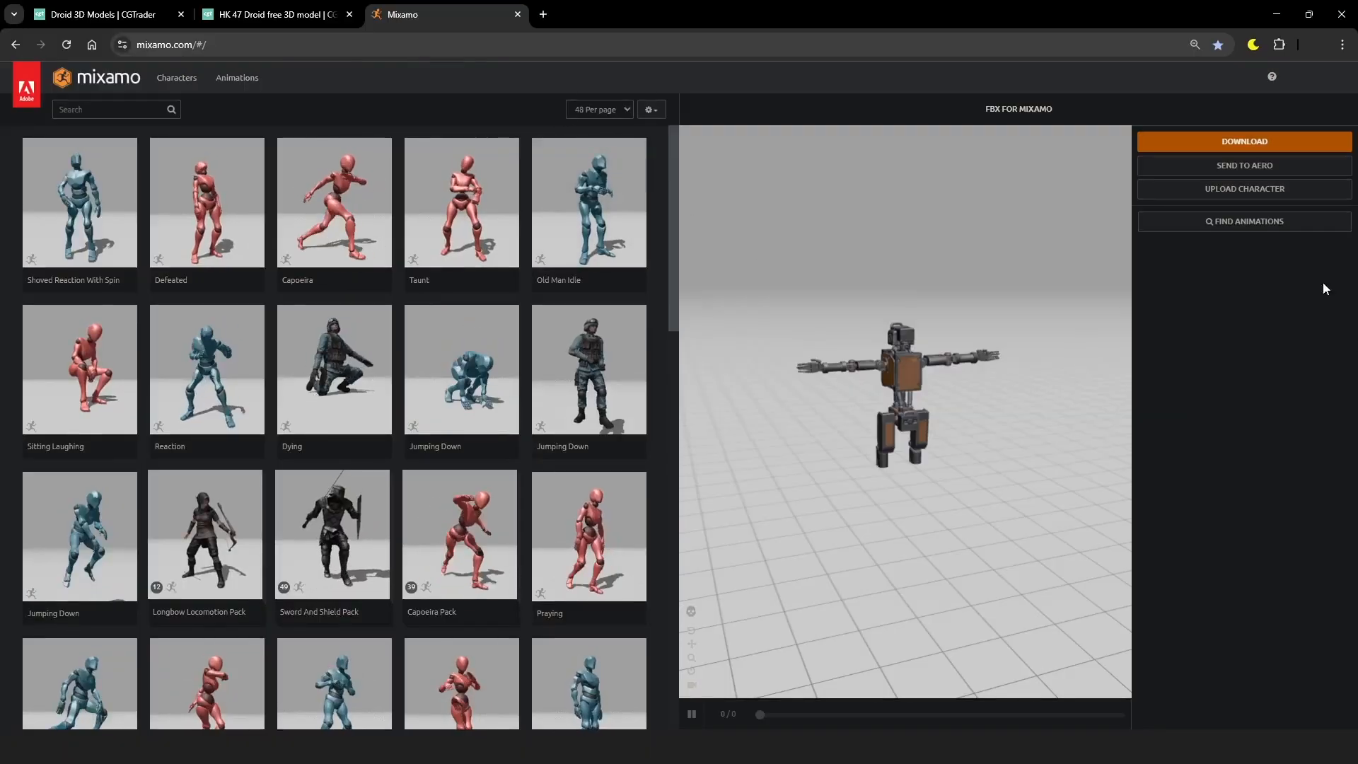
pyautogui.click(1196, 190)
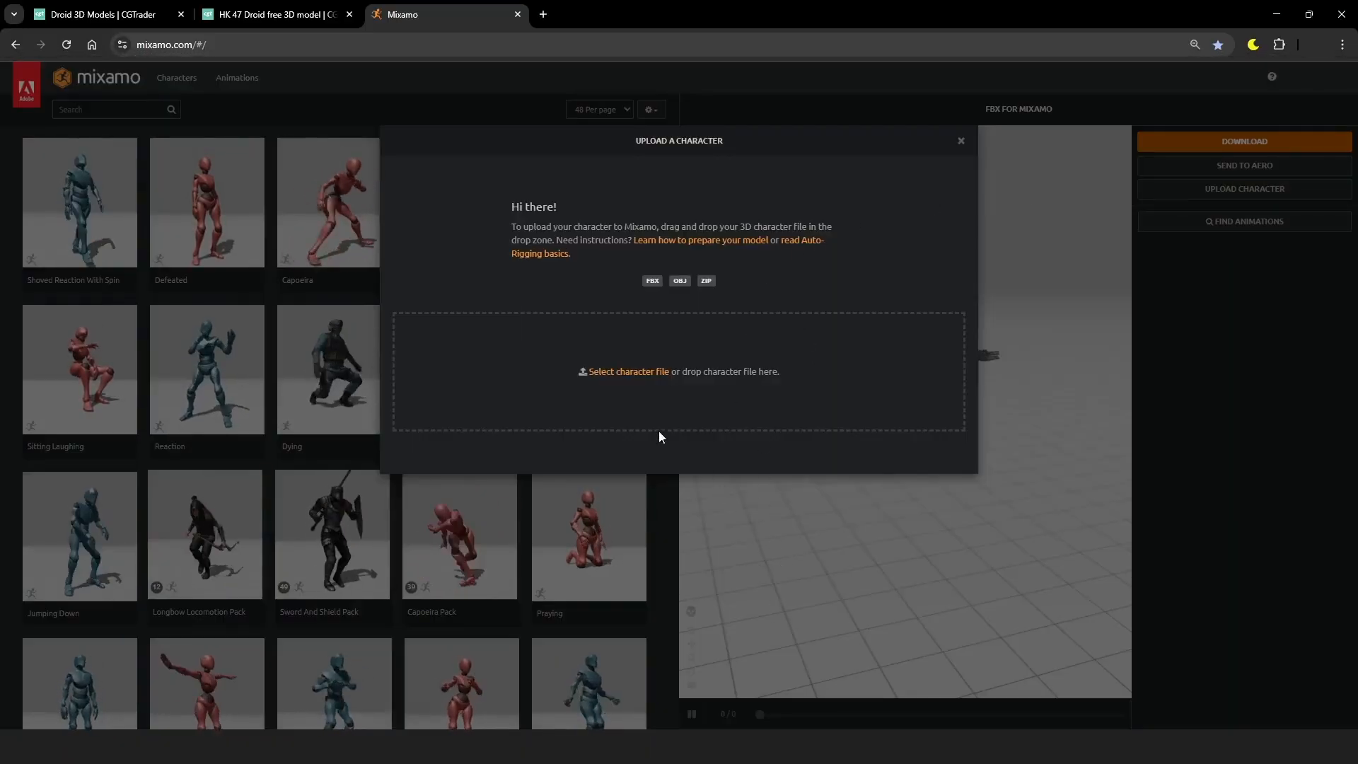
pyautogui.click(628, 374)
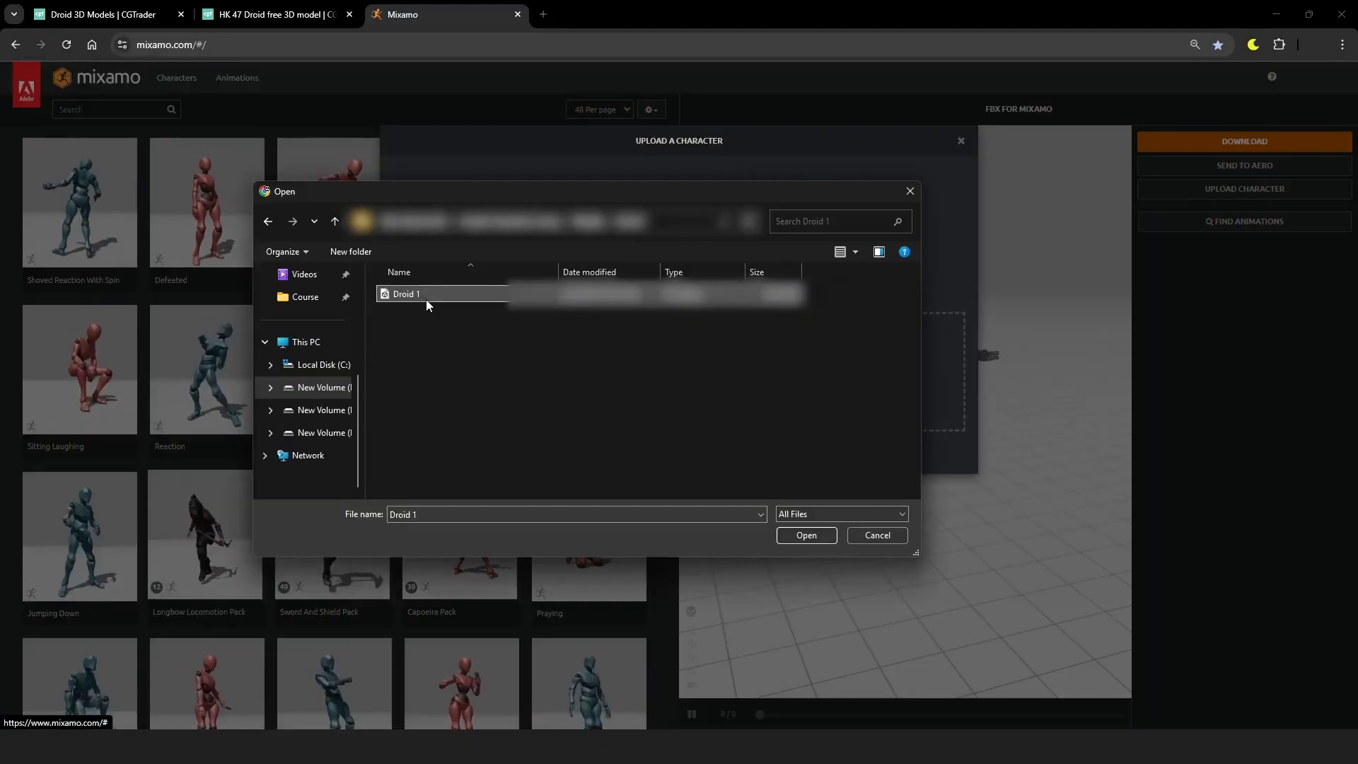
pyautogui.click(806, 538)
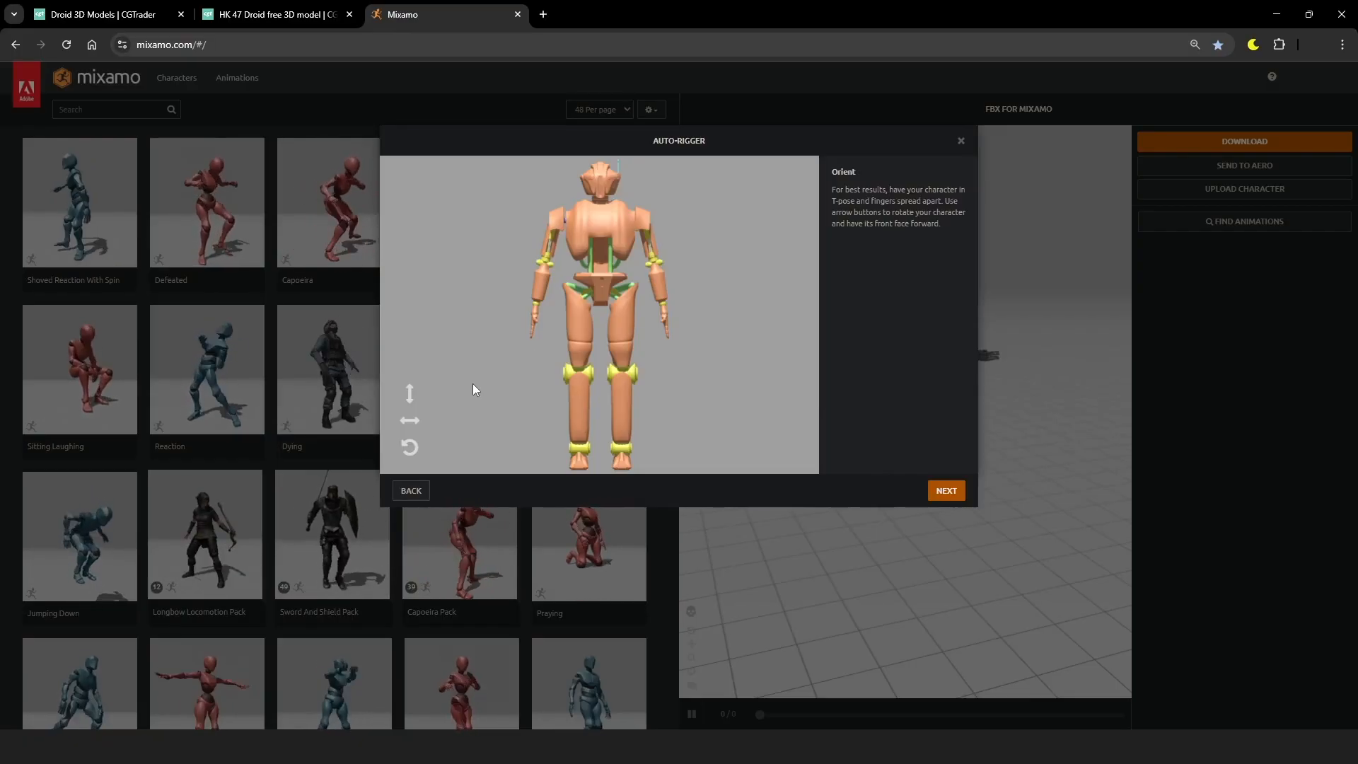
# Step: Rotate the droid one full turn about the Y axis to check its orientation
pyautogui.click(410, 423)
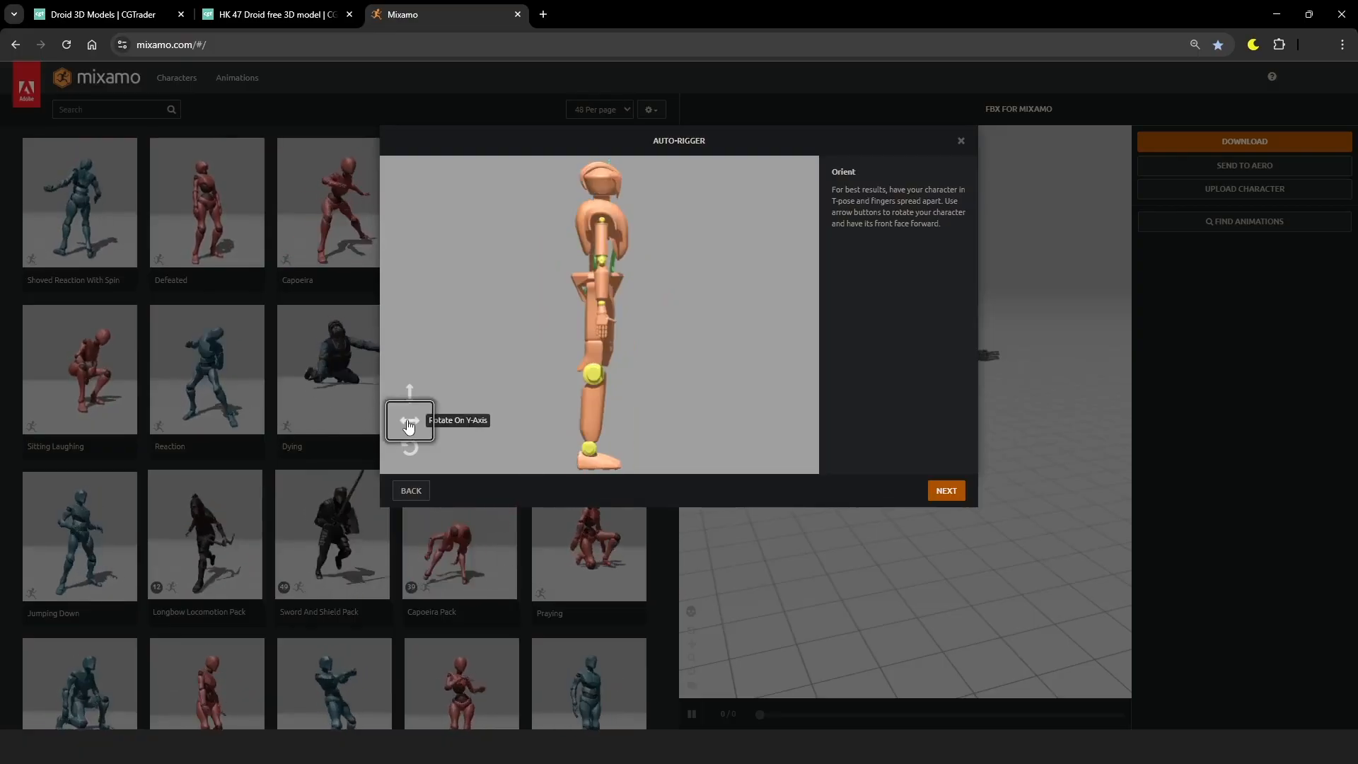
pyautogui.click(410, 422)
pyautogui.click(409, 423)
pyautogui.click(409, 423)
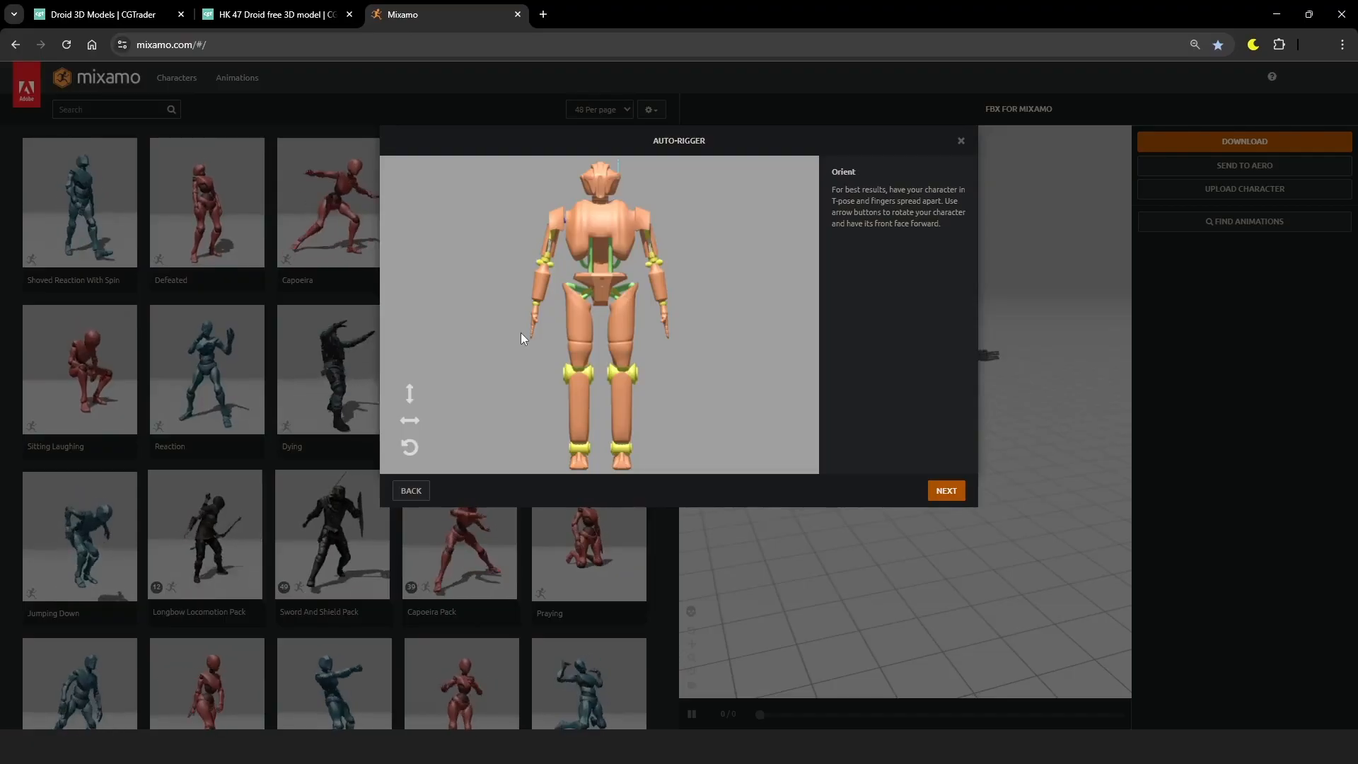
# Step: Place the auto-rigger's chin, wrist, elbow, knee and groin markers on the droid's matching joints
pyautogui.click(961, 490)
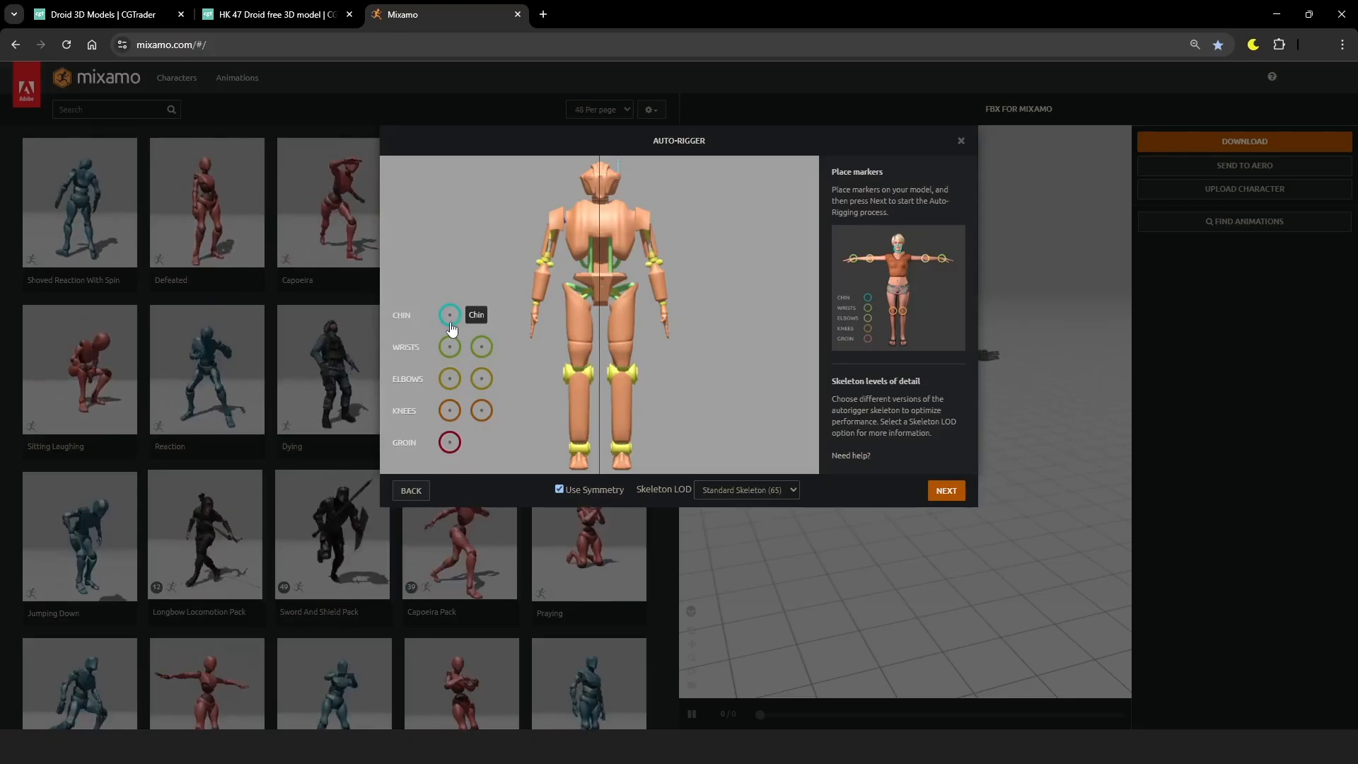
pyautogui.moveTo(453, 324)
pyautogui.mouseDown()
pyautogui.moveTo(542, 205)
pyautogui.moveTo(601, 199)
pyautogui.mouseUp()
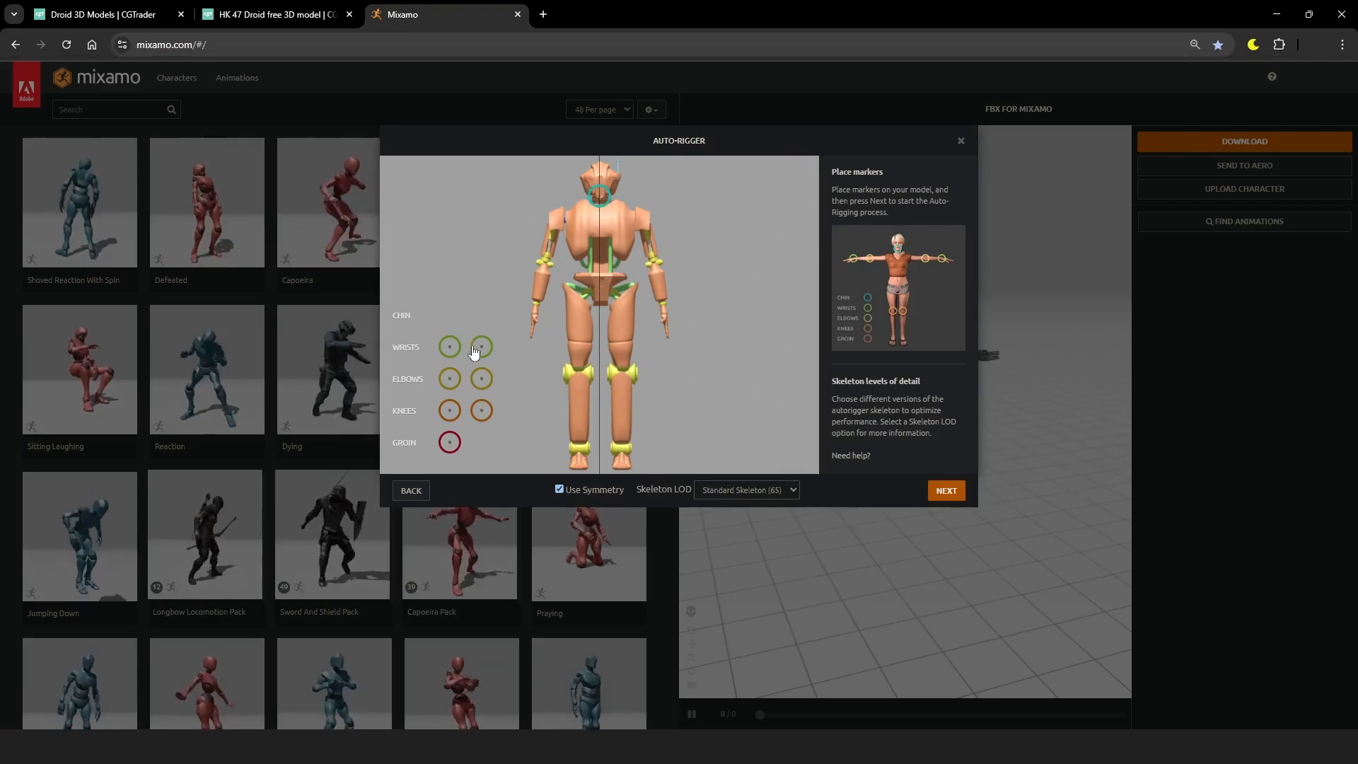
pyautogui.moveTo(450, 348)
pyautogui.mouseDown()
pyautogui.moveTo(481, 300)
pyautogui.moveTo(539, 310)
pyautogui.mouseUp()
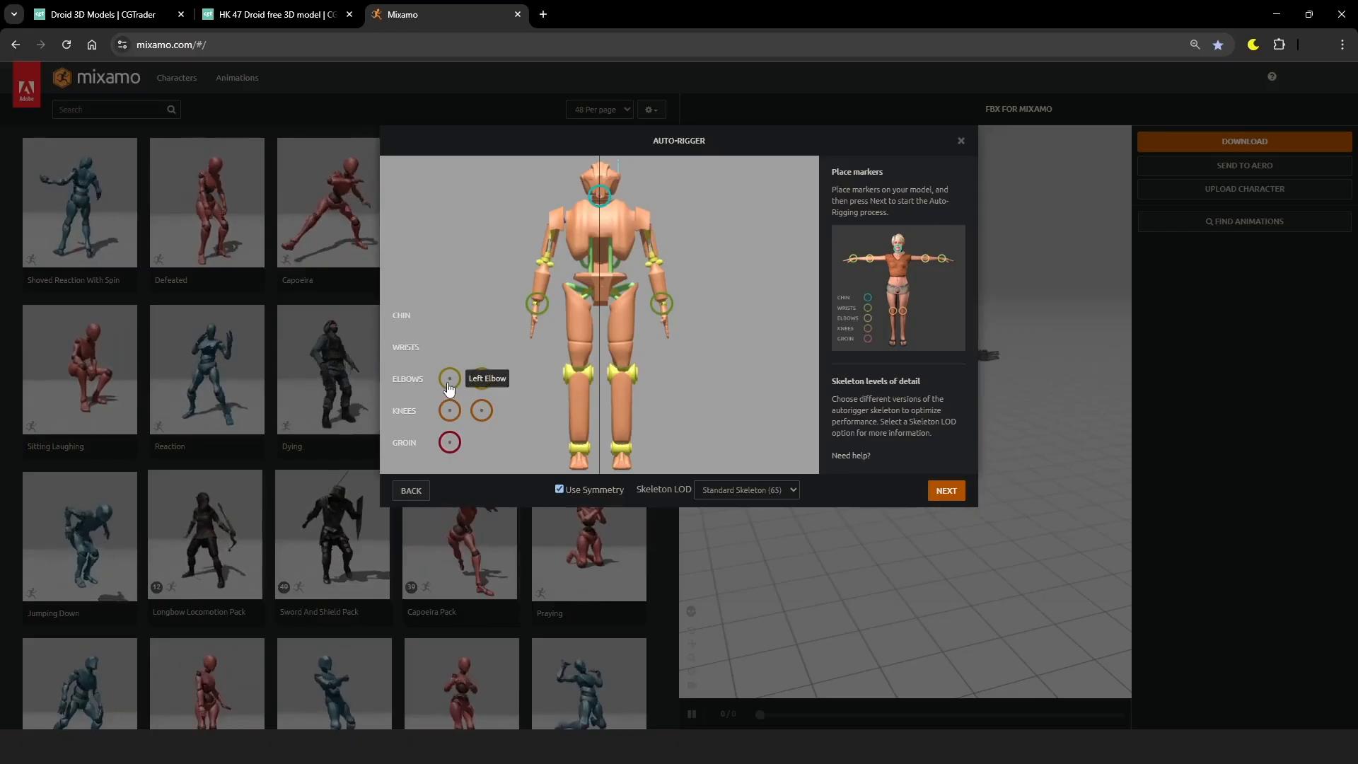
pyautogui.moveTo(448, 385)
pyautogui.mouseDown()
pyautogui.moveTo(485, 365)
pyautogui.moveTo(493, 383)
pyautogui.moveTo(537, 376)
pyautogui.moveTo(547, 266)
pyautogui.mouseUp()
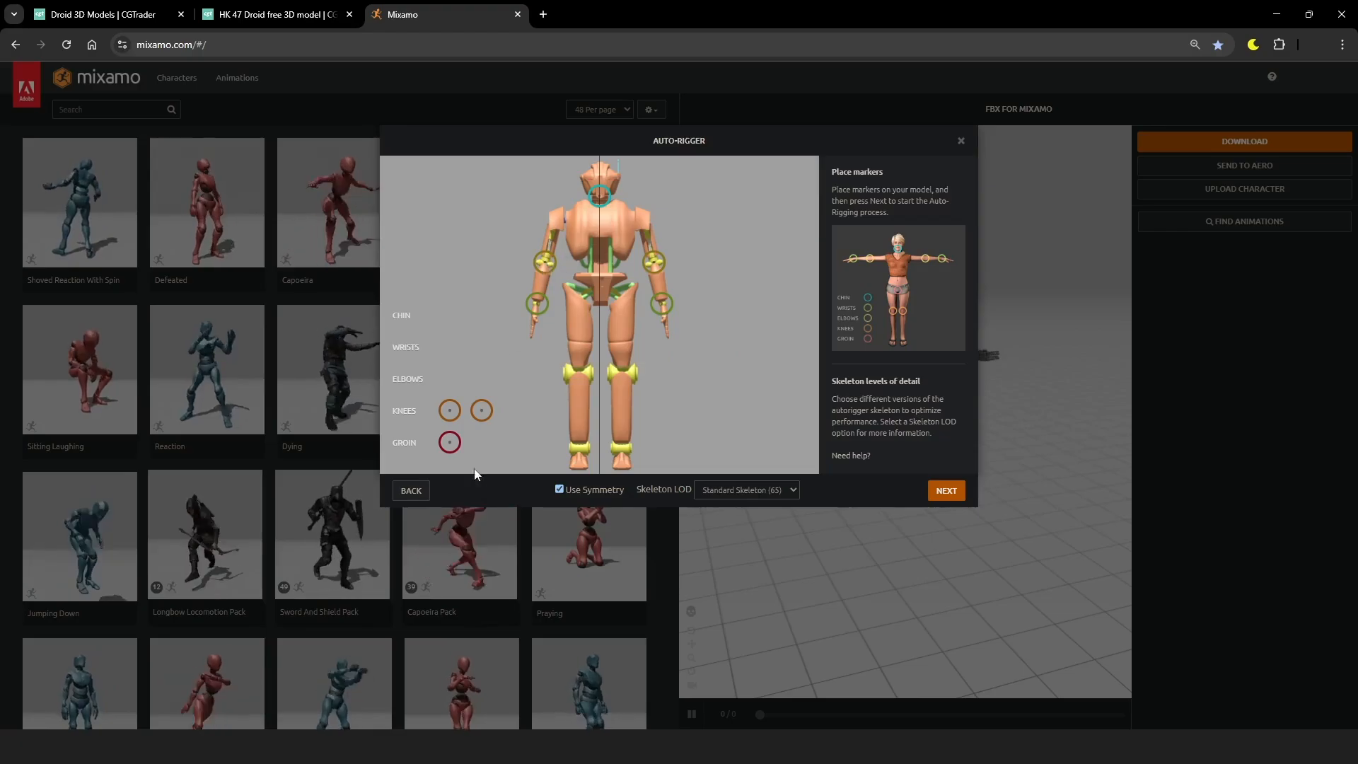
pyautogui.moveTo(455, 415)
pyautogui.mouseDown()
pyautogui.moveTo(464, 358)
pyautogui.moveTo(537, 394)
pyautogui.moveTo(582, 377)
pyautogui.mouseUp()
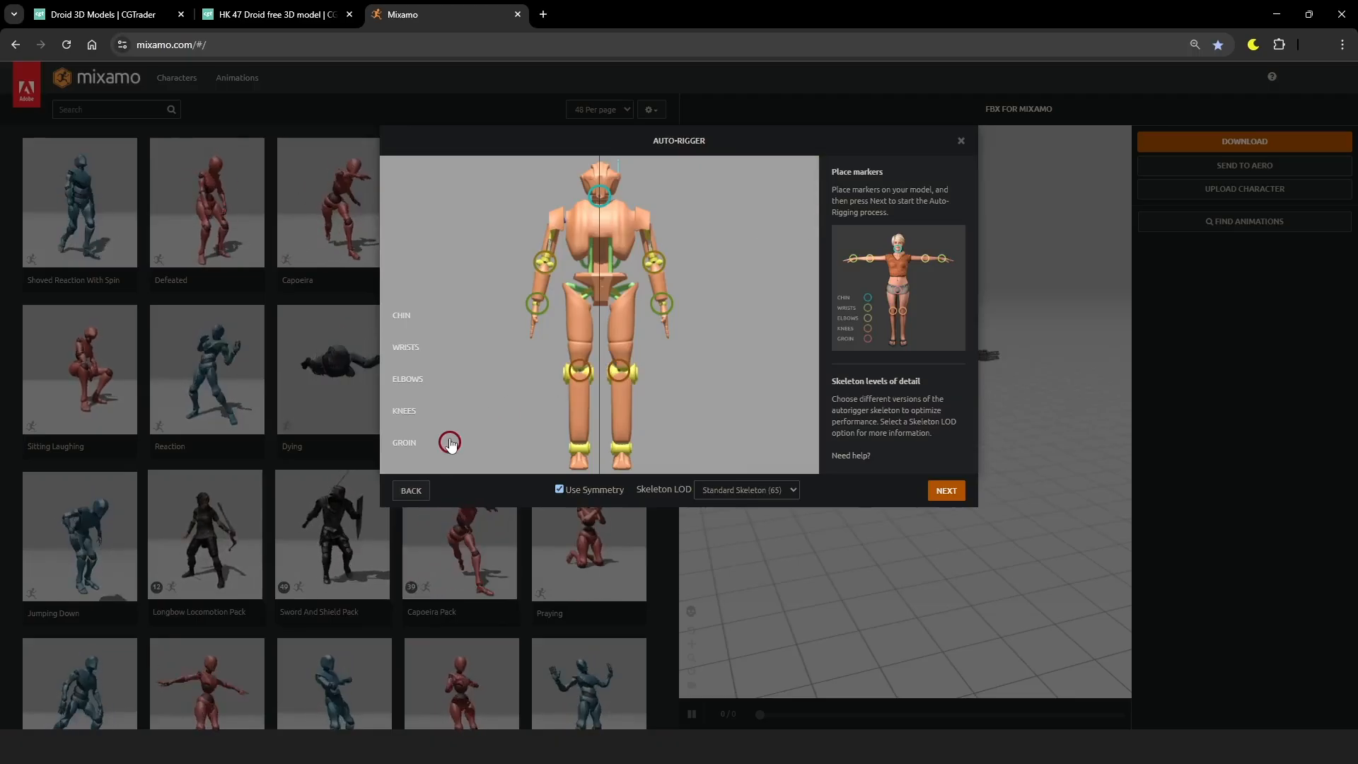
pyautogui.moveTo(450, 443)
pyautogui.mouseDown()
pyautogui.moveTo(516, 379)
pyautogui.moveTo(564, 294)
pyautogui.moveTo(600, 309)
pyautogui.mouseUp()
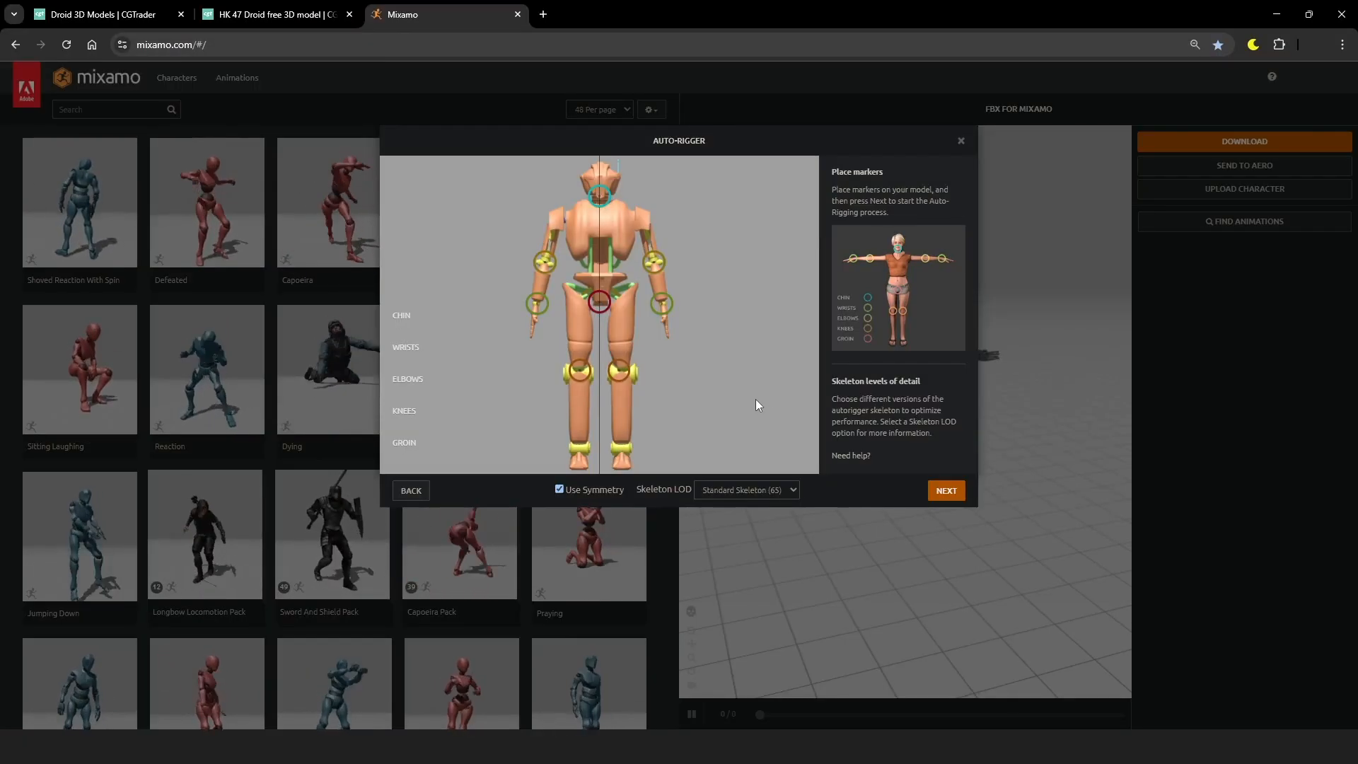
# Step: Auto-rig the droid with symmetry and the Standard Skeleton (65), then accept the rigged character after reviewing it
pyautogui.click(558, 489)
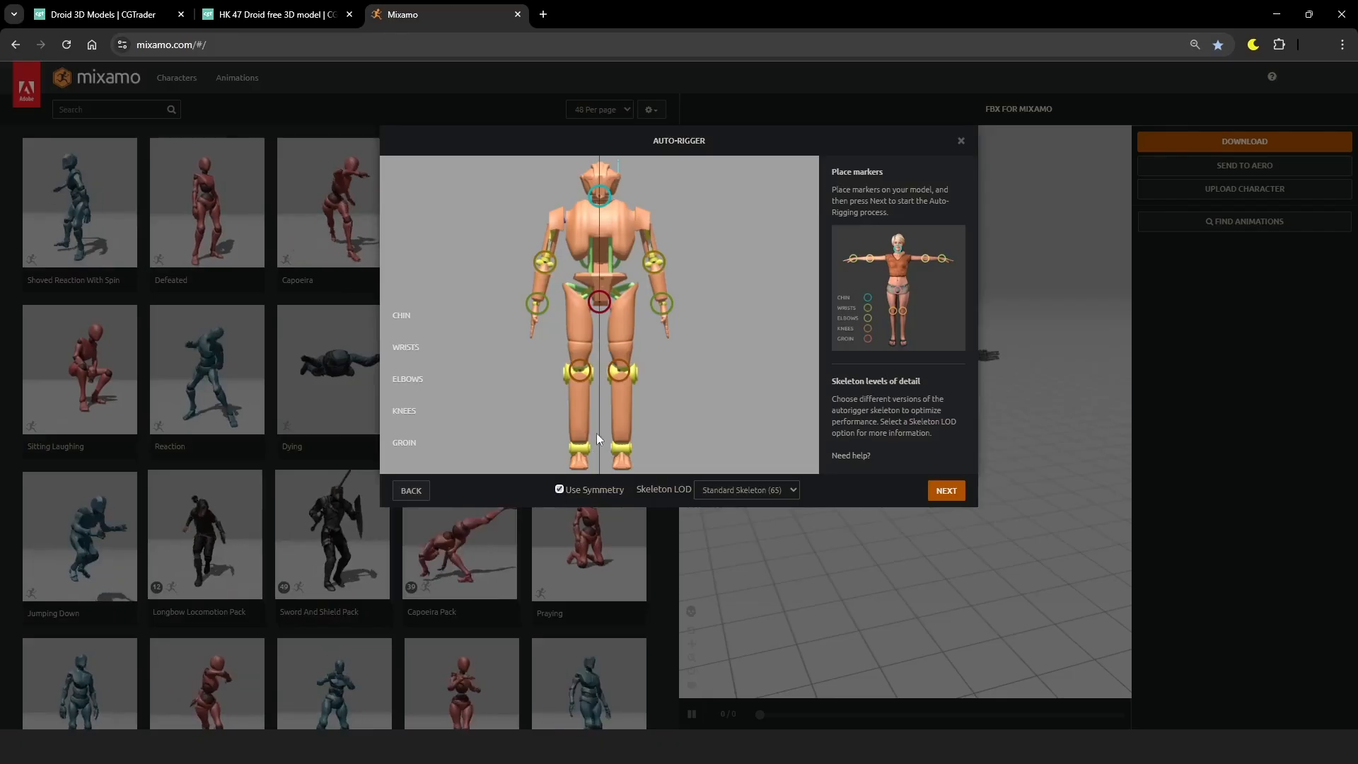
pyautogui.click(946, 490)
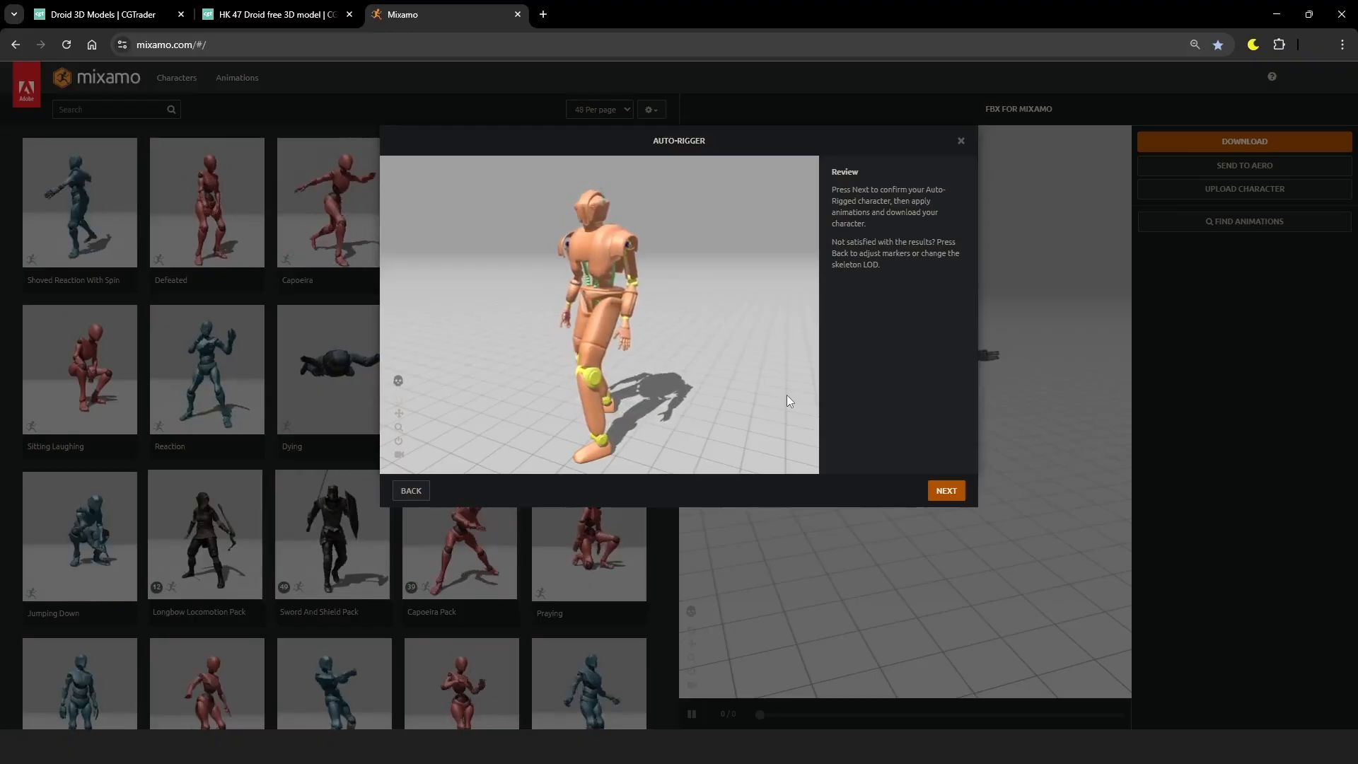
pyautogui.moveTo(542, 398); pyautogui.dragTo(643, 316)
pyautogui.click(945, 490)
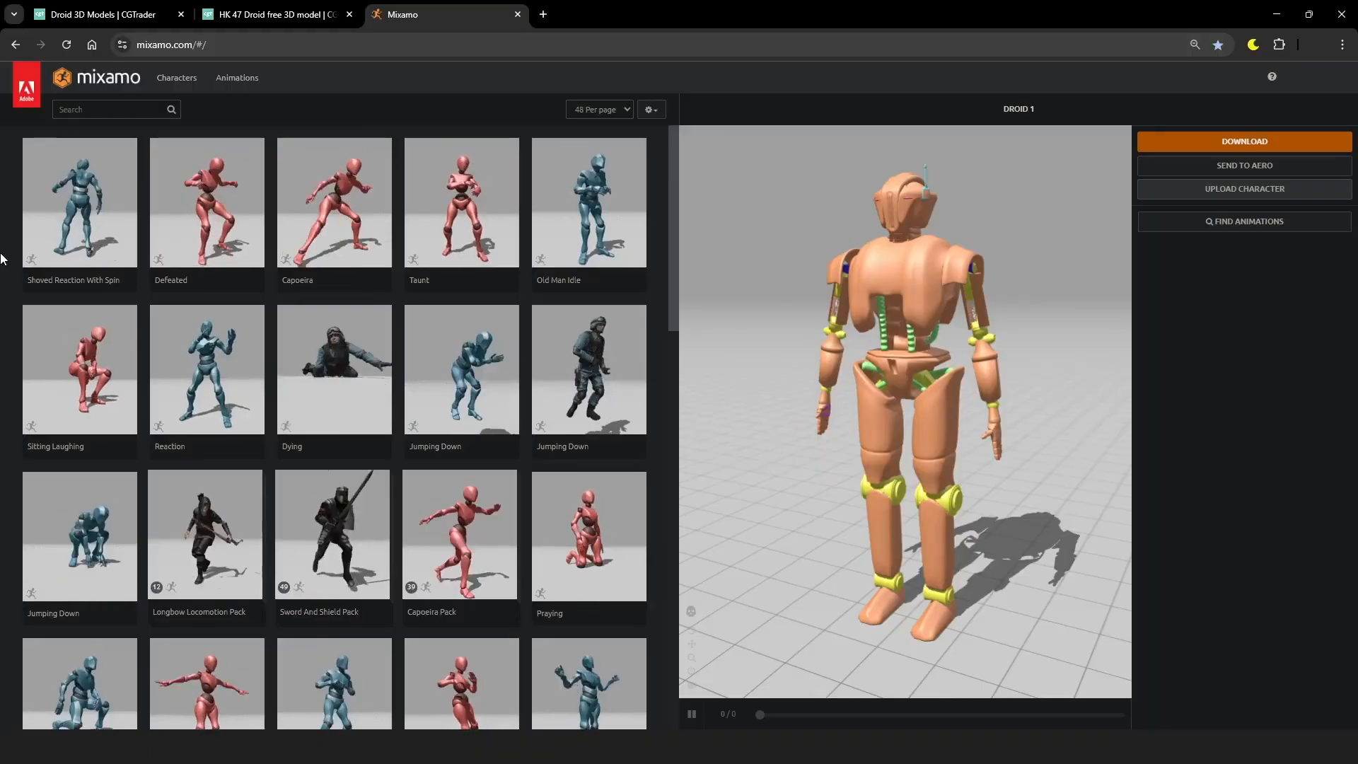
# Step: Search the animations for "emrging" and apply Emerging to the droid, checking its movement from another angle
pyautogui.click(70, 109)
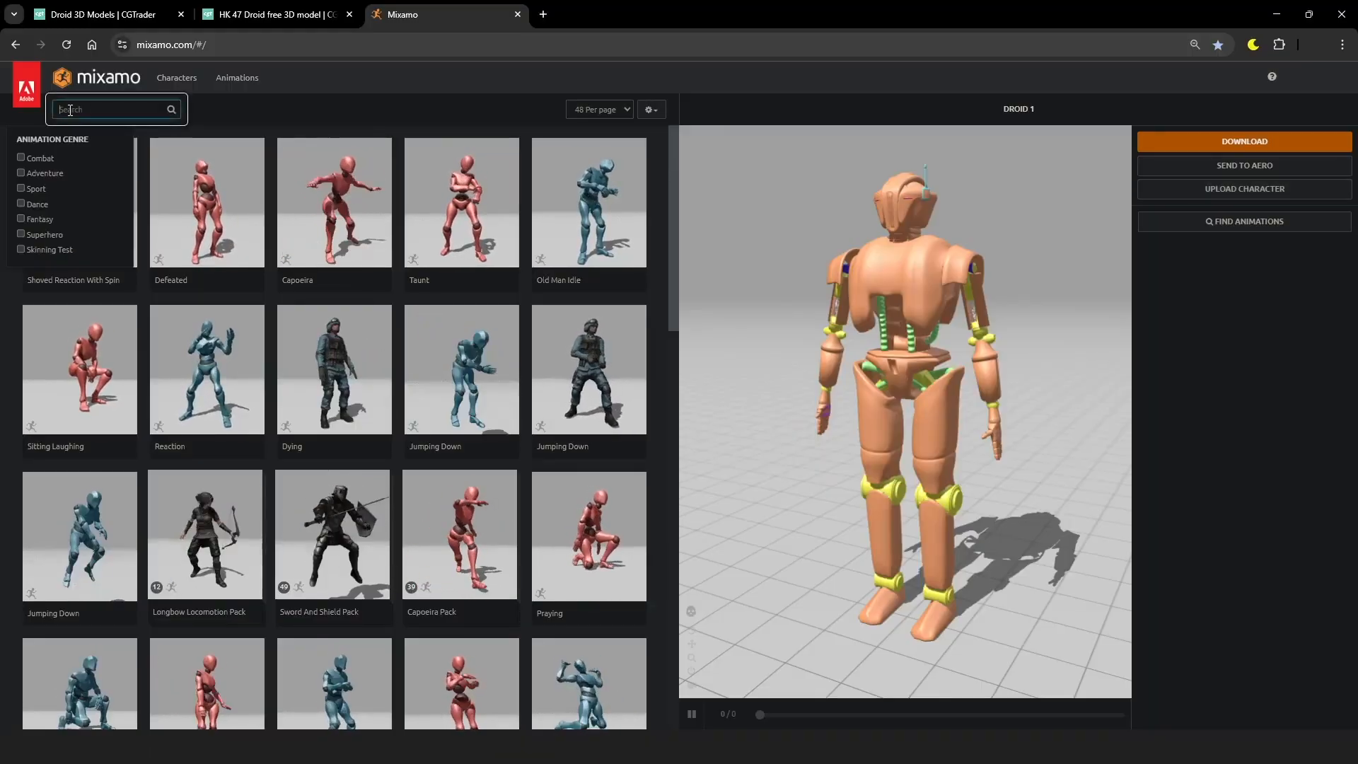
pyautogui.write('m')
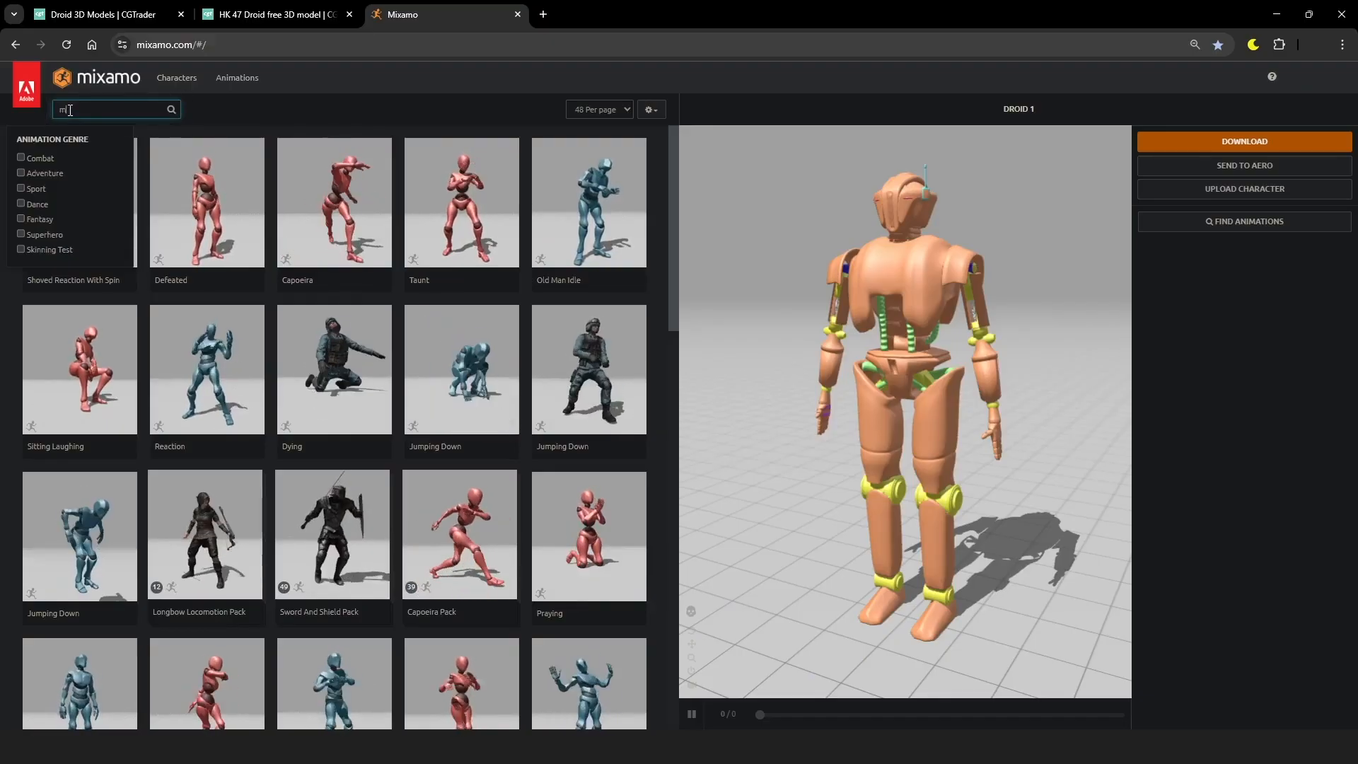
pyautogui.write('emrging')
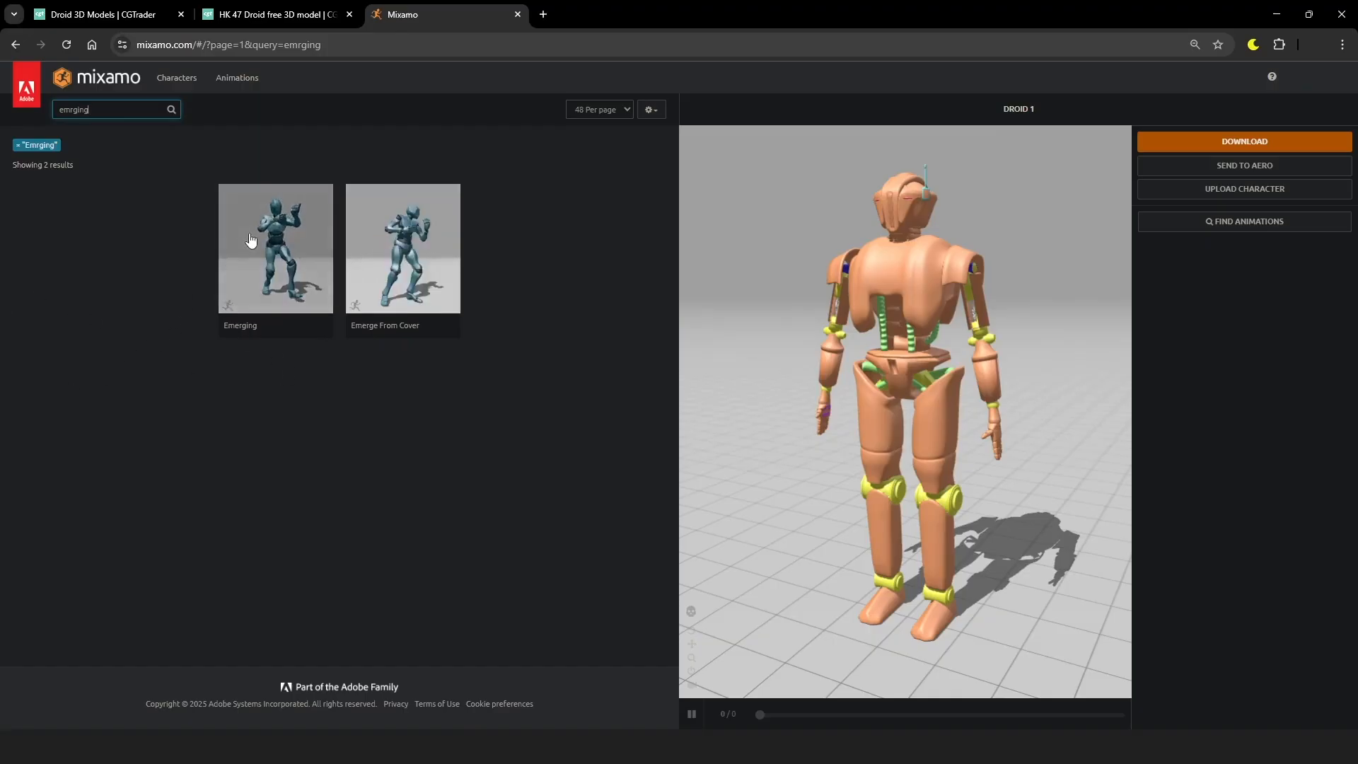
pyautogui.click(276, 283)
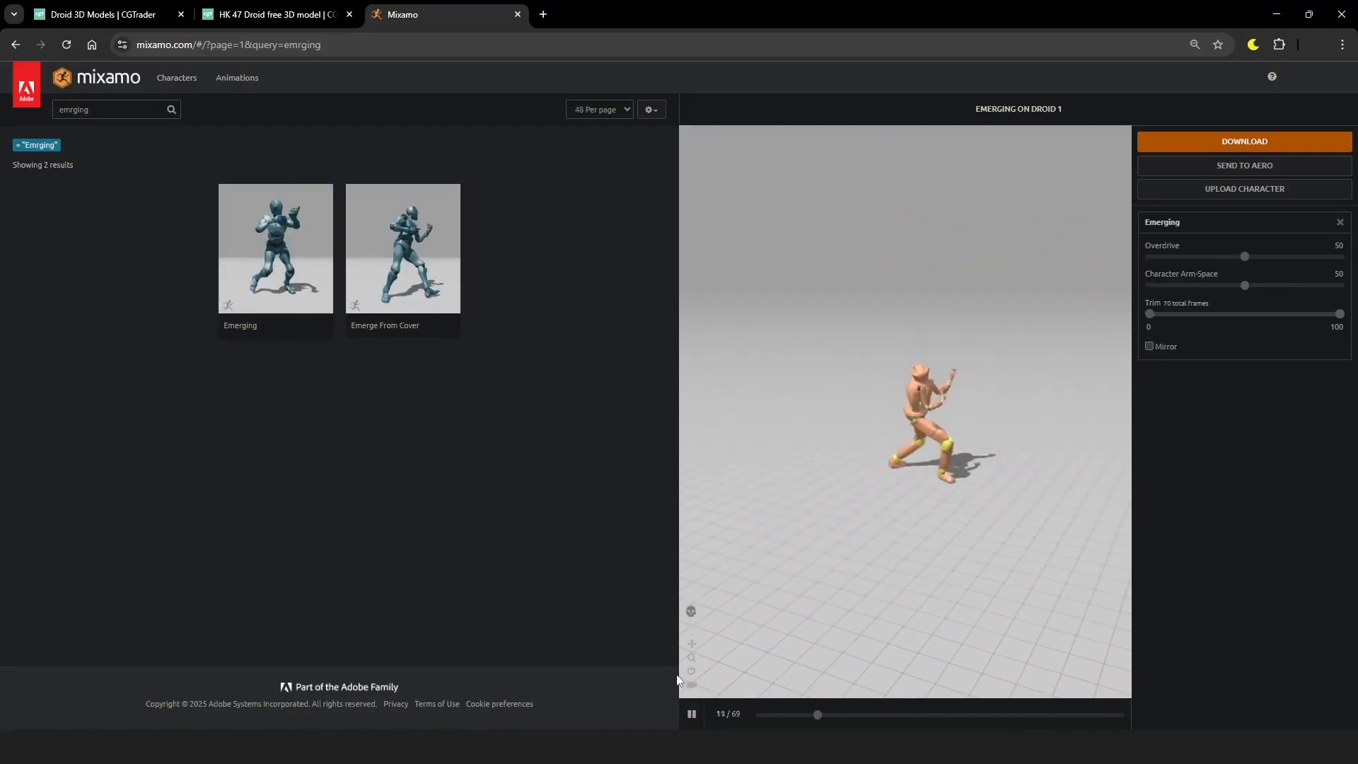
pyautogui.click(691, 715)
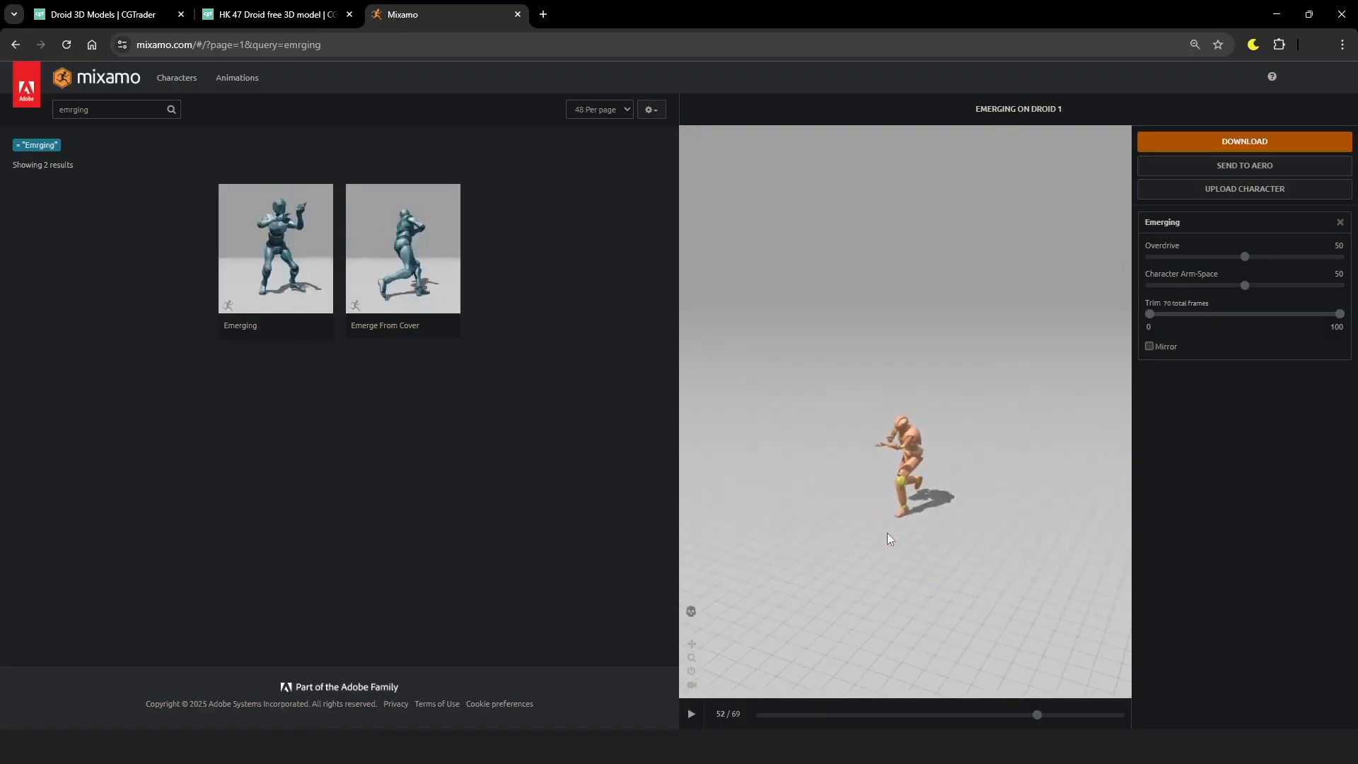
pyautogui.moveTo(915, 394); pyautogui.dragTo(832, 474)
pyautogui.click(692, 715)
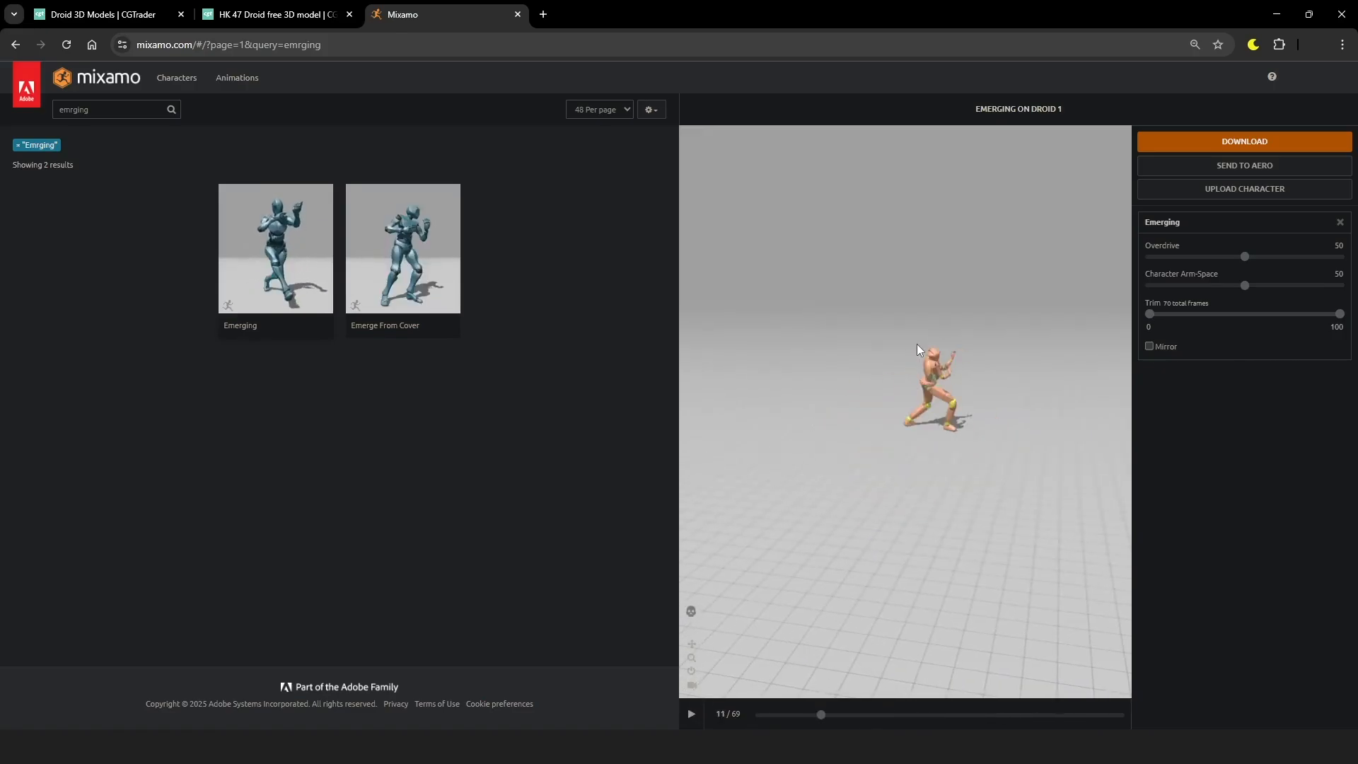
# Step: Download the animated droid as FBX Binary with skin at 24 frames per second and no keyframe reduction
pyautogui.click(1224, 145)
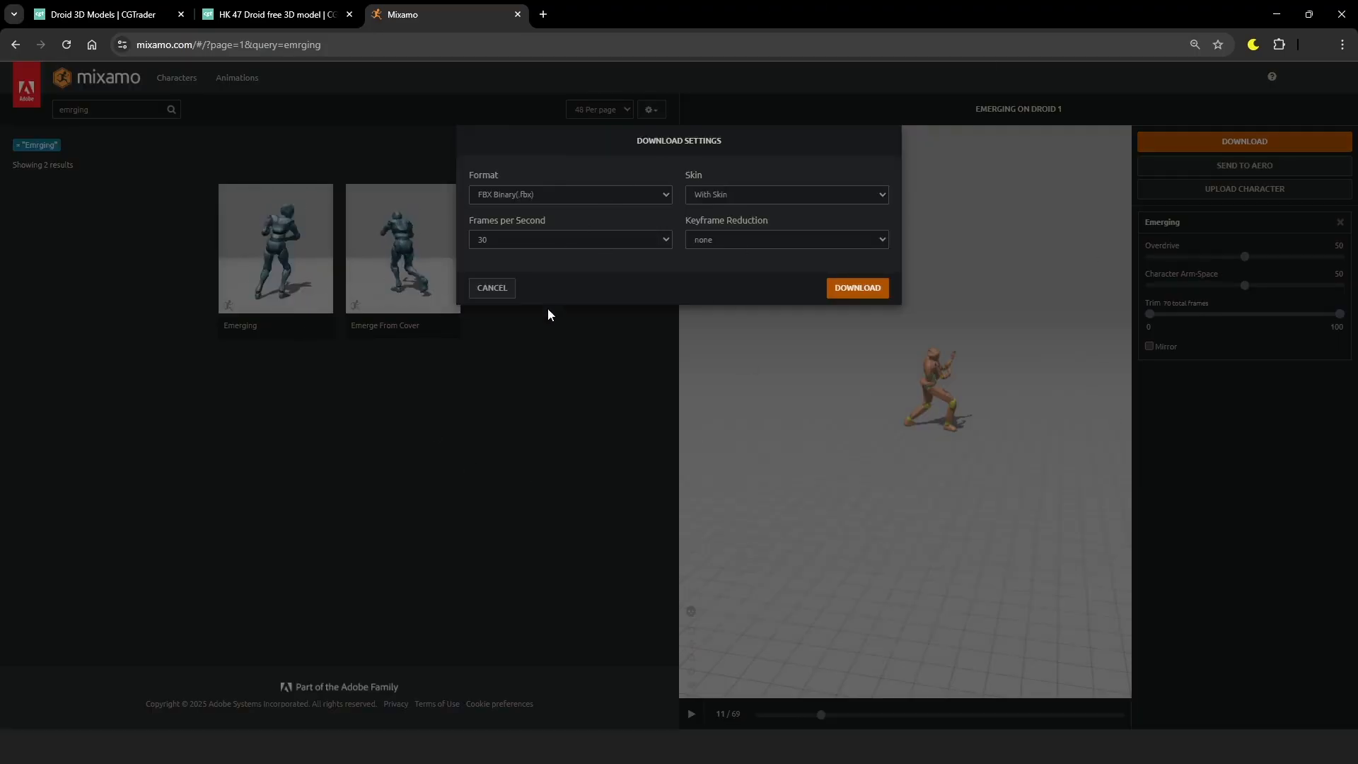
pyautogui.click(579, 241)
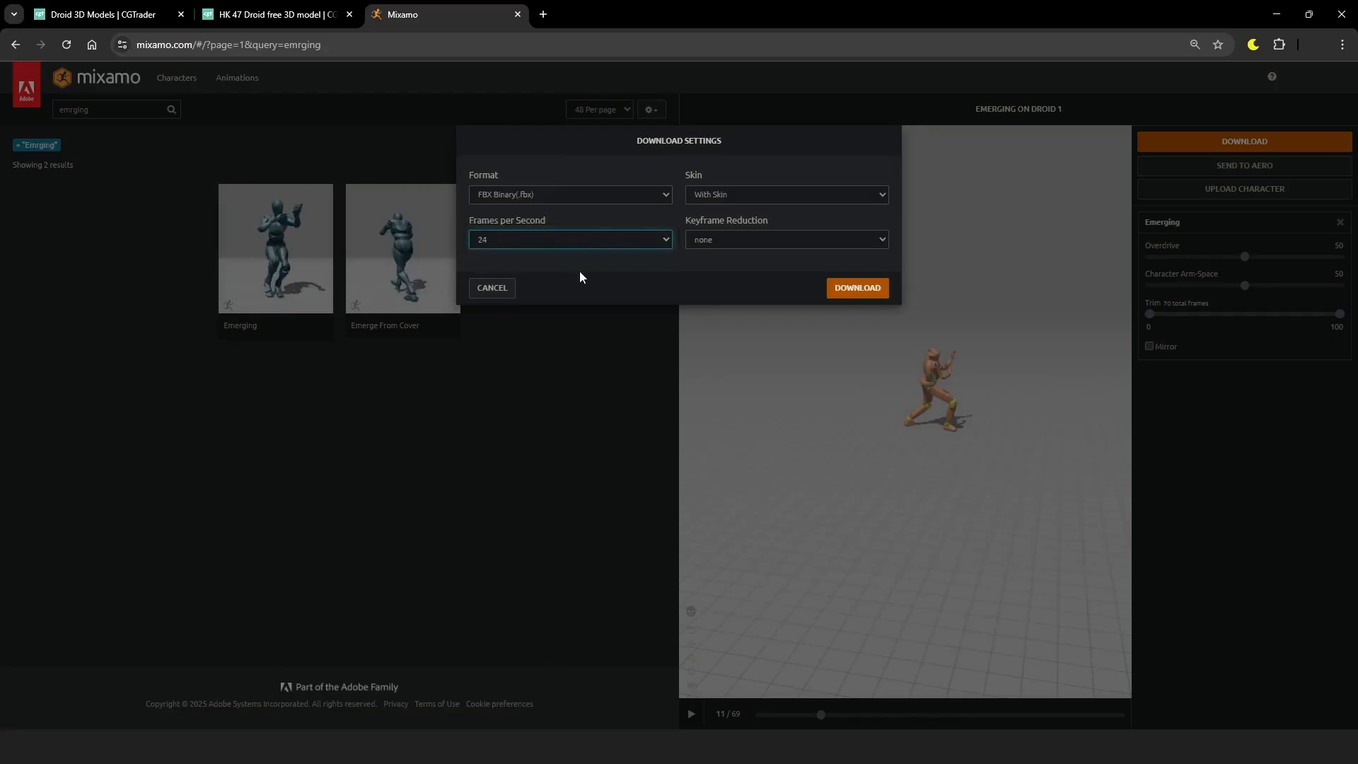
pyautogui.click(848, 298)
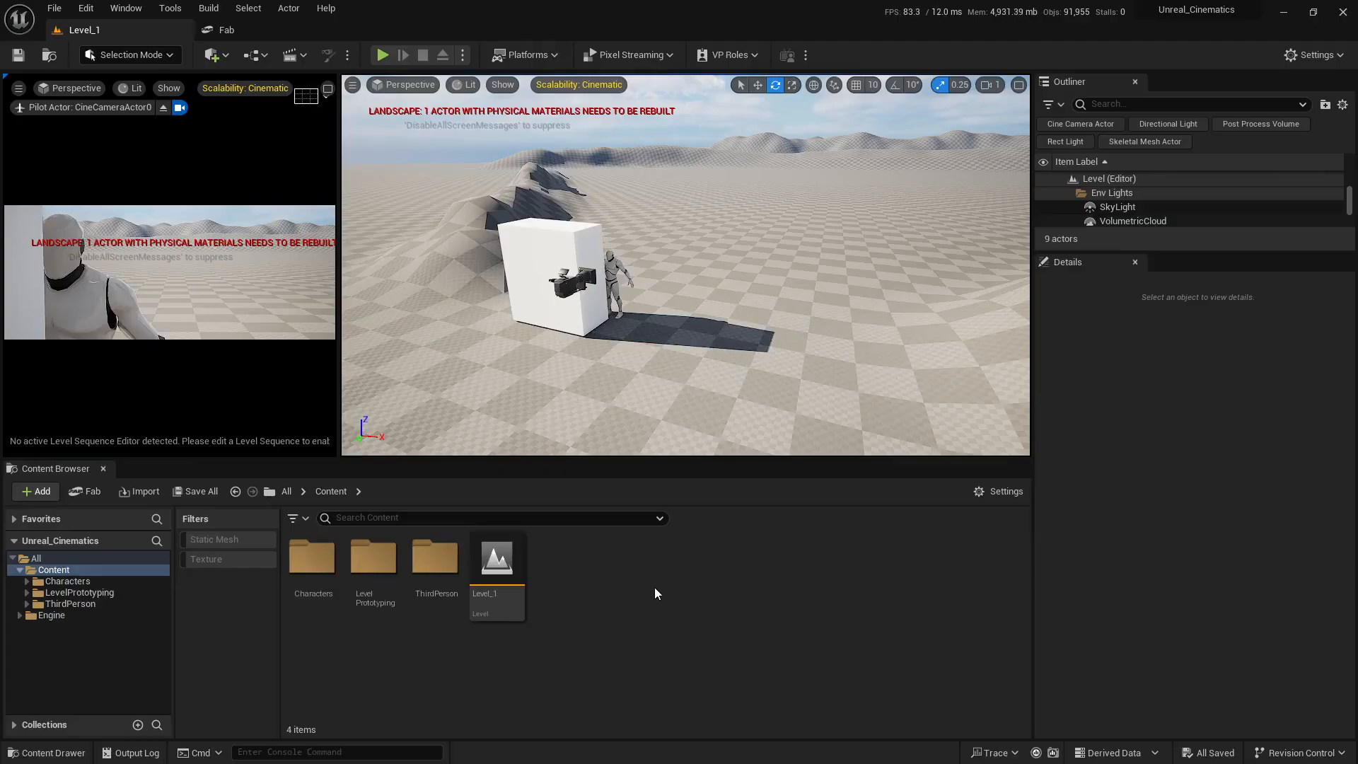
# Step: Switch to the Unreal editor and create a folder named Animations in the project's Content folder
pyautogui.rightClick(655, 587)
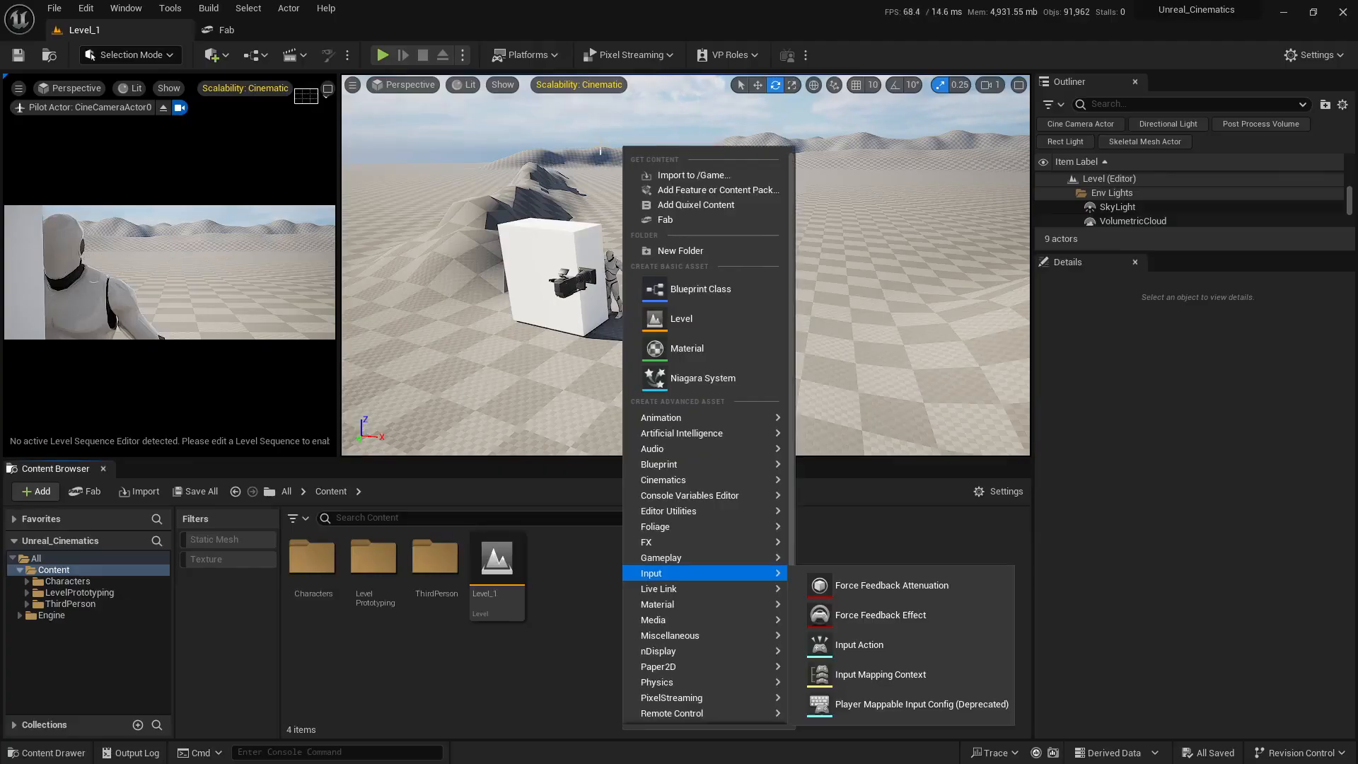
pyautogui.click(679, 250)
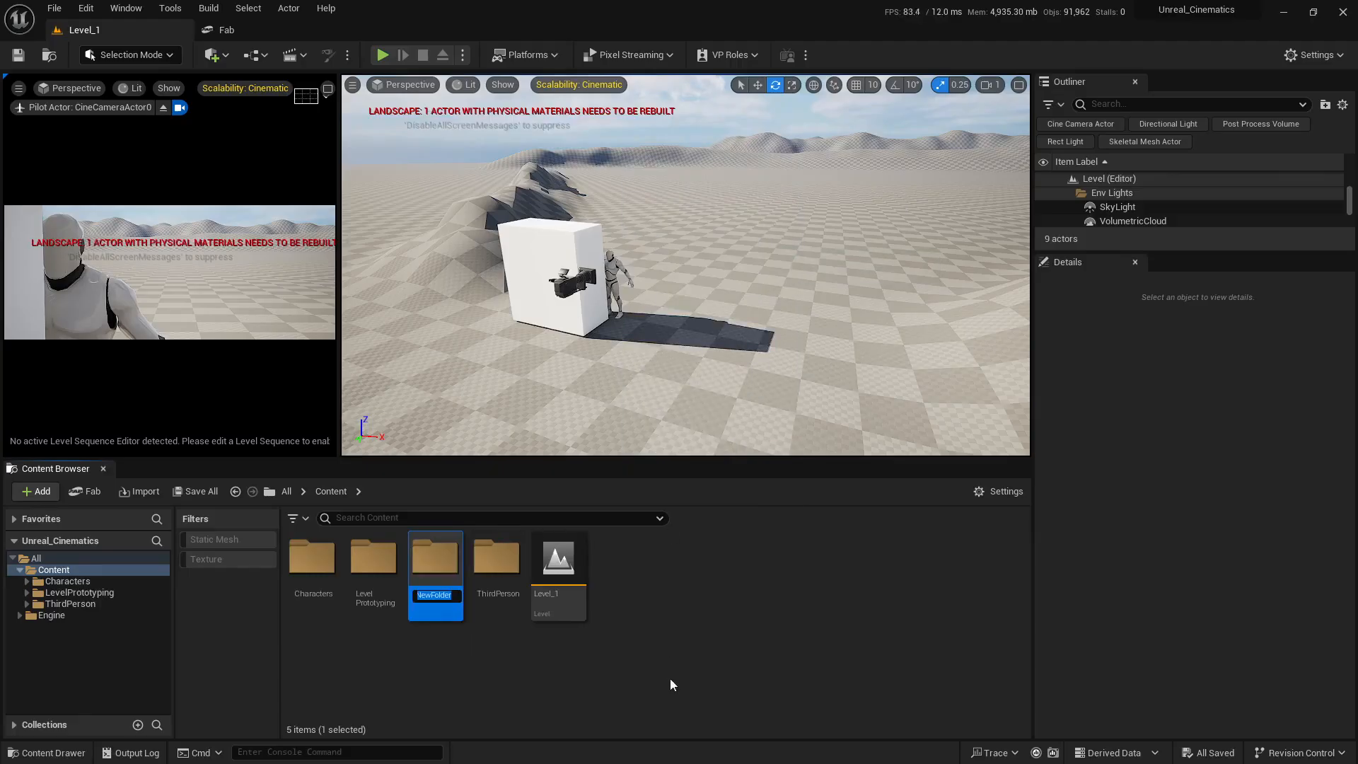
pyautogui.write('Animations')
pyautogui.press('Return')
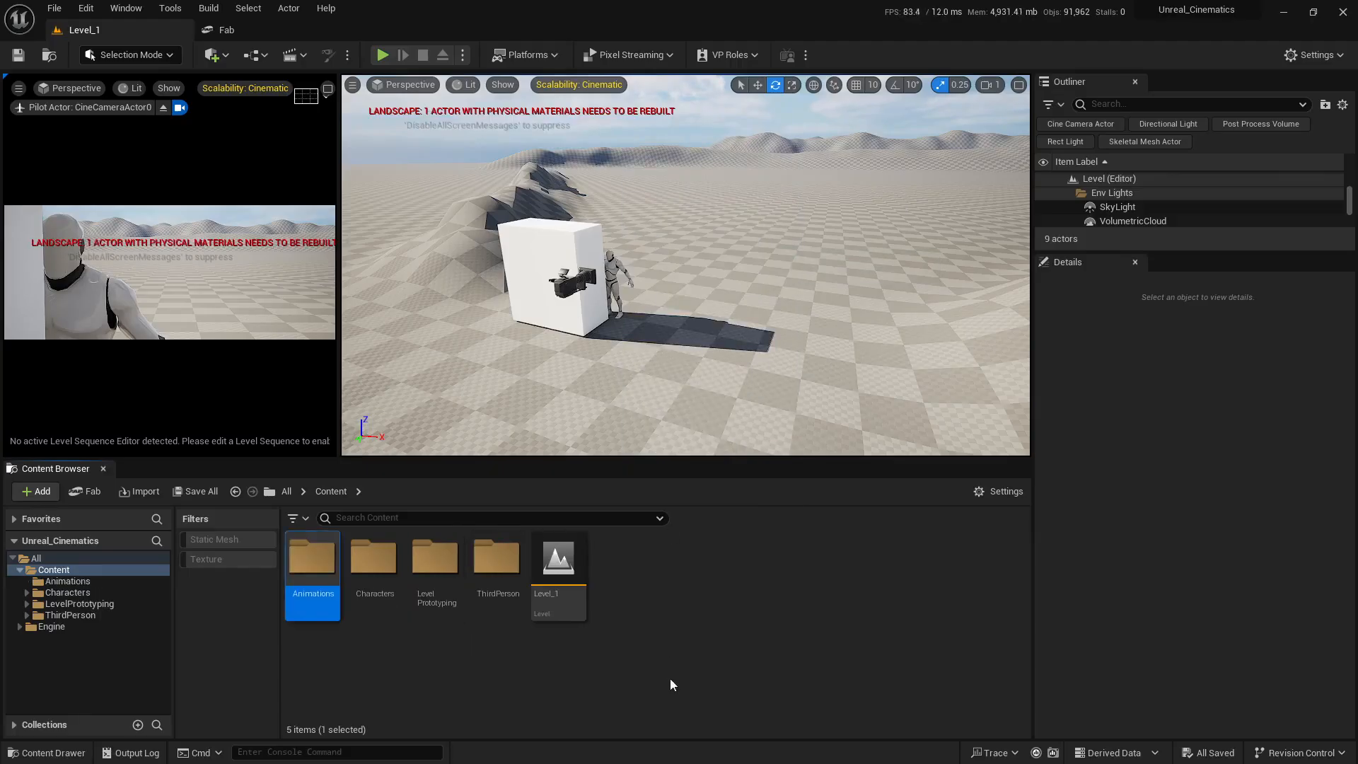
# Step: Create a subfolder named Emerging_Shot_1 inside the Animations folder
pyautogui.press('Return')
pyautogui.rightClick(439, 593)
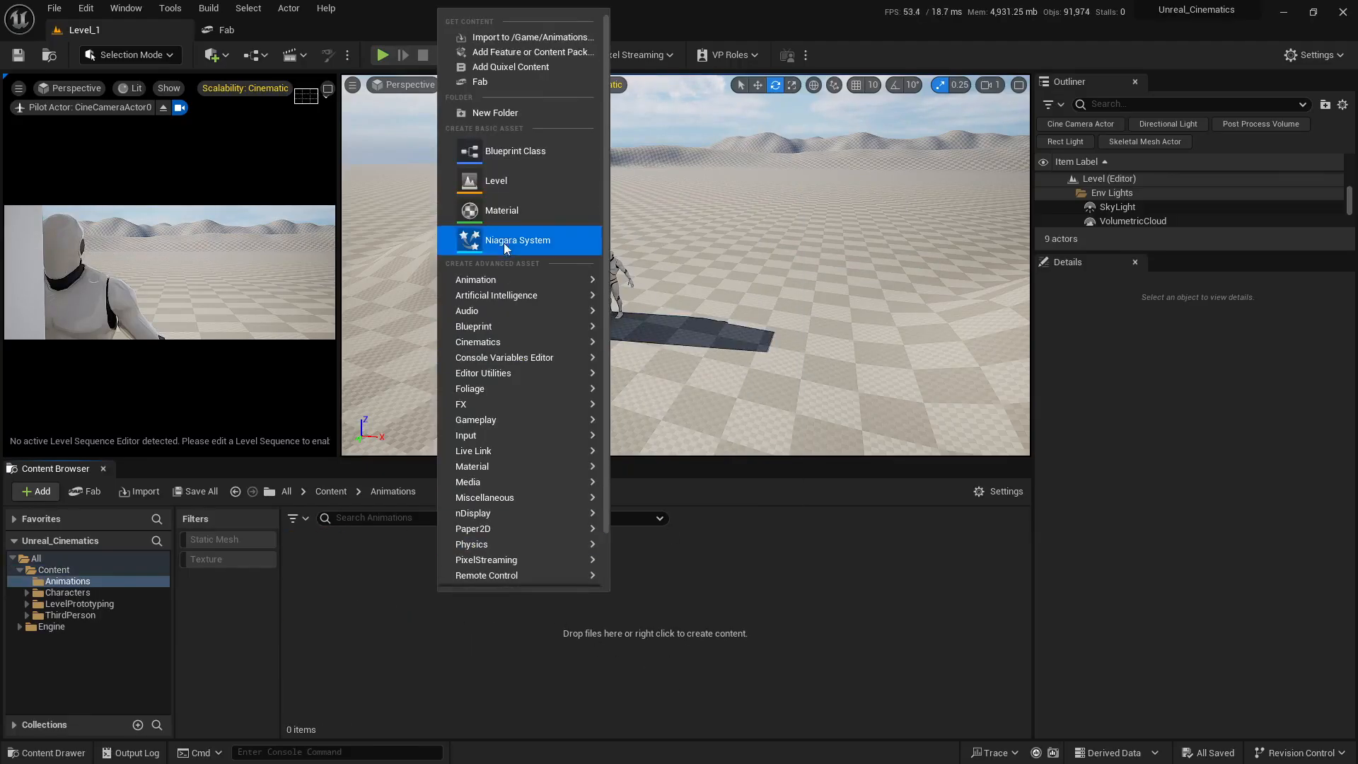
pyautogui.click(526, 119)
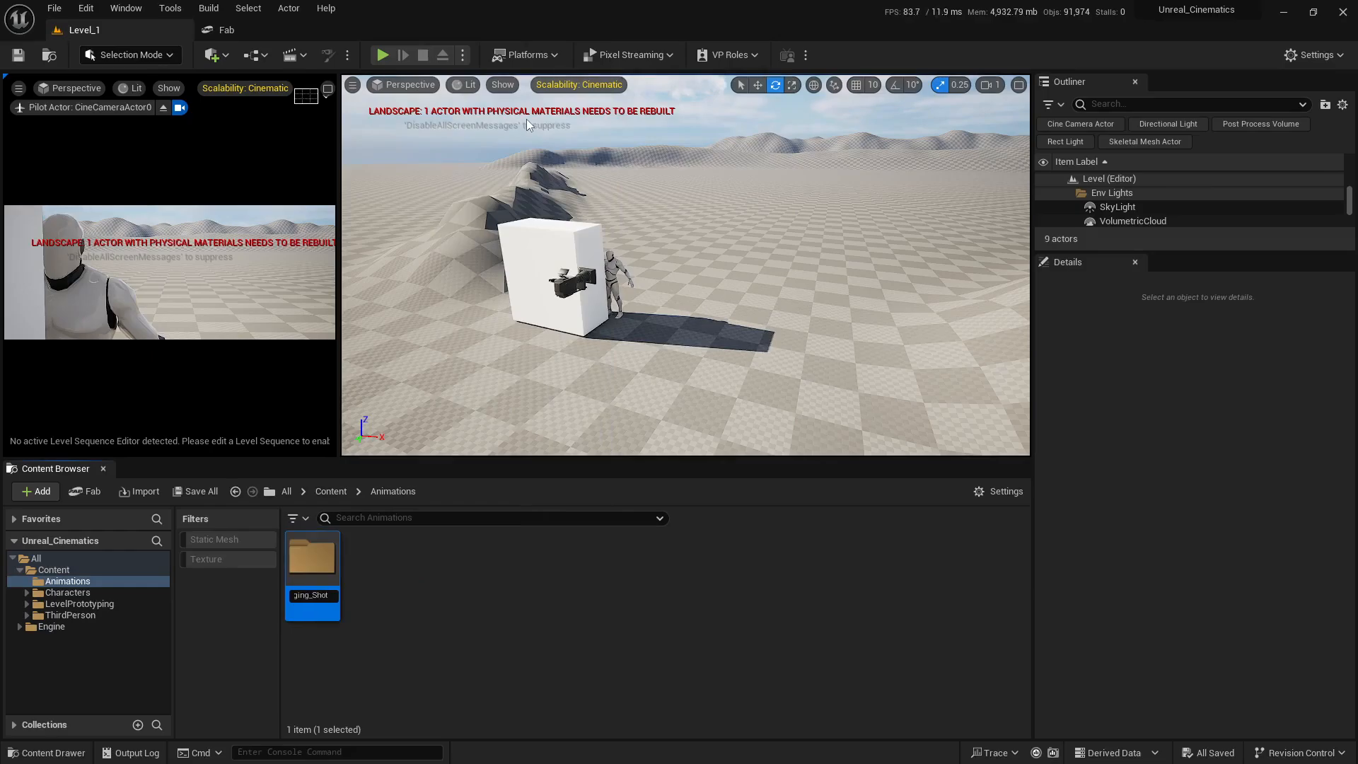
pyautogui.write('Emerging_Shot_1')
pyautogui.click(591, 563)
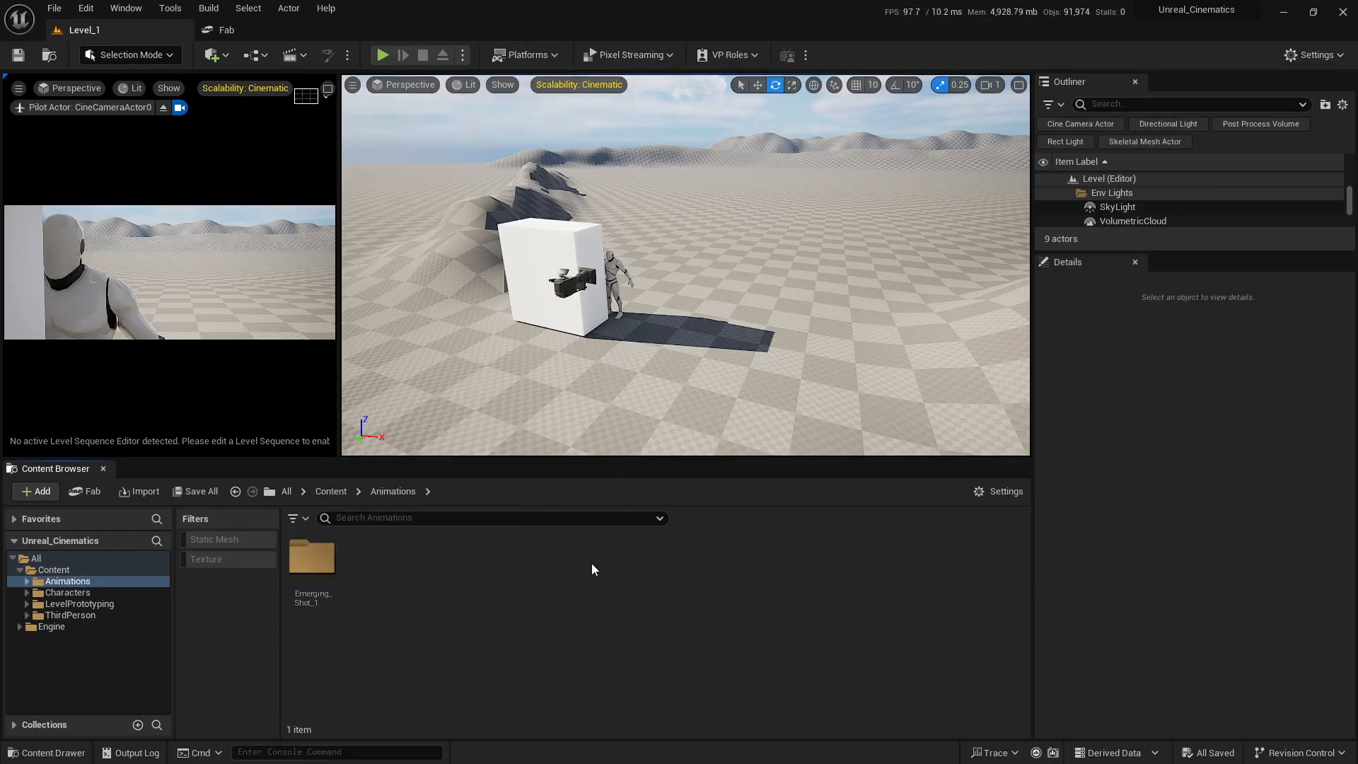
# Step: Choose the downloaded Emerging file for import into the Emerging_Shot_1 folder
pyautogui.click(331, 554)
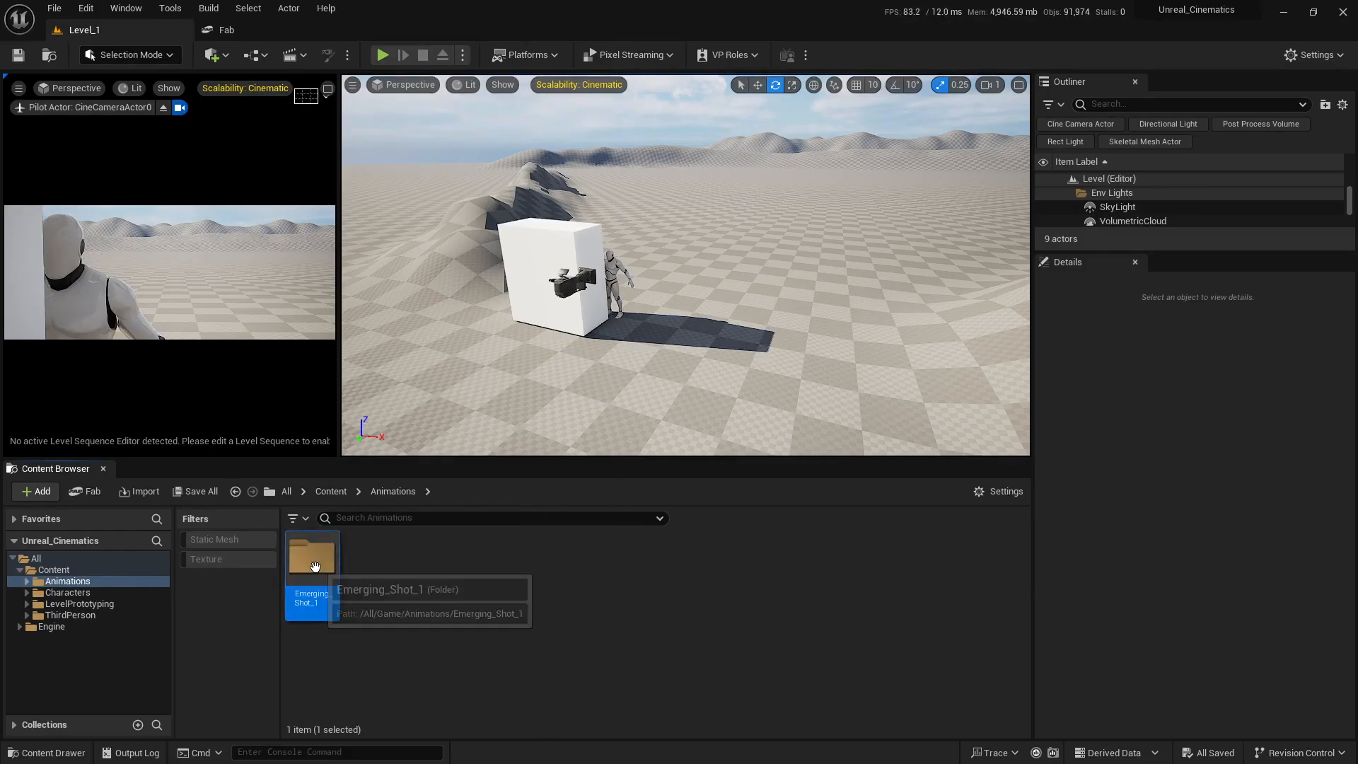
pyautogui.doubleClick(334, 584)
pyautogui.click(133, 494)
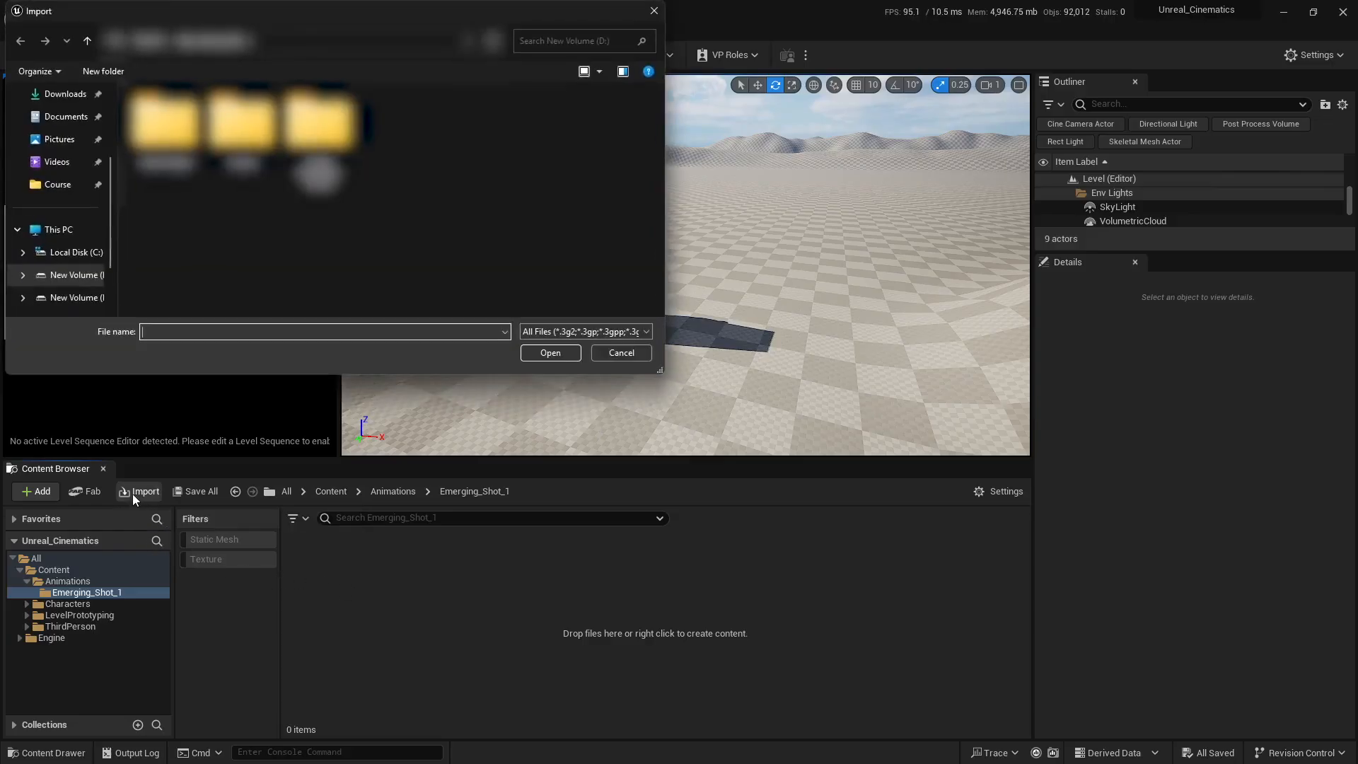
pyautogui.doubleClick(320, 126)
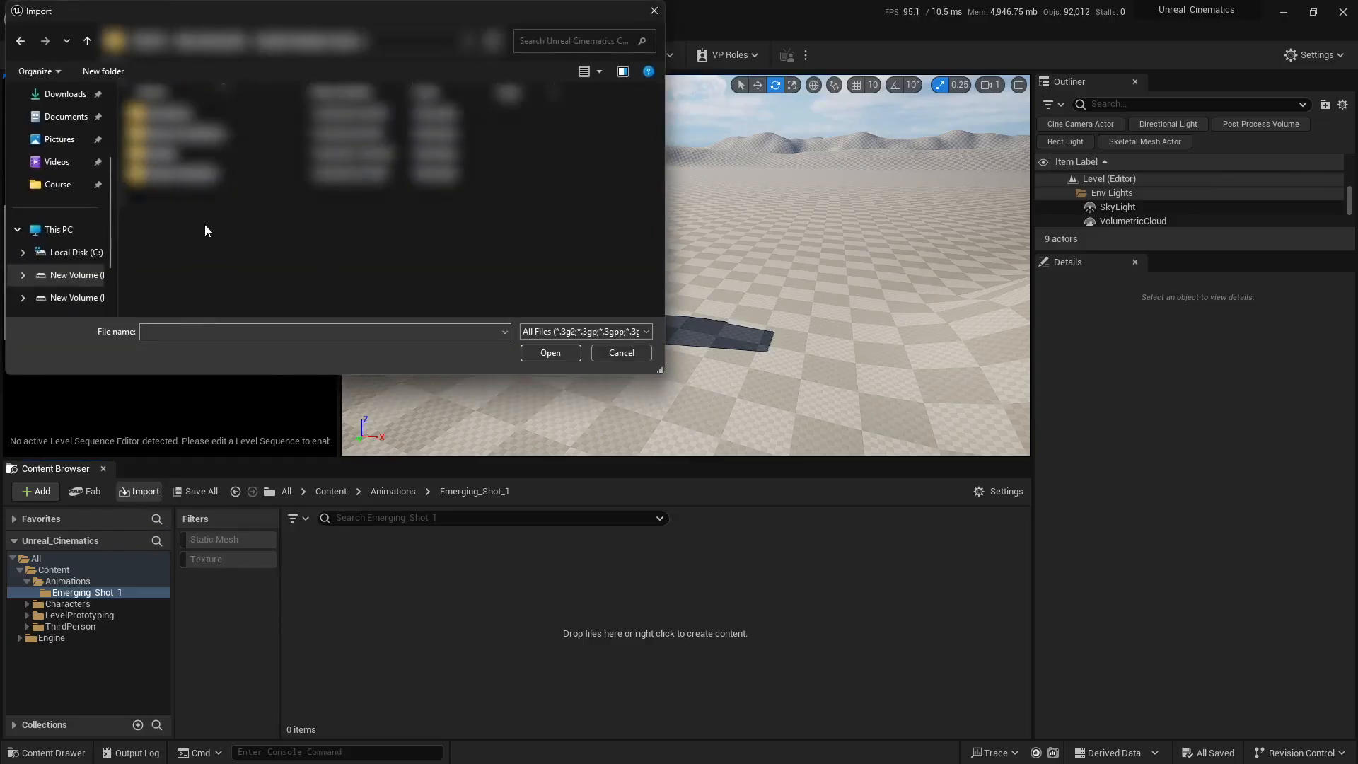
pyautogui.doubleClick(177, 113)
pyautogui.click(184, 117)
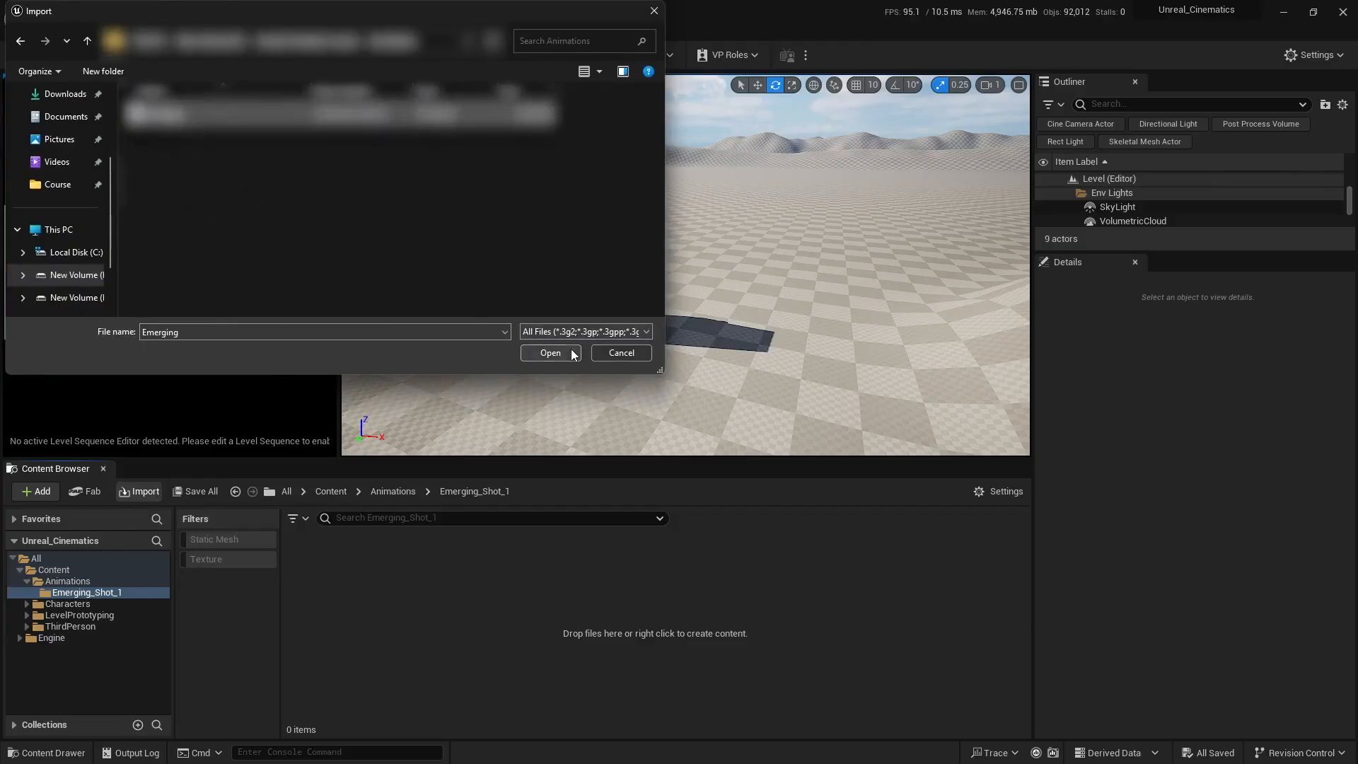
pyautogui.click(550, 352)
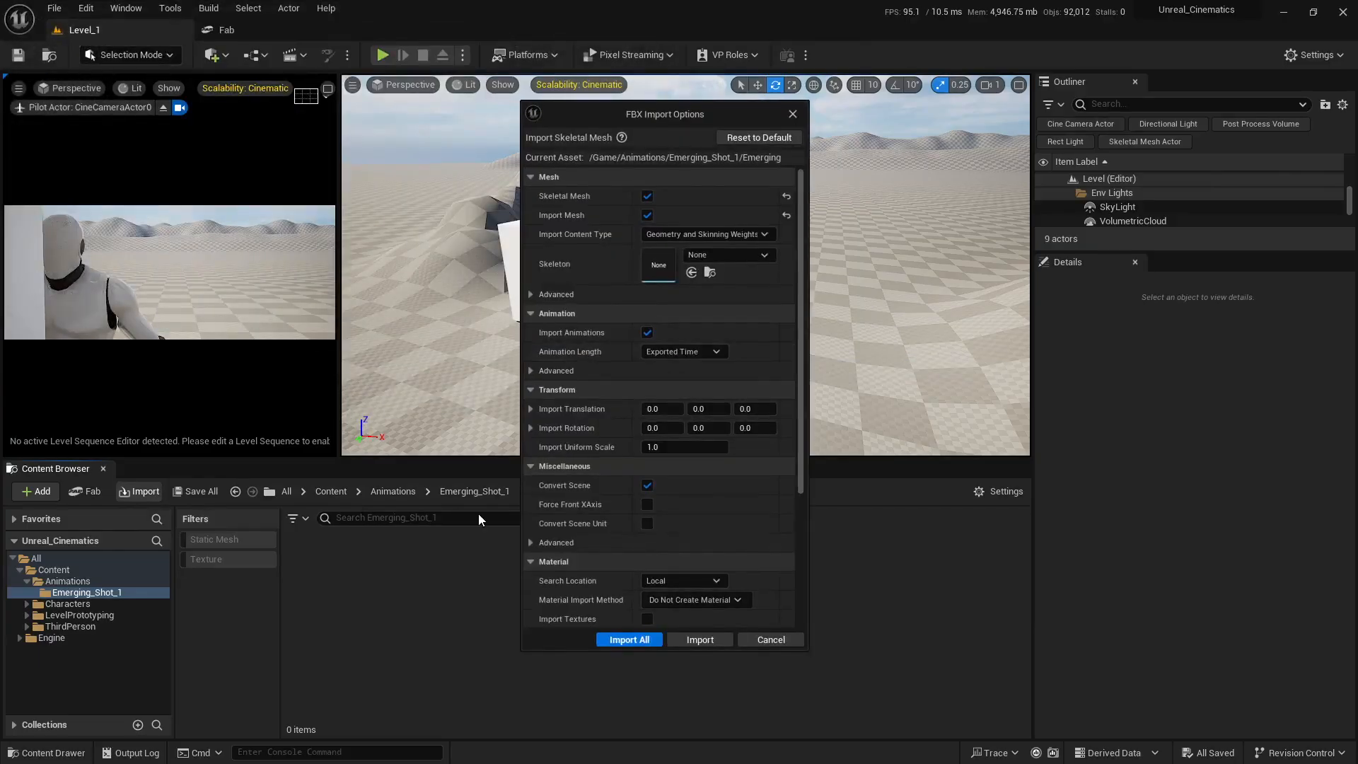
# Step: Import all of the Emerging FBX as a skeletal mesh with its animation, using the Do Not Create Material method
pyautogui.scroll(-3, 601, 233)
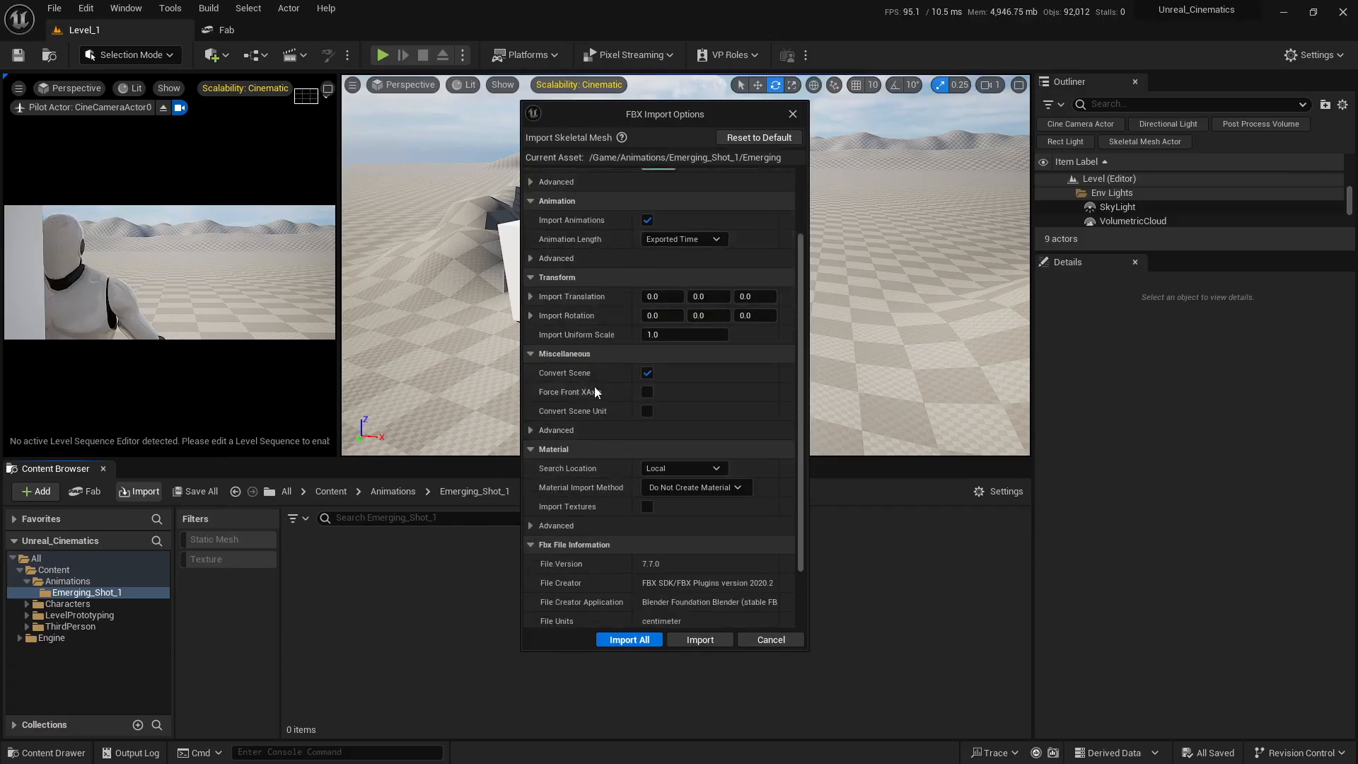
pyautogui.scroll(2, 589, 375)
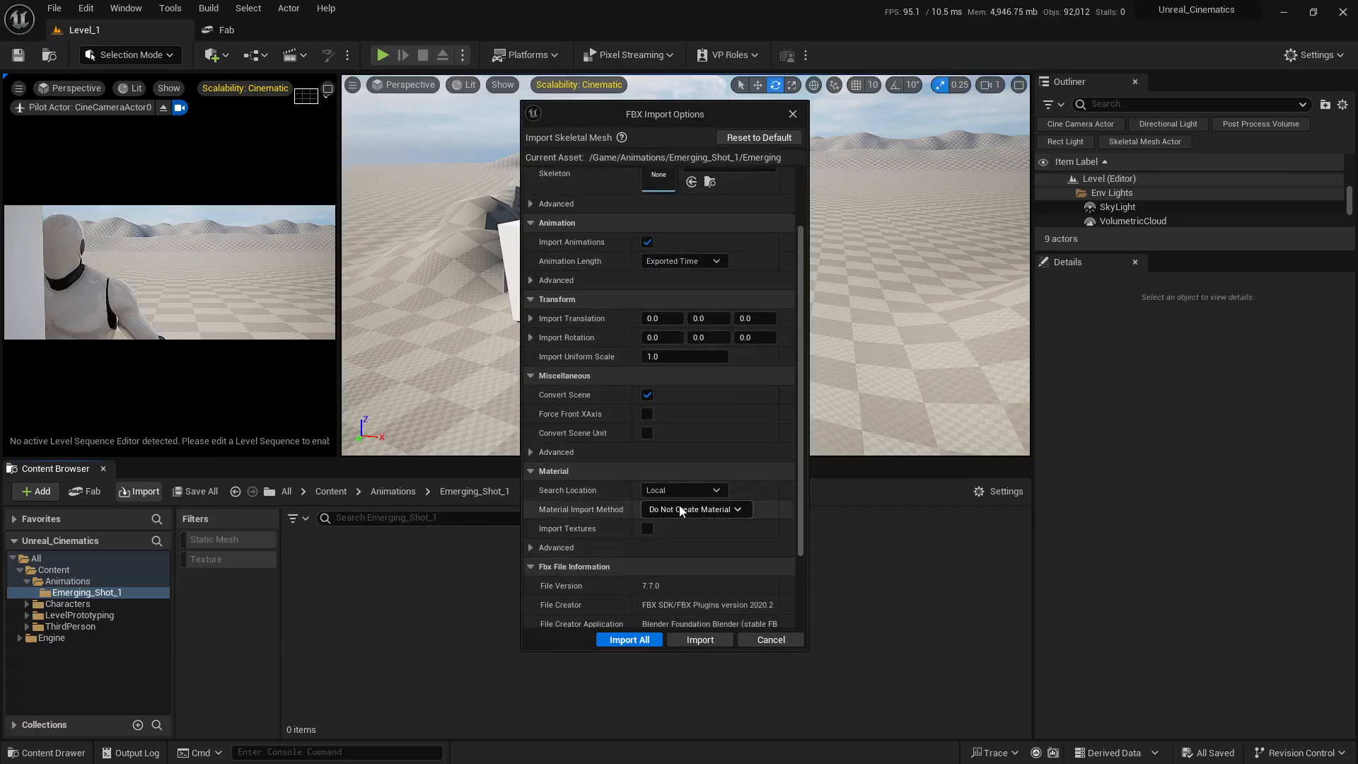
pyautogui.click(680, 510)
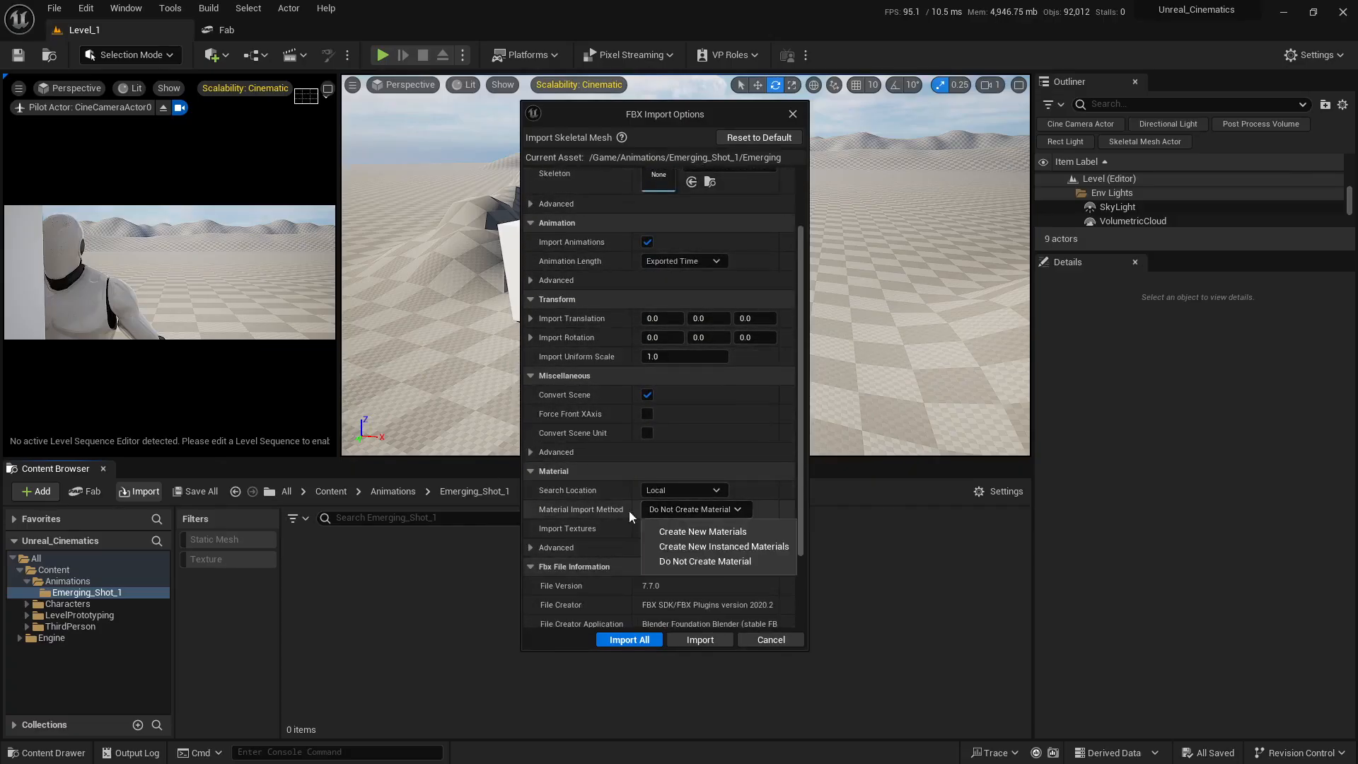
pyautogui.click(702, 561)
pyautogui.scroll(3, 567, 496)
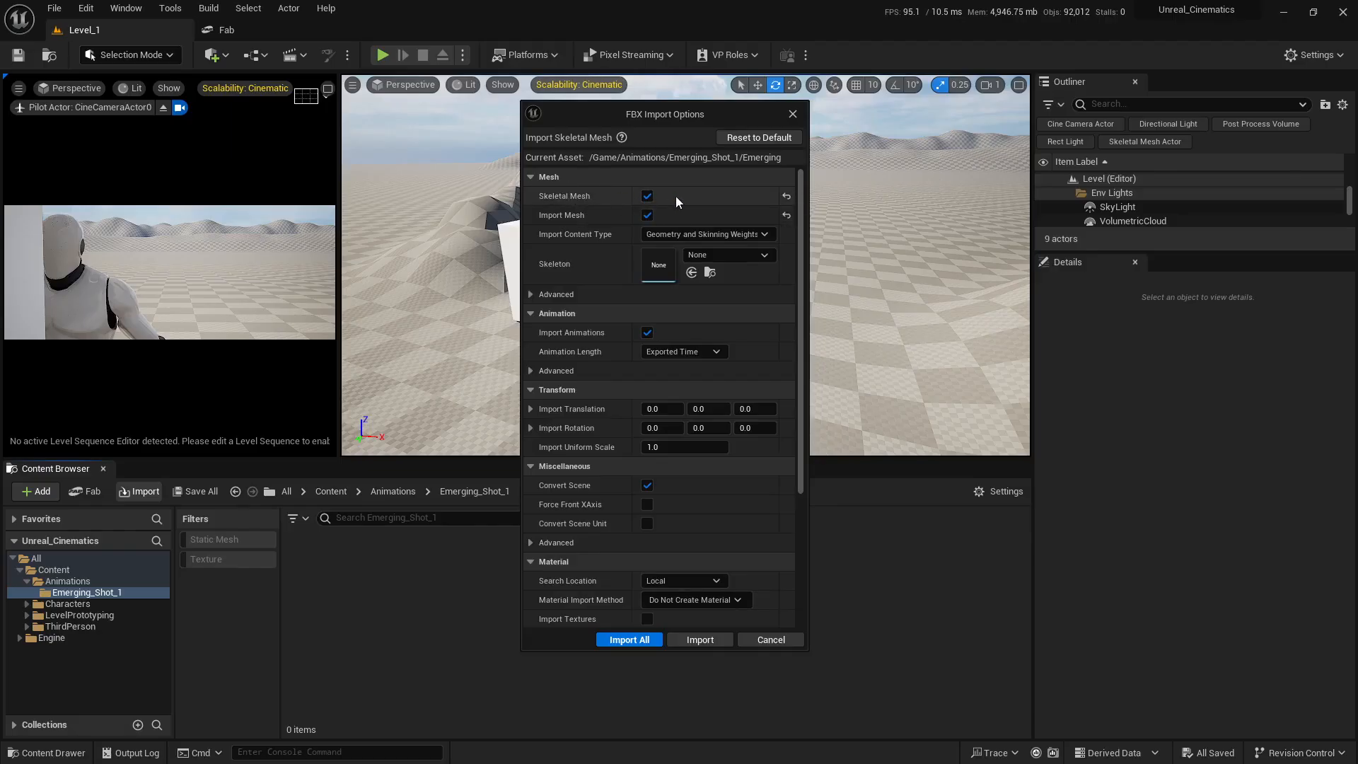
pyautogui.scroll(-4, 557, 532)
pyautogui.click(622, 643)
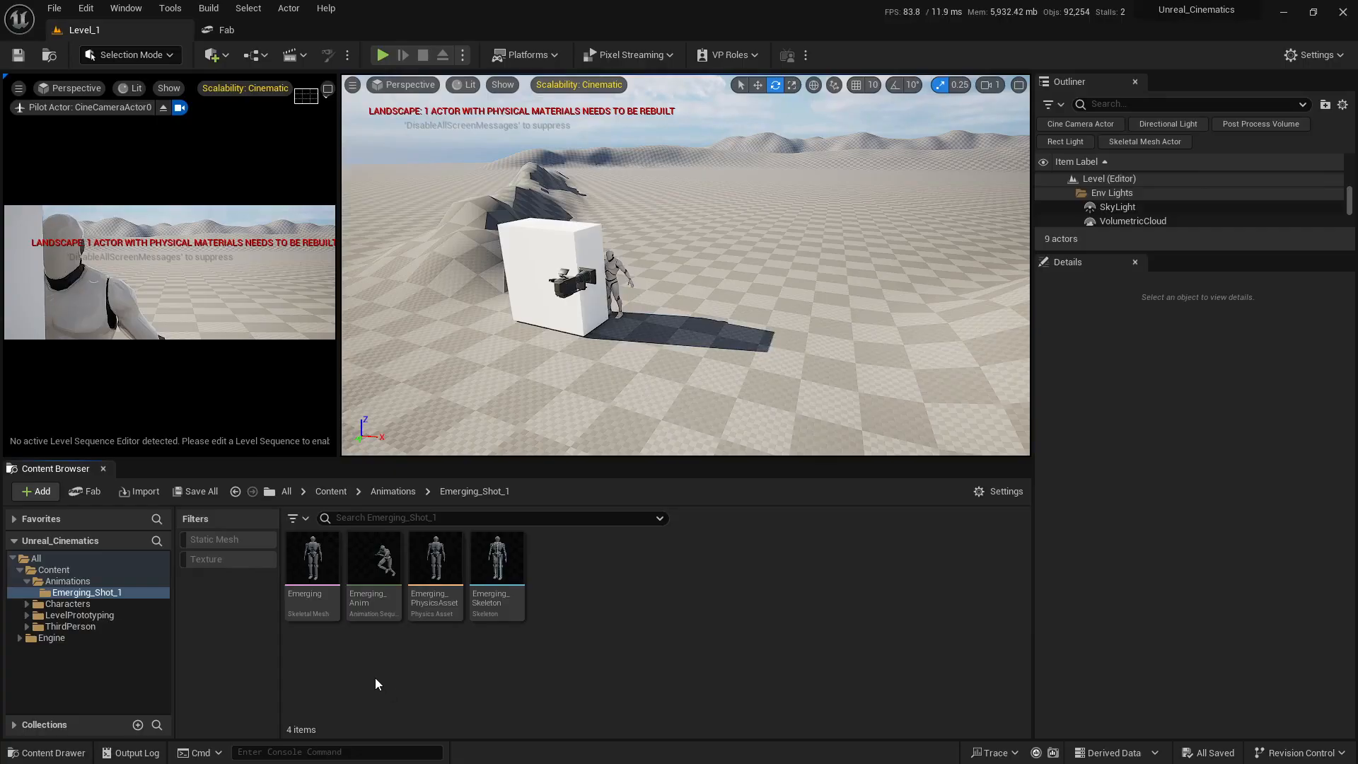
# Step: Open the imported Emerging_Anim sequence in the animation editor to preview the droid's movement
pyautogui.doubleClick(382, 563)
pyautogui.click(1027, 145)
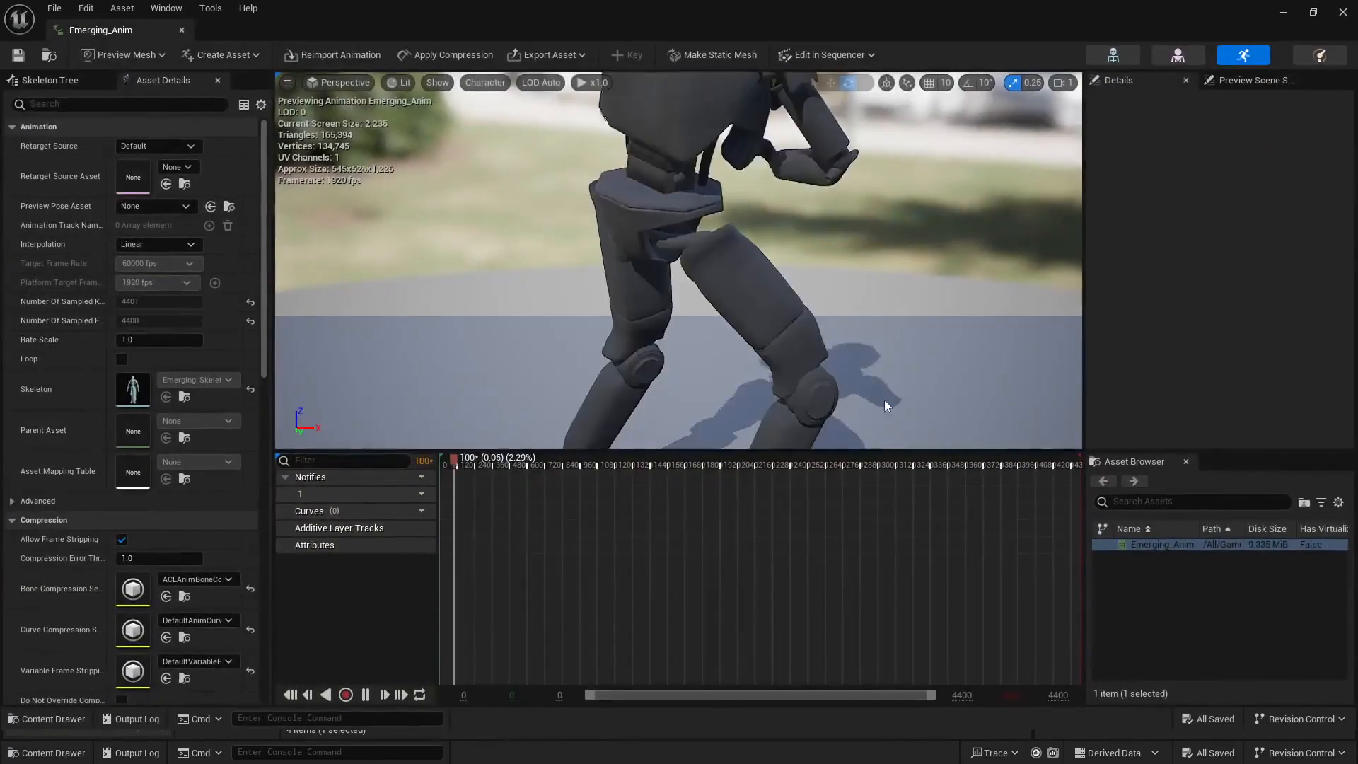
# Step: Watch the droid's Emerging movement from a wider view in the animation preview
pyautogui.scroll(-5, 678, 260)
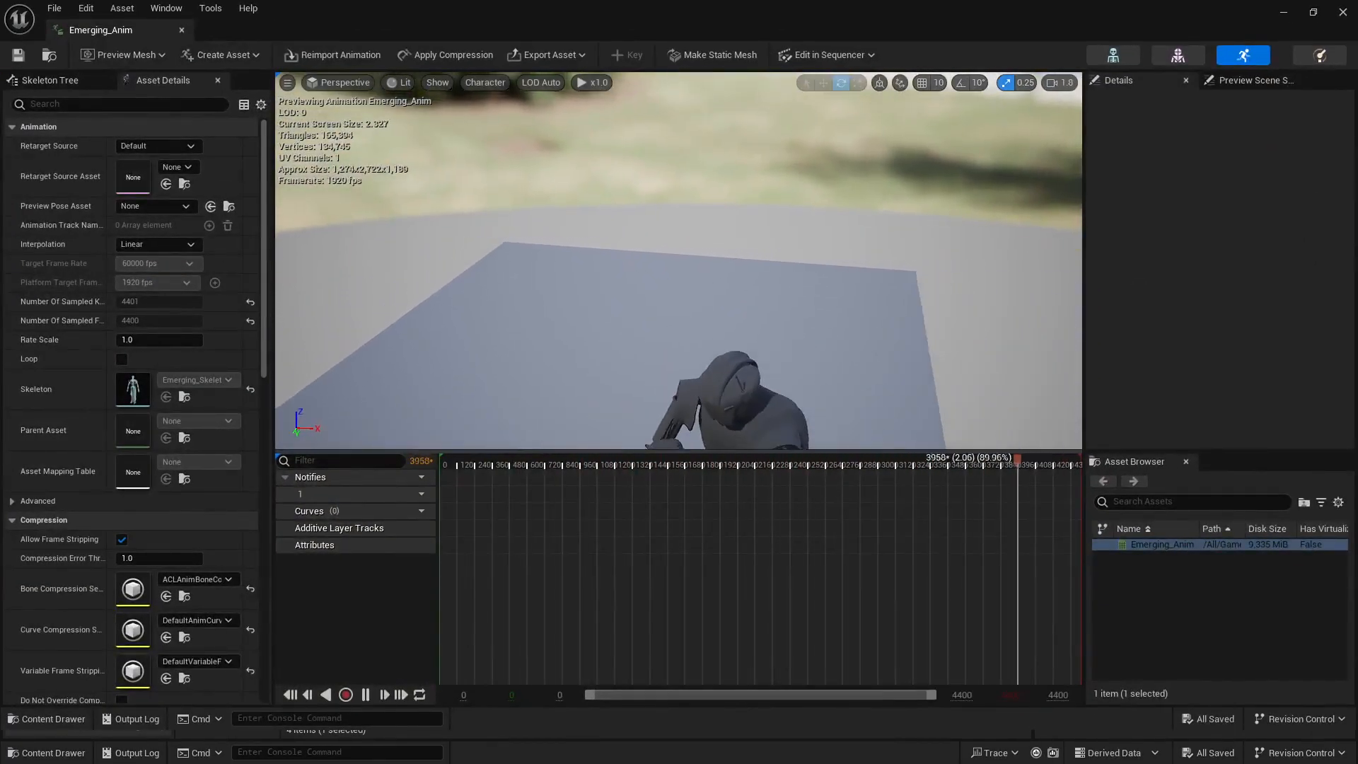
pyautogui.moveTo(679, 260)
pyautogui.mouseDown(button='right')
pyautogui.moveTo(637, 269)
pyautogui.moveTo(736, 268)
pyautogui.moveTo(661, 258)
pyautogui.moveTo(658, 283)
pyautogui.moveTo(690, 283)
pyautogui.moveTo(690, 233)
pyautogui.moveTo(690, 283)
pyautogui.mouseUp(button='right')
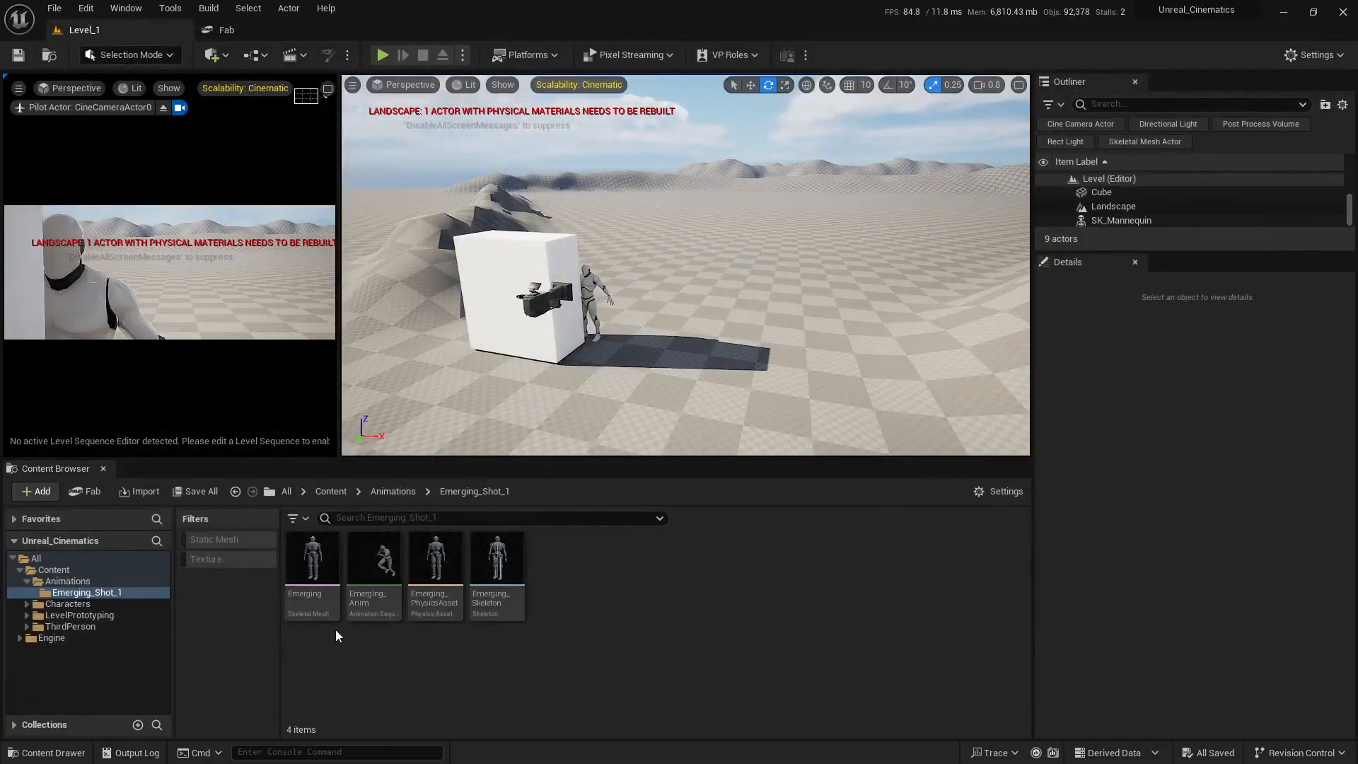
# Step: Place the Emerging skeletal mesh in the level beside the mannequin and the white cube
pyautogui.moveTo(314, 577); pyautogui.dragTo(761, 359)
pyautogui.press('s')
pyautogui.moveTo(761, 359); pyautogui.dragTo(784, 329, button='right')
pyautogui.press('w')
pyautogui.press('w')
pyautogui.press('w')
pyautogui.moveTo(693, 329); pyautogui.dragTo(694, 344, button='right')
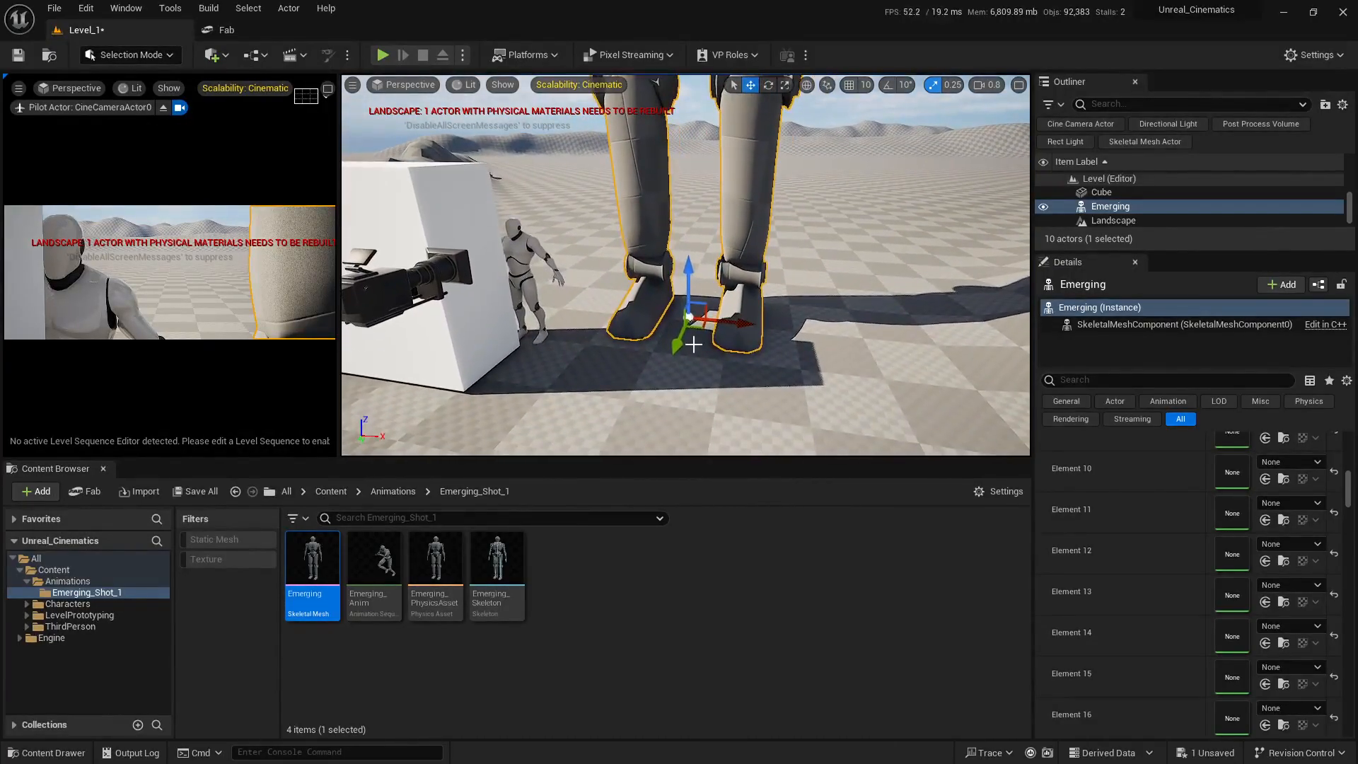
# Step: Move SK_Mannequin between the droid's feet as a size reference
pyautogui.click(538, 254)
pyautogui.moveTo(581, 338); pyautogui.dragTo(745, 330)
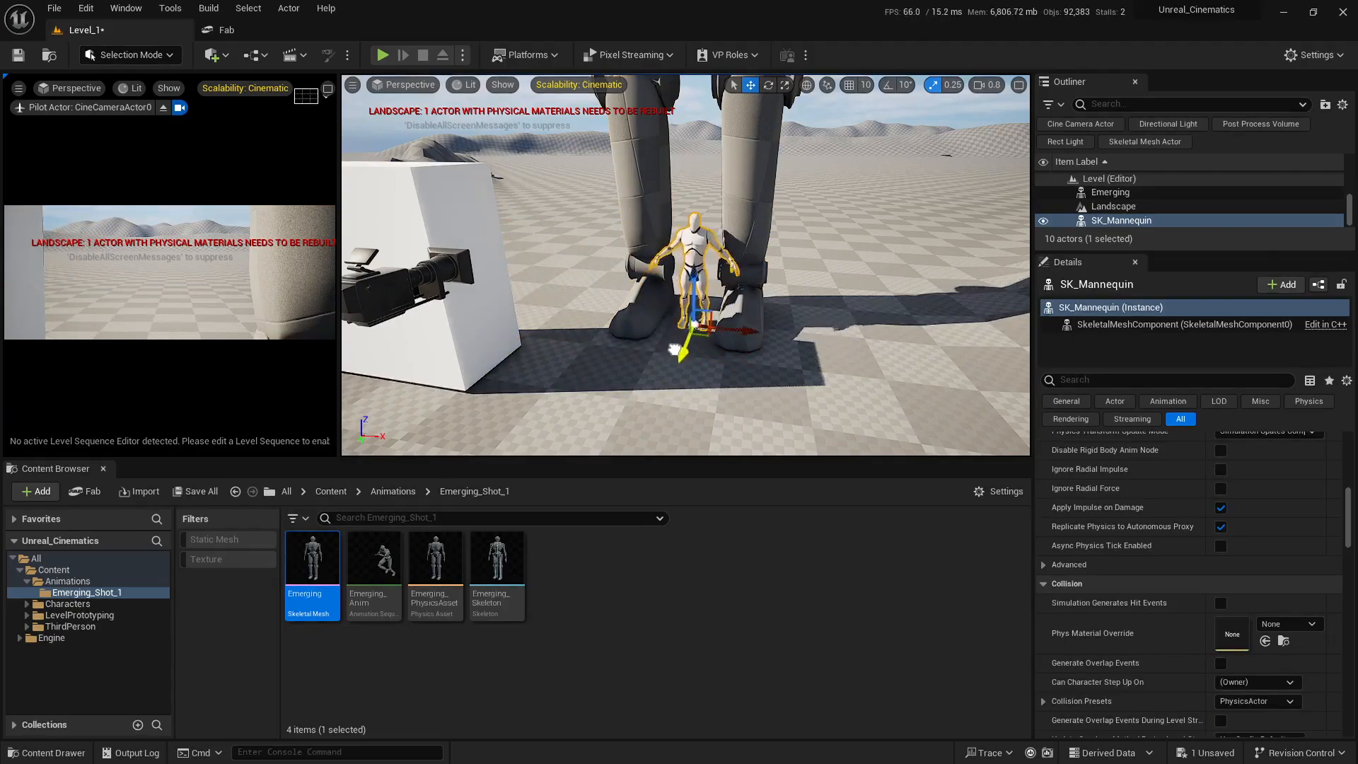
# Step: Scale the Emerging droid uniformly to 0.16 to approximate the mannequin's height
pyautogui.click(757, 176)
pyautogui.press('w')
pyautogui.moveTo(757, 176); pyautogui.dragTo(768, 141, button='right')
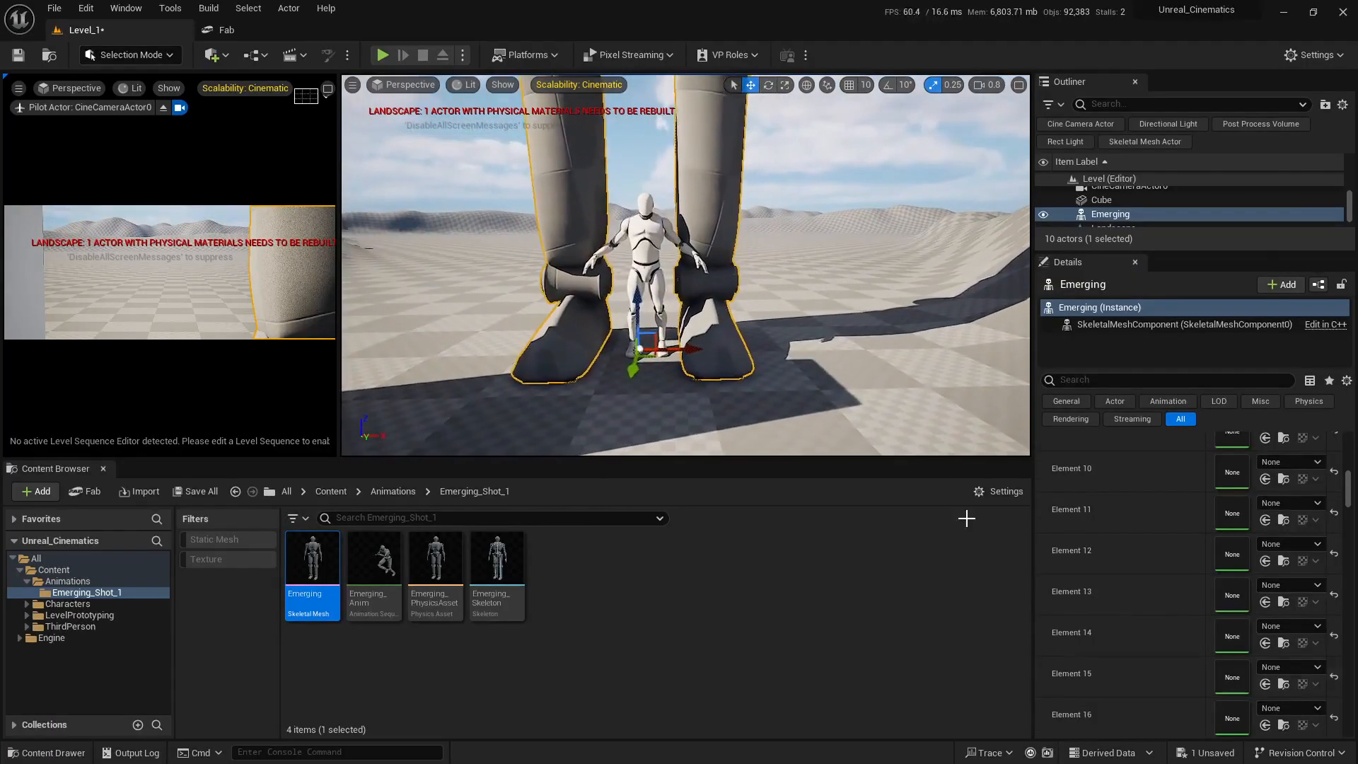
pyautogui.scroll(2, 1181, 594)
pyautogui.scroll(15, 1181, 595)
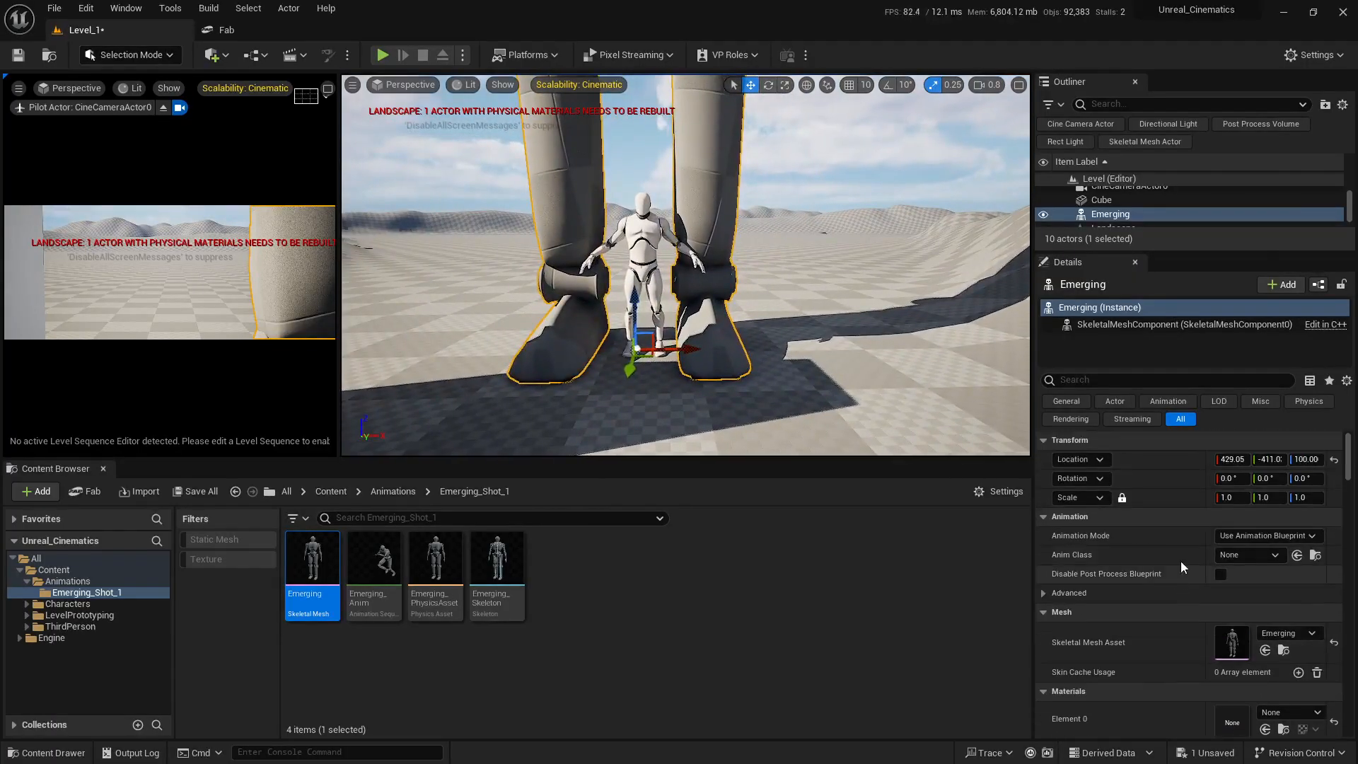
pyautogui.moveTo(1222, 498); pyautogui.dragTo(1162, 497)
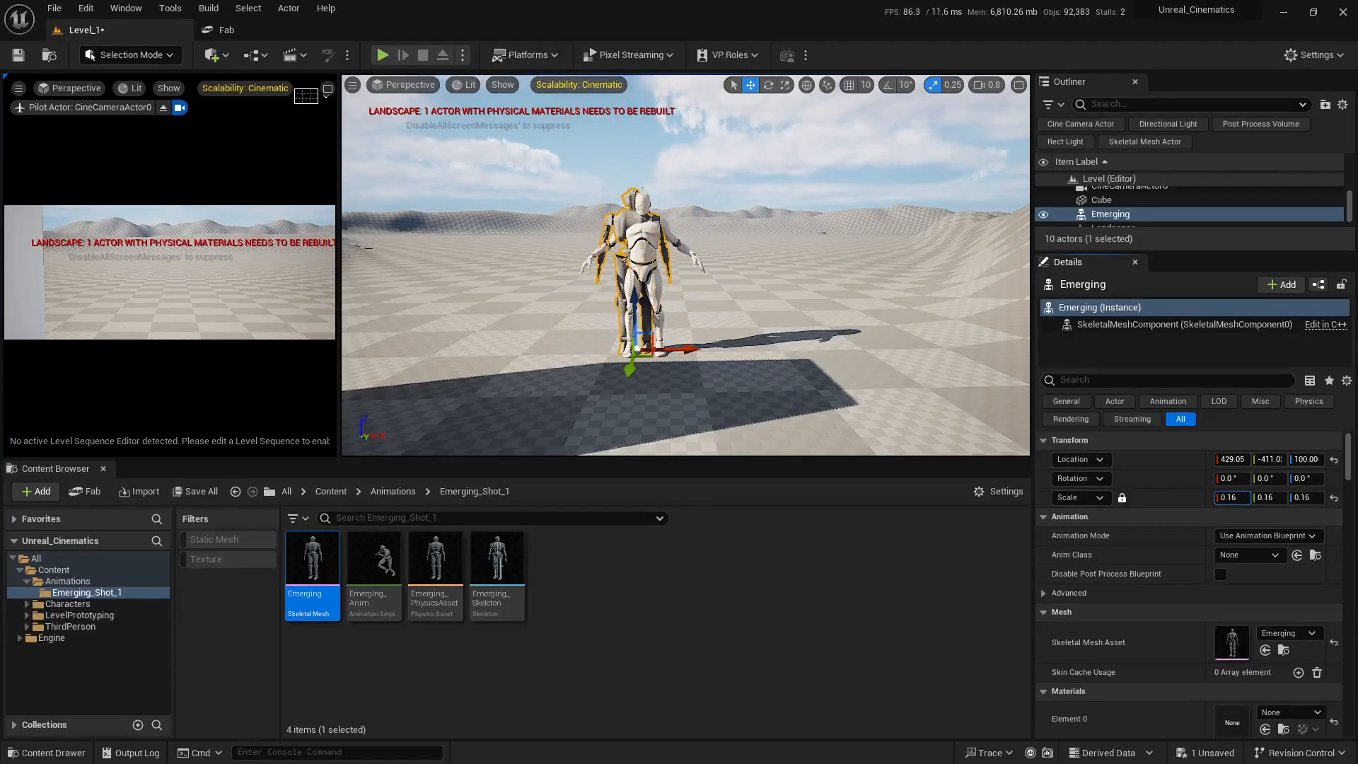
# Step: Move the Emerging droid along X and Y to about 439.8, -402.4 so it overlaps the mannequin for comparison
pyautogui.press('w')
pyautogui.moveTo(685, 265); pyautogui.dragTo(735, 368, button='right')
pyautogui.press('e')
pyautogui.scroll(-2, 684, 353)
pyautogui.press('s')
pyautogui.press('q')
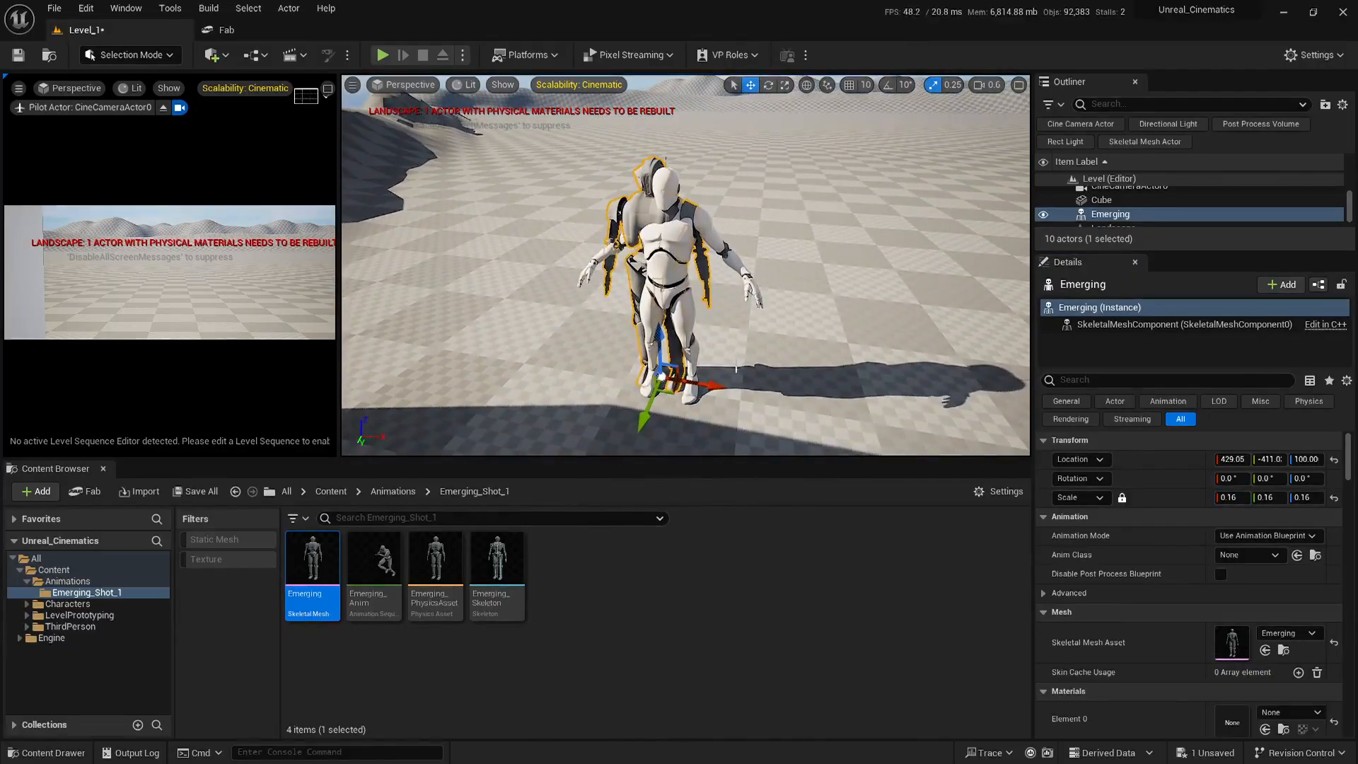
pyautogui.moveTo(713, 377); pyautogui.dragTo(729, 385)
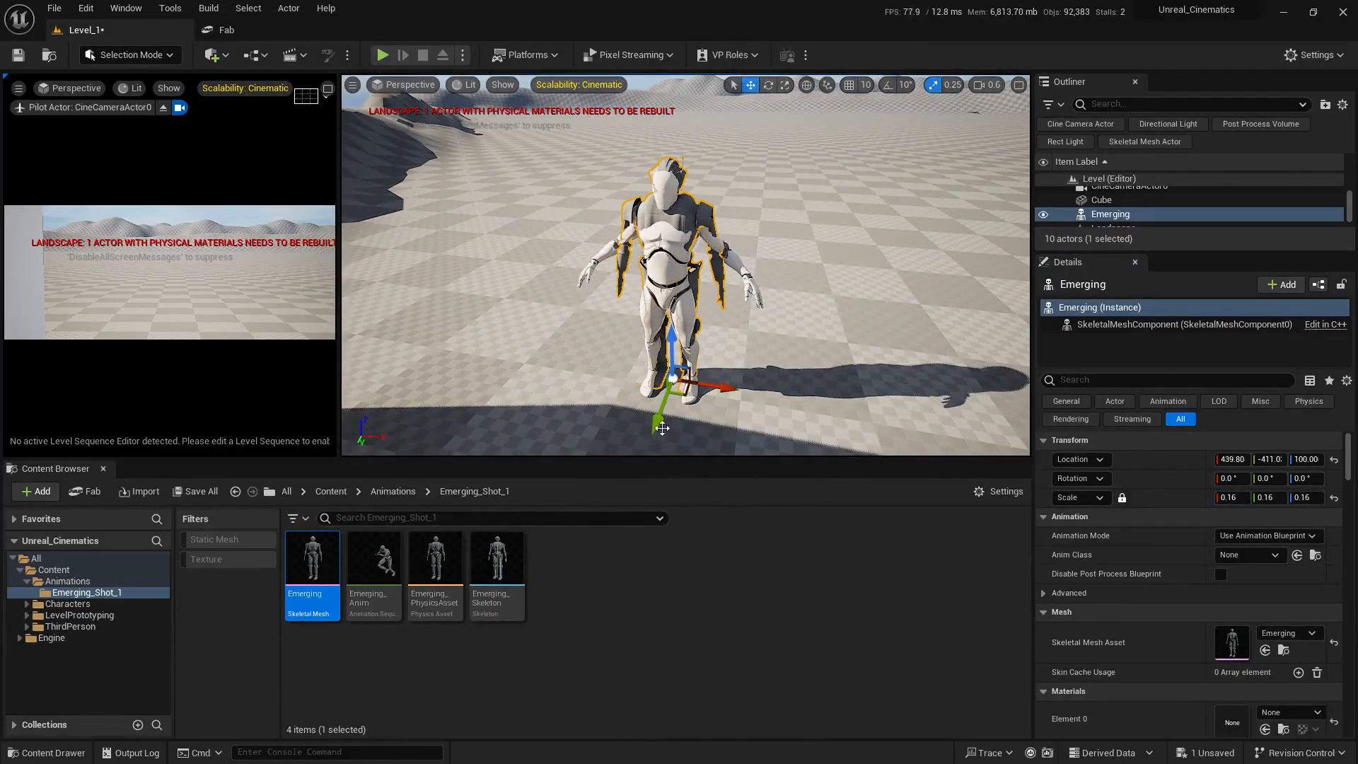
pyautogui.moveTo(656, 427); pyautogui.dragTo(656, 434)
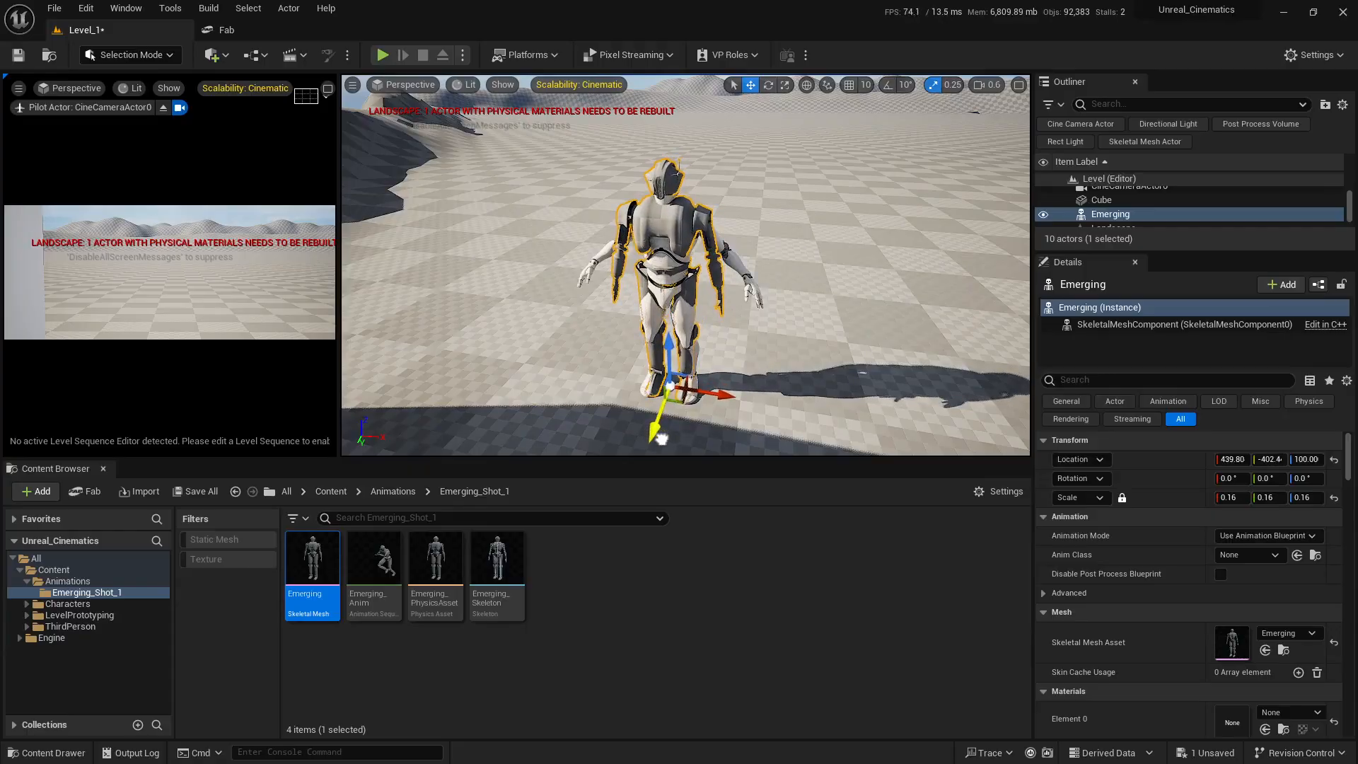
# Step: Set the Emerging droid's uniform scale to 0.155
pyautogui.moveTo(656, 434); pyautogui.dragTo(656, 434, button='right')
pyautogui.press('q')
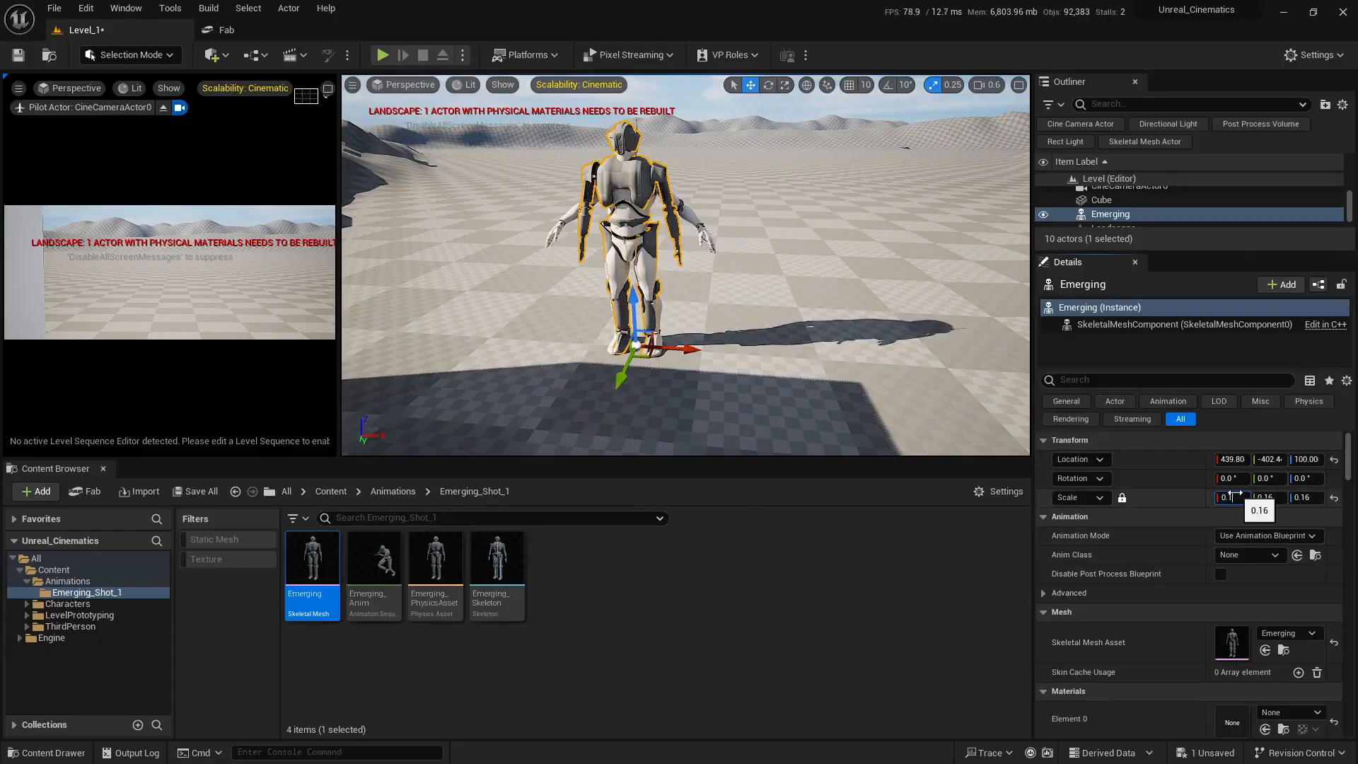
pyautogui.moveTo(1234, 493); pyautogui.dragTo(1232, 494)
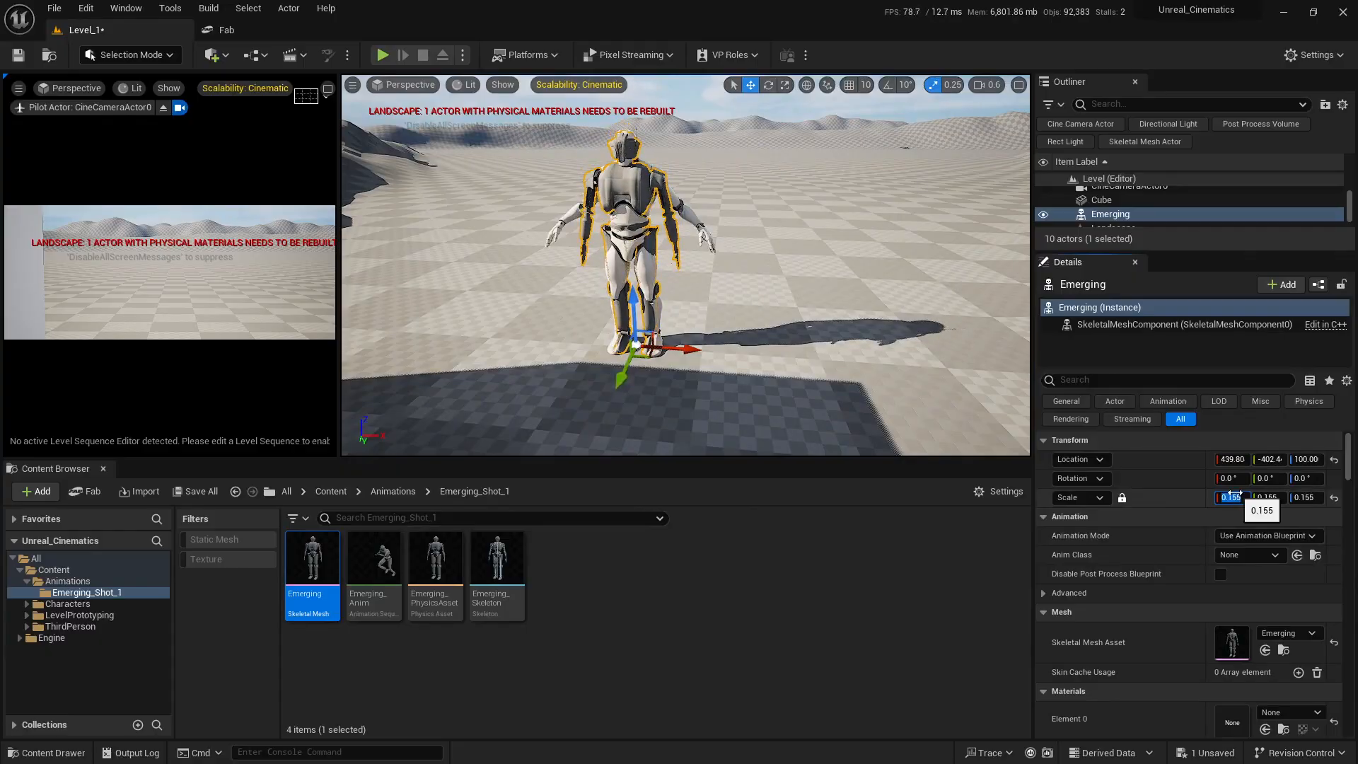
# Step: Move the Emerging droid clear of the mannequin to about X 391, Y -344 and delete SK_Mannequin
pyautogui.press('e')
pyautogui.moveTo(819, 452); pyautogui.dragTo(819, 453, button='right')
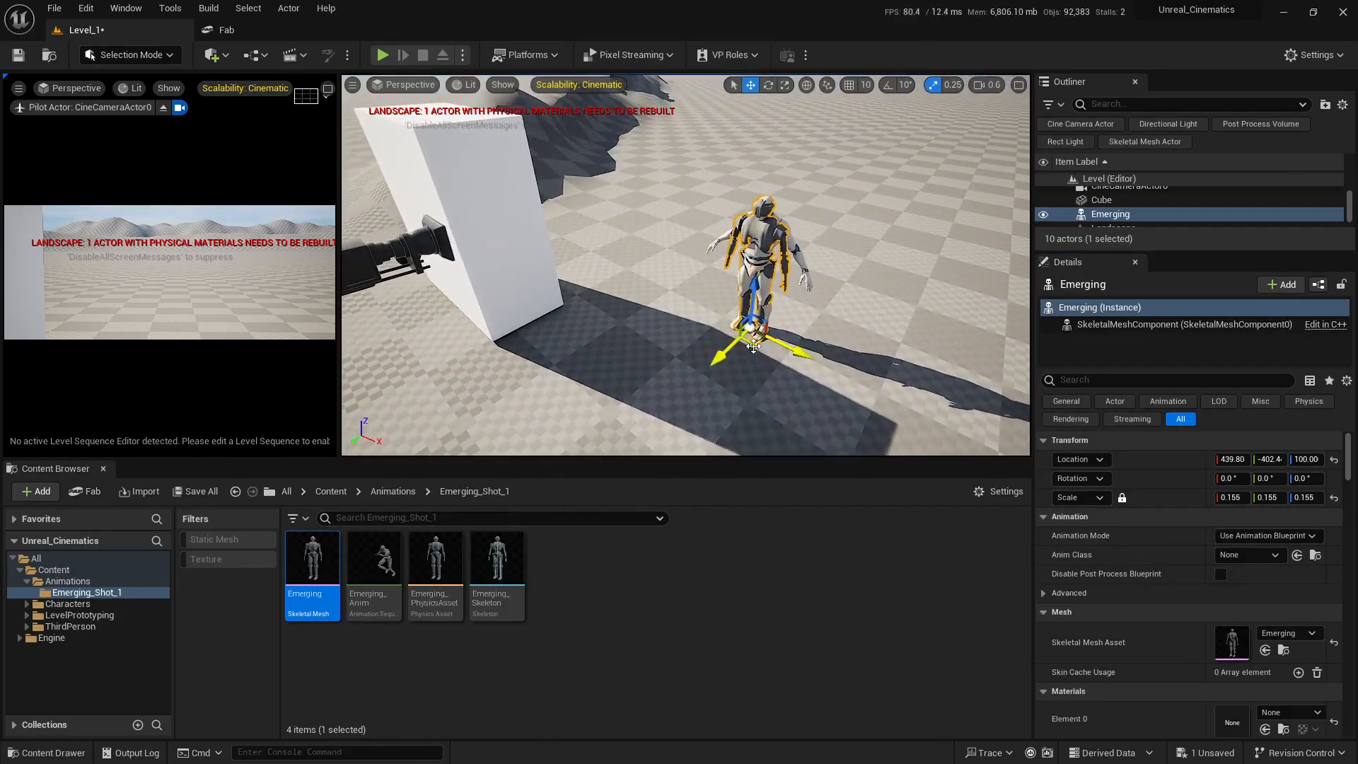
pyautogui.moveTo(754, 346); pyautogui.dragTo(694, 352)
pyautogui.click(768, 247)
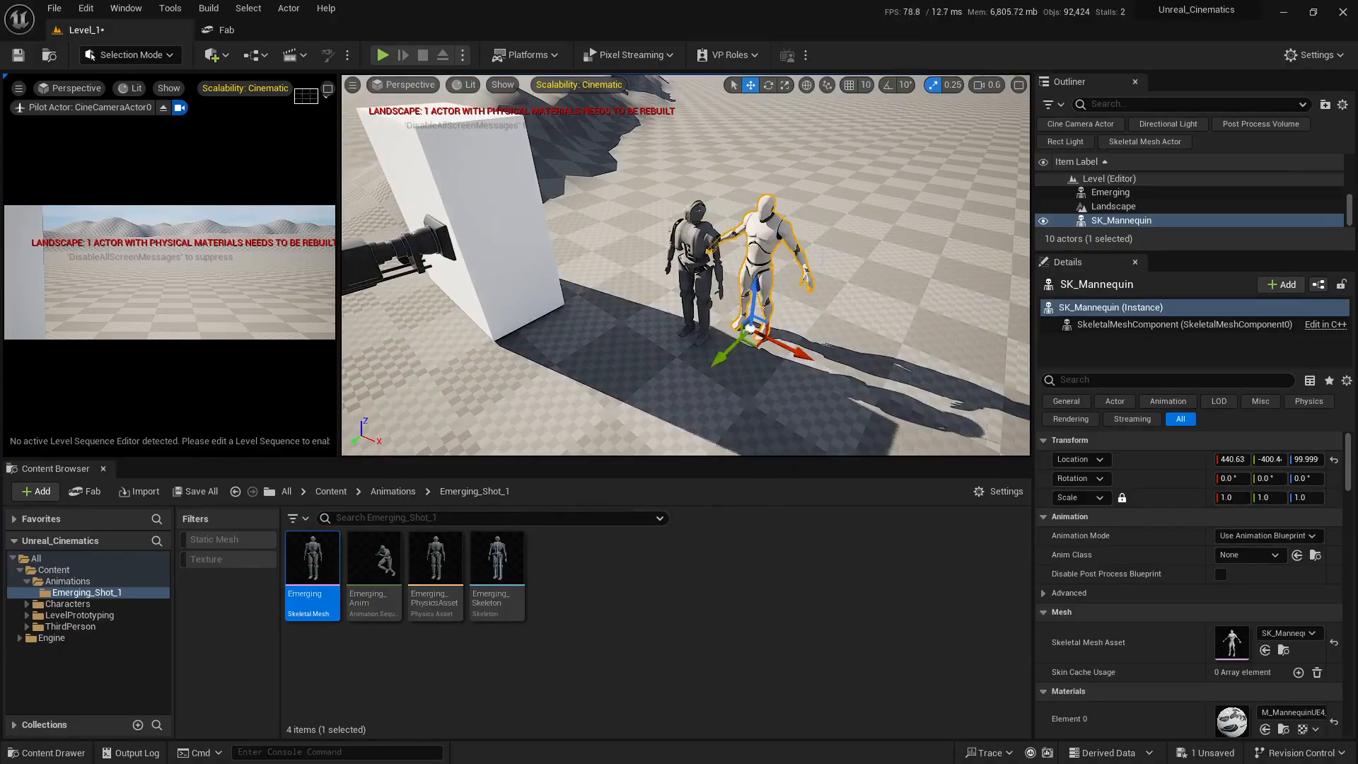
pyautogui.press('Delete')
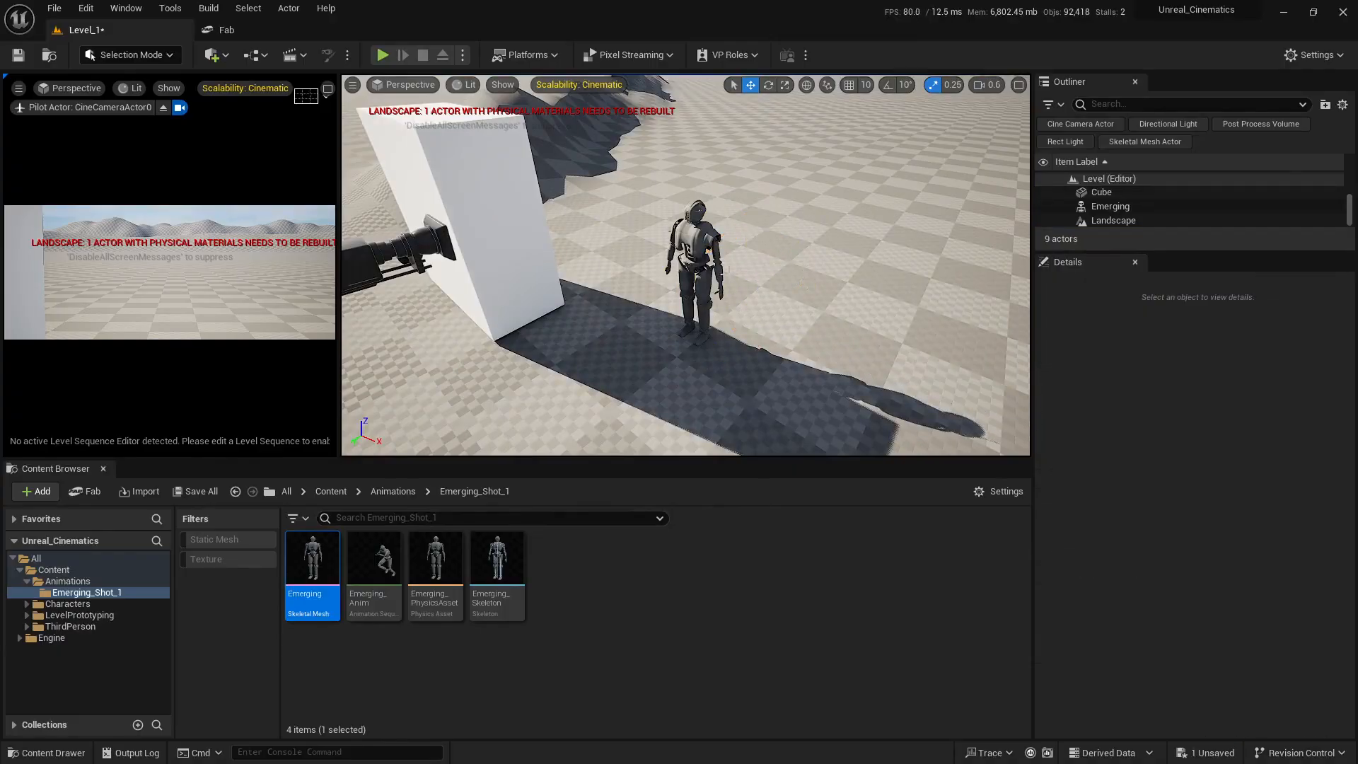
# Step: Examine the scaled droid's proportions beside the white cube from several angles
pyautogui.moveTo(686, 265); pyautogui.dragTo(774, 186, button='right')
pyautogui.scroll(-1, 686, 266)
pyautogui.press('w')
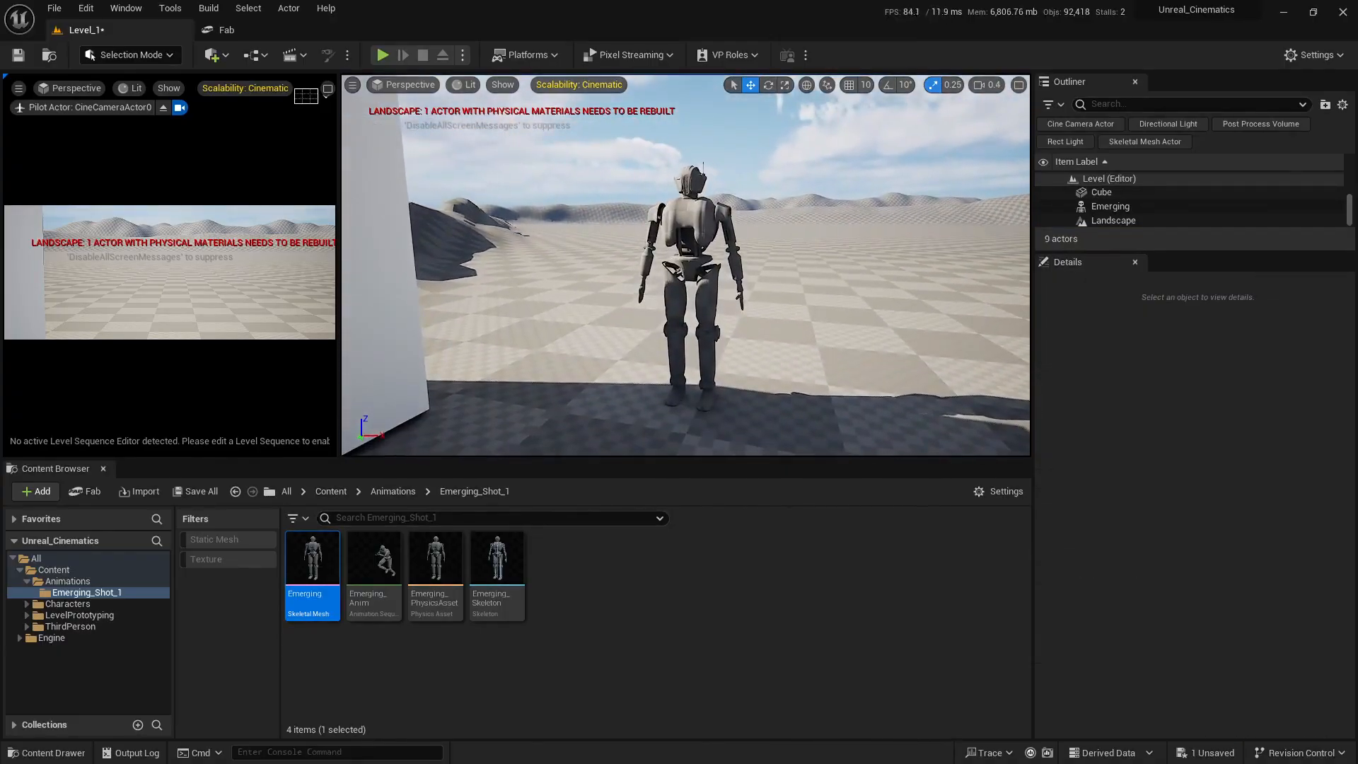
pyautogui.moveTo(726, 254); pyautogui.dragTo(663, 326, button='right')
pyautogui.press('s')
pyautogui.press('d')
pyautogui.press('e')
pyautogui.click(676, 640)
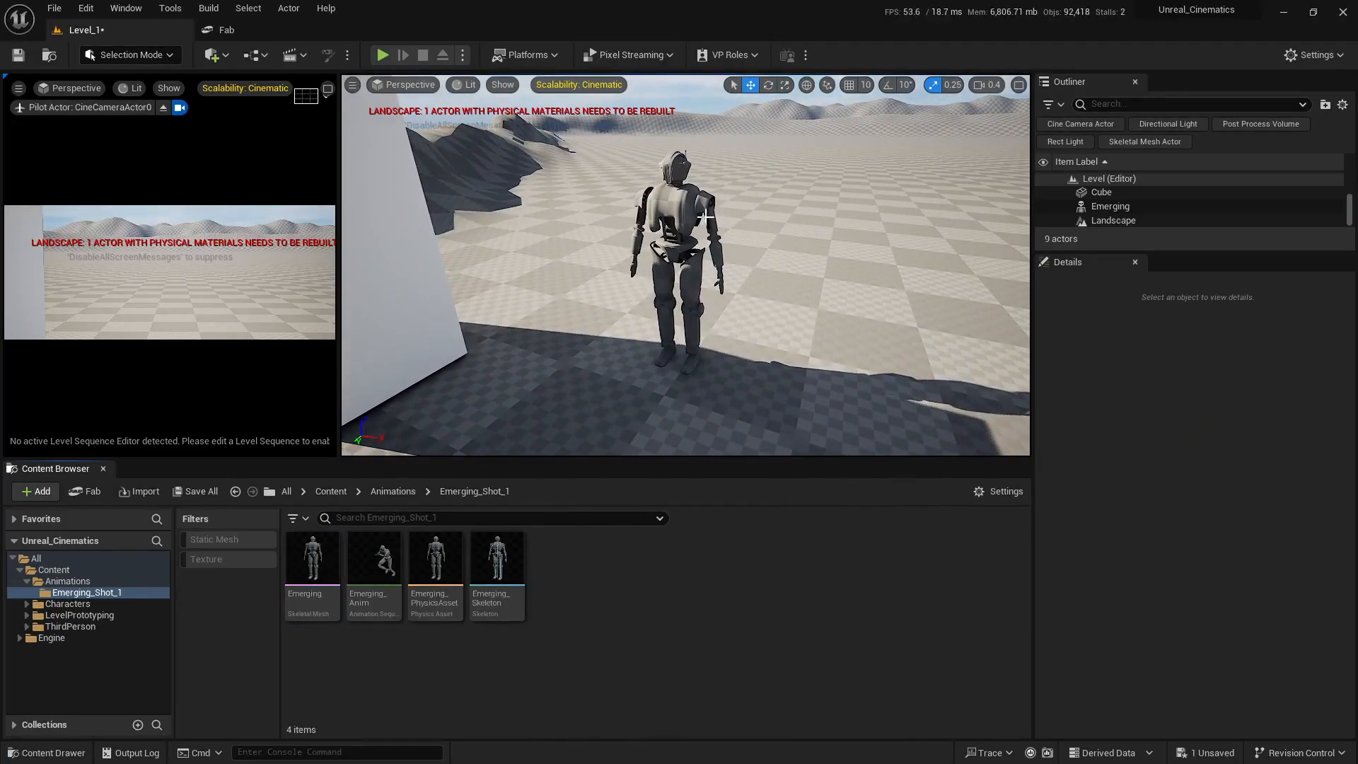
# Step: Move the Emerging droid away from the cube to about X 388, Y -606 and maximize the perspective viewport
pyautogui.click(659, 218)
pyautogui.press('e')
pyautogui.moveTo(659, 219); pyautogui.dragTo(630, 269, button='right')
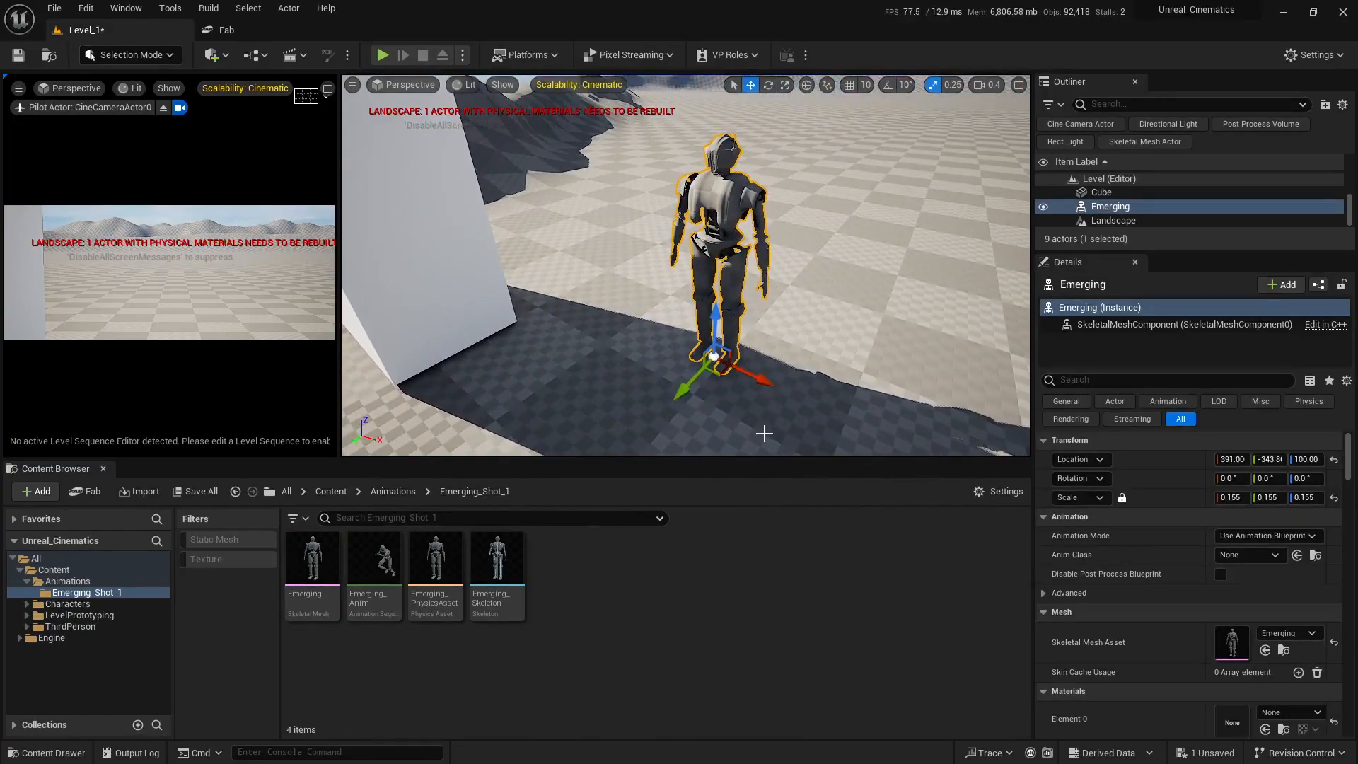
pyautogui.keyDown('shift'); pyautogui.moveTo(713, 372); pyautogui.dragTo(766, 332); pyautogui.keyUp('shift')
pyautogui.click(1019, 85)
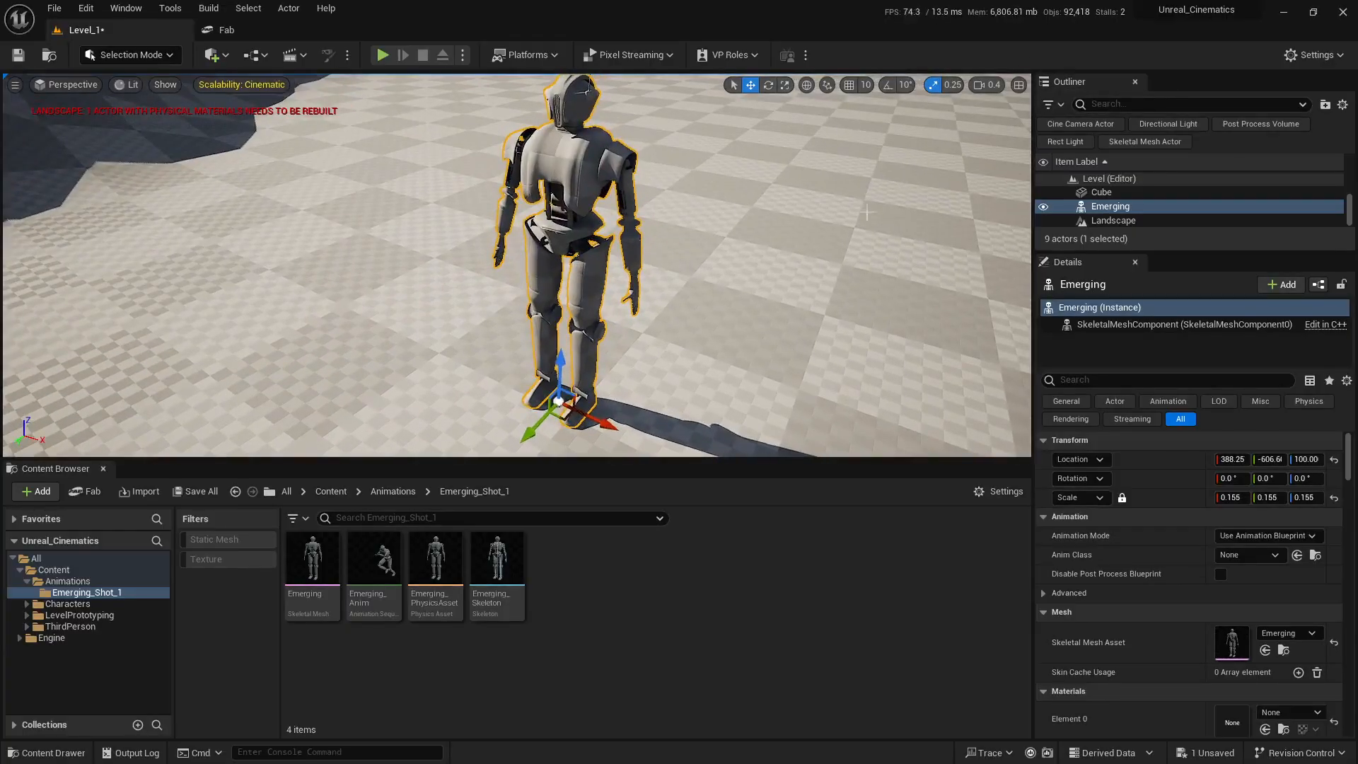
pyautogui.scroll(2, 517, 265)
pyautogui.moveTo(516, 265); pyautogui.dragTo(492, 251, button='right')
# Step: Create a folder named Custom_Materials inside the Content folder and open it
pyautogui.click(63, 570)
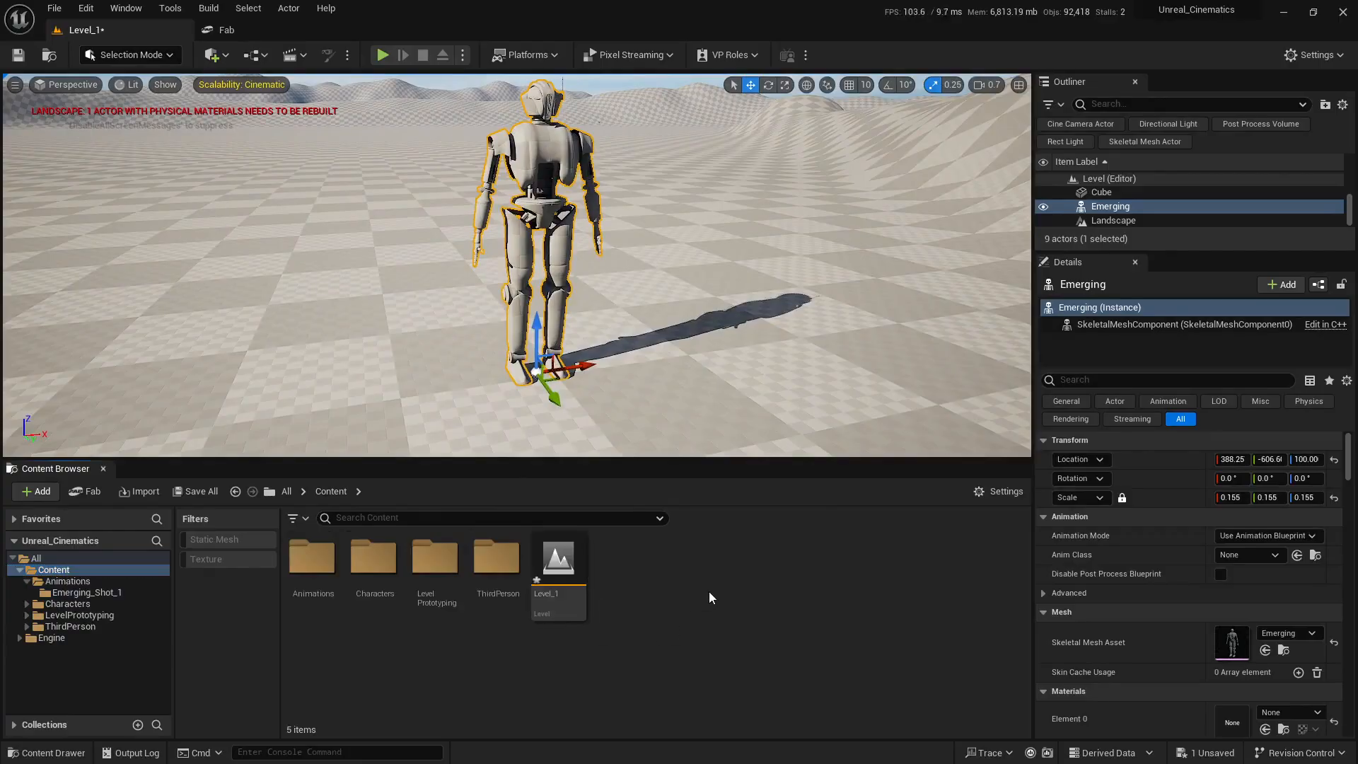
pyautogui.rightClick(681, 628)
pyautogui.click(733, 108)
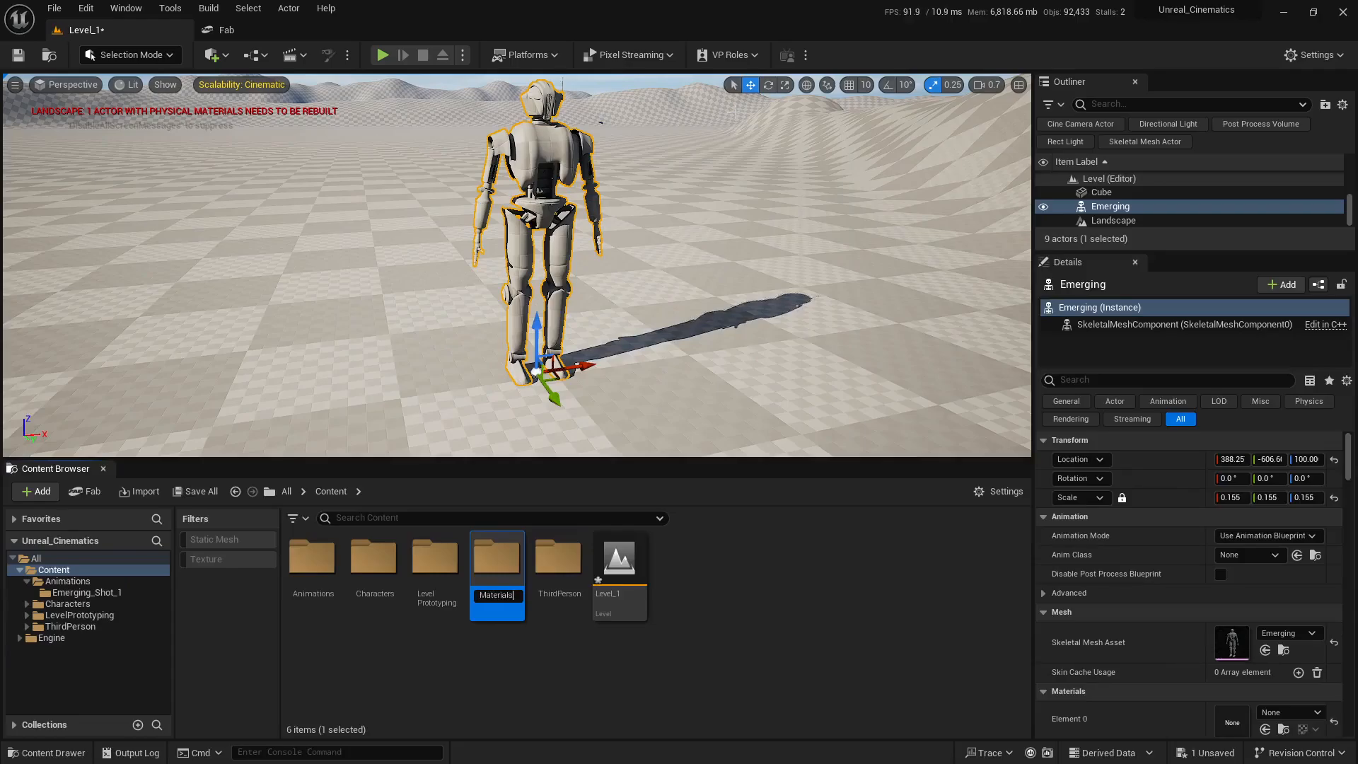
pyautogui.write('Custom_Materials')
pyautogui.press('Return')
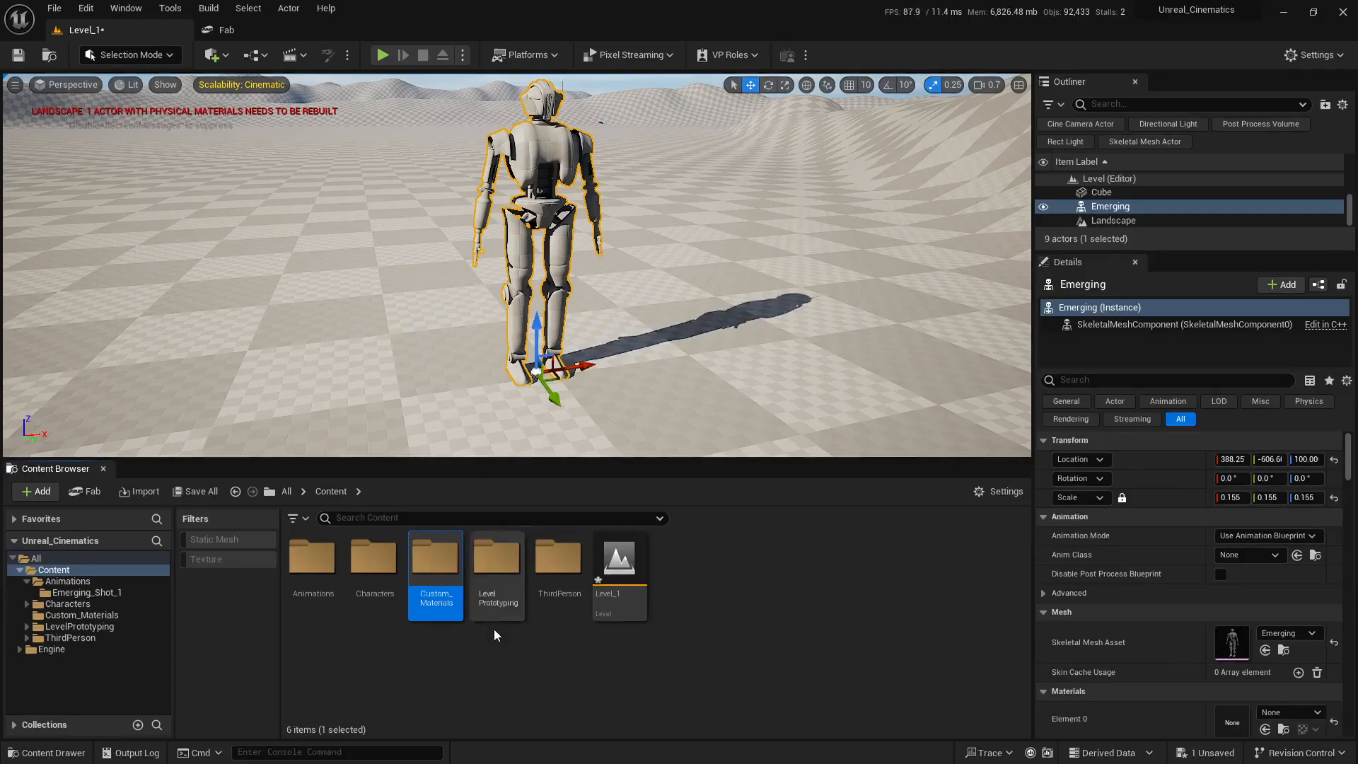
pyautogui.doubleClick(443, 558)
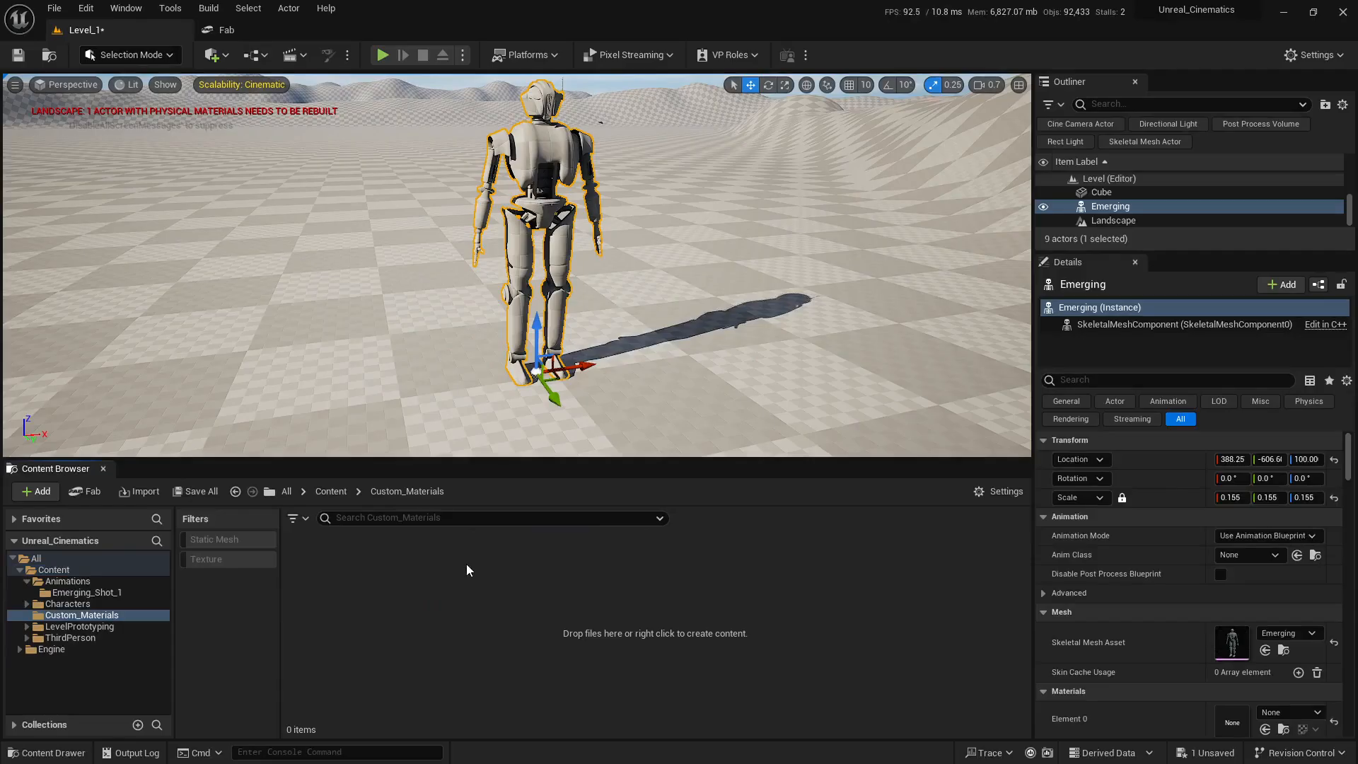
# Step: Create a new material named M_Basic in the Custom_Materials folder
pyautogui.moveTo(635, 340); pyautogui.dragTo(467, 283, button='right')
pyautogui.press('w')
pyautogui.moveTo(656, 320)
pyautogui.mouseDown(button='right')
pyautogui.moveTo(655, 306)
pyautogui.moveTo(656, 320)
pyautogui.moveTo(607, 339)
pyautogui.moveTo(626, 322)
pyautogui.moveTo(615, 309)
pyautogui.moveTo(680, 314)
pyautogui.moveTo(665, 311)
pyautogui.mouseUp(button='right')
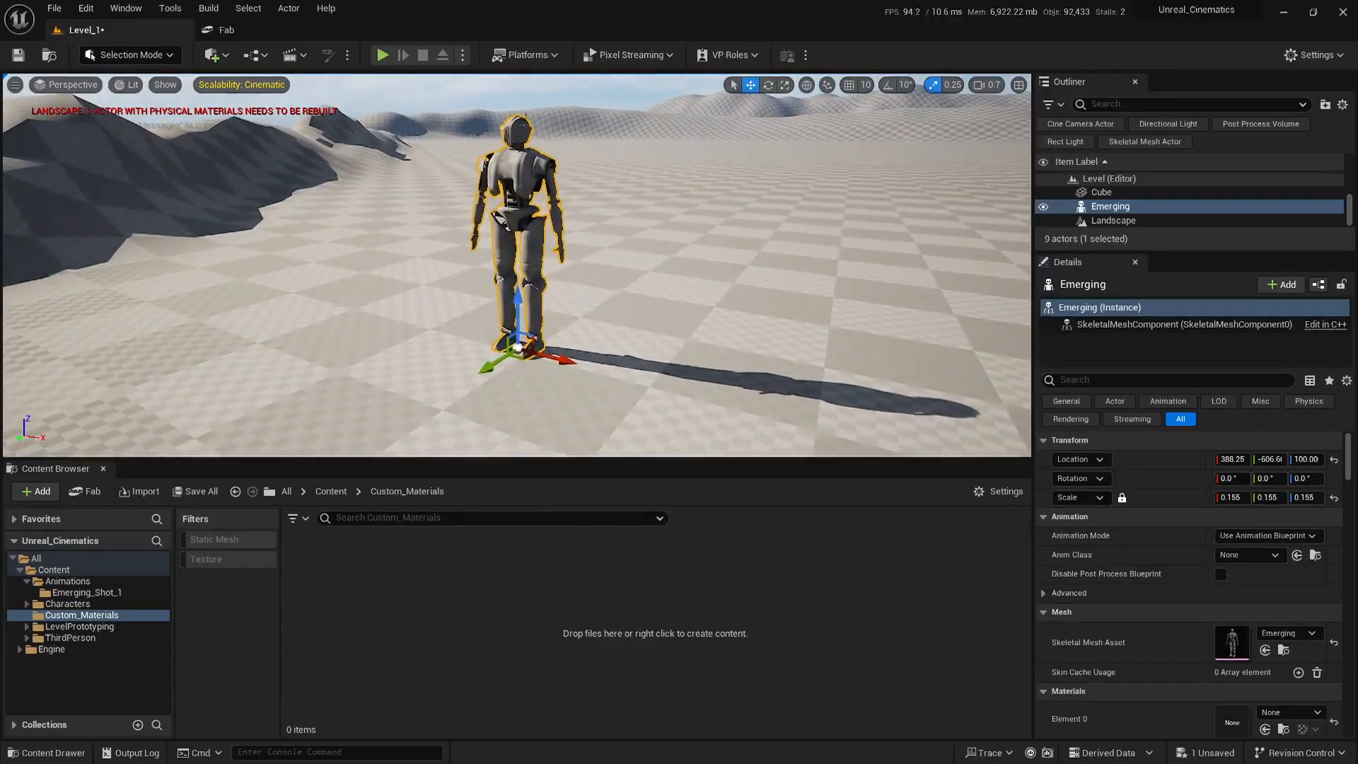
pyautogui.rightClick(427, 645)
pyautogui.click(488, 267)
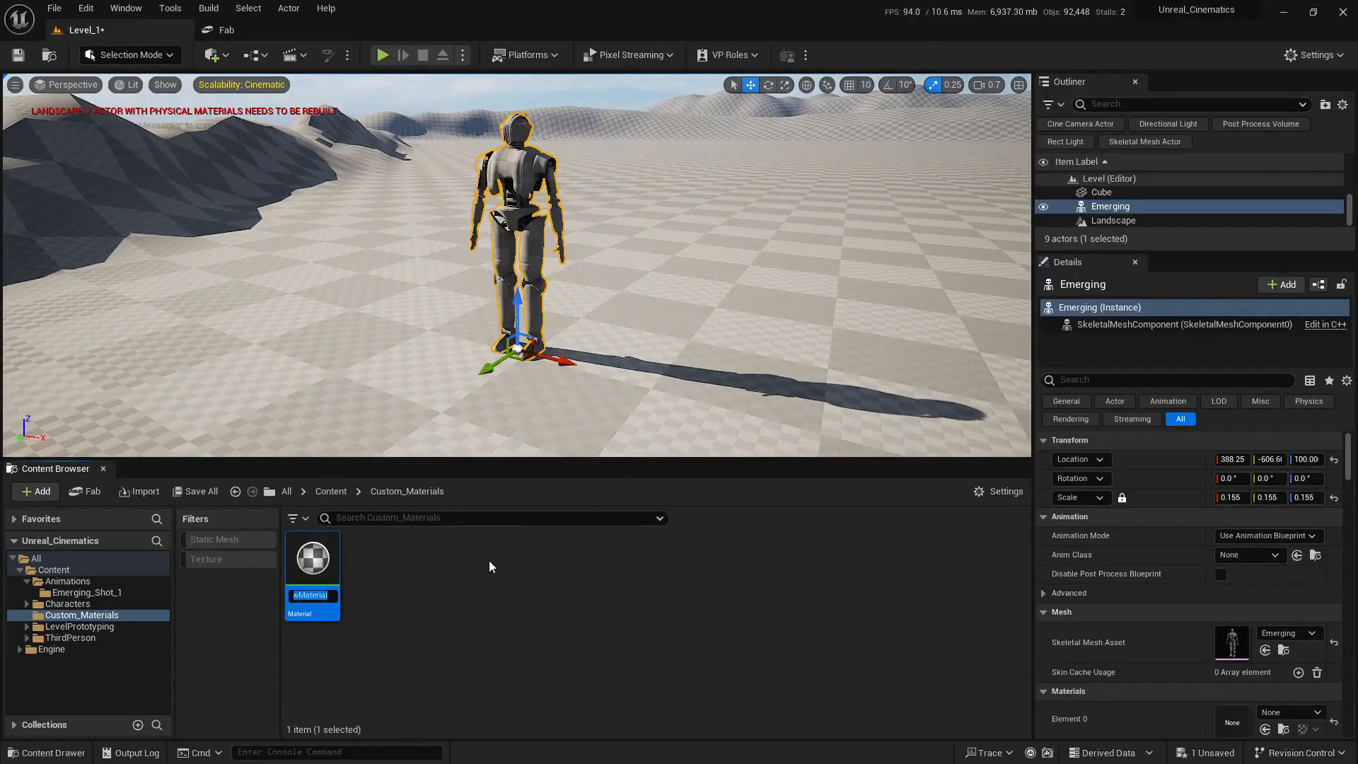
pyautogui.write('M_Basic')
pyautogui.press('Return')
# Step: Open M_Basic and promote its Base Color and Metallic inputs to parameters, placing the nodes clear of the output node
pyautogui.doubleClick(315, 544)
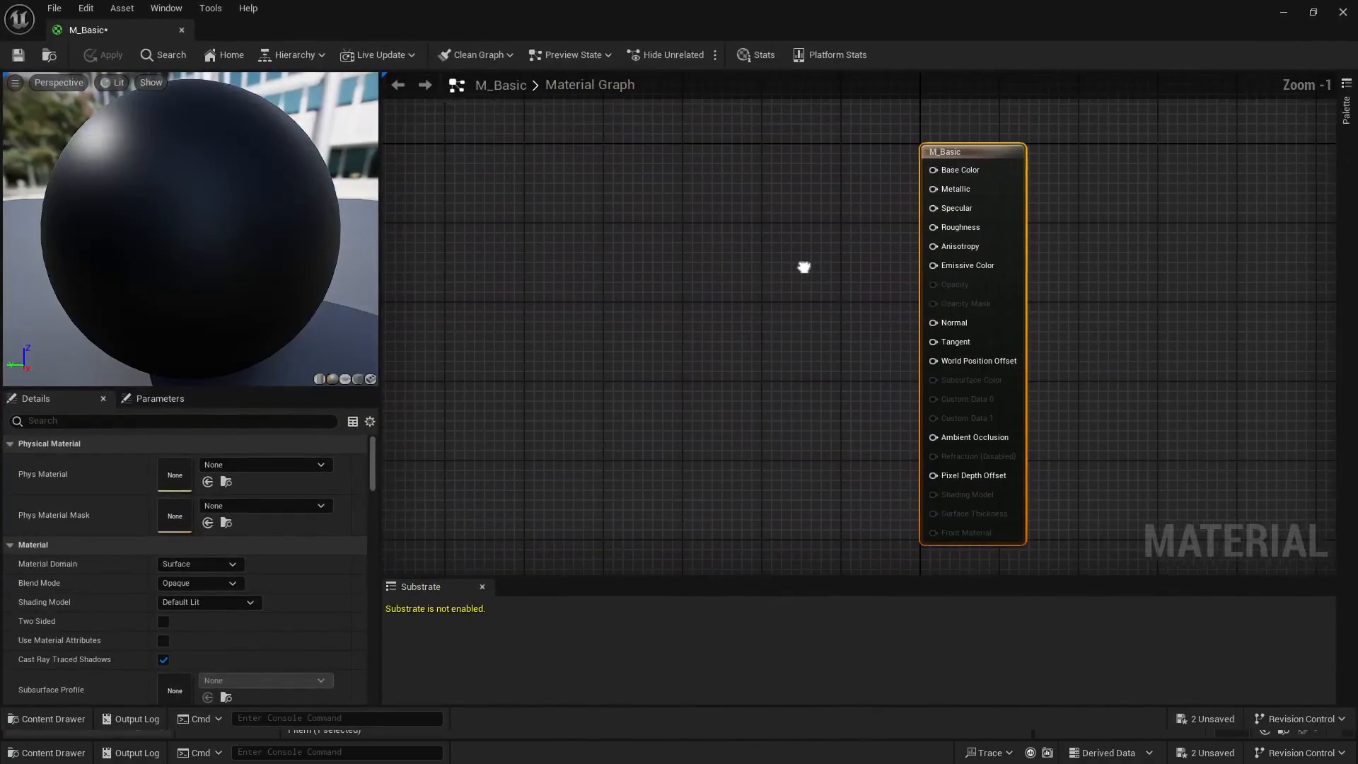
pyautogui.rightClick(949, 178)
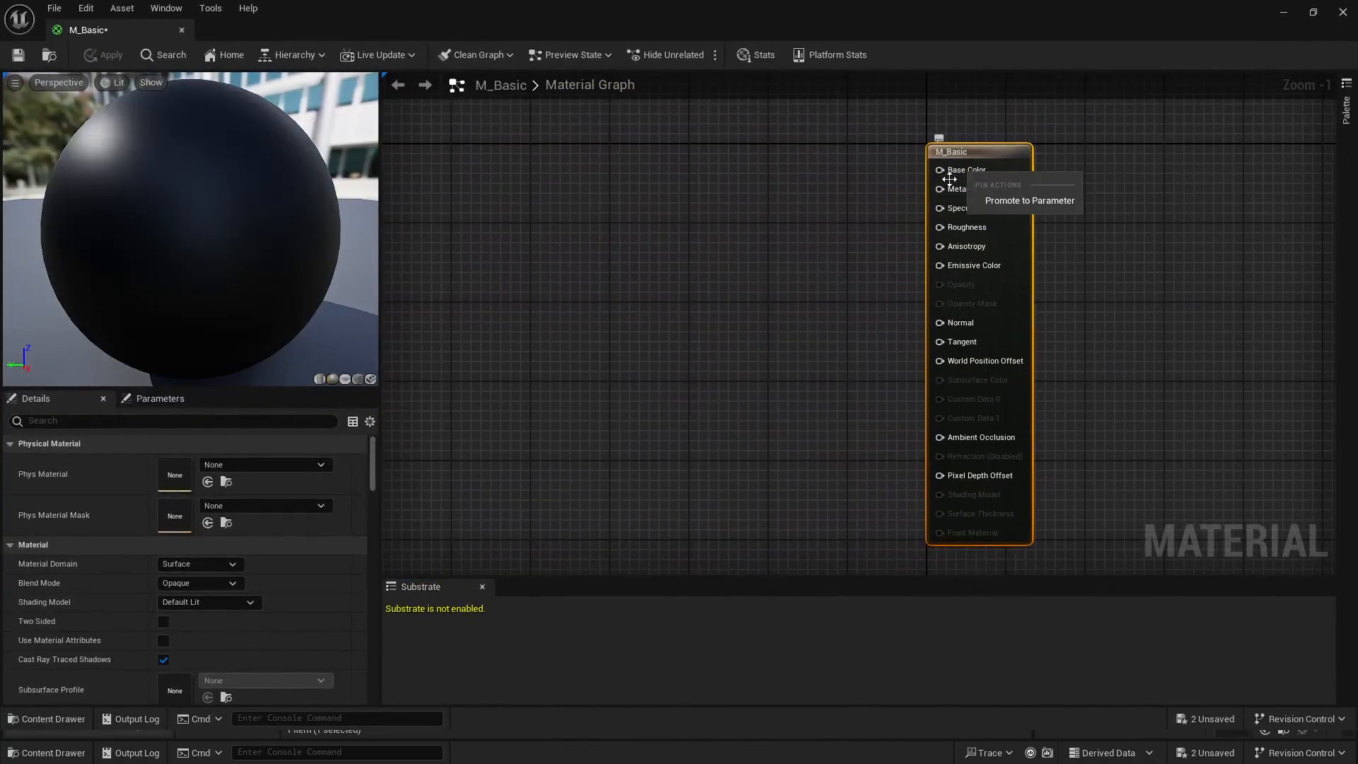
pyautogui.click(1024, 201)
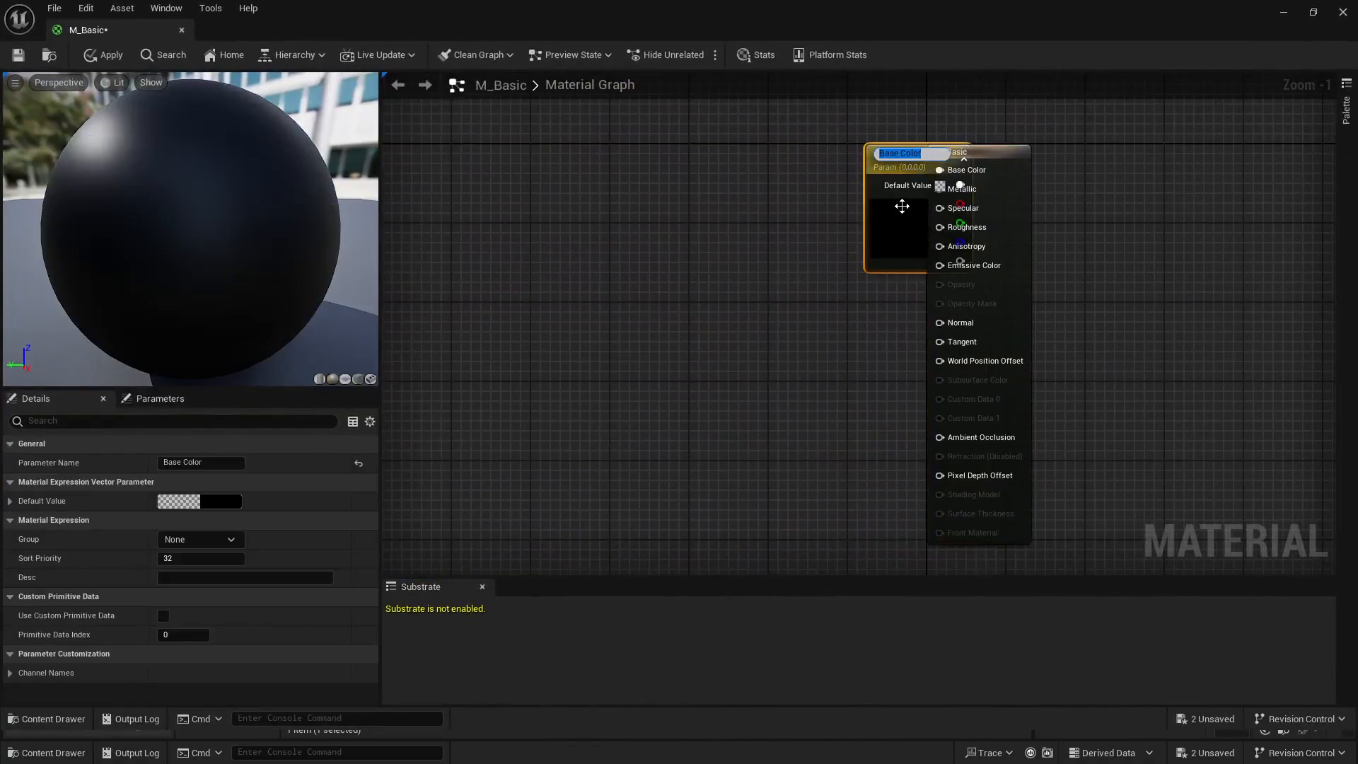
pyautogui.rightClick(955, 190)
pyautogui.click(1000, 212)
pyautogui.moveTo(870, 198); pyautogui.dragTo(581, 251)
# Step: Promote the Specular and Roughness inputs to parameters and stack their nodes below the Metallic parameter
pyautogui.rightClick(983, 211)
pyautogui.click(1019, 233)
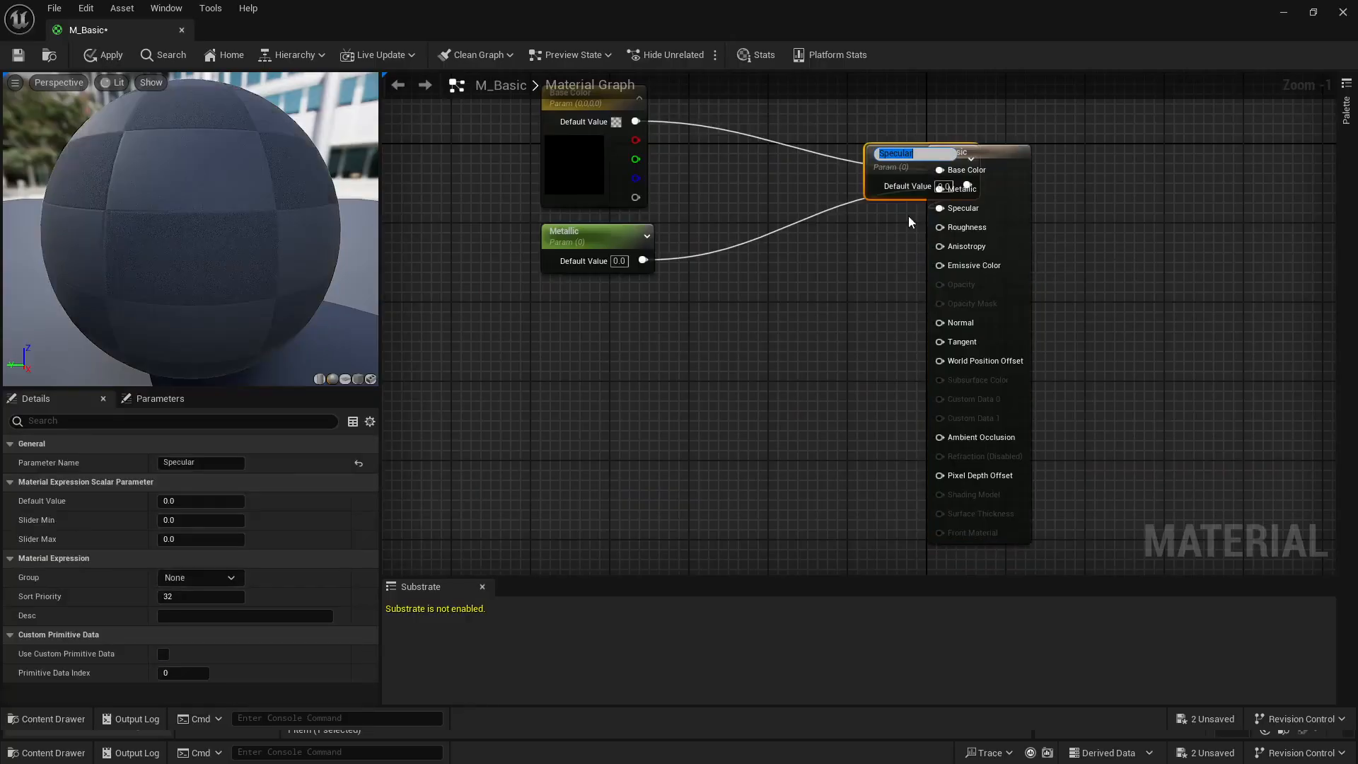
pyautogui.moveTo(907, 178); pyautogui.dragTo(591, 322)
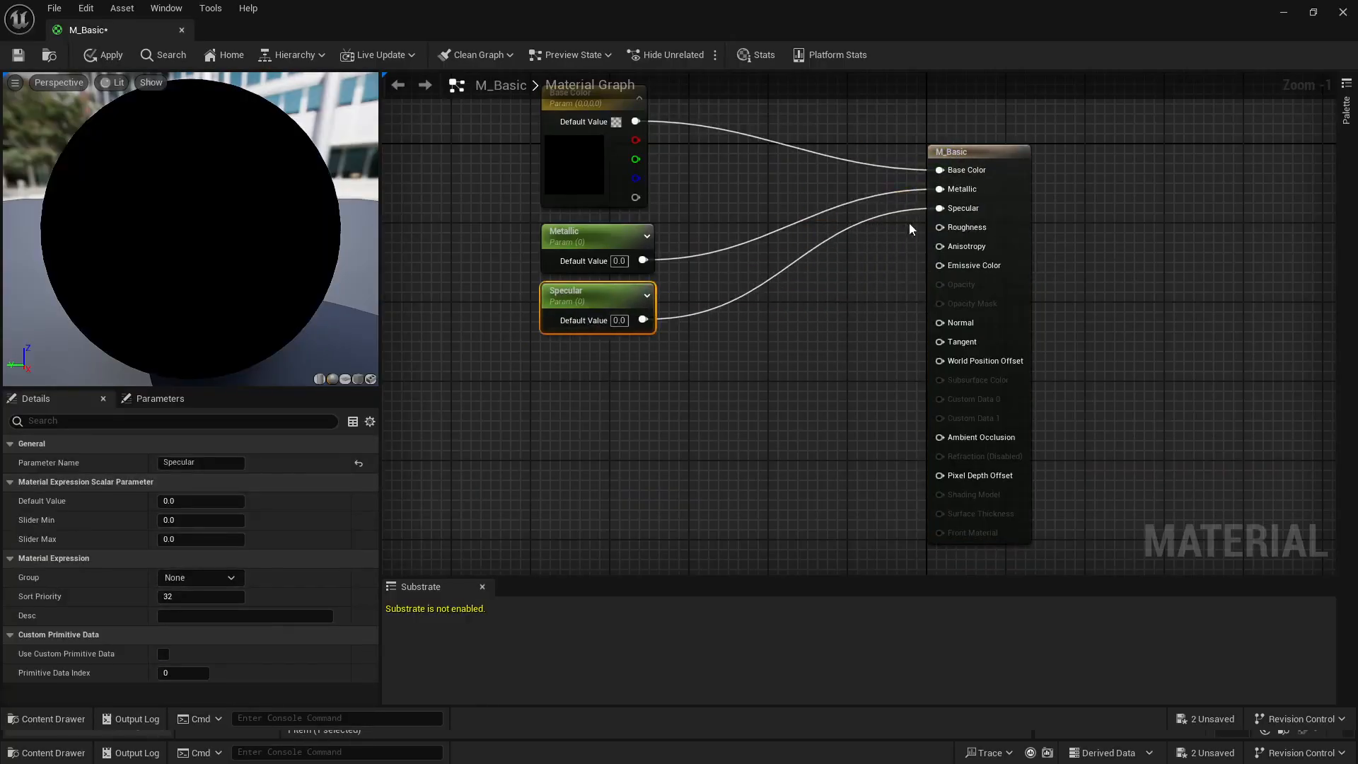
pyautogui.rightClick(969, 227)
pyautogui.click(1019, 251)
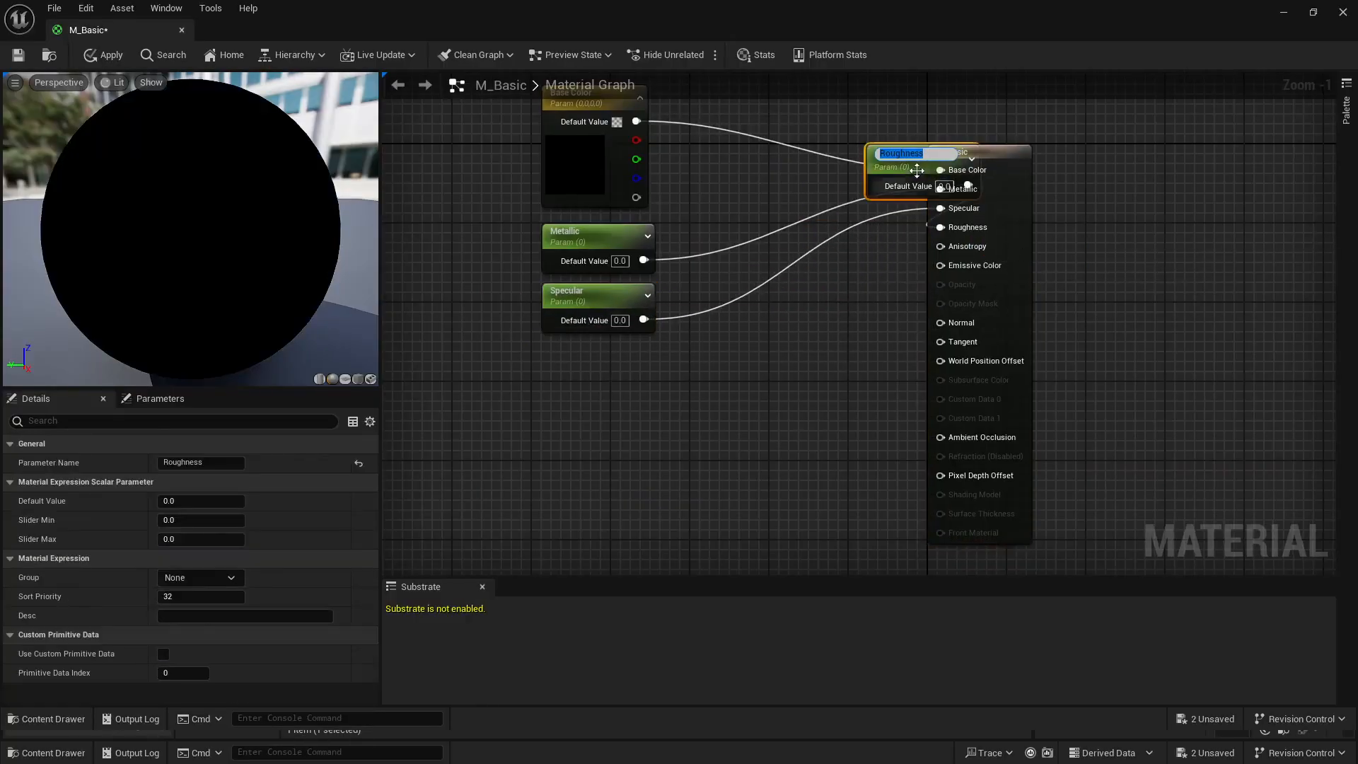
pyautogui.moveTo(927, 170); pyautogui.dragTo(605, 372)
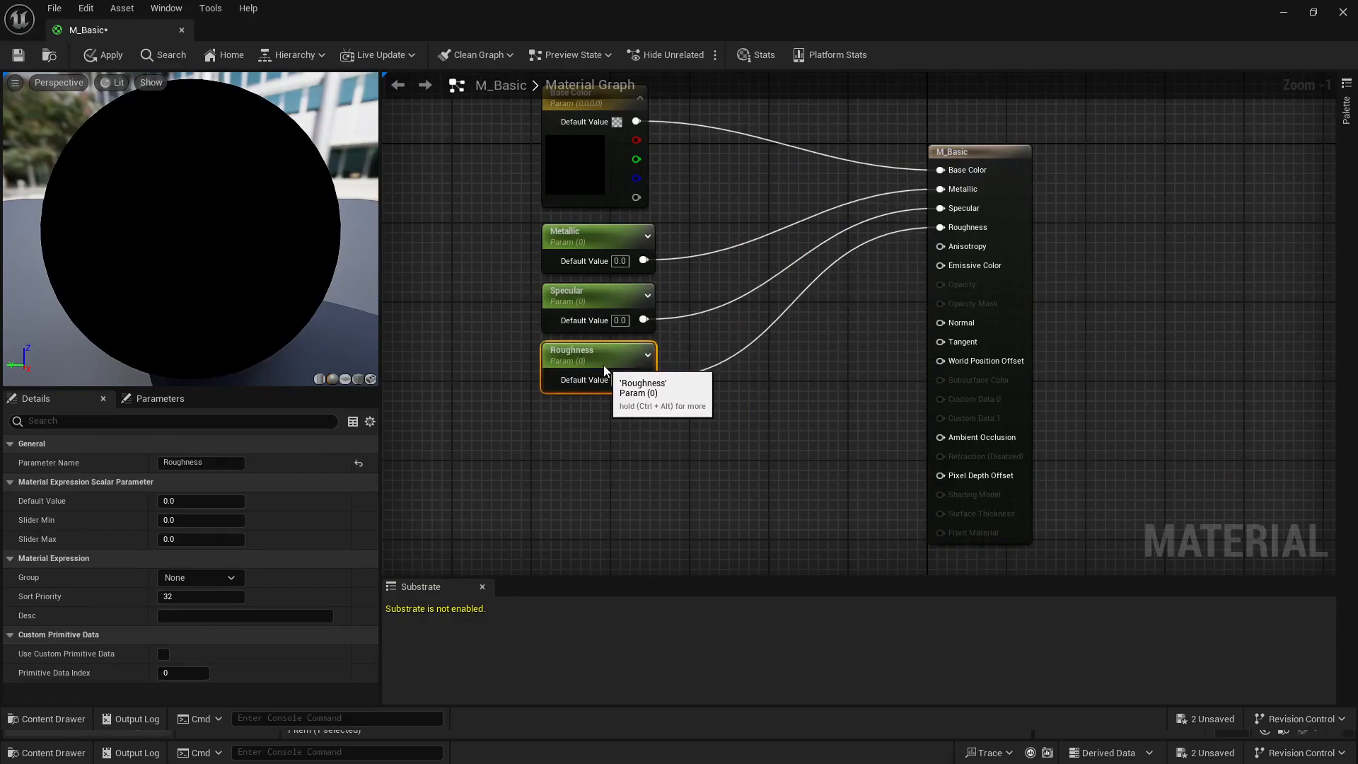
# Step: Set the slider maximum of the Roughness, Specular and Metallic parameters to 1
pyautogui.click(201, 539)
pyautogui.write('1')
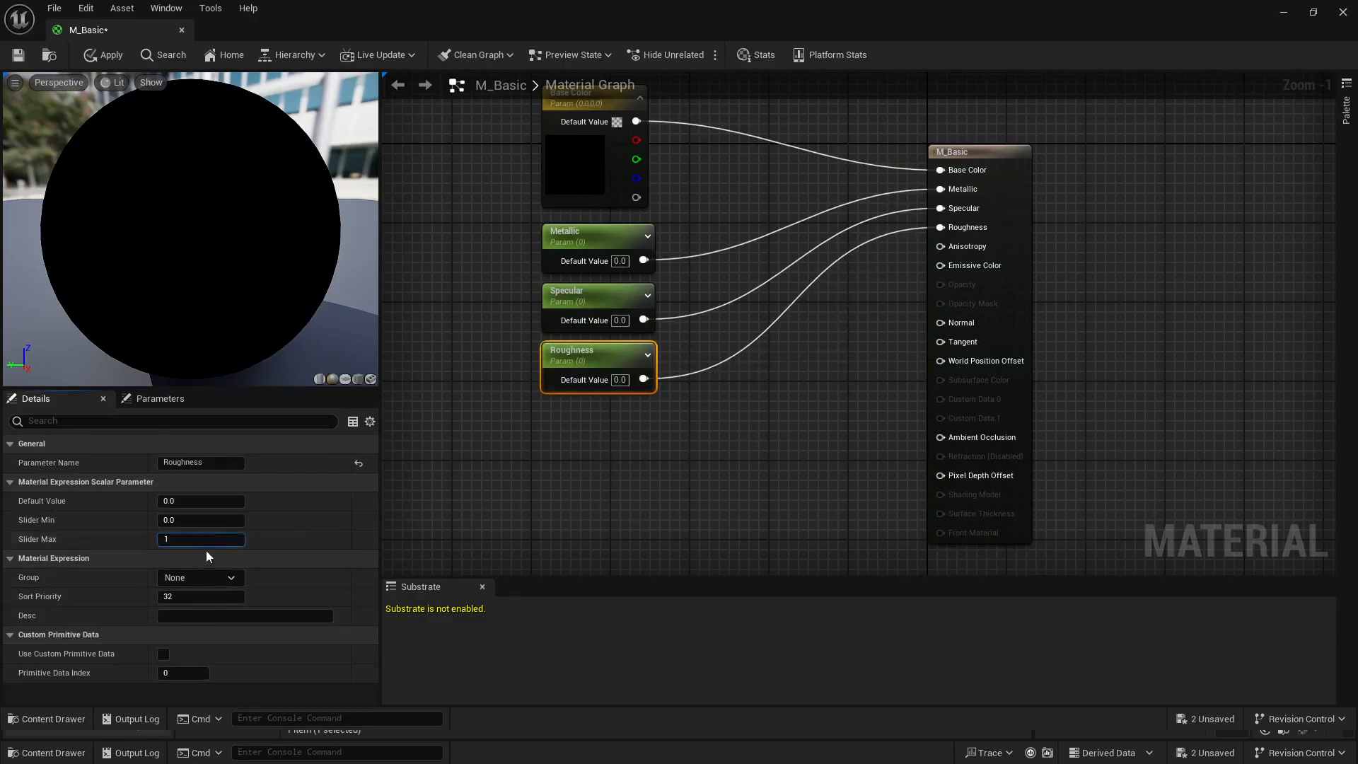
pyautogui.click(587, 293)
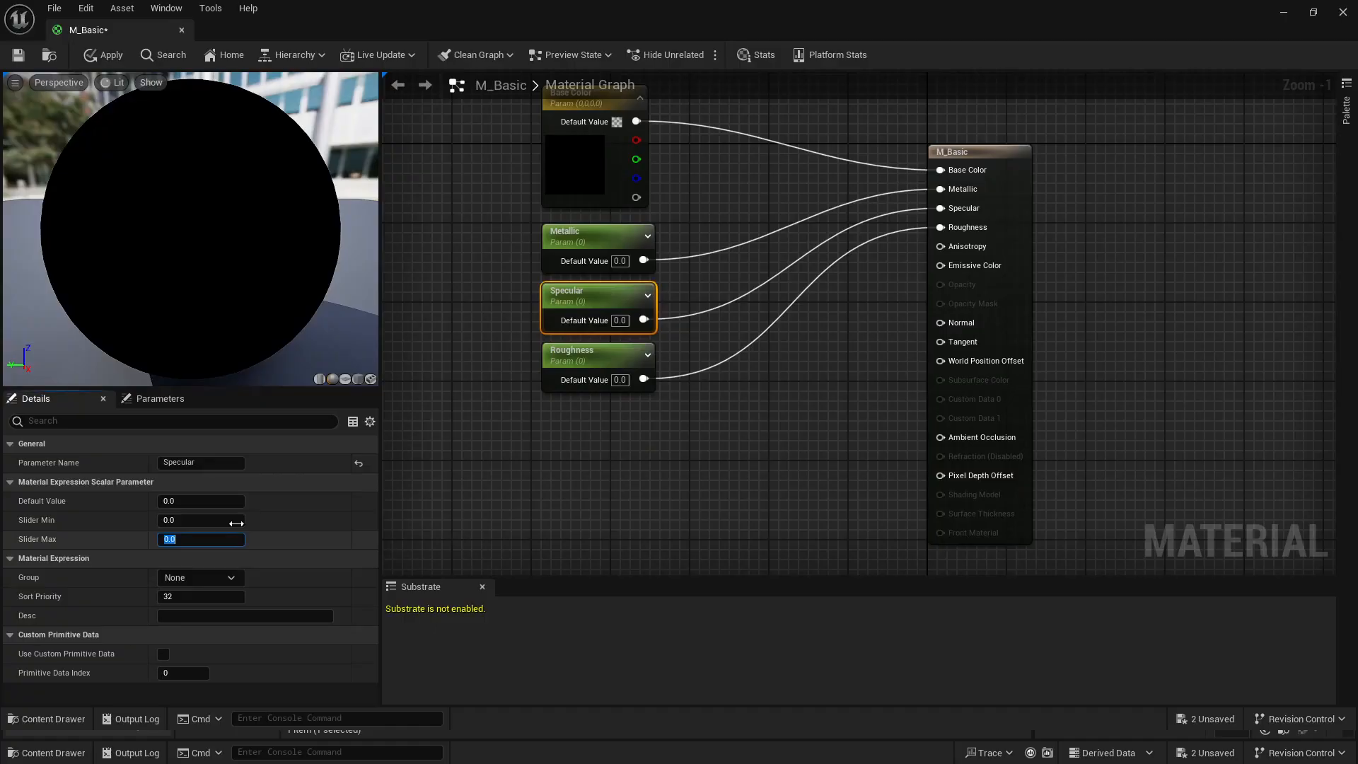
pyautogui.click(573, 234)
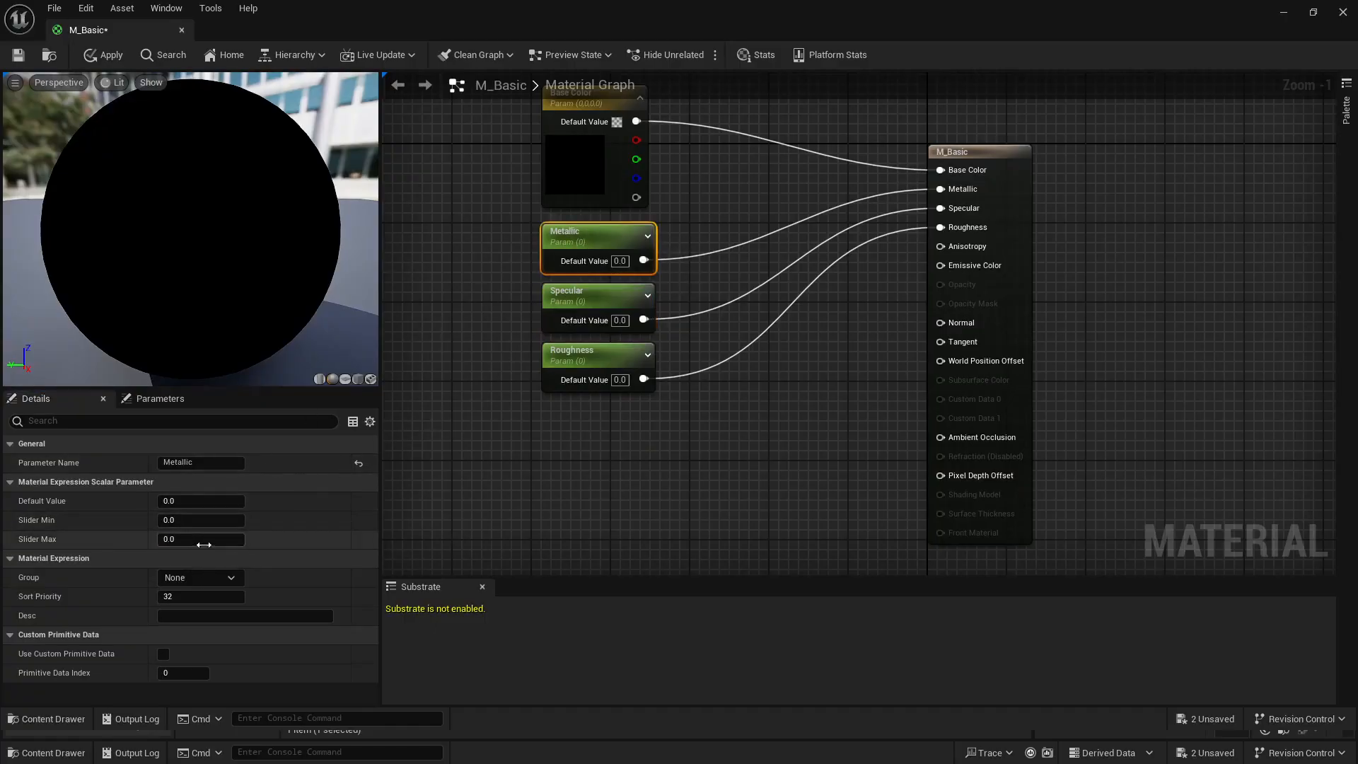
pyautogui.click(639, 543)
# Step: Set the Base Color parameter's default to a light grey with a value of about 0.646
pyautogui.scroll(-1, 697, 427)
pyautogui.doubleClick(602, 226)
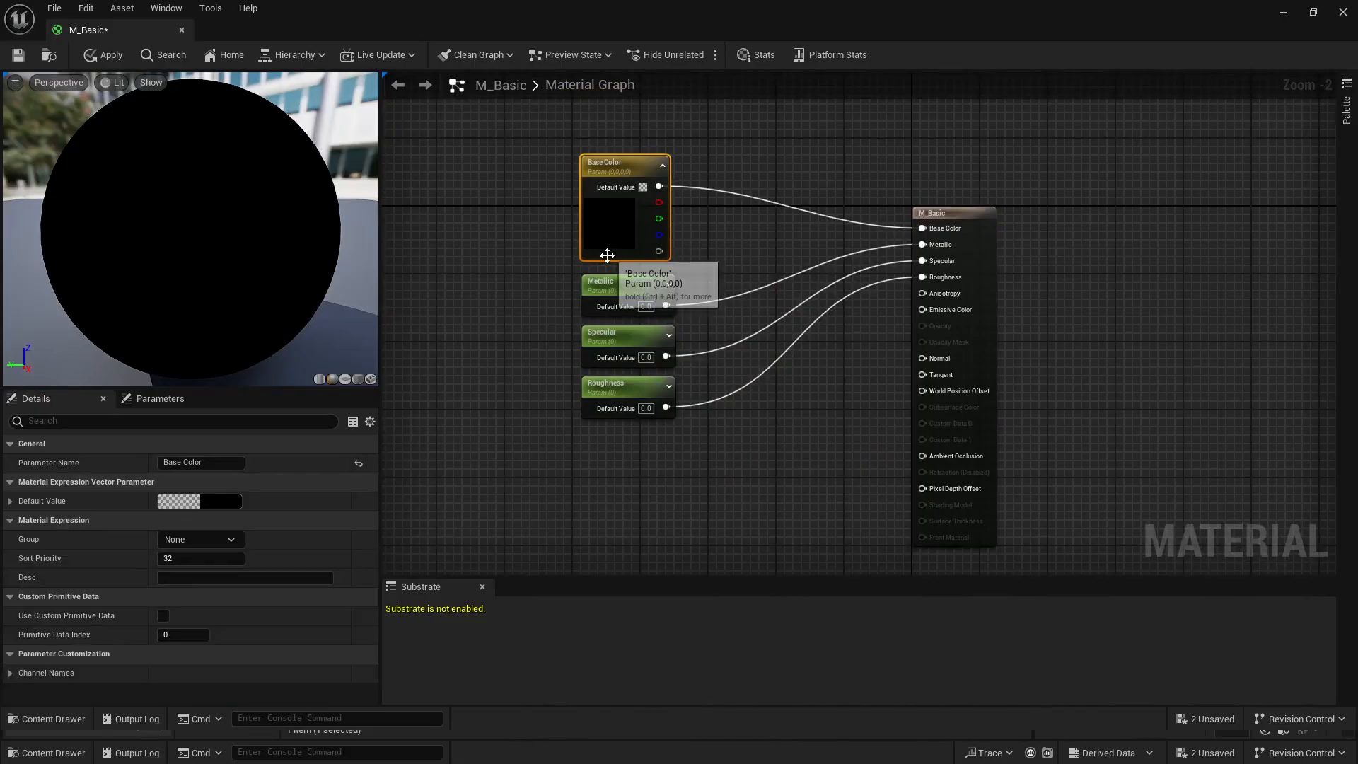
pyautogui.doubleClick(605, 255)
pyautogui.click(809, 360)
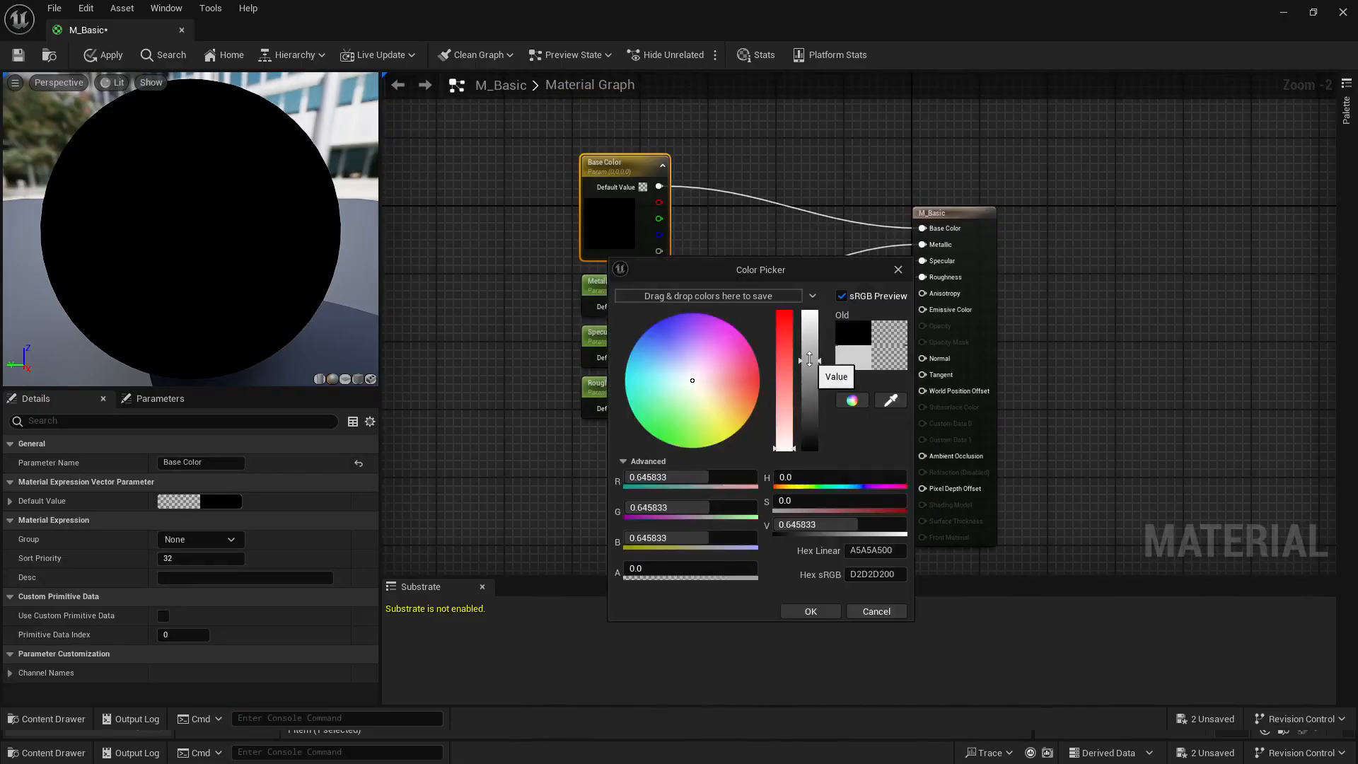
pyautogui.click(809, 612)
# Step: Save and close the M_Basic material, and create a material instance from it in Custom_Materials
pyautogui.scroll(-2, 676, 444)
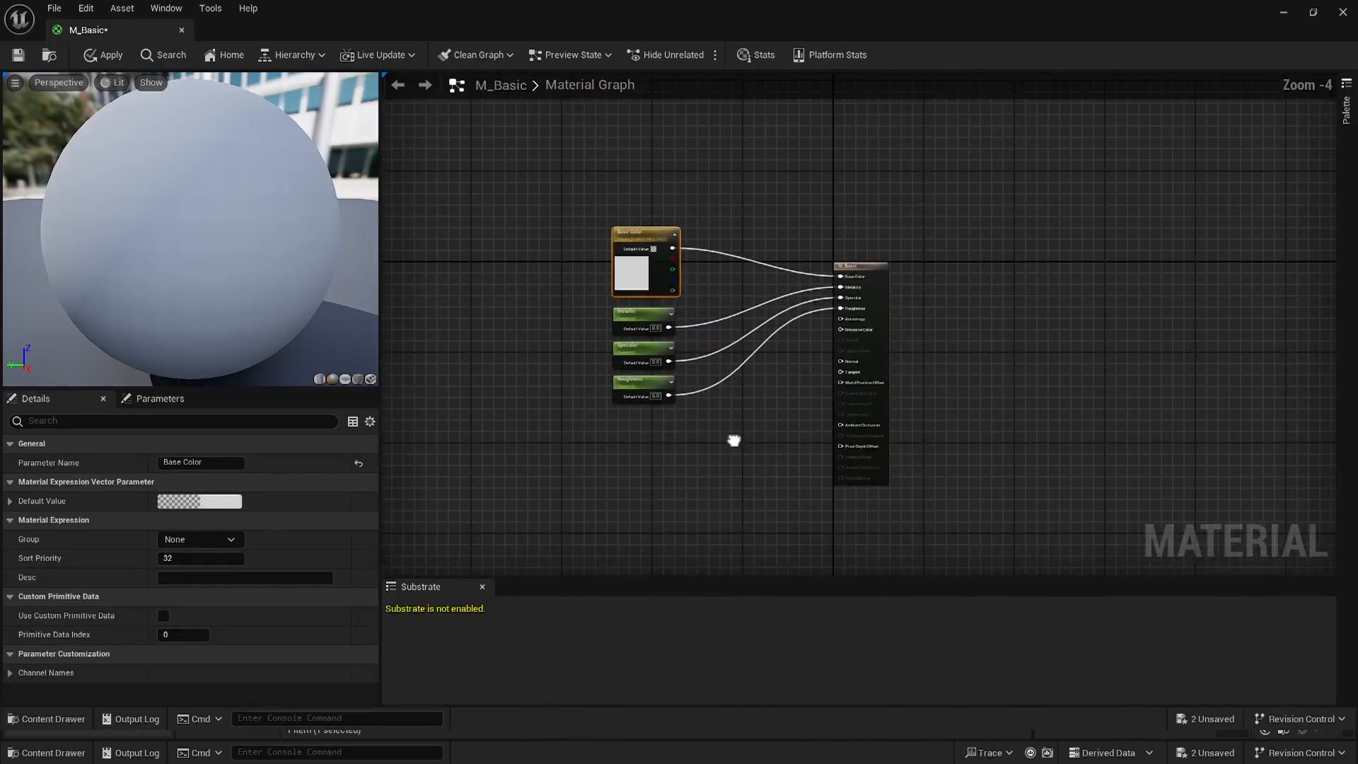
pyautogui.click(17, 55)
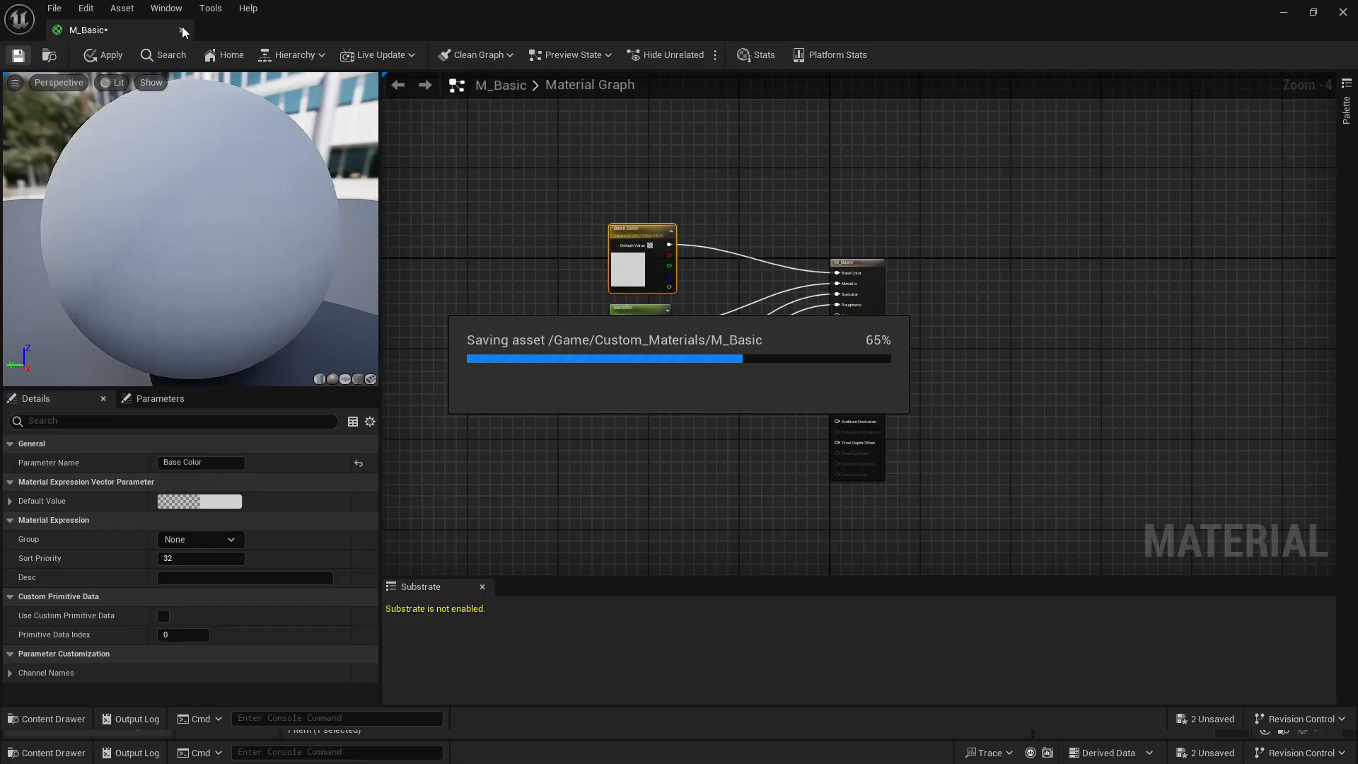
pyautogui.click(182, 30)
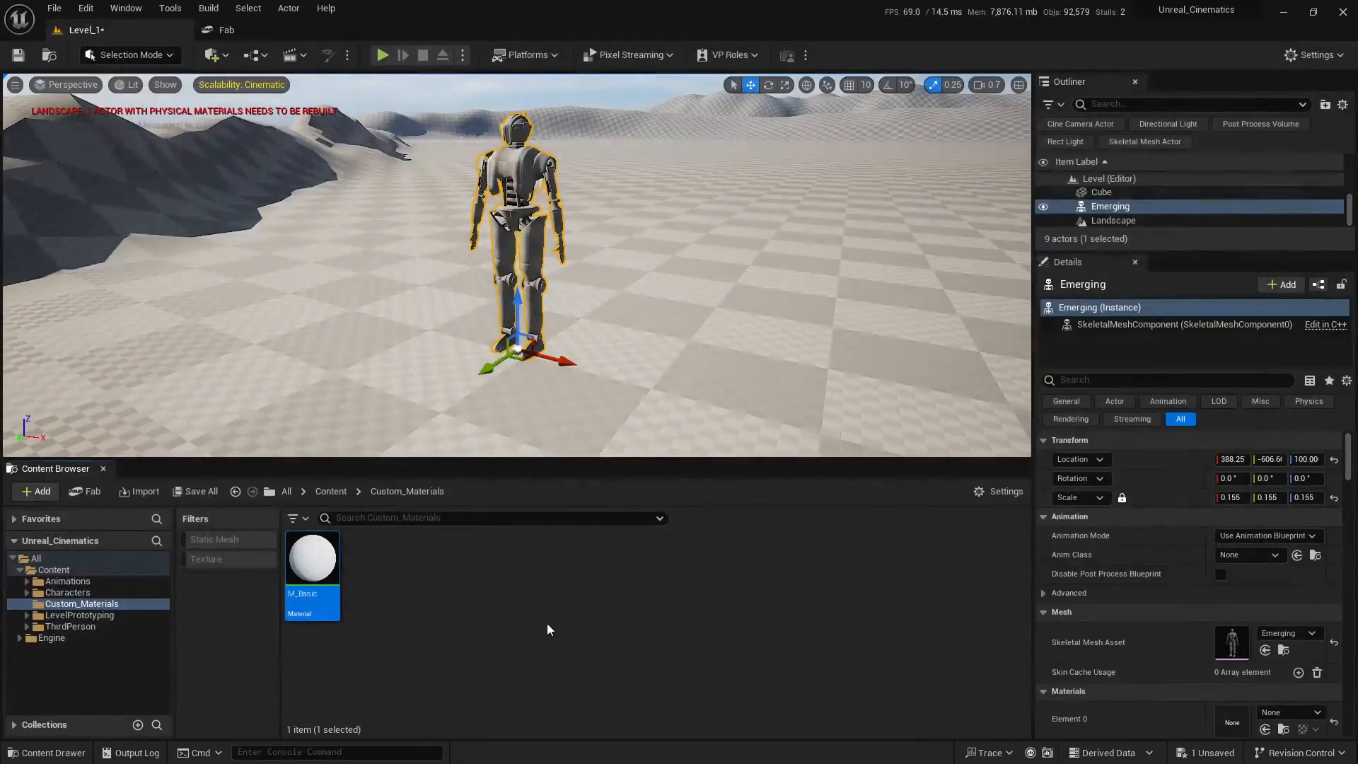
pyautogui.rightClick(333, 589)
pyautogui.click(464, 253)
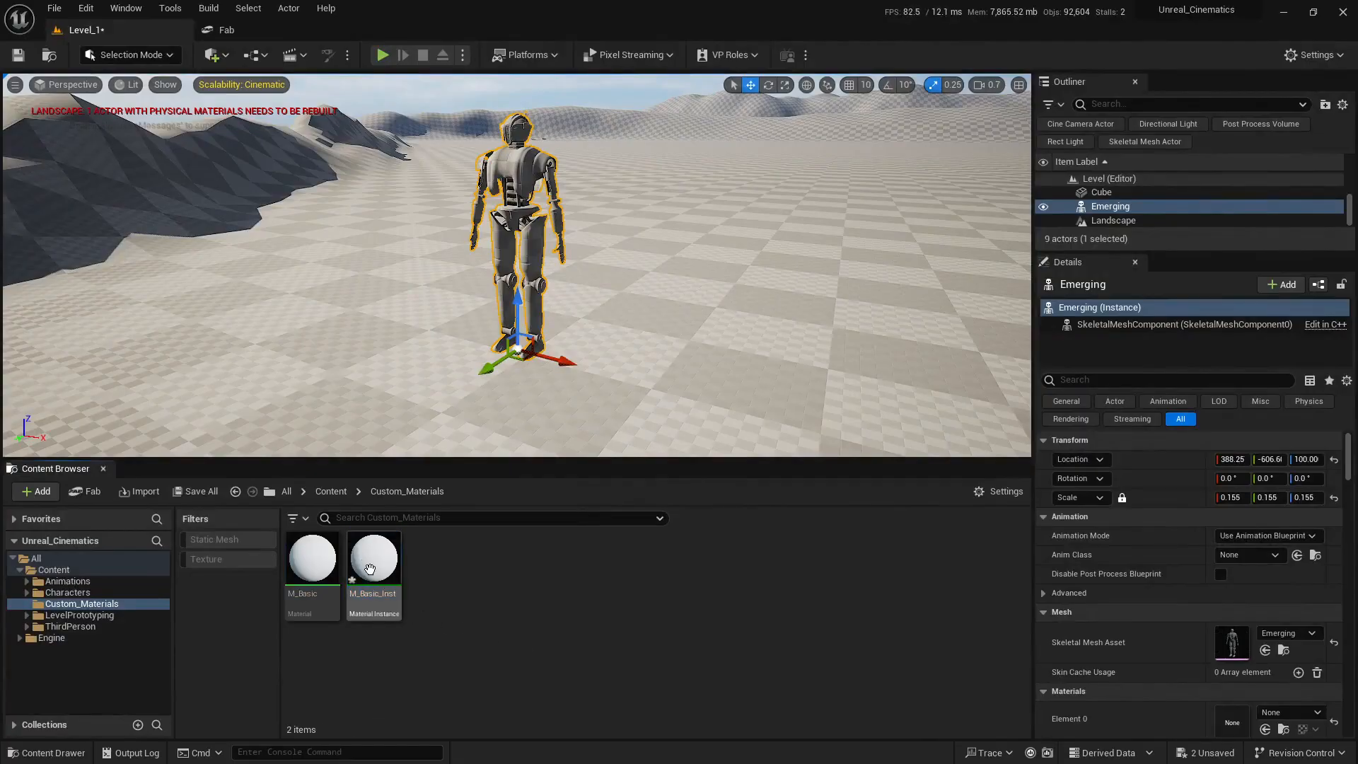
# Step: Assign the M_Basic_Inst material instance to material Element 0 of the Emerging droid
pyautogui.moveTo(566, 297); pyautogui.dragTo(700, 297, button='right')
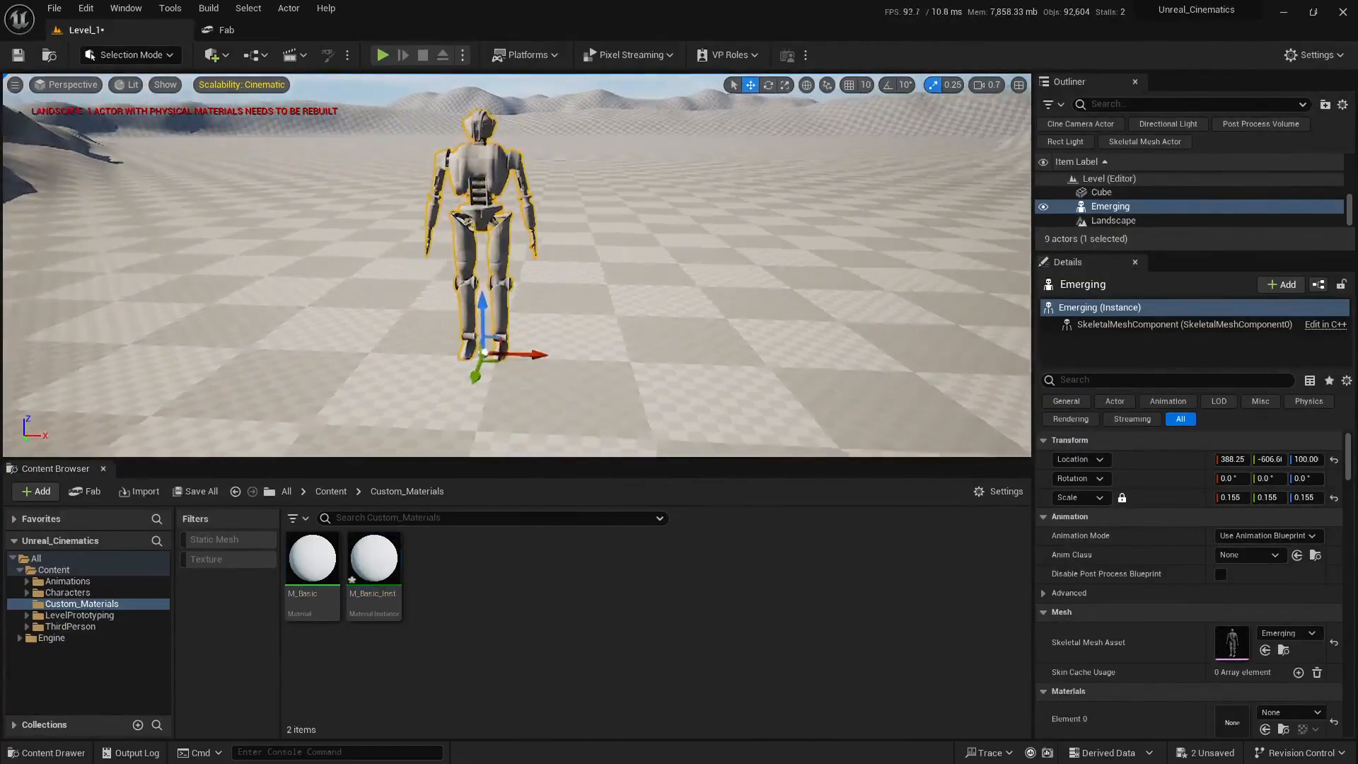
pyautogui.scroll(-1, 494, 265)
pyautogui.moveTo(494, 266); pyautogui.dragTo(608, 297, button='right')
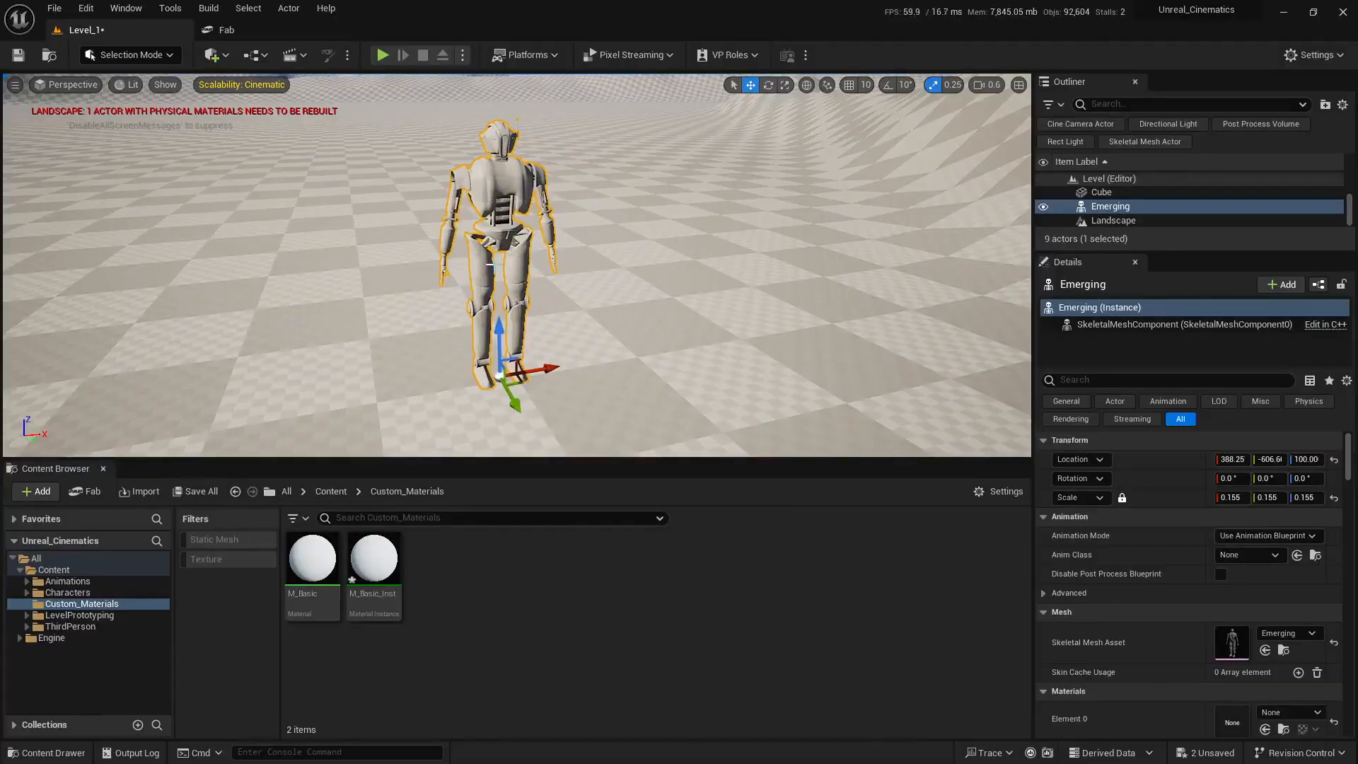
pyautogui.scroll(-10, 1156, 661)
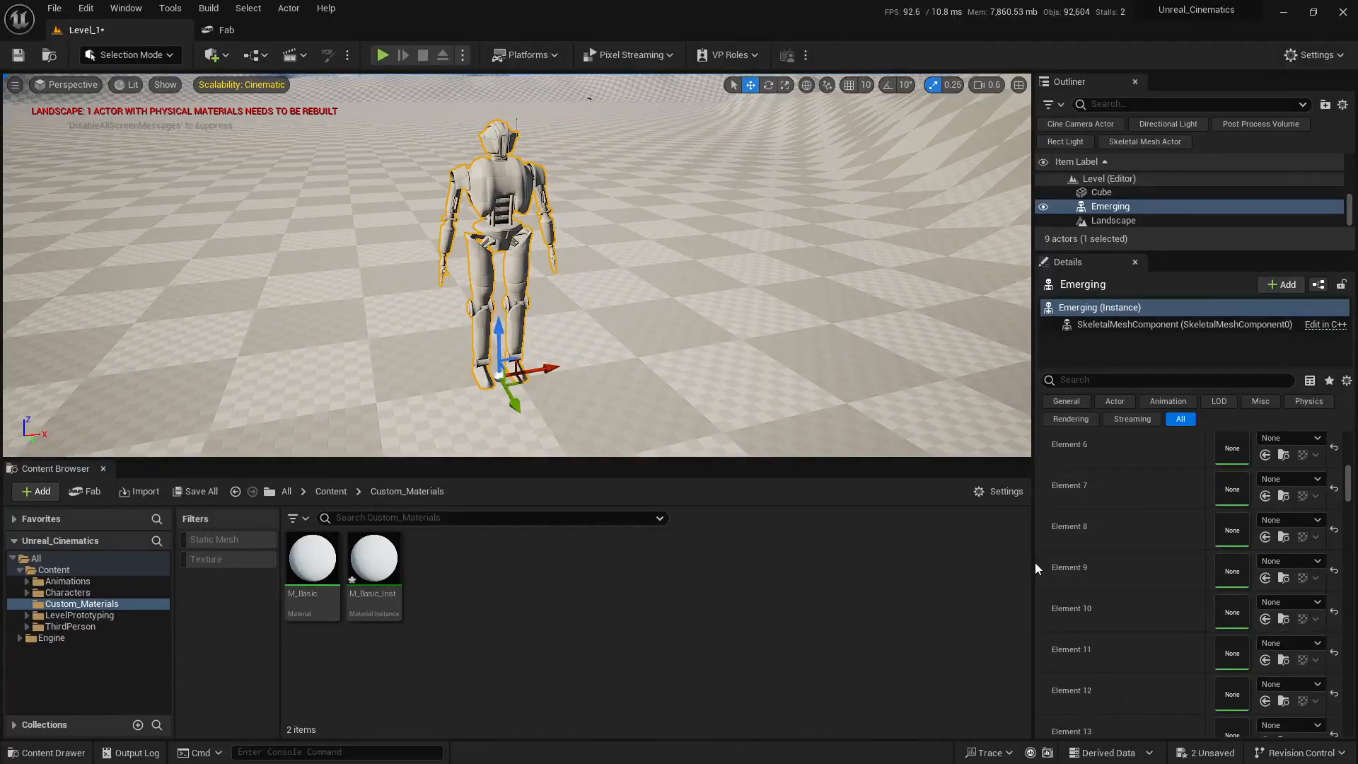
pyautogui.moveTo(1035, 563); pyautogui.dragTo(993, 562)
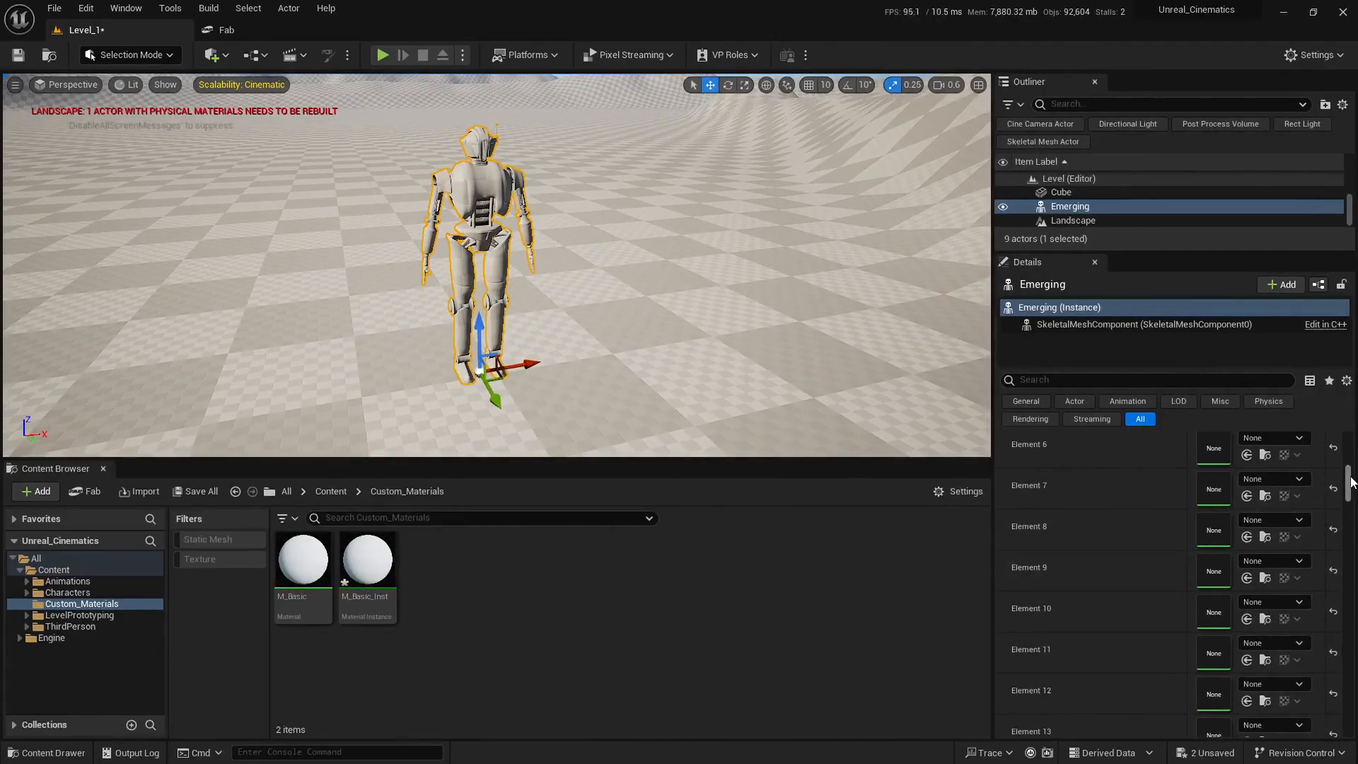
pyautogui.moveTo(1351, 482); pyautogui.dragTo(1350, 464)
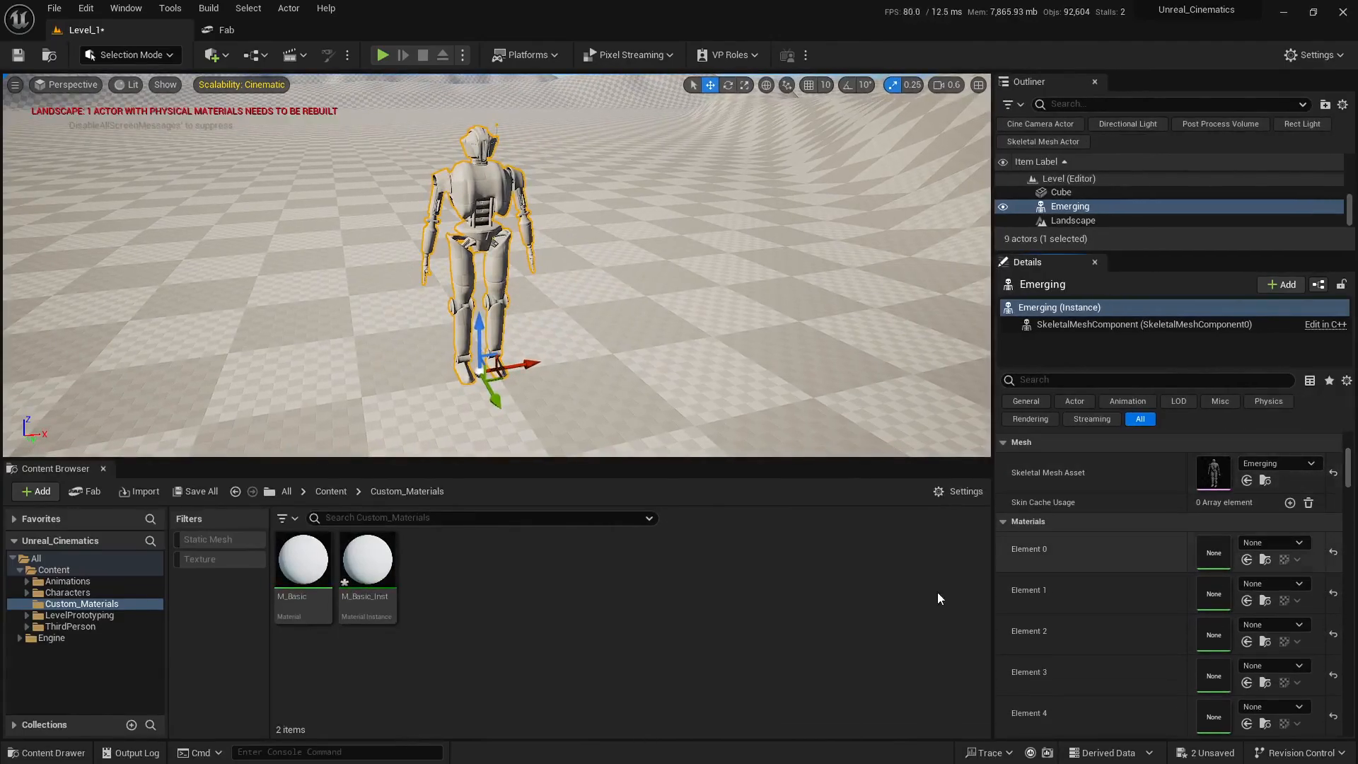
pyautogui.moveTo(368, 551); pyautogui.dragTo(1220, 548)
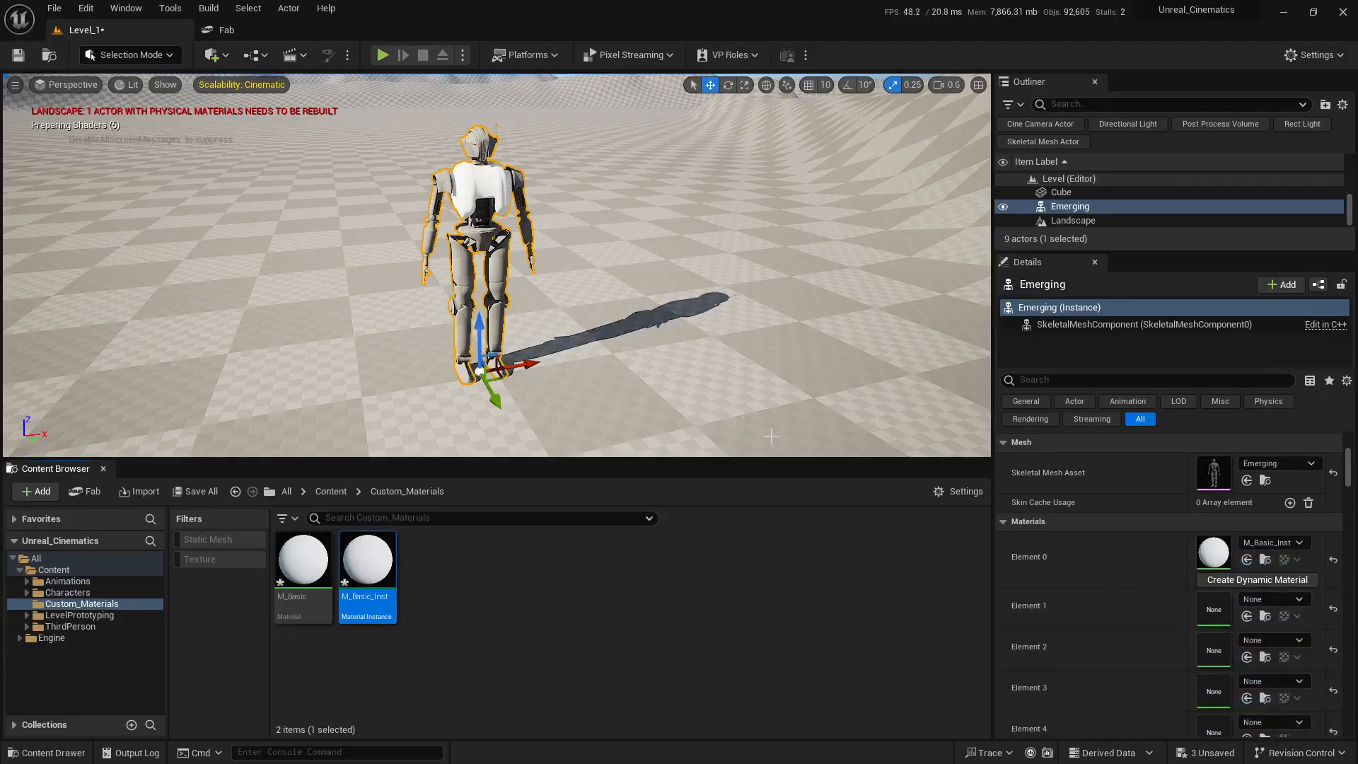
# Step: Assign M_Basic_Inst to the droid's remaining material slots, Element 1 through Element 53
pyautogui.scroll(-2, 1235, 580)
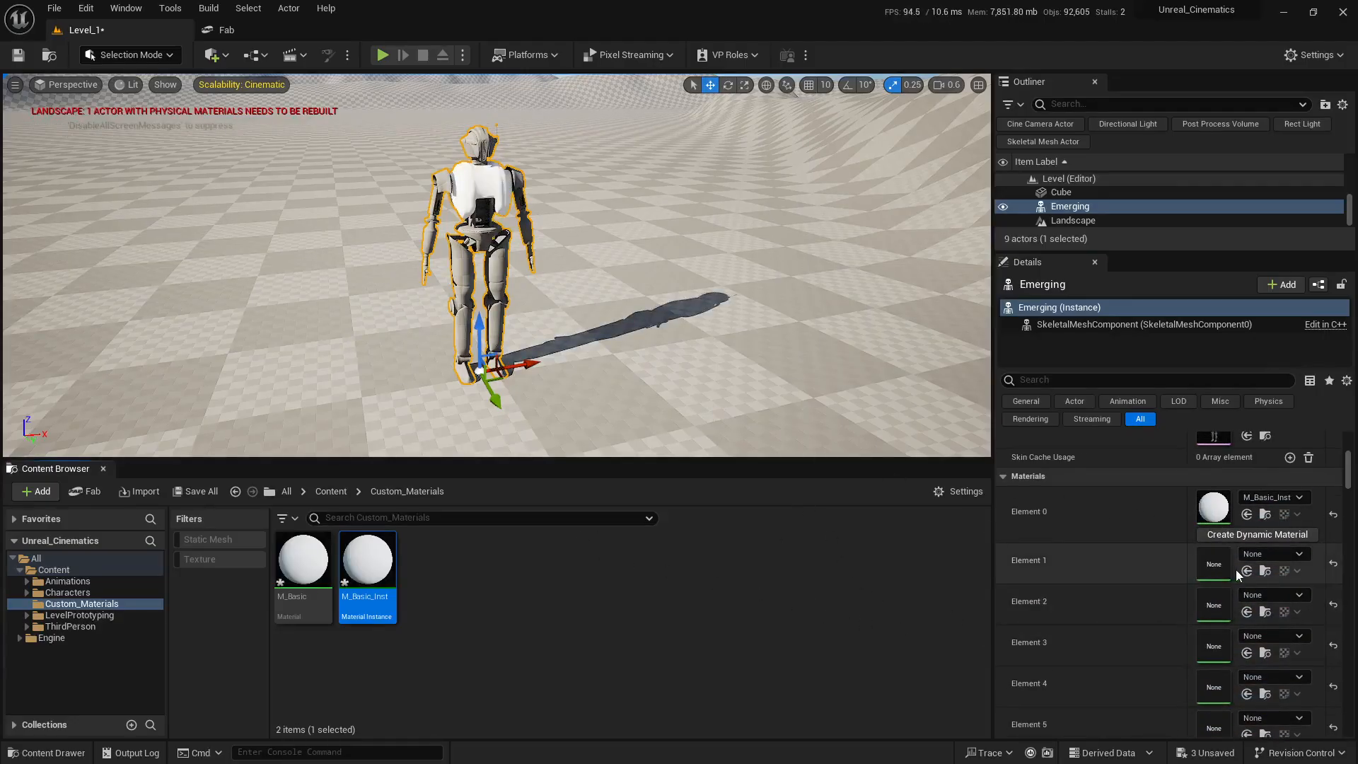
pyautogui.click(1246, 570)
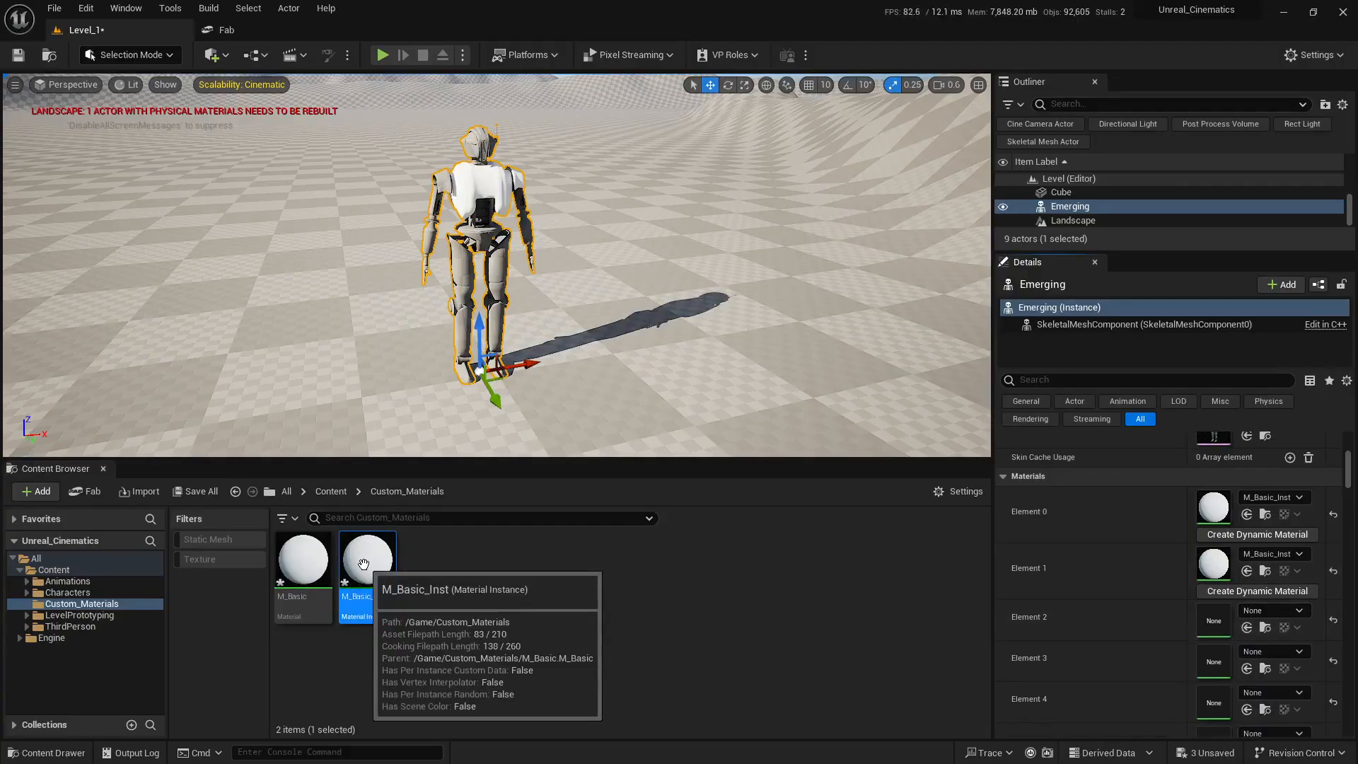
pyautogui.click(1245, 629)
pyautogui.scroll(-2, 1248, 637)
pyautogui.click(1247, 640)
pyautogui.scroll(-3, 1246, 637)
pyautogui.click(1246, 628)
pyautogui.scroll(-3, 1247, 626)
pyautogui.click(1245, 617)
pyautogui.scroll(-3, 1243, 613)
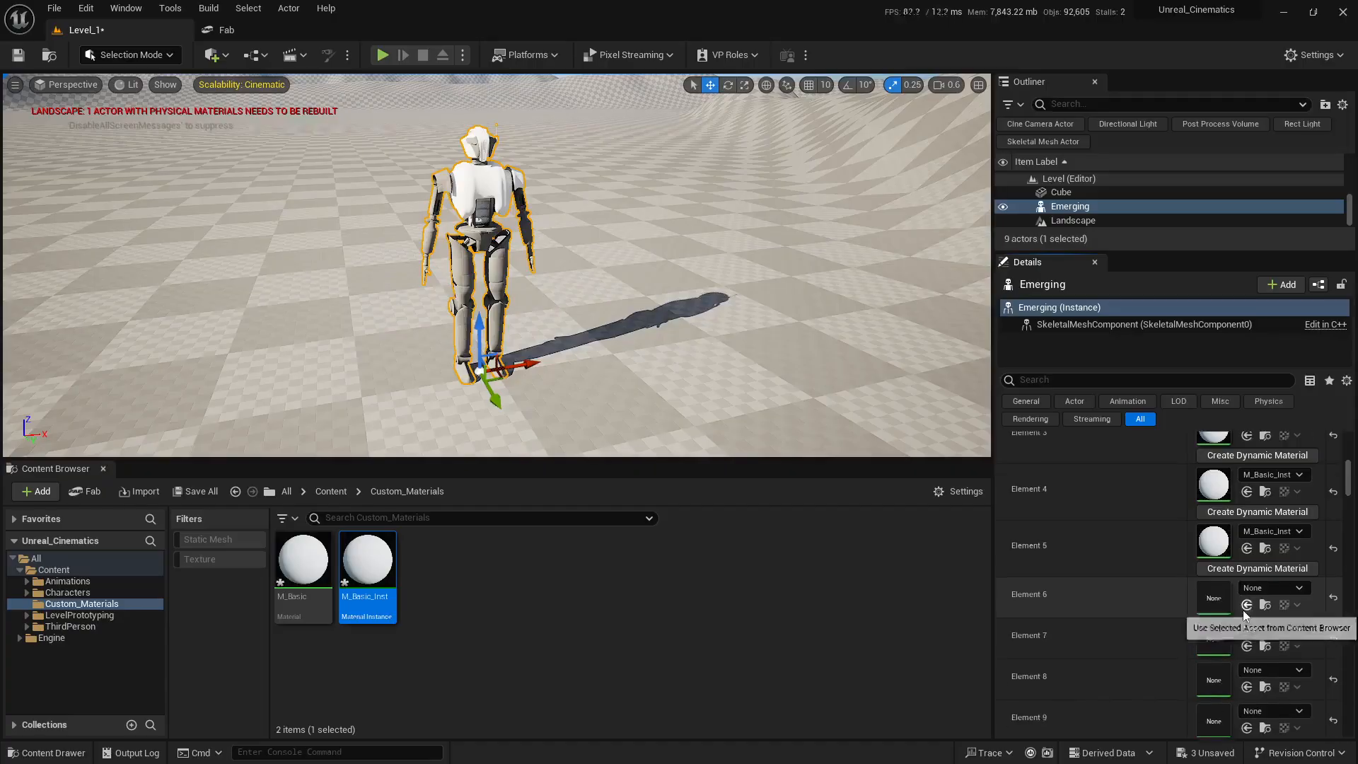
pyautogui.click(1244, 606)
pyautogui.scroll(-7, 1245, 606)
pyautogui.click(1245, 596)
pyautogui.scroll(-7, 1245, 591)
pyautogui.click(1246, 581)
pyautogui.scroll(-8, 1247, 594)
pyautogui.scroll(-6, 1246, 606)
pyautogui.click(1244, 605)
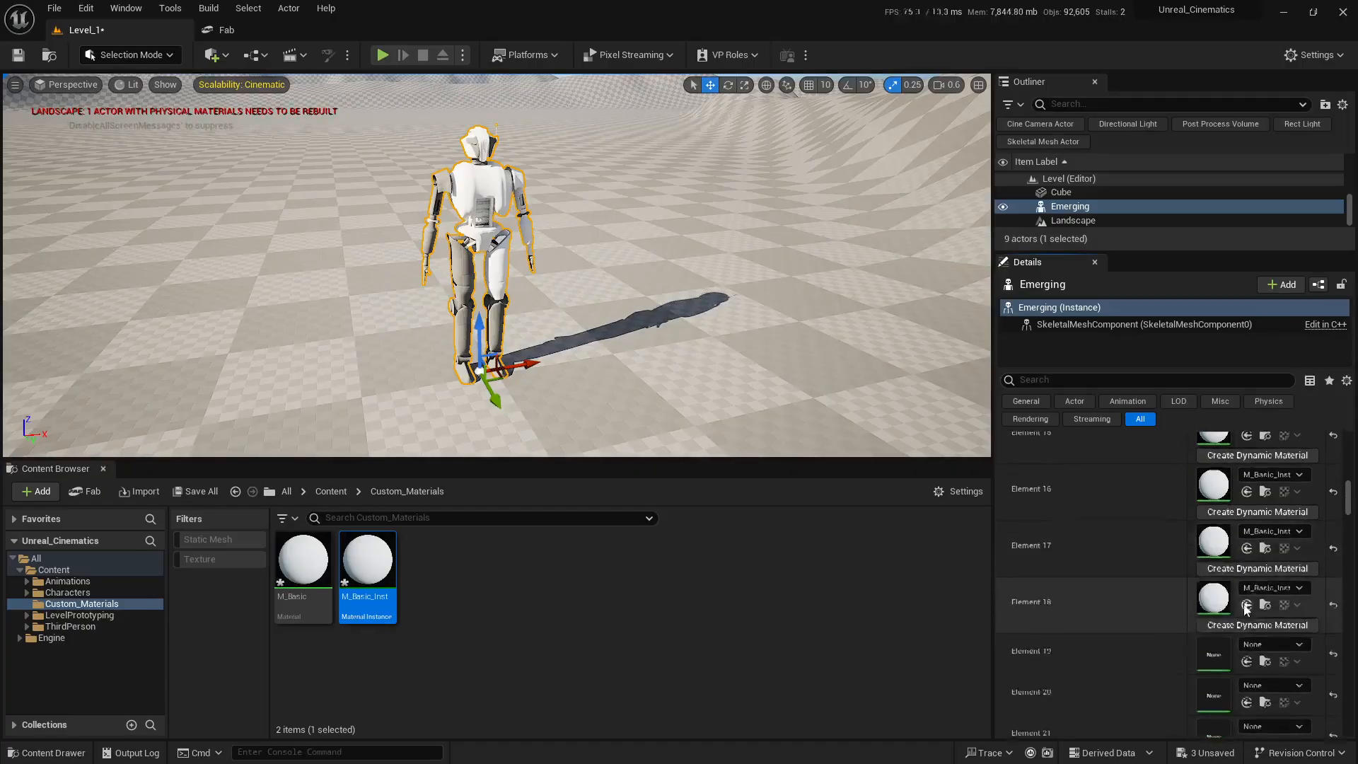
pyautogui.scroll(-9, 1245, 605)
pyautogui.click(1246, 588)
pyautogui.click(1248, 571)
pyautogui.scroll(-6, 1248, 566)
pyautogui.click(1246, 548)
pyautogui.scroll(-8, 1245, 545)
pyautogui.click(1245, 538)
pyautogui.scroll(-8, 1247, 535)
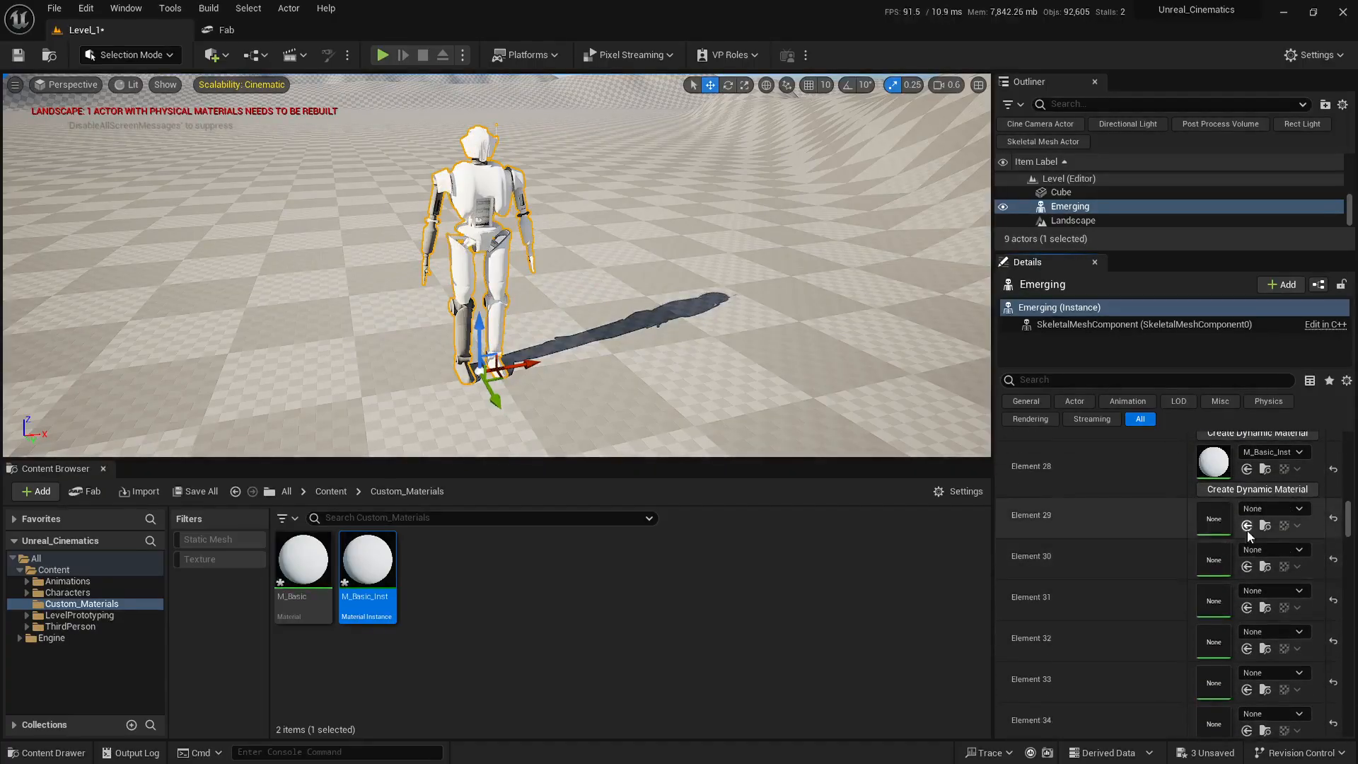
pyautogui.click(1247, 529)
pyautogui.scroll(-2, 1246, 545)
pyautogui.click(1246, 569)
pyautogui.click(1247, 628)
pyautogui.scroll(-4, 1246, 622)
pyautogui.click(1246, 601)
pyautogui.click(1247, 596)
pyautogui.scroll(-3, 1247, 591)
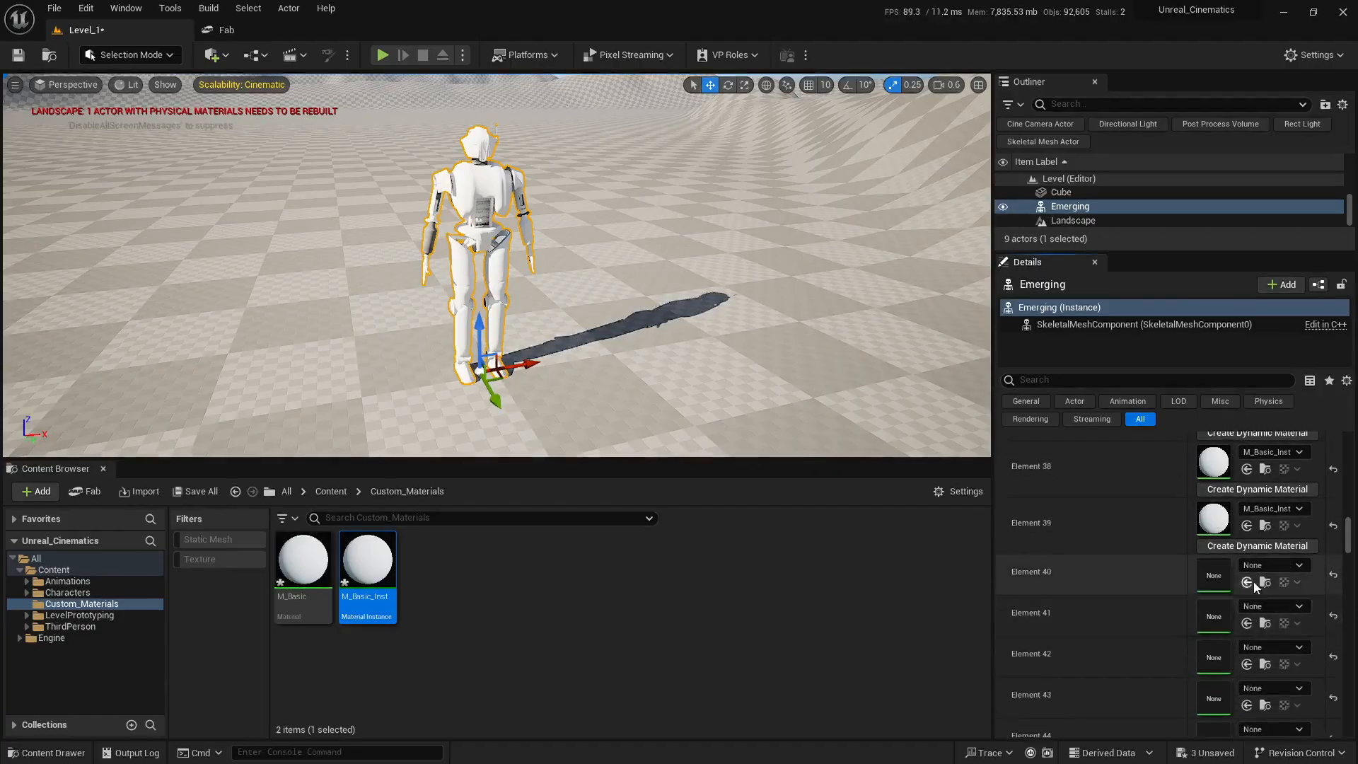
pyautogui.click(1248, 583)
pyautogui.click(1246, 638)
pyautogui.scroll(-8, 1246, 646)
pyautogui.click(1246, 630)
pyautogui.click(1246, 657)
pyautogui.scroll(-8, 1247, 623)
pyautogui.click(1246, 601)
pyautogui.click(1246, 669)
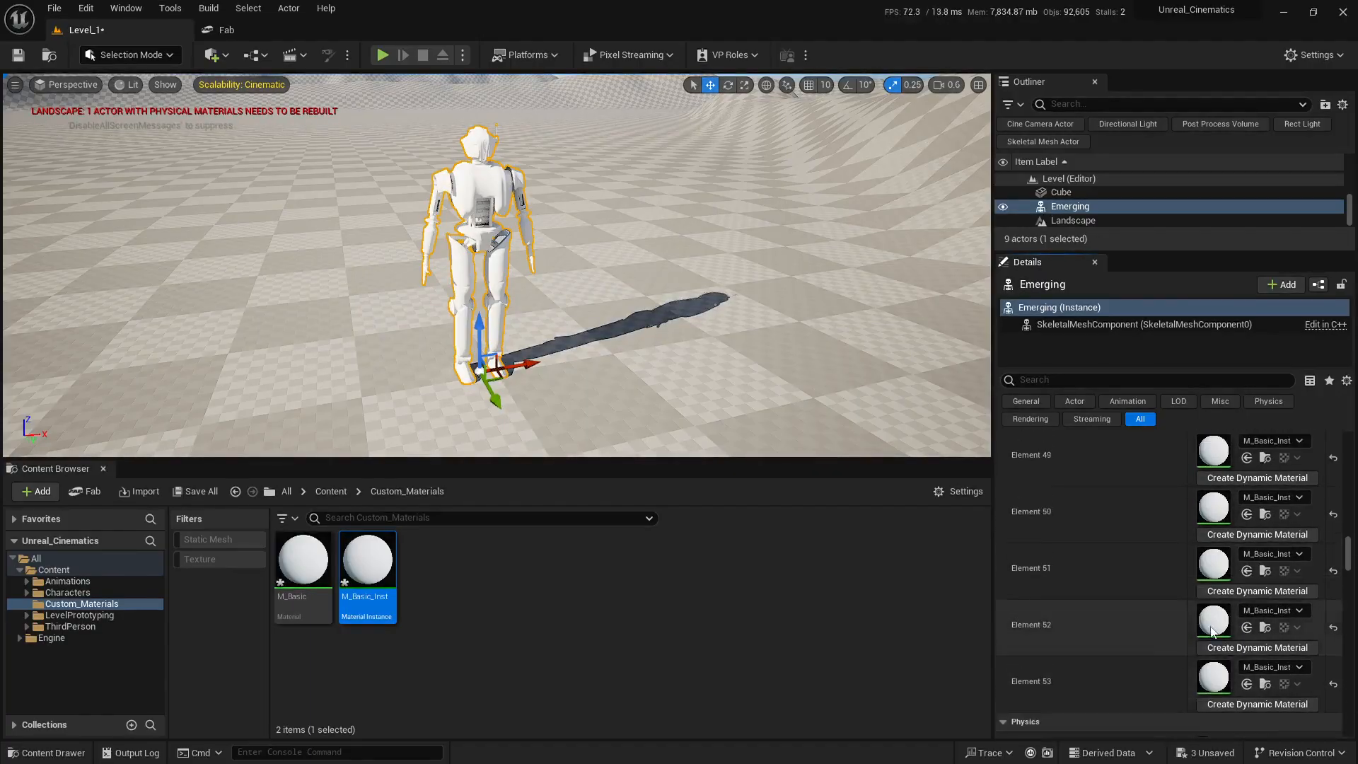
# Step: Inspect the droid with the new material, unselected and up close, along with its material element list
pyautogui.scroll(15, 1211, 632)
pyautogui.moveTo(697, 303); pyautogui.dragTo(671, 296, button='right')
pyautogui.press('Escape')
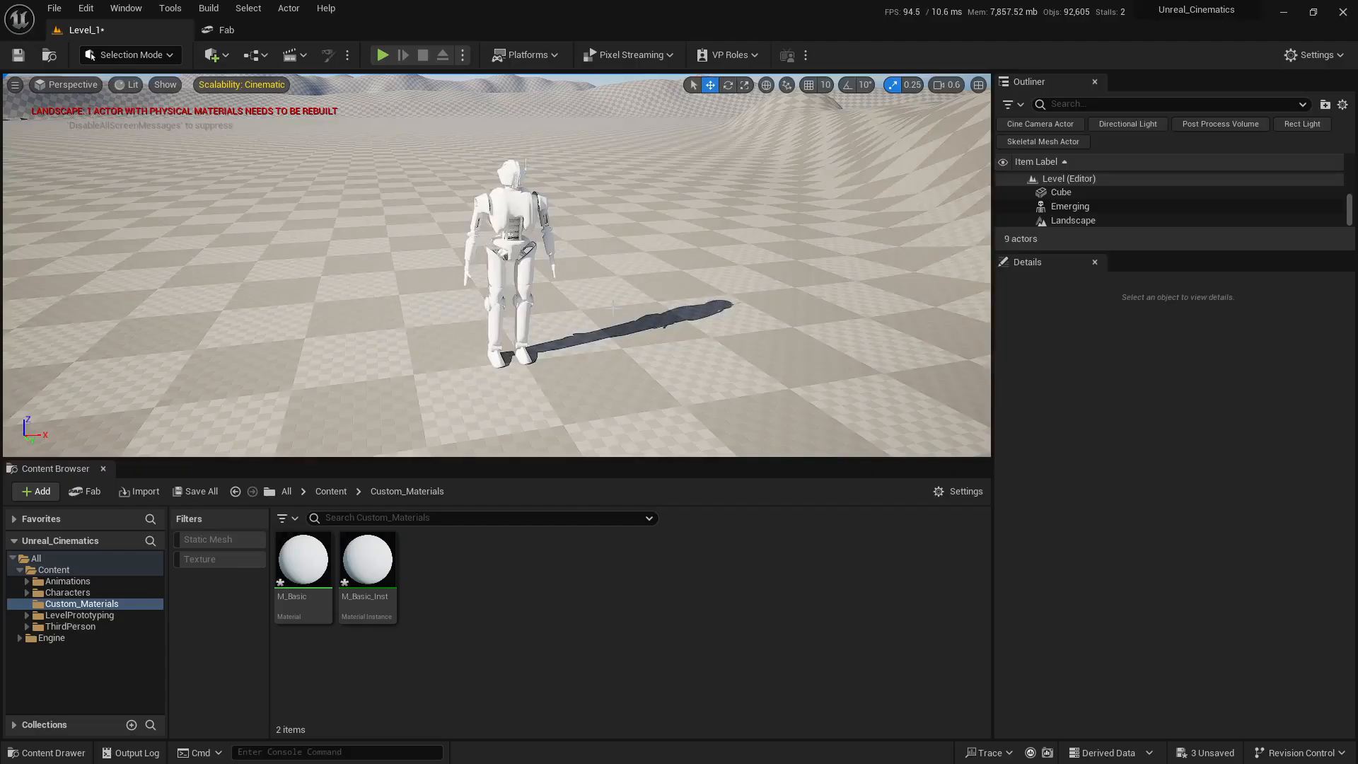
pyautogui.click(514, 206)
pyautogui.scroll(-5, 1089, 566)
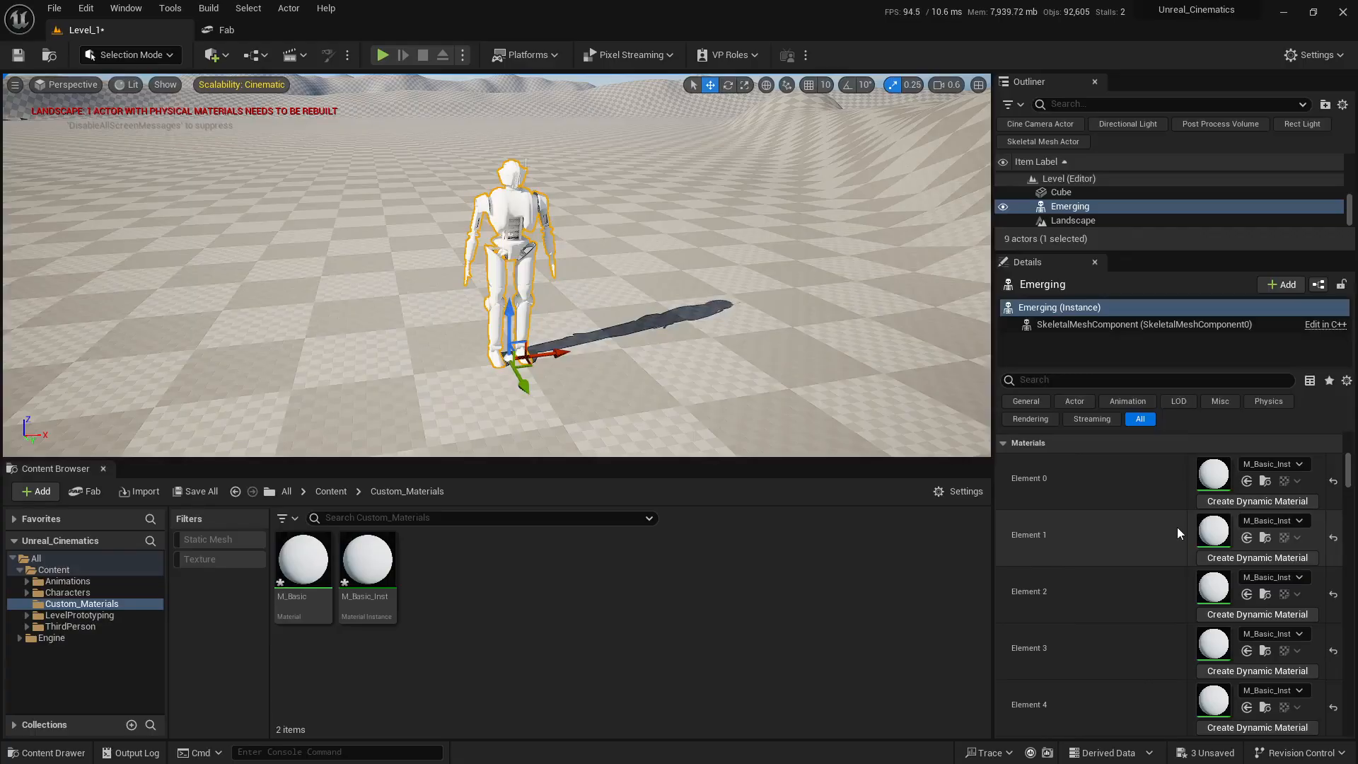
pyautogui.press('w')
pyautogui.moveTo(656, 311); pyautogui.dragTo(615, 263, button='right')
pyautogui.scroll(-3, 657, 311)
pyautogui.scroll(-1, 640, 262)
pyautogui.press('w')
# Step: Open M_Basic_Inst and enable its Metallic, Roughness, Specular and Base Color overrides
pyautogui.doubleClick(381, 563)
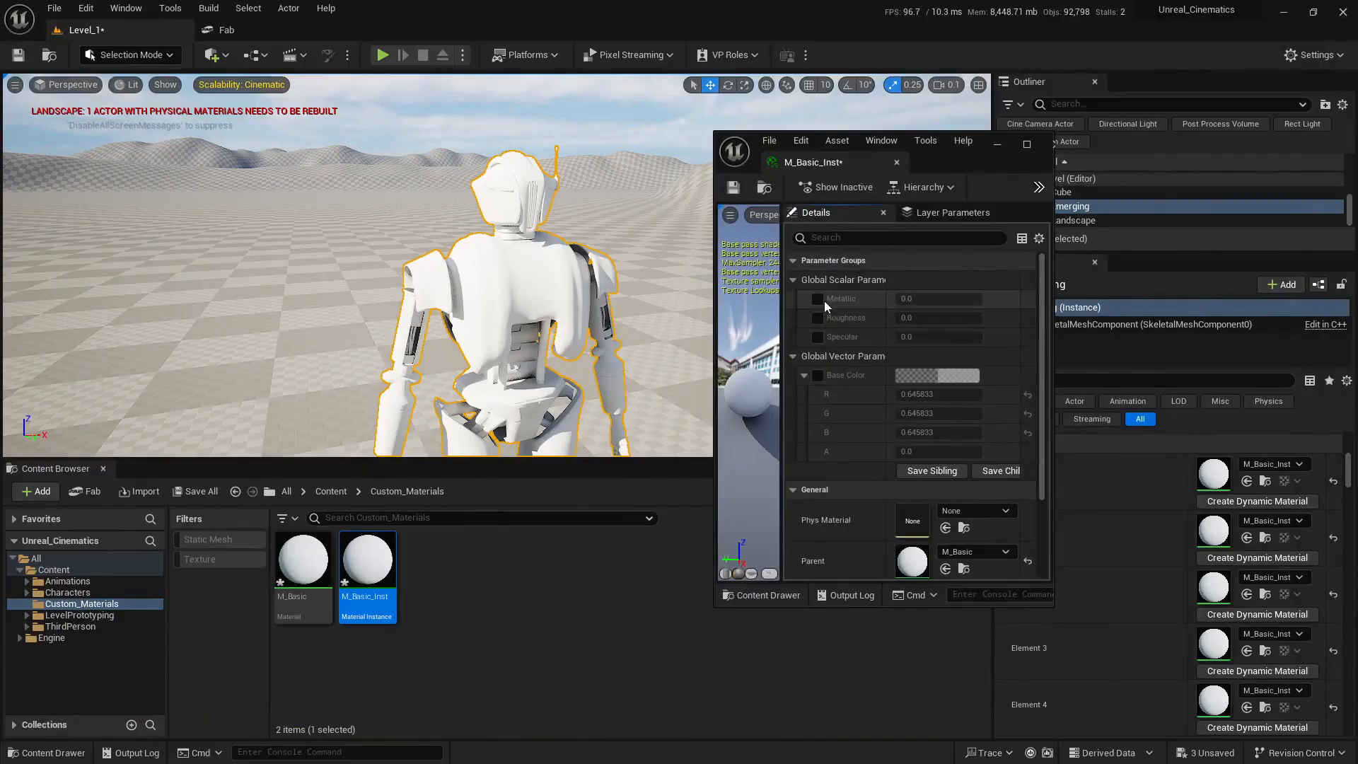
pyautogui.click(818, 300)
pyautogui.click(818, 319)
pyautogui.click(819, 337)
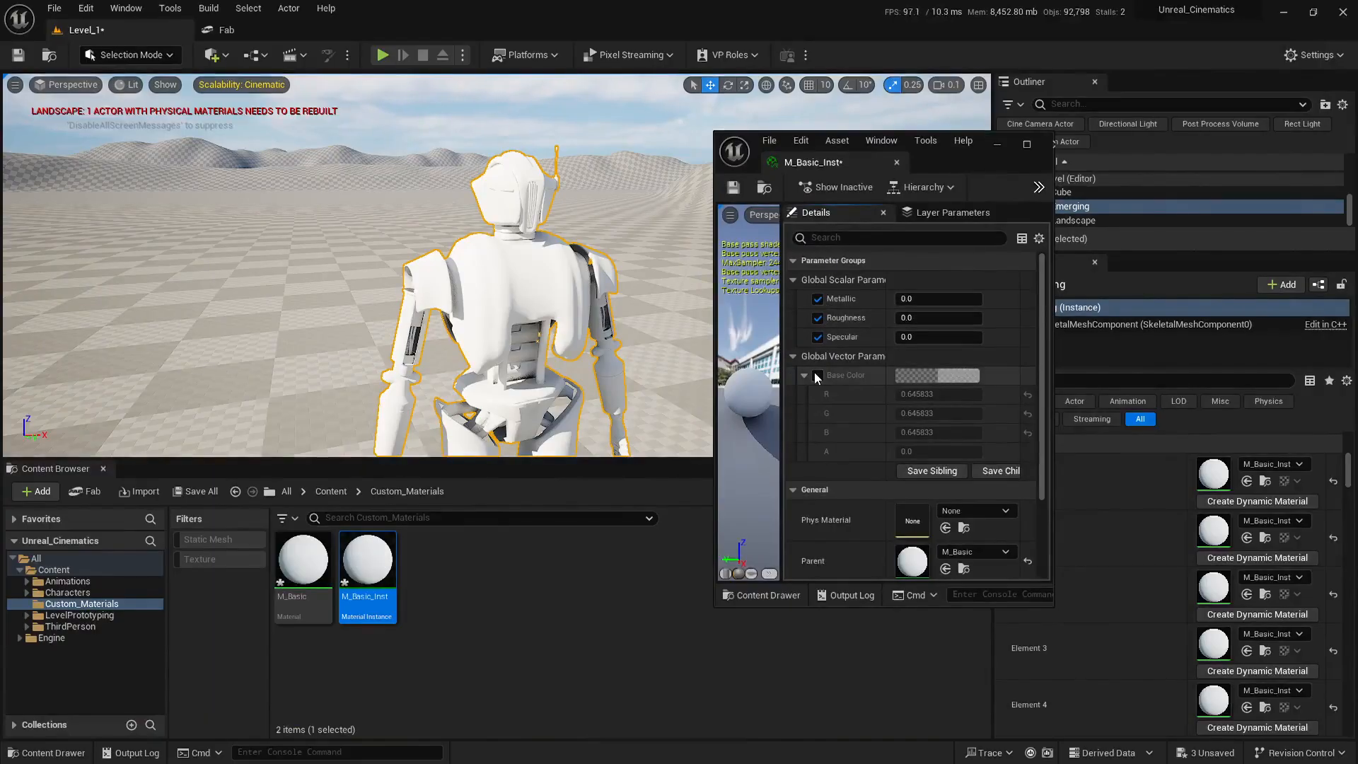
pyautogui.click(817, 374)
# Step: Disable the Metallic override in M_Basic_Inst and set Roughness to about 0.208
pyautogui.moveTo(640, 319); pyautogui.dragTo(531, 311, button='right')
pyautogui.scroll(4, 623, 318)
pyautogui.press('w')
pyautogui.press('e')
pyautogui.scroll(-4, 566, 311)
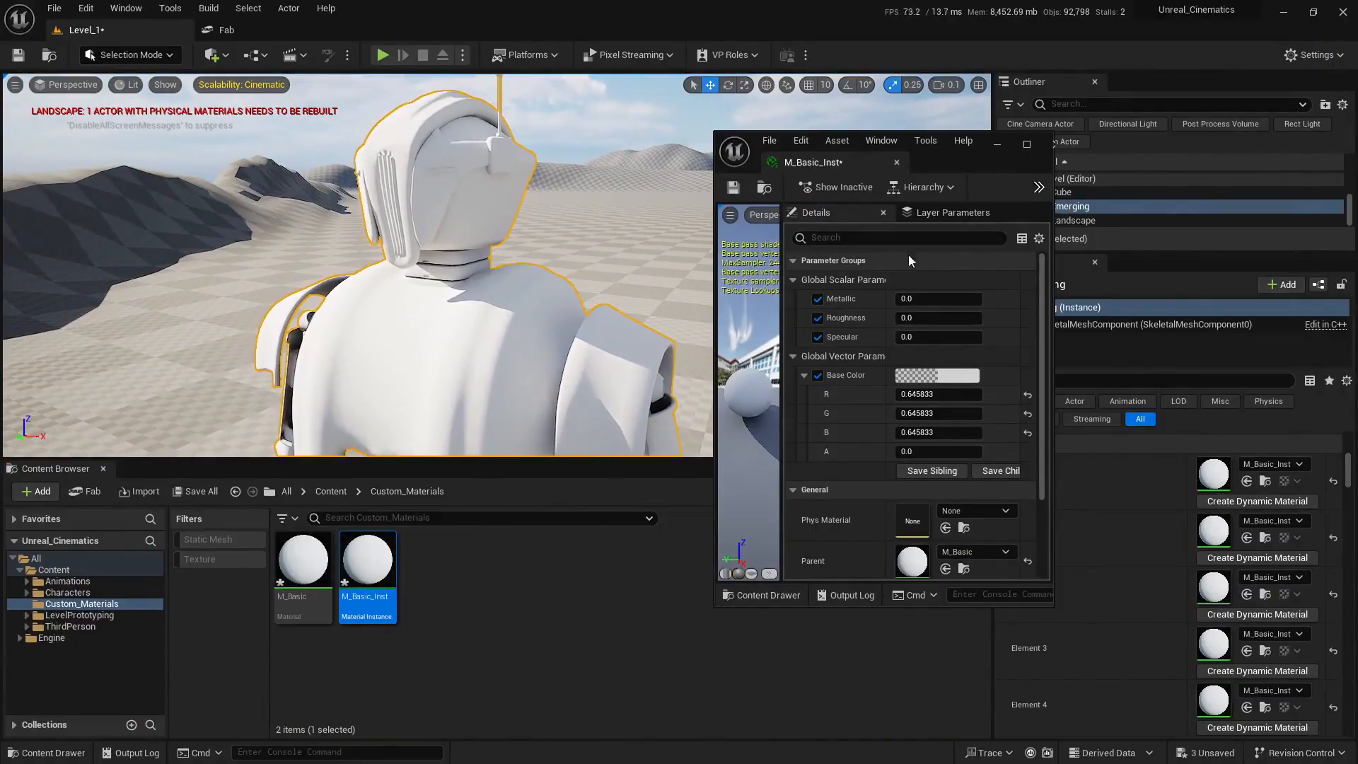
pyautogui.click(819, 299)
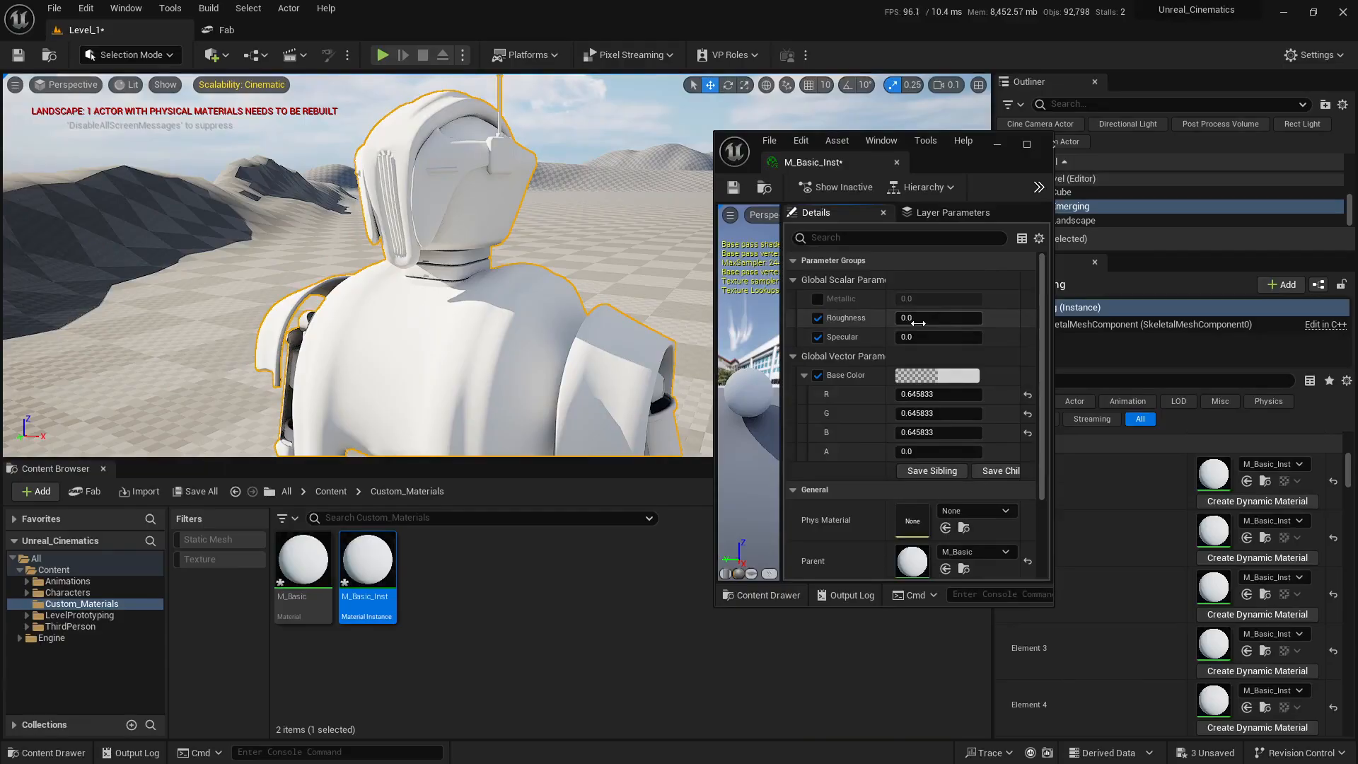
pyautogui.moveTo(911, 317); pyautogui.dragTo(914, 317)
# Step: Set the Specular value of M_Basic_Inst to 1.0 while viewing the droid's shoulders up close
pyautogui.press('d')
pyautogui.moveTo(495, 283); pyautogui.dragTo(336, 283, button='right')
pyautogui.scroll(3, 410, 283)
pyautogui.press('w')
pyautogui.press('s')
pyautogui.scroll(-1, 354, 283)
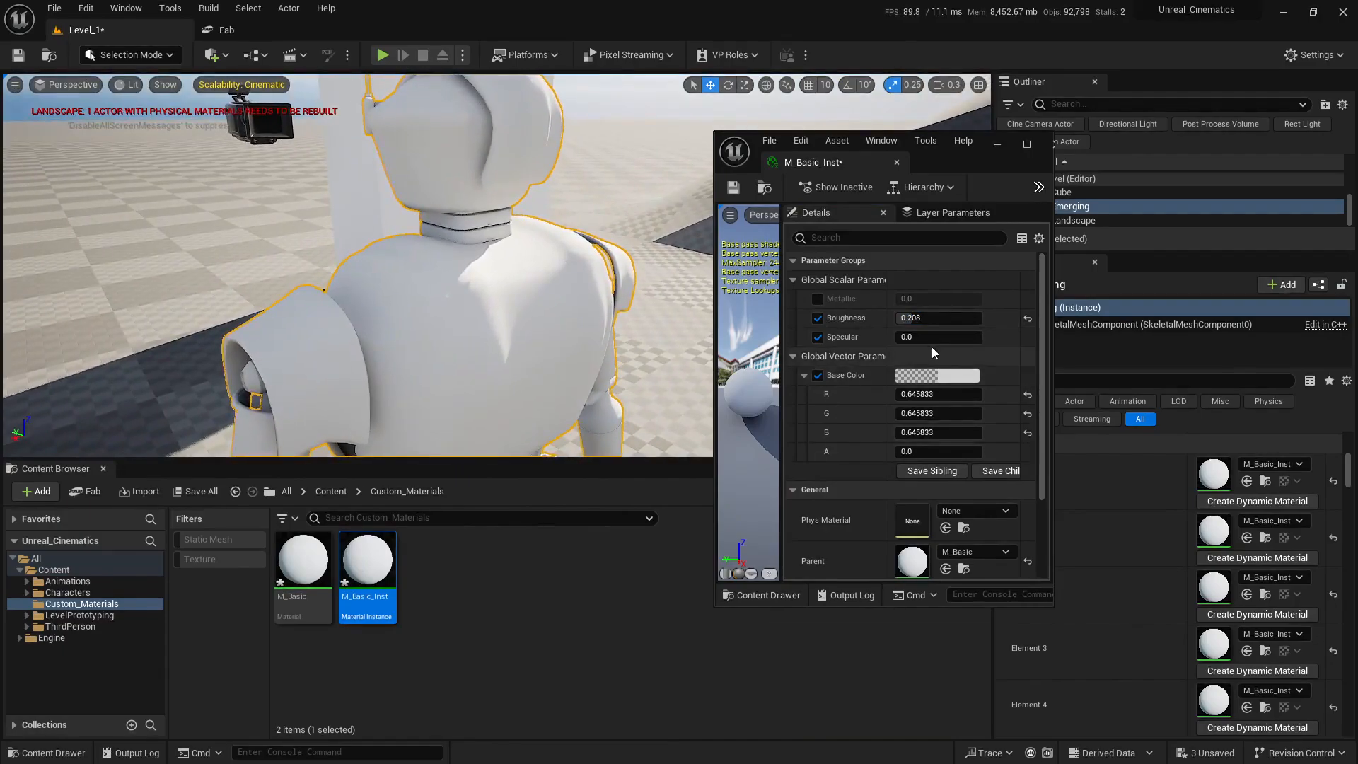
pyautogui.moveTo(923, 337); pyautogui.dragTo(990, 337)
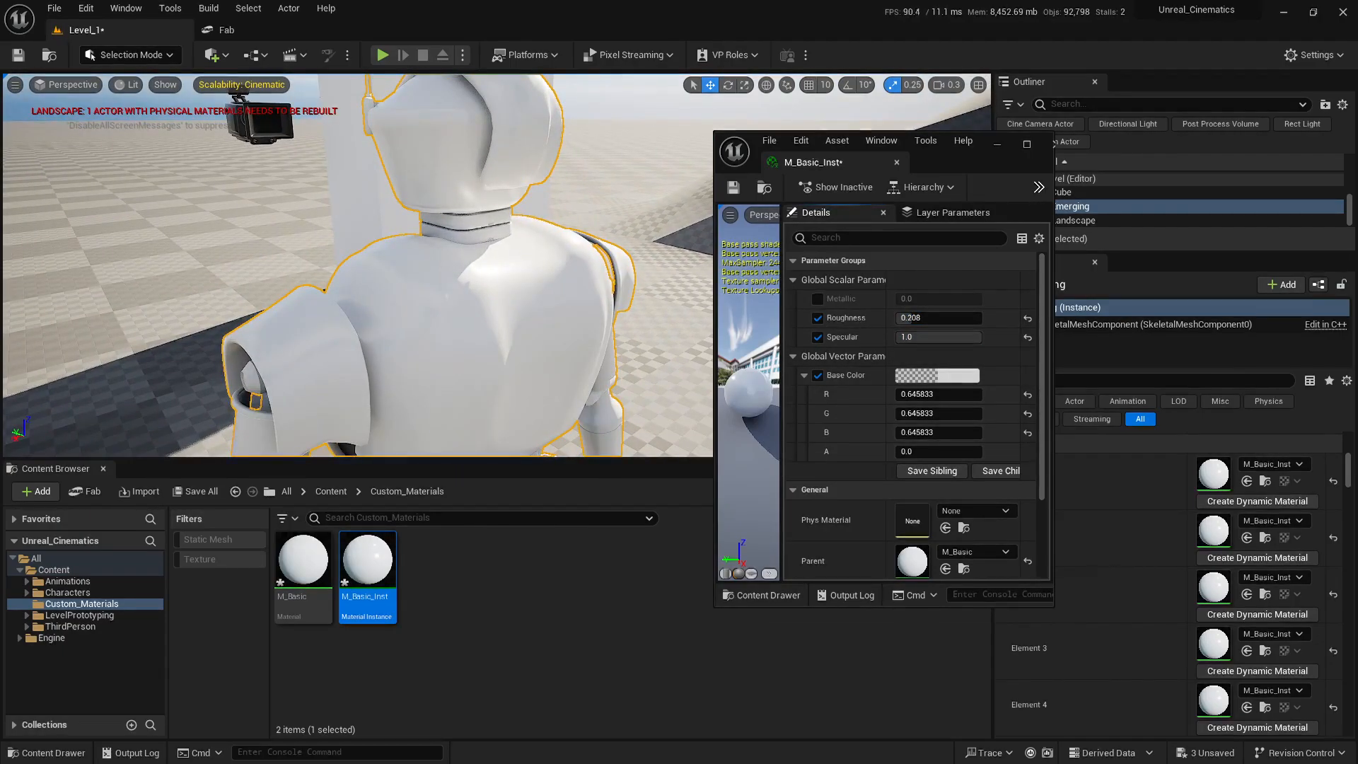
# Step: Try a Roughness of 0.0 while examining the droid's head up close, and set it back to 0.208
pyautogui.press('d')
pyautogui.scroll(1, 353, 283)
pyautogui.moveTo(354, 283); pyautogui.dragTo(141, 354, button='right')
pyautogui.press('e')
pyautogui.press('w')
pyautogui.scroll(-3, 354, 283)
pyautogui.press('e')
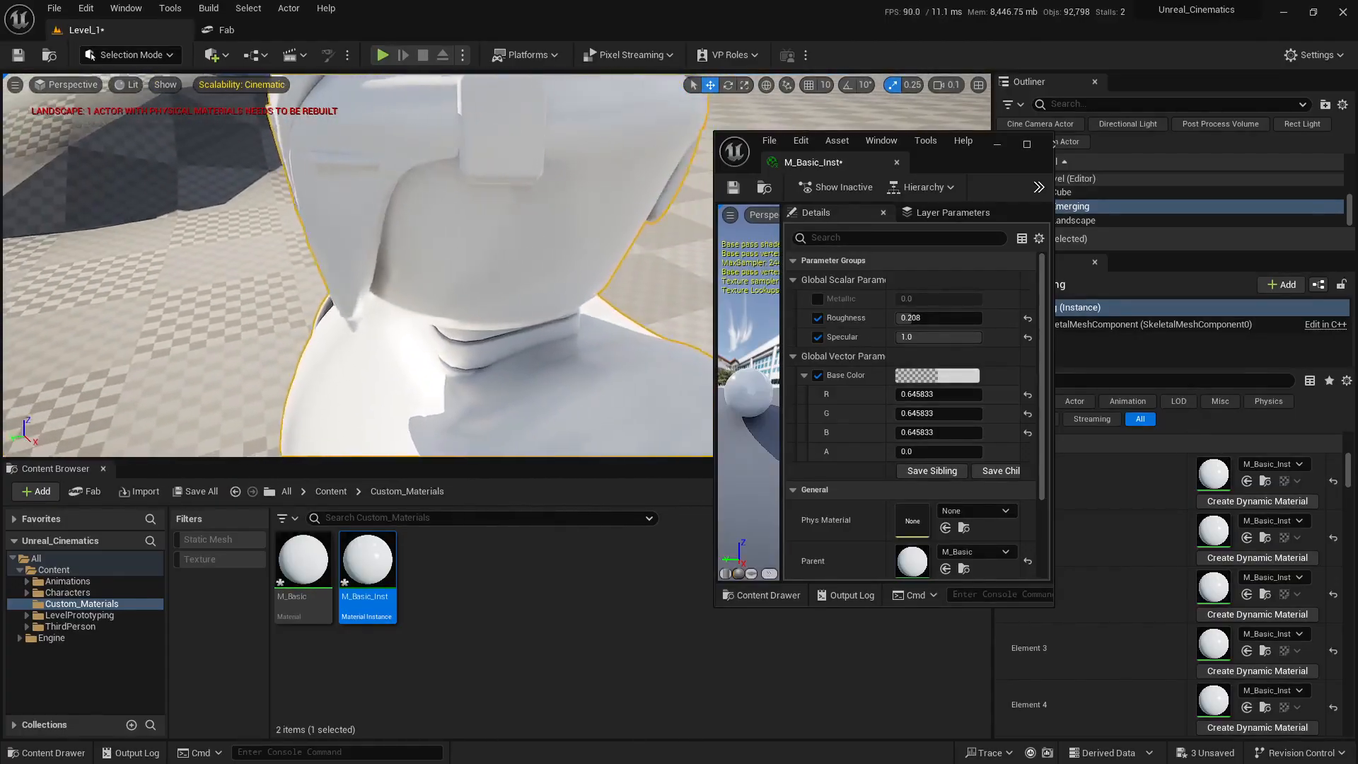
pyautogui.scroll(1, 437, 160)
pyautogui.press('s')
pyautogui.press('d')
pyautogui.moveTo(417, 160); pyautogui.dragTo(437, 160, button='right')
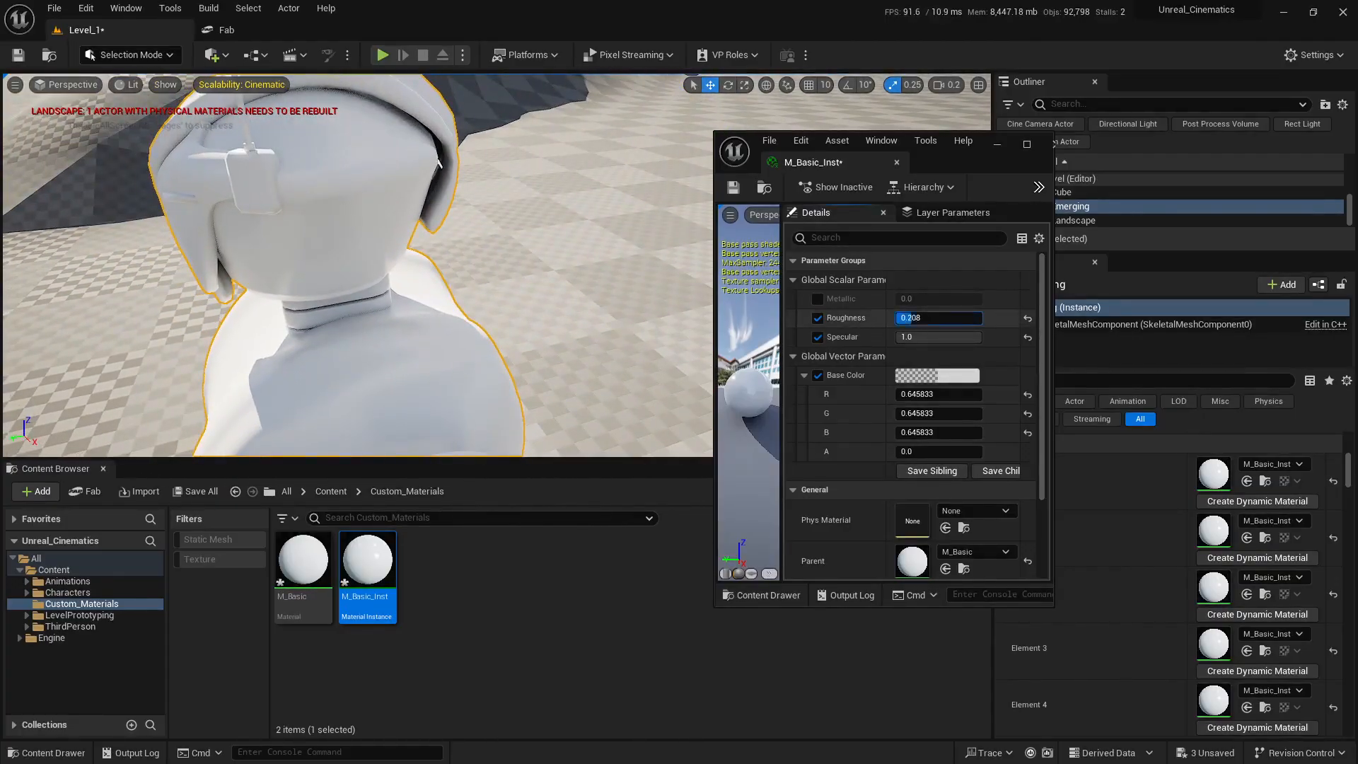
pyautogui.moveTo(913, 318)
pyautogui.mouseDown()
pyautogui.moveTo(896, 318)
pyautogui.moveTo(909, 317)
pyautogui.mouseUp()
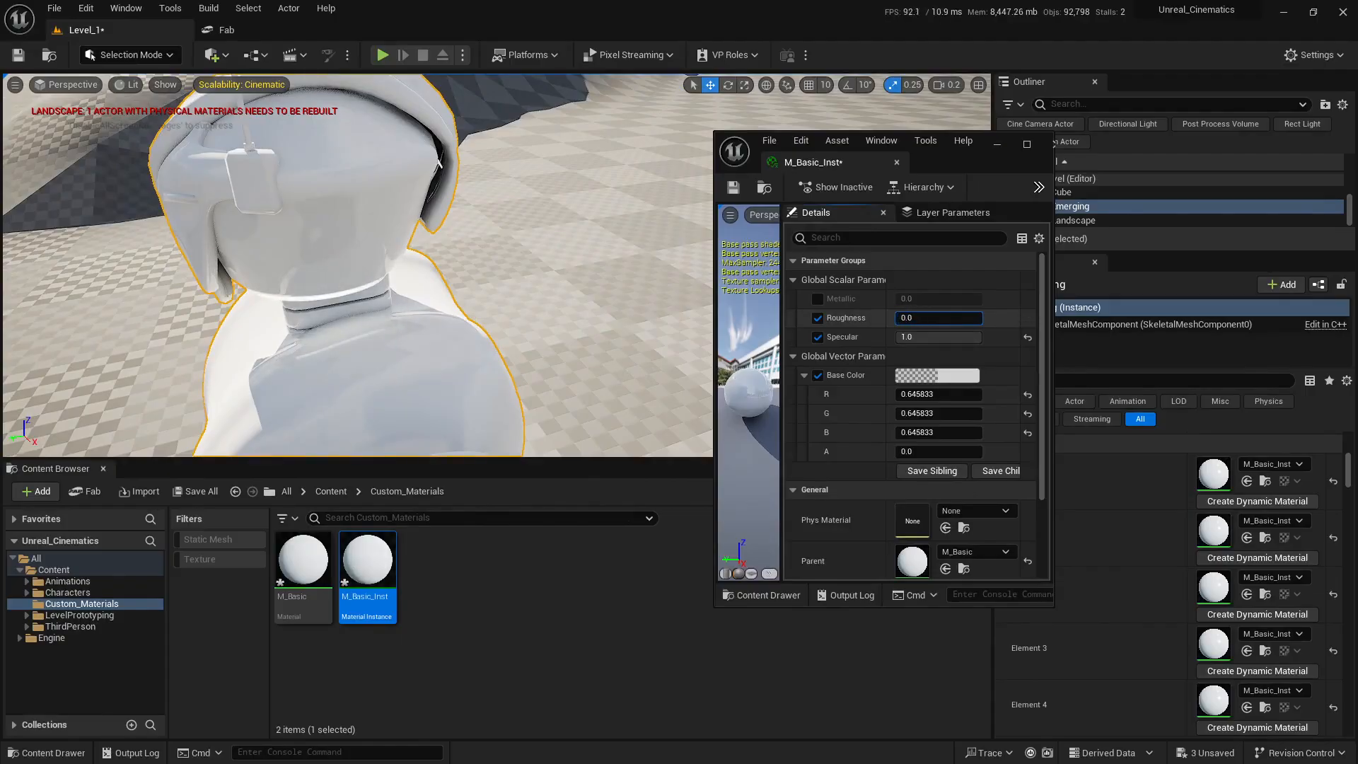
pyautogui.moveTo(906, 318); pyautogui.dragTo(925, 317)
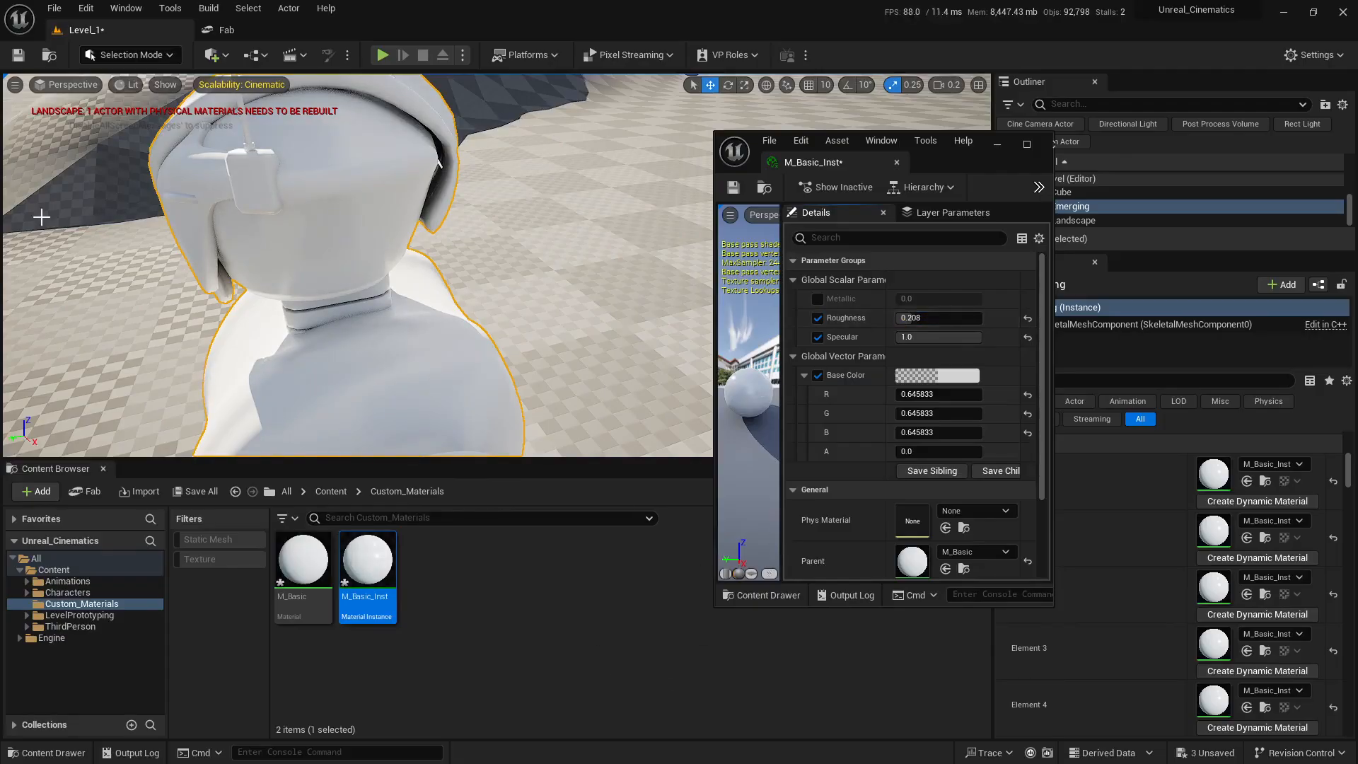
# Step: Close the M_Basic_Inst editor and save Level_1, M_Basic and M_Basic_Inst
pyautogui.scroll(3, 396, 323)
pyautogui.moveTo(396, 323); pyautogui.dragTo(520, 212, button='right')
pyautogui.press('s')
pyautogui.press('d')
pyautogui.click(897, 163)
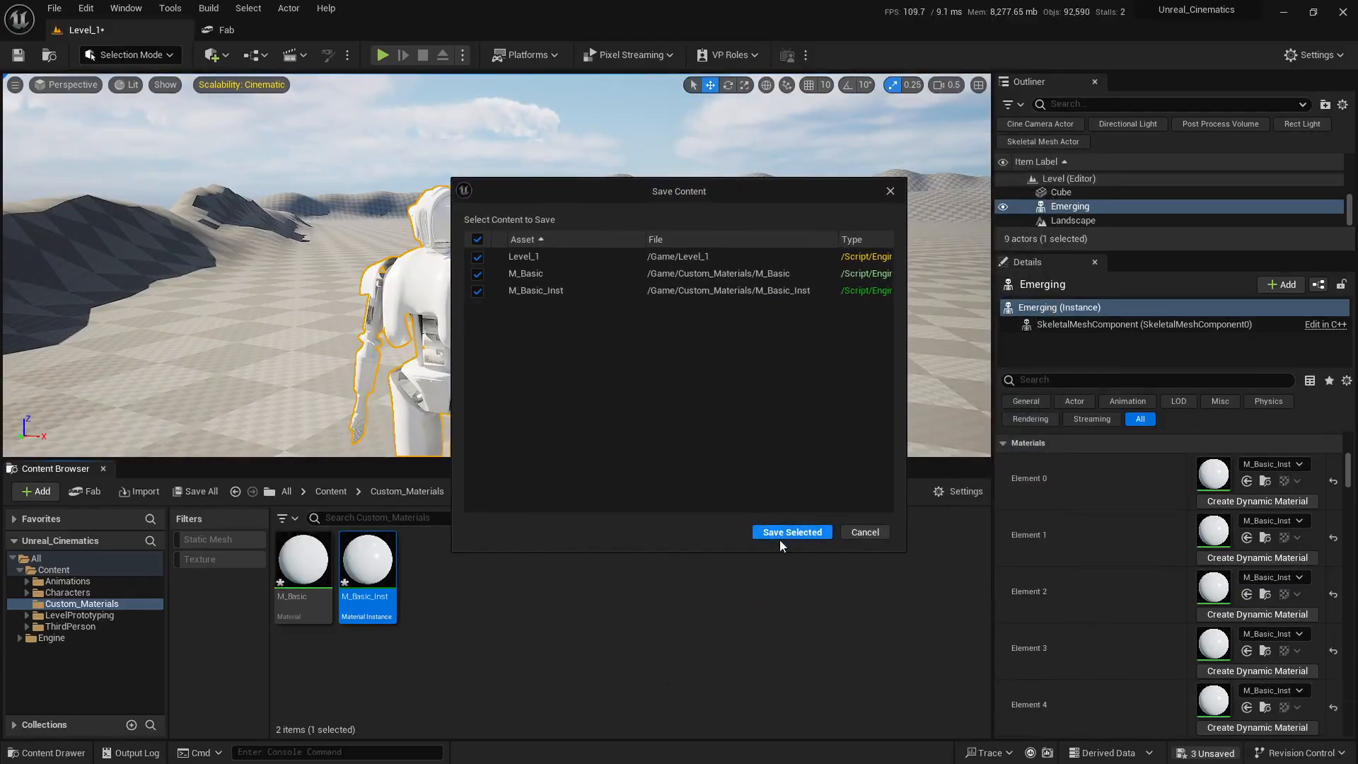
pyautogui.click(783, 536)
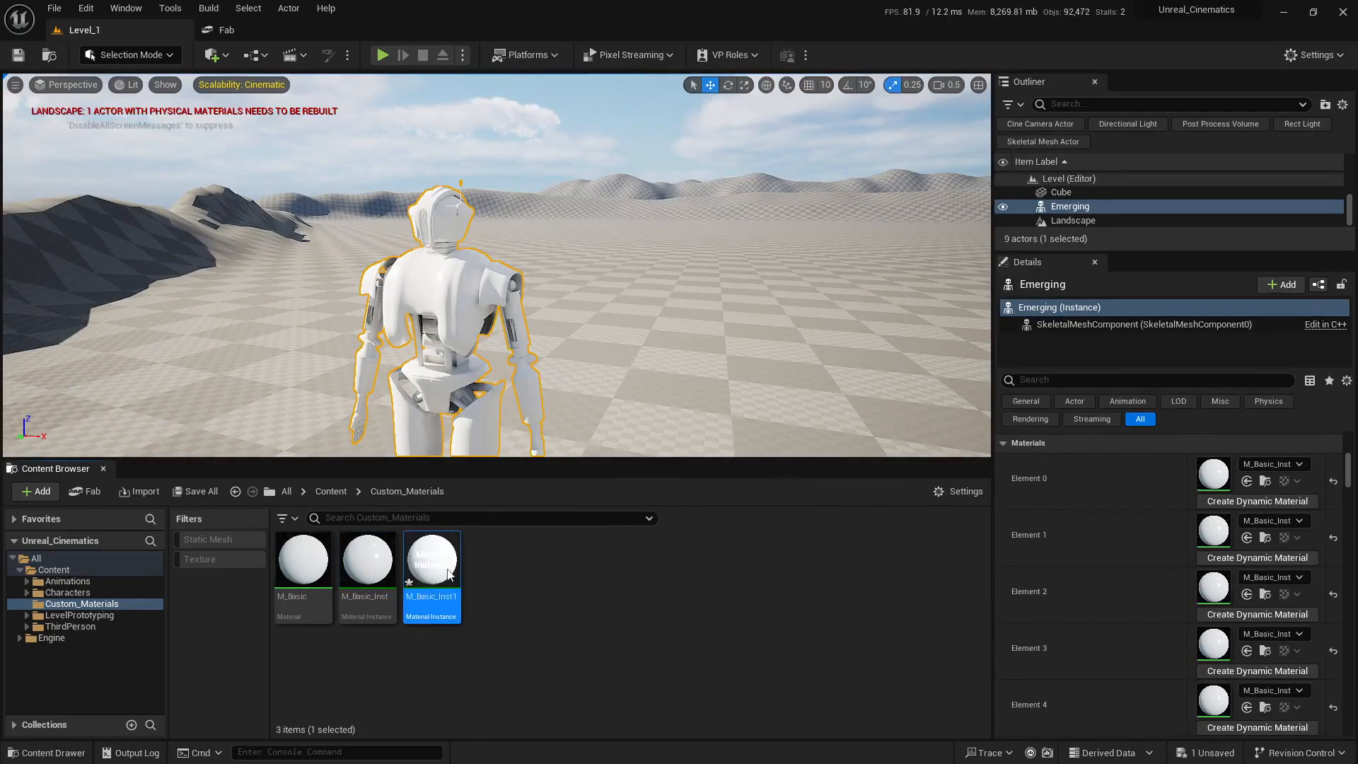
# Step: Set the Base Color of the duplicated instance M_Basic_Inst1 to a dark grey with a value of 0.072917
pyautogui.doubleClick(449, 575)
pyautogui.click(970, 384)
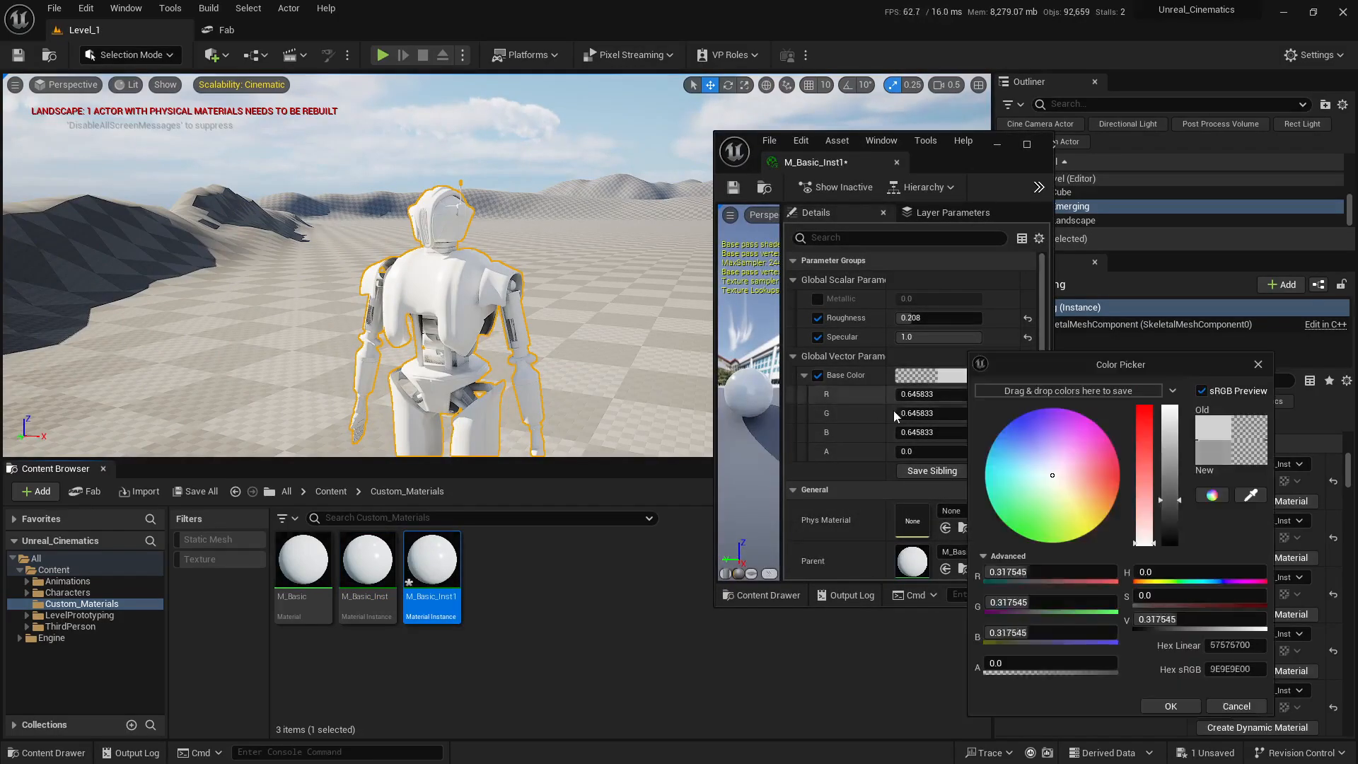
pyautogui.moveTo(1176, 463); pyautogui.dragTo(1161, 539)
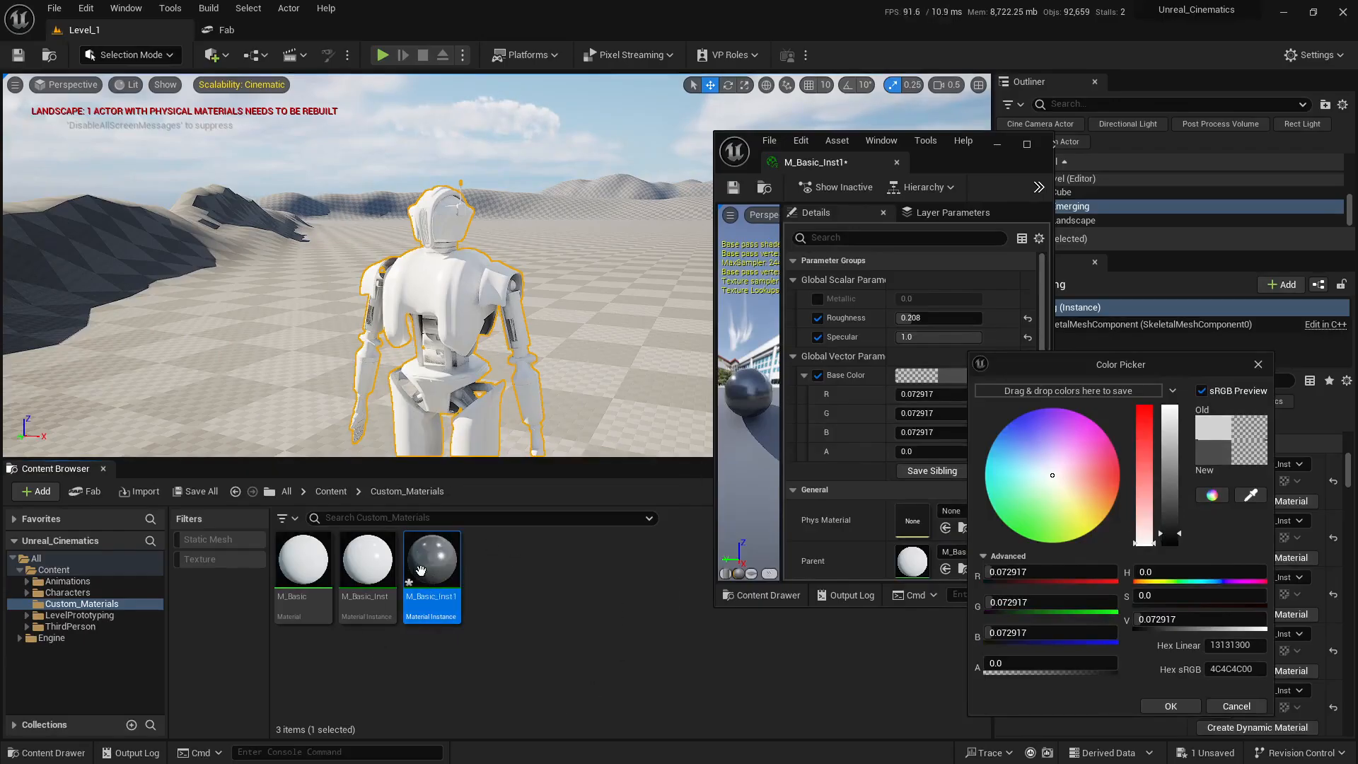
pyautogui.click(1170, 706)
pyautogui.click(896, 162)
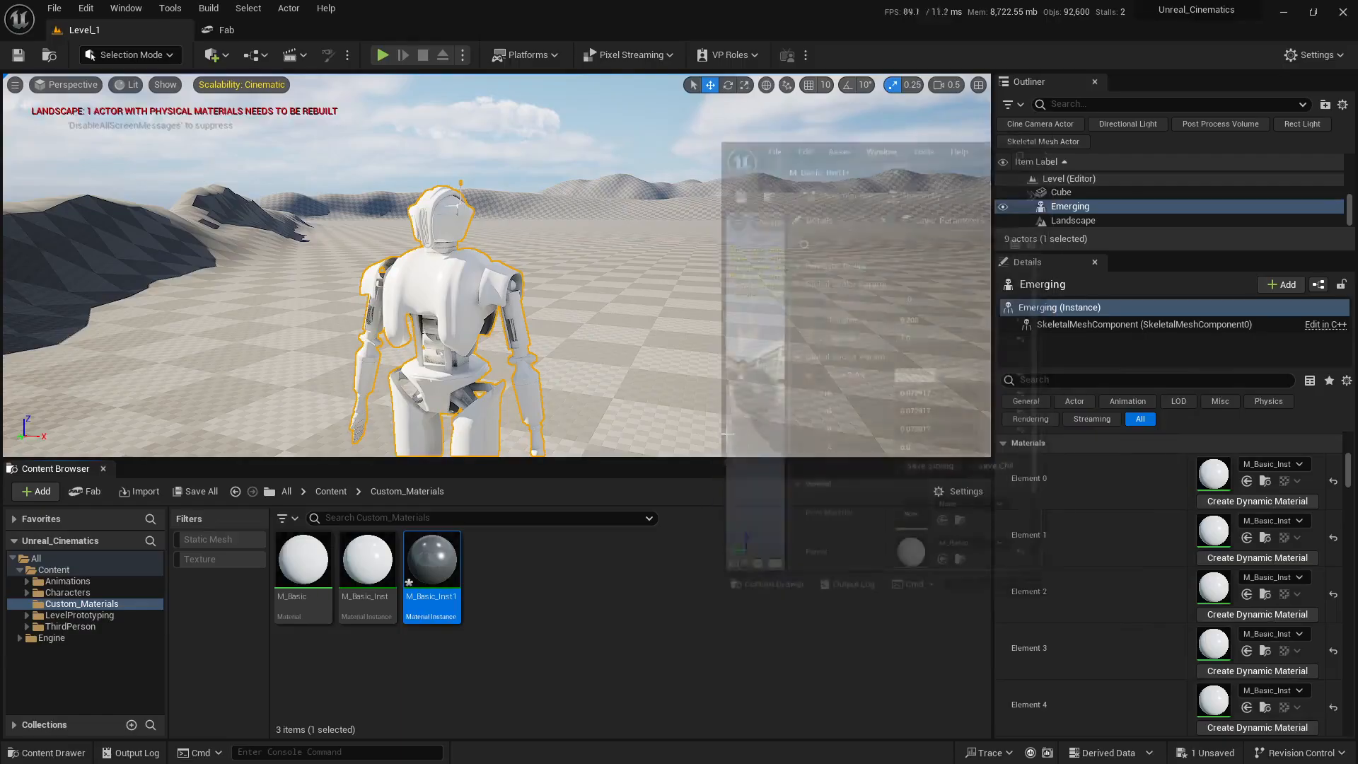
# Step: Apply M_Basic_Inst1 to the elbow joint part of the droid's first arm
pyautogui.click(538, 552)
pyautogui.moveTo(500, 319)
pyautogui.mouseDown(button='right')
pyautogui.moveTo(570, 320)
pyautogui.moveTo(523, 241)
pyautogui.moveTo(452, 311)
pyautogui.moveTo(510, 340)
pyautogui.moveTo(501, 318)
pyautogui.mouseUp(button='right')
pyautogui.scroll(-2, 571, 319)
pyautogui.press('w')
pyautogui.press('q')
pyautogui.scroll(-2, 542, 279)
pyautogui.press('e')
pyautogui.press('w')
pyautogui.moveTo(435, 539); pyautogui.dragTo(544, 388)
pyautogui.moveTo(540, 330); pyautogui.dragTo(541, 331)
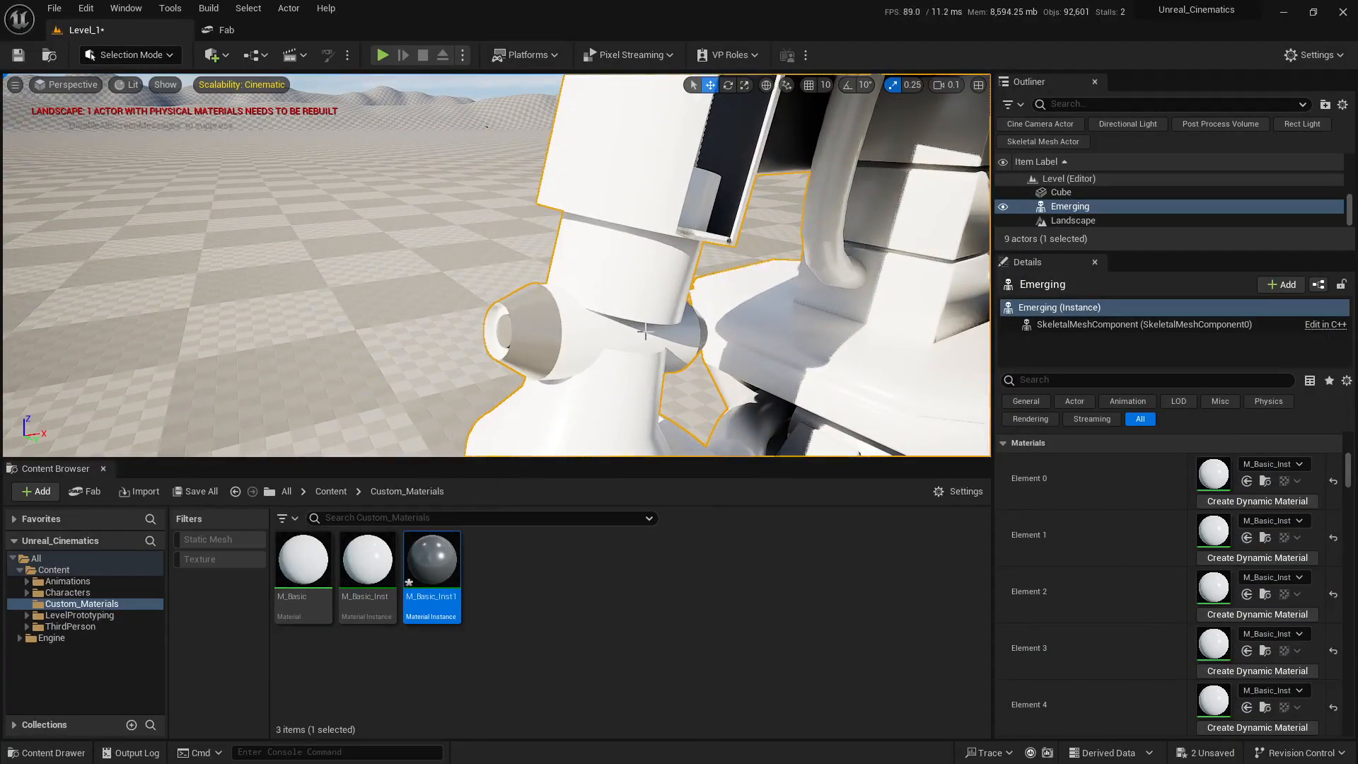
# Step: Apply M_Basic_Inst1 to the cables inside the droid's arm and to the cylinder below them
pyautogui.moveTo(645, 332); pyautogui.dragTo(542, 301, button='right')
pyautogui.press('d')
pyautogui.press('w')
pyautogui.scroll(1, 645, 333)
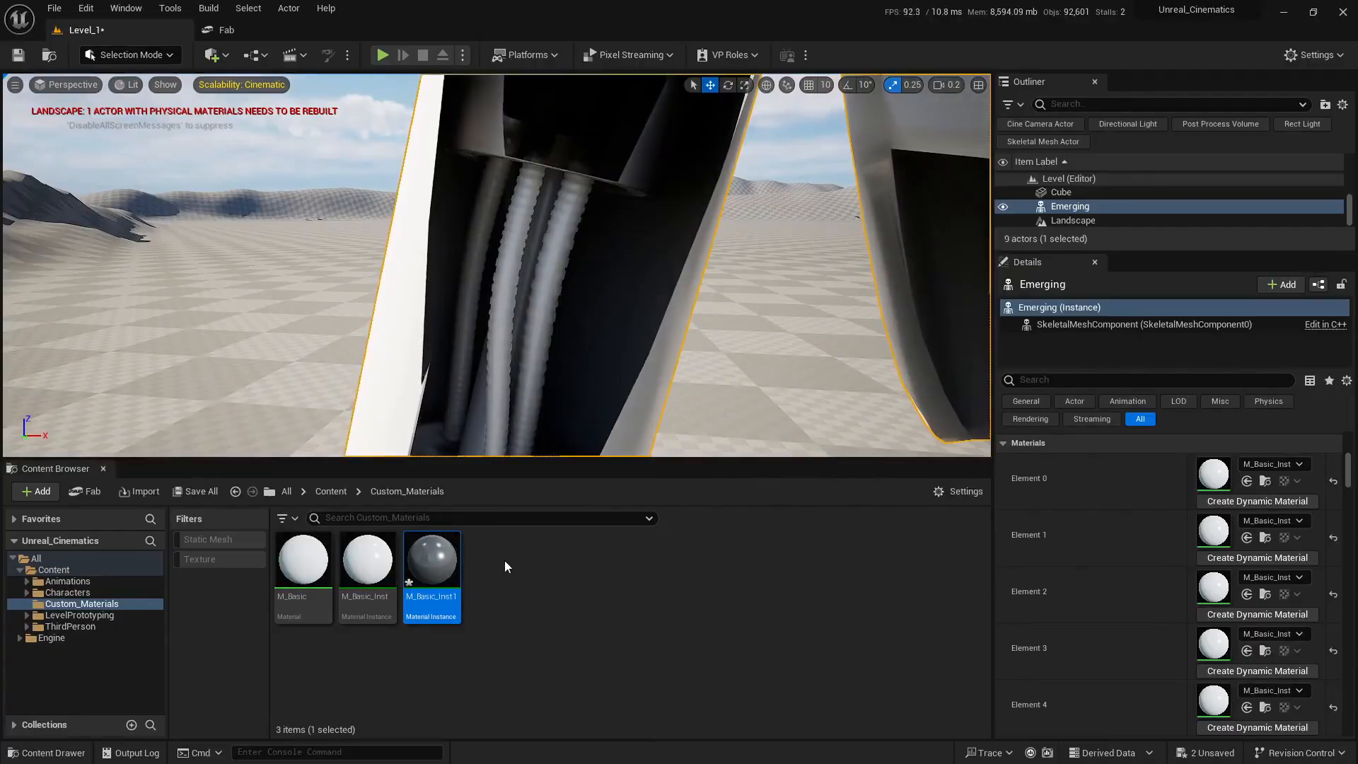
pyautogui.moveTo(432, 562); pyautogui.dragTo(561, 343)
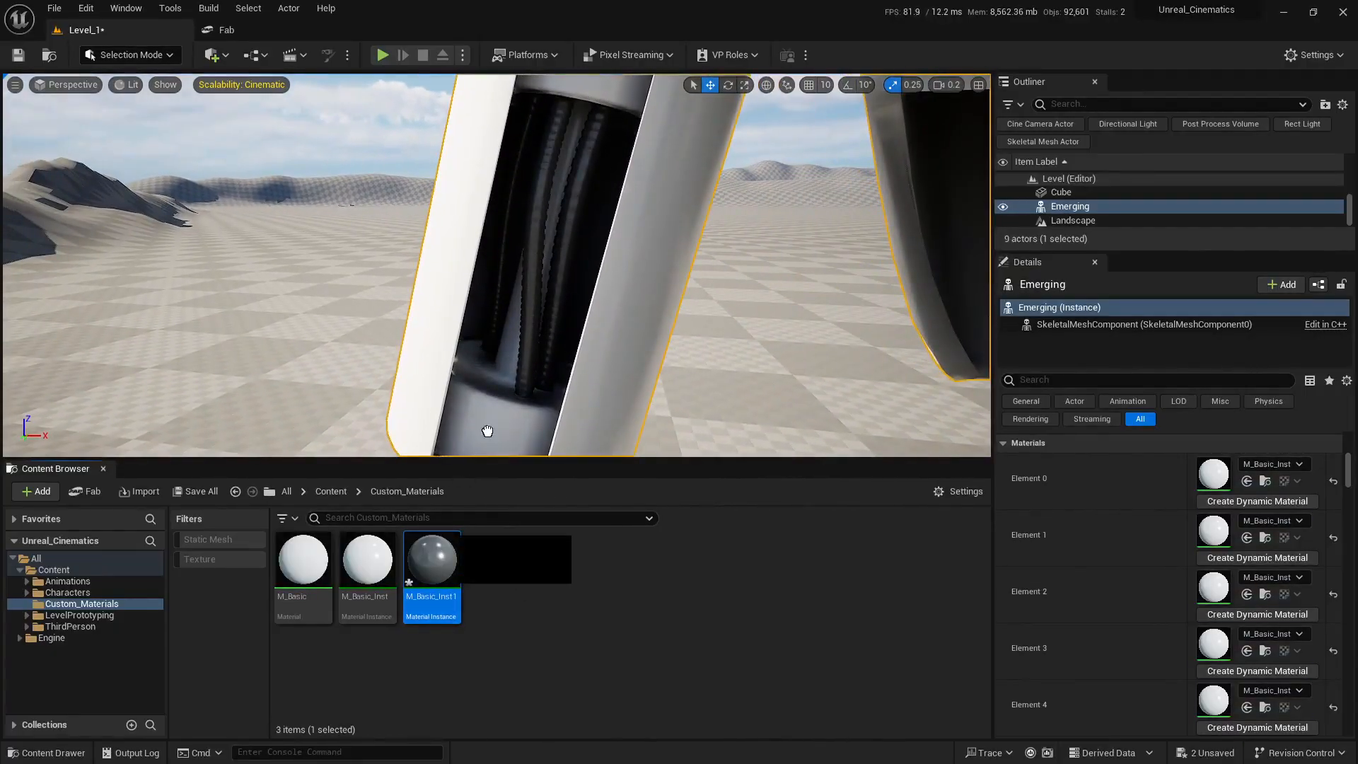
pyautogui.moveTo(487, 431)
pyautogui.mouseDown()
pyautogui.moveTo(515, 346)
pyautogui.moveTo(507, 413)
pyautogui.mouseUp()
# Step: Apply M_Basic_Inst1 to the shoulder joint part of the same arm
pyautogui.press('s')
pyautogui.moveTo(623, 382); pyautogui.dragTo(583, 402, button='right')
pyautogui.press('a')
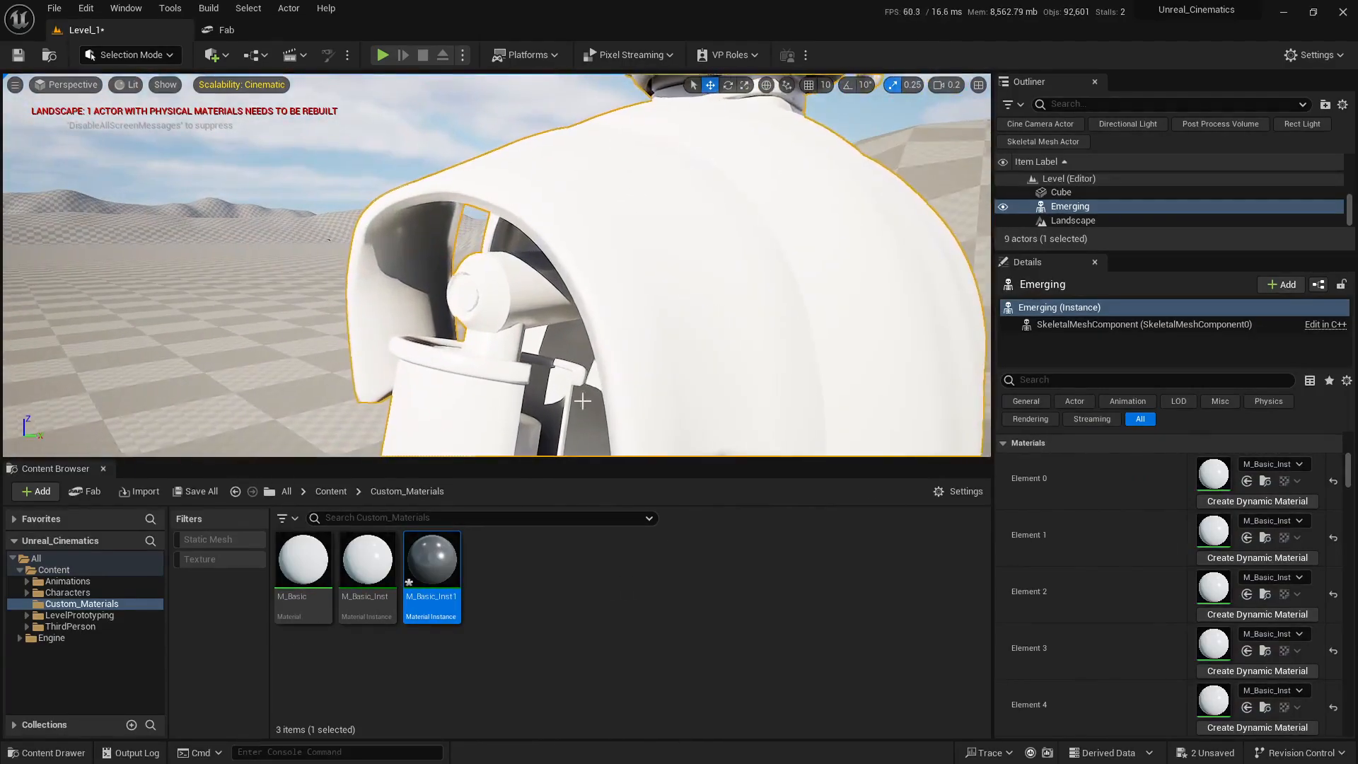
pyautogui.moveTo(434, 548); pyautogui.dragTo(482, 344)
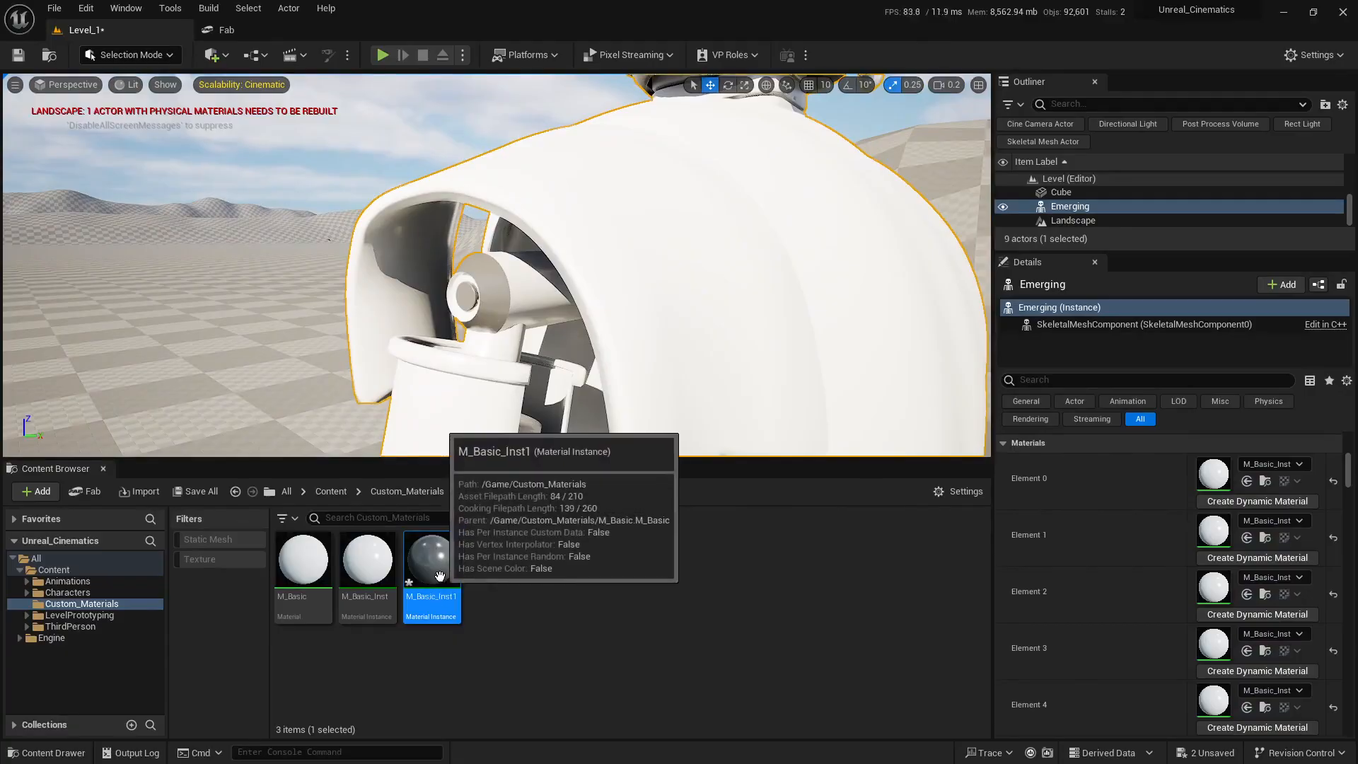
# Step: Apply M_Basic_Inst1 to the rings of the droid's neck
pyautogui.moveTo(582, 395); pyautogui.dragTo(583, 395, button='right')
pyautogui.press('s')
pyautogui.press('w')
pyautogui.scroll(-1, 582, 395)
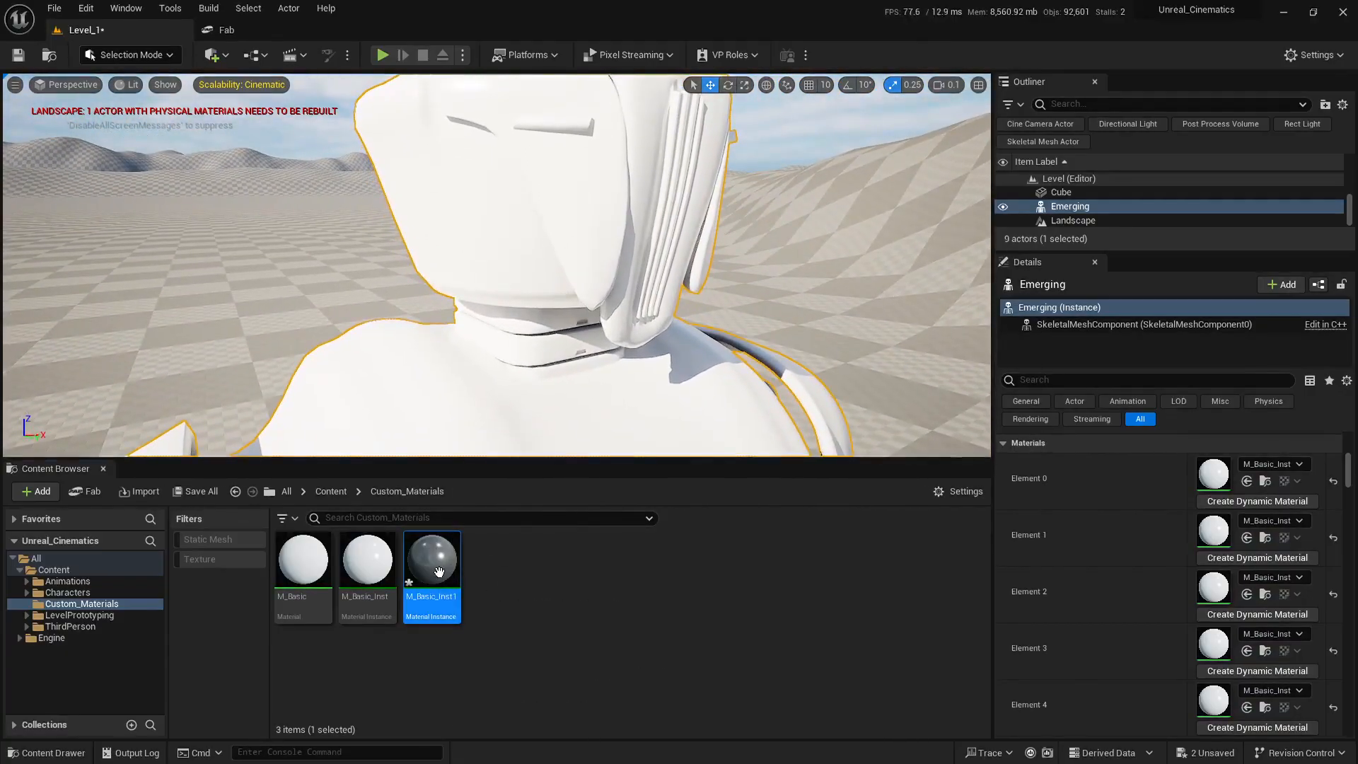
pyautogui.moveTo(439, 572); pyautogui.dragTo(559, 330)
# Step: Apply M_Basic_Inst1 to the side panel of the droid's head and to the block under its antenna
pyautogui.moveTo(559, 331); pyautogui.dragTo(558, 330, button='right')
pyautogui.scroll(3, 558, 331)
pyautogui.press('a')
pyautogui.press('e')
pyautogui.scroll(-2, 558, 330)
pyautogui.press('q')
pyautogui.press('w')
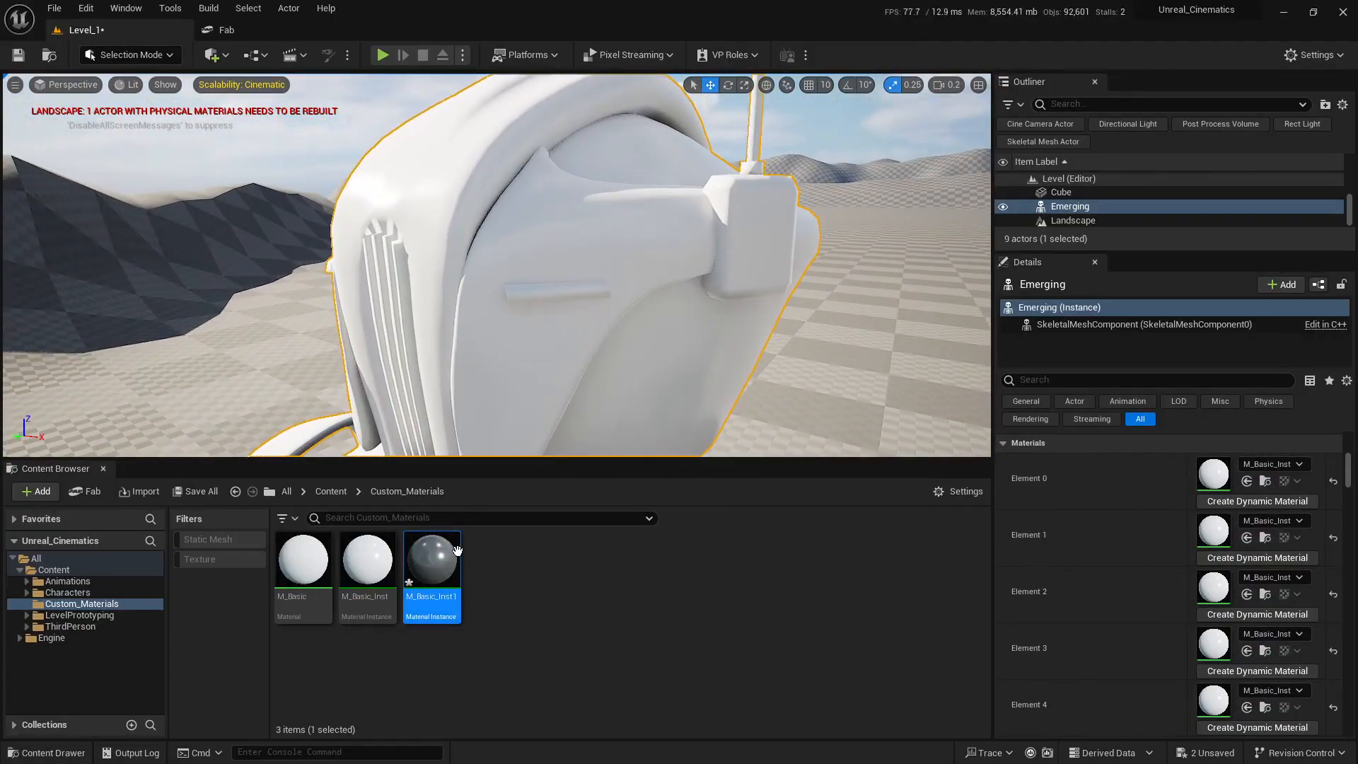
pyautogui.moveTo(458, 550); pyautogui.dragTo(539, 382)
pyautogui.moveTo(539, 382); pyautogui.dragTo(539, 382, button='right')
pyautogui.press('d')
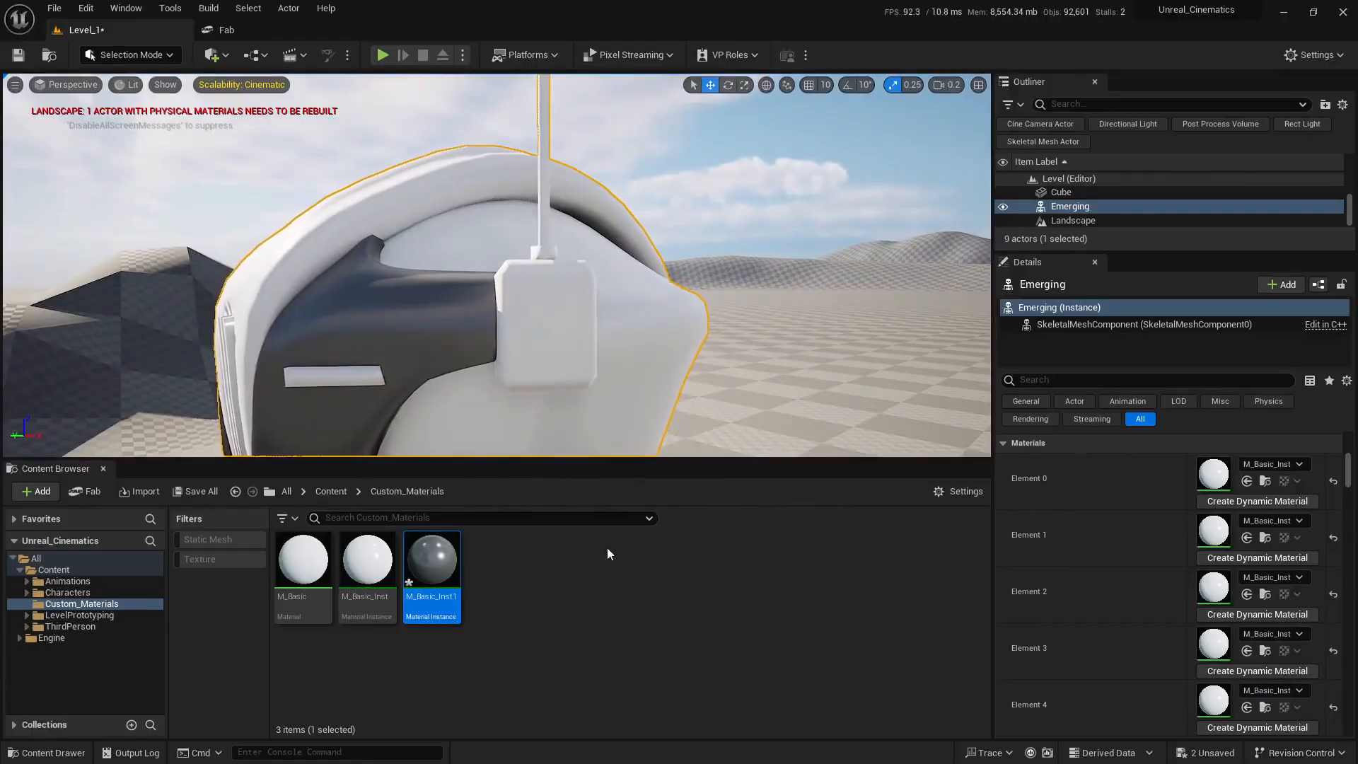
pyautogui.moveTo(426, 559); pyautogui.dragTo(545, 311)
pyautogui.moveTo(546, 311); pyautogui.dragTo(545, 311, button='right')
# Step: Apply M_Basic_Inst1 to the shoulder joint and inner cables of the droid's other arm
pyautogui.press('w')
pyautogui.press('q')
pyautogui.scroll(-1, 545, 311)
pyautogui.moveTo(432, 580); pyautogui.dragTo(491, 293)
pyautogui.moveTo(493, 334); pyautogui.dragTo(494, 334, button='right')
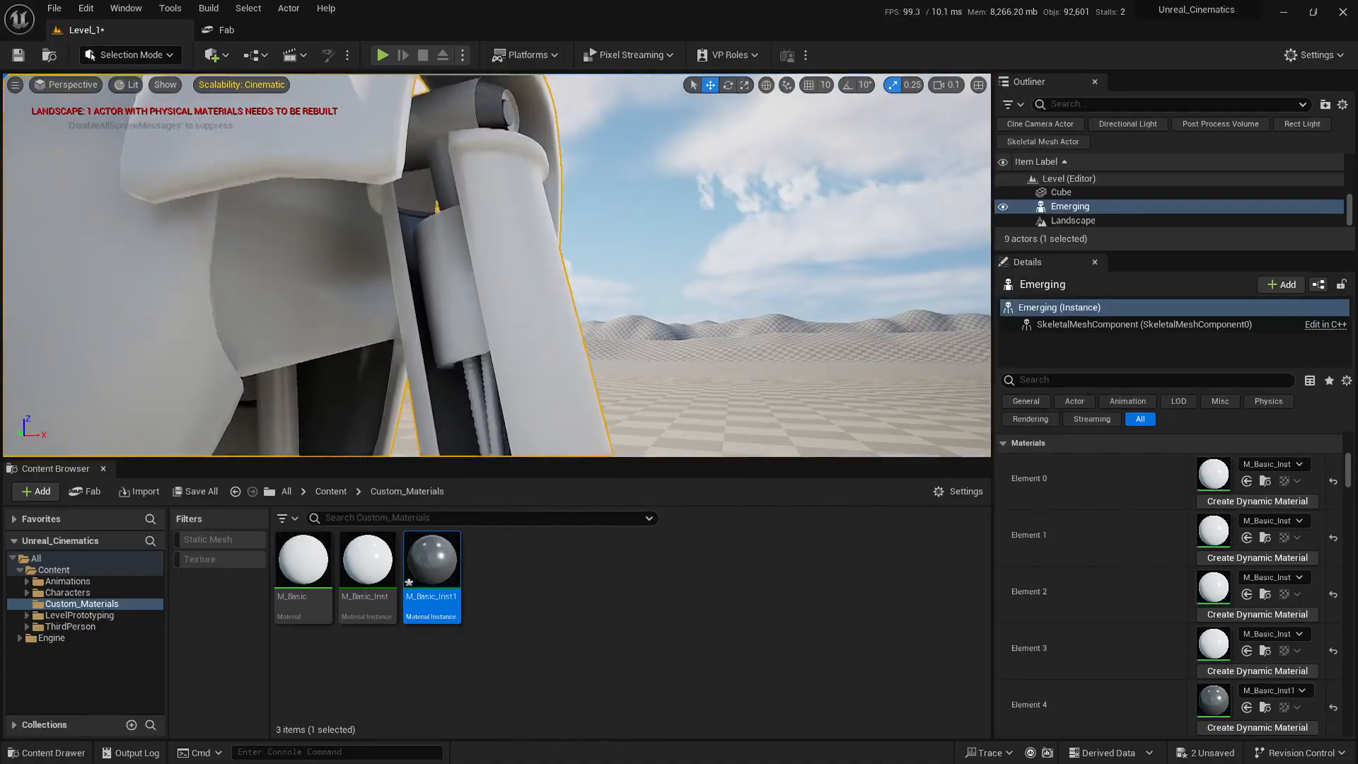
pyautogui.moveTo(486, 410); pyautogui.dragTo(486, 410, button='right')
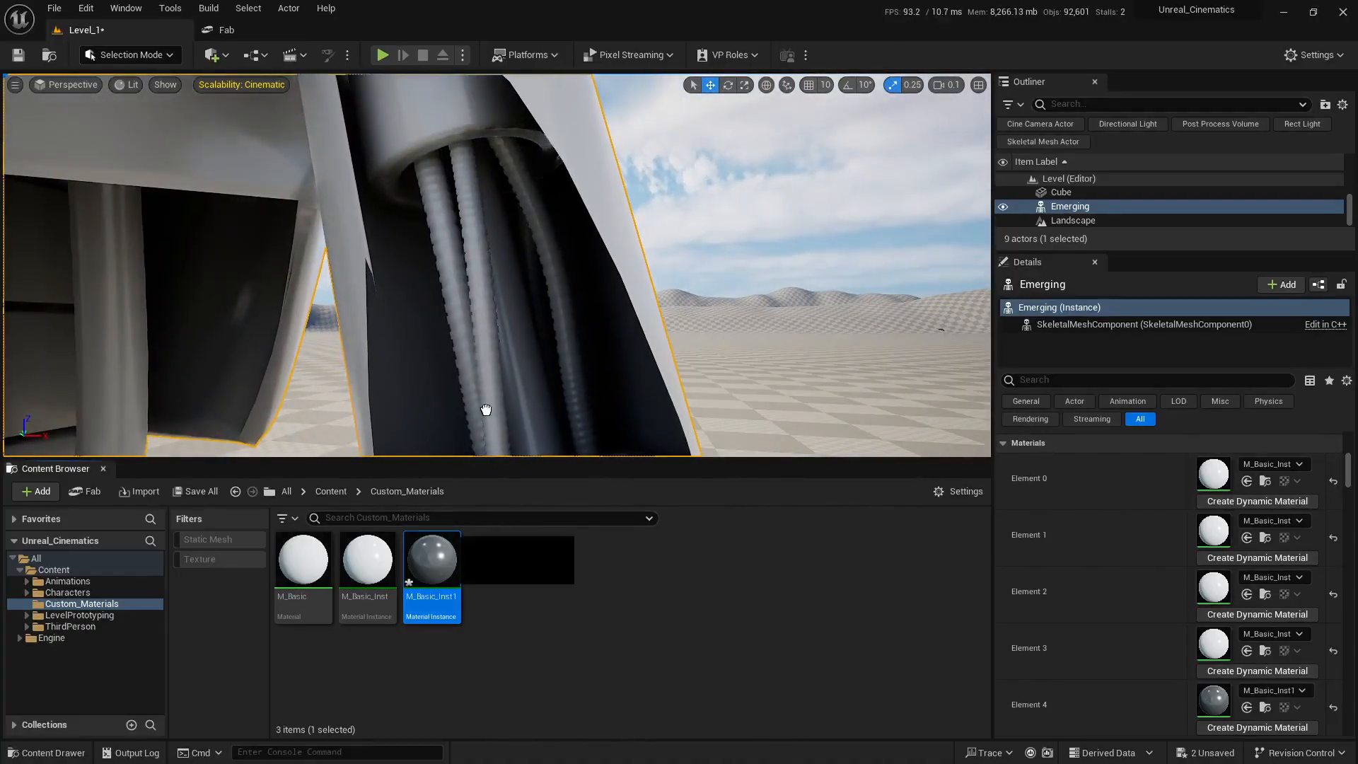
pyautogui.moveTo(486, 410); pyautogui.dragTo(485, 291)
pyautogui.moveTo(440, 555); pyautogui.dragTo(491, 358)
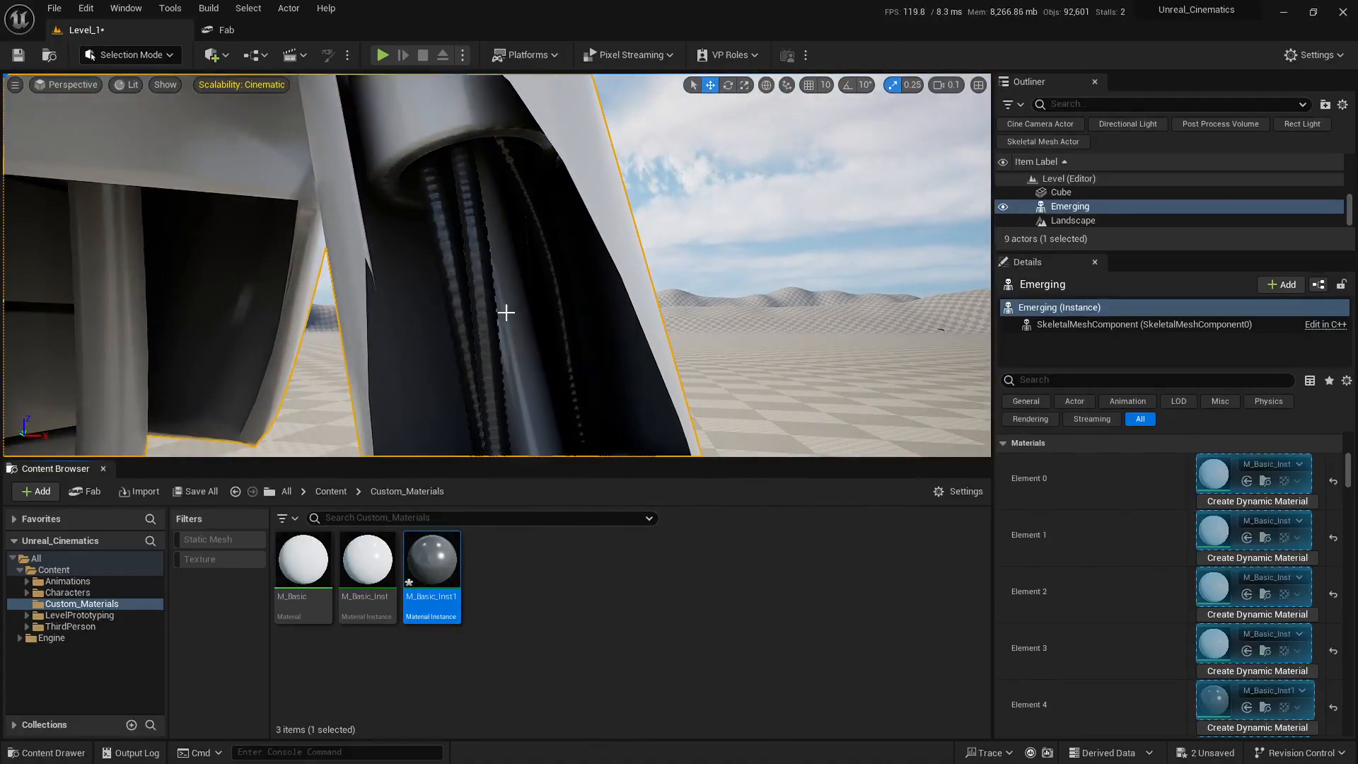
pyautogui.moveTo(505, 313); pyautogui.dragTo(506, 312)
# Step: Apply M_Basic_Inst1 to the elbow joint cap of the droid's other arm
pyautogui.moveTo(506, 313); pyautogui.dragTo(506, 312, button='right')
pyautogui.scroll(1, 506, 313)
pyautogui.scroll(-1, 506, 313)
pyautogui.moveTo(455, 554); pyautogui.dragTo(507, 310)
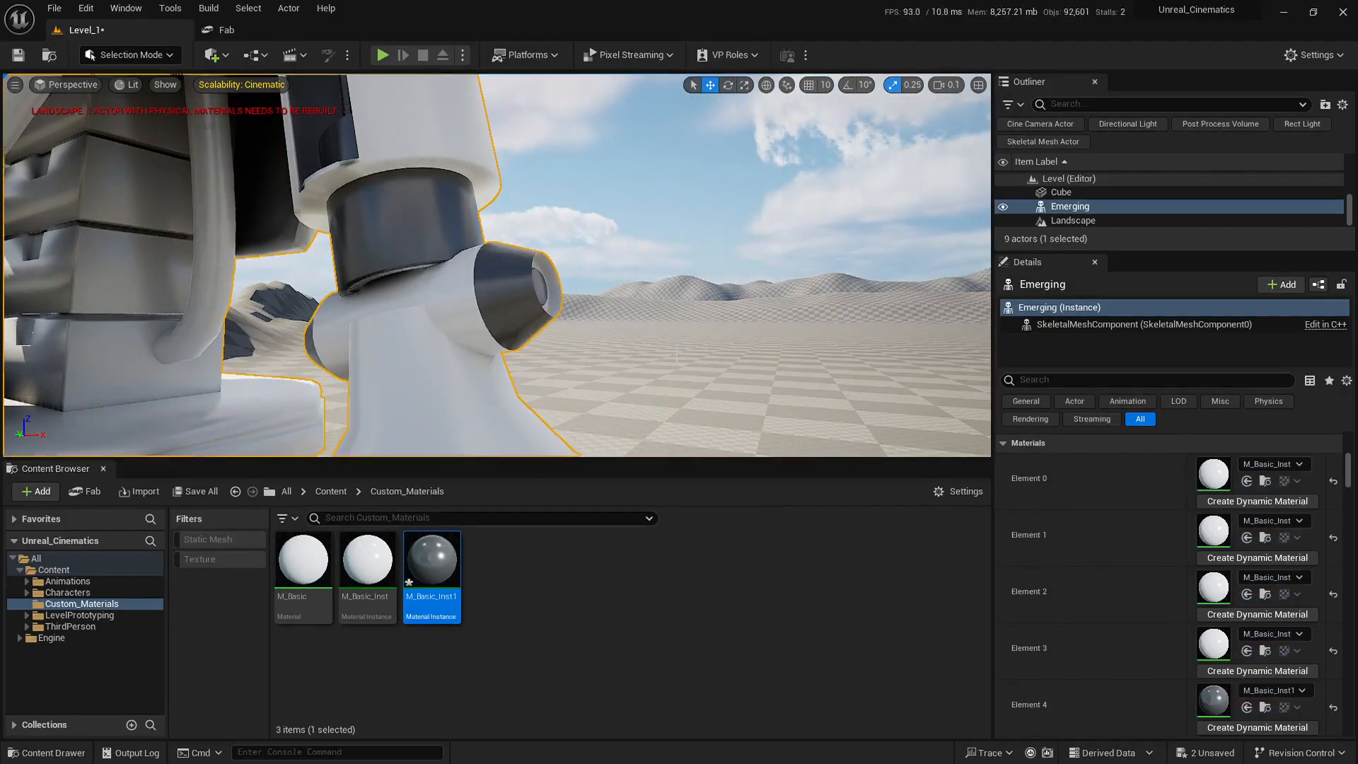
pyautogui.scroll(1, 506, 310)
# Step: Apply M_Basic_Inst1 to the narrow vertical strips on the droid's forearms
pyautogui.moveTo(507, 309); pyautogui.dragTo(506, 310, button='right')
pyautogui.scroll(-1, 507, 310)
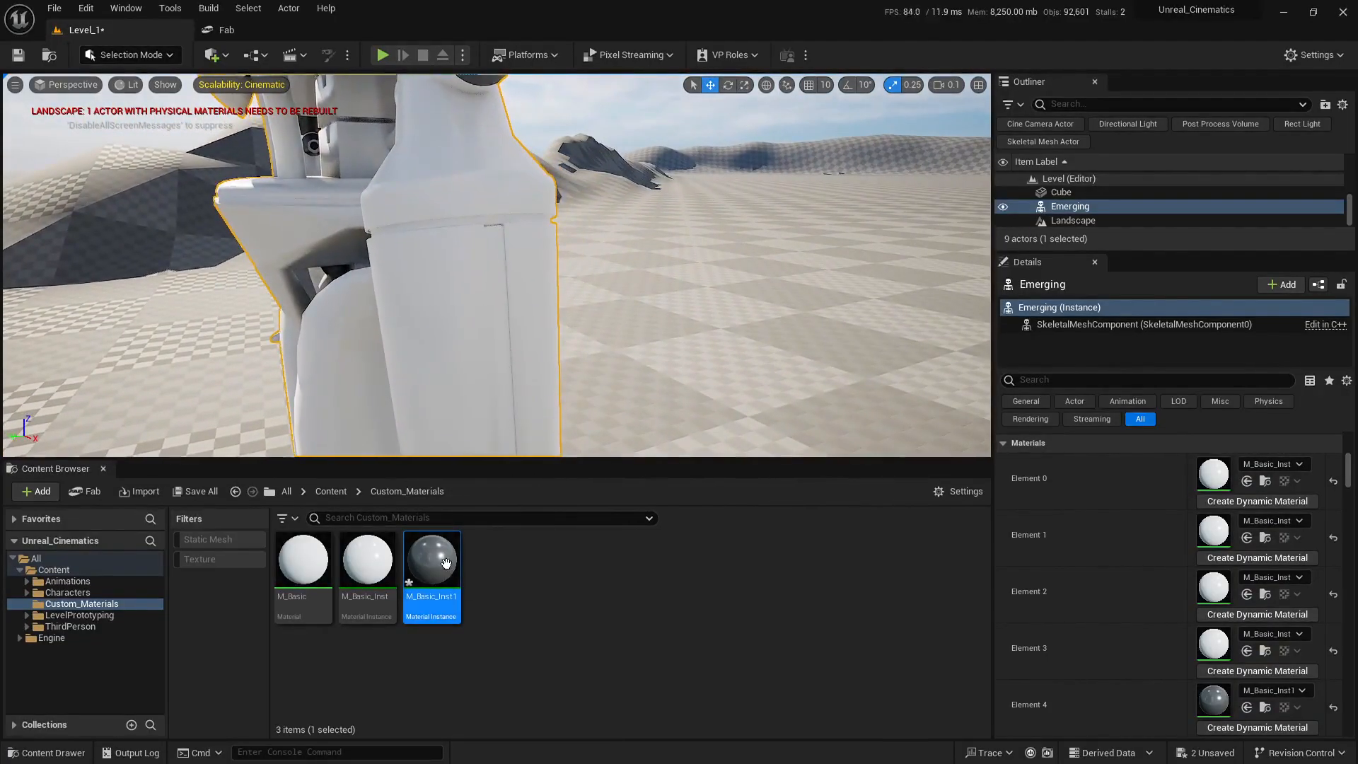
pyautogui.moveTo(446, 562); pyautogui.dragTo(496, 304)
pyautogui.moveTo(497, 304); pyautogui.dragTo(496, 303, button='right')
pyautogui.scroll(2, 497, 303)
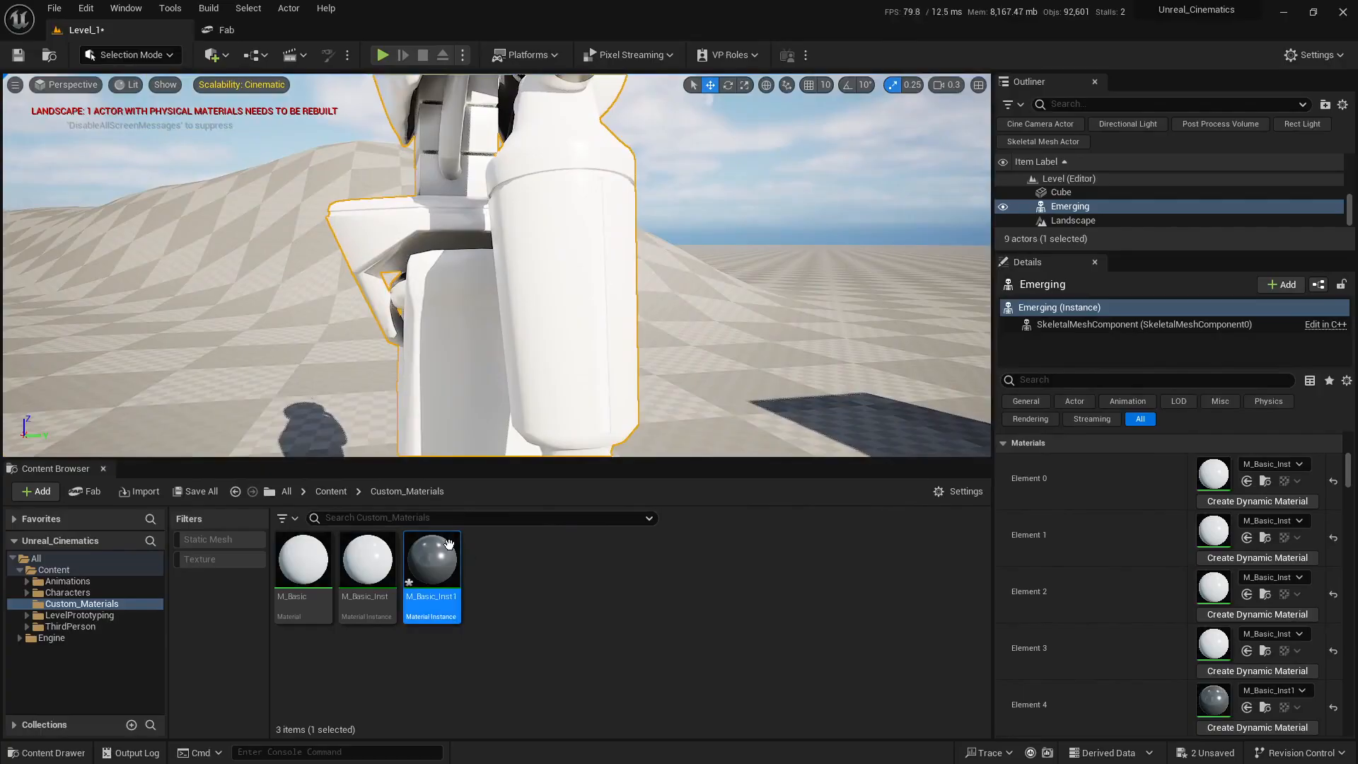
pyautogui.moveTo(449, 543); pyautogui.dragTo(579, 380)
pyautogui.moveTo(599, 312); pyautogui.dragTo(599, 312)
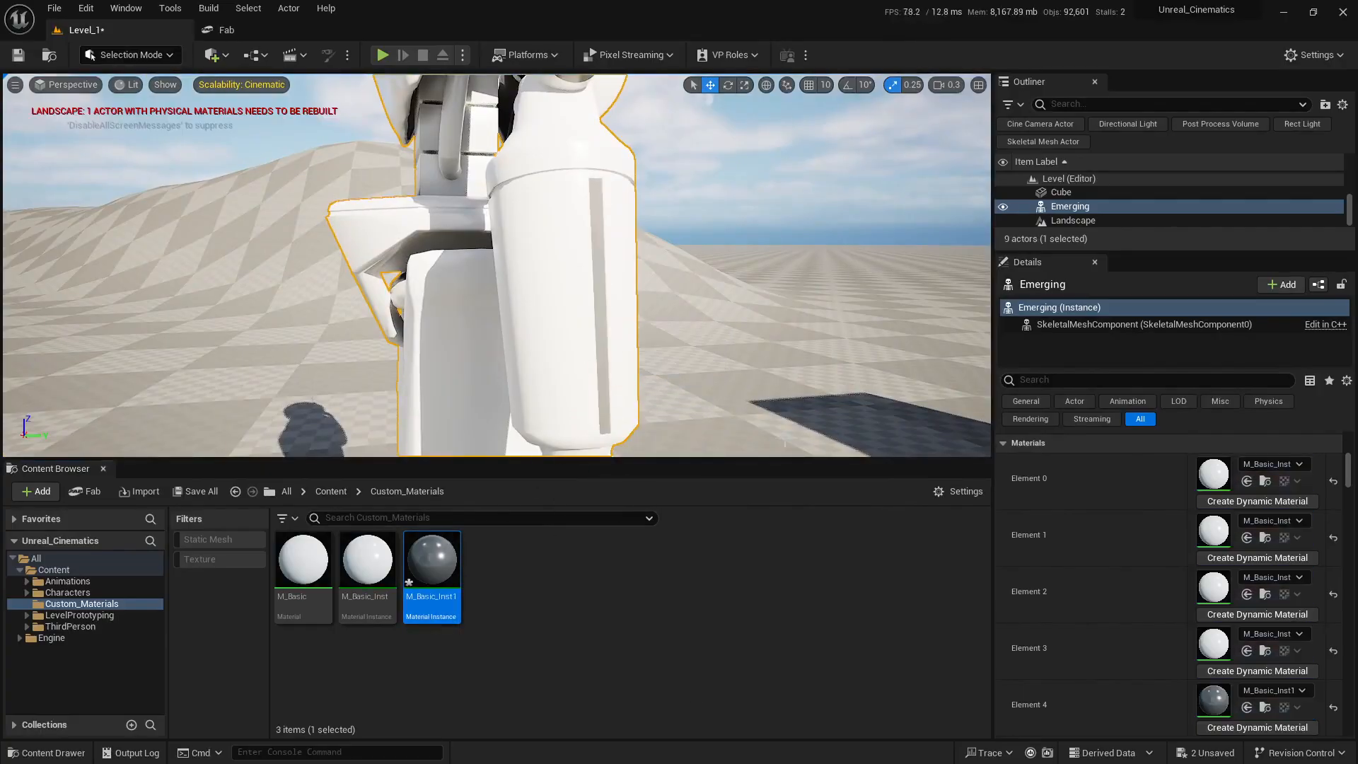
# Step: Apply M_Basic_Inst1 to the pipes and joint of the droid's hips
pyautogui.moveTo(600, 312); pyautogui.dragTo(599, 312, button='right')
pyautogui.press('w')
pyautogui.scroll(-2, 599, 312)
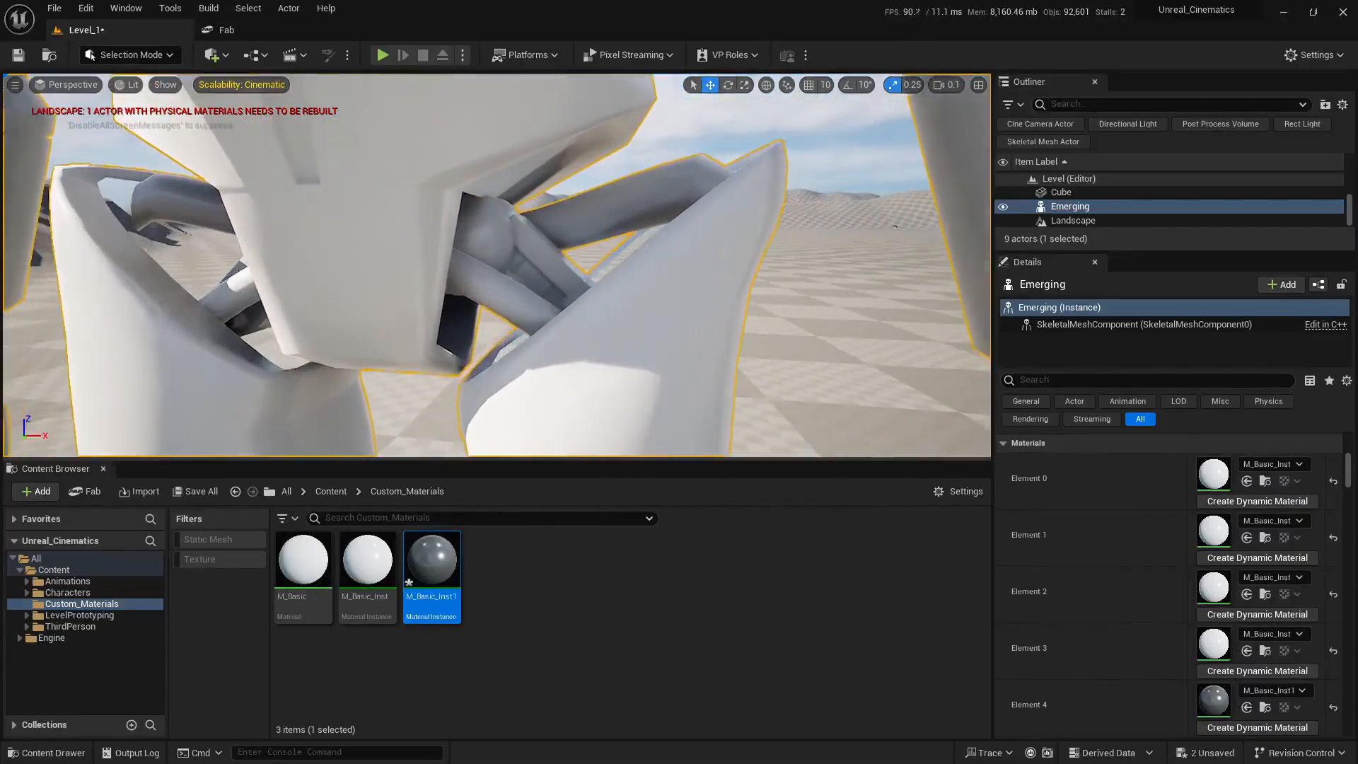
pyautogui.moveTo(443, 563); pyautogui.dragTo(566, 297)
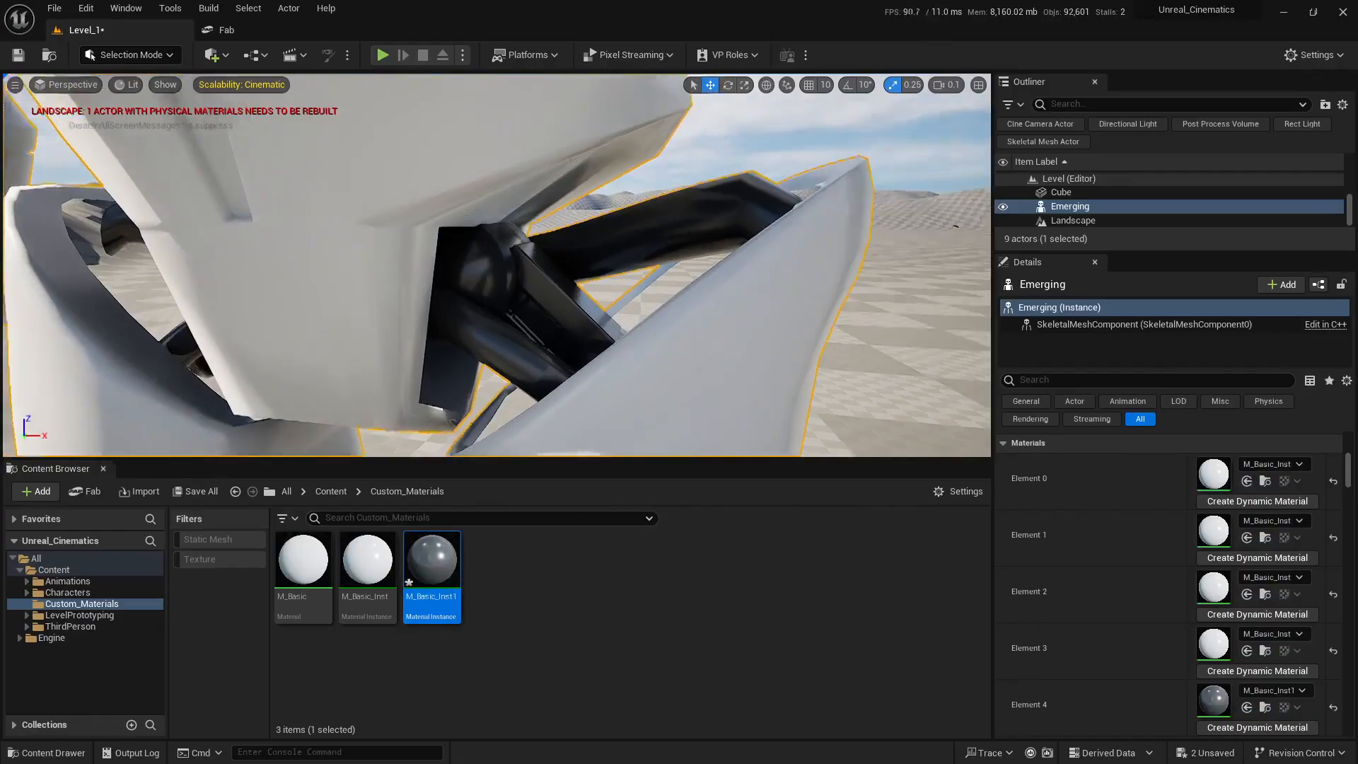
# Step: Apply M_Basic_Inst1 to the stacked abdomen segments and the vertical tube beside them
pyautogui.press('s')
pyautogui.moveTo(566, 298)
pyautogui.mouseDown(button='right')
pyautogui.moveTo(566, 262)
pyautogui.moveTo(565, 318)
pyautogui.moveTo(566, 262)
pyautogui.moveTo(566, 297)
pyautogui.mouseUp(button='right')
pyautogui.scroll(2, 566, 297)
pyautogui.press('w')
pyautogui.press('e')
pyautogui.scroll(-1, 566, 268)
pyautogui.press('w')
pyautogui.press('d')
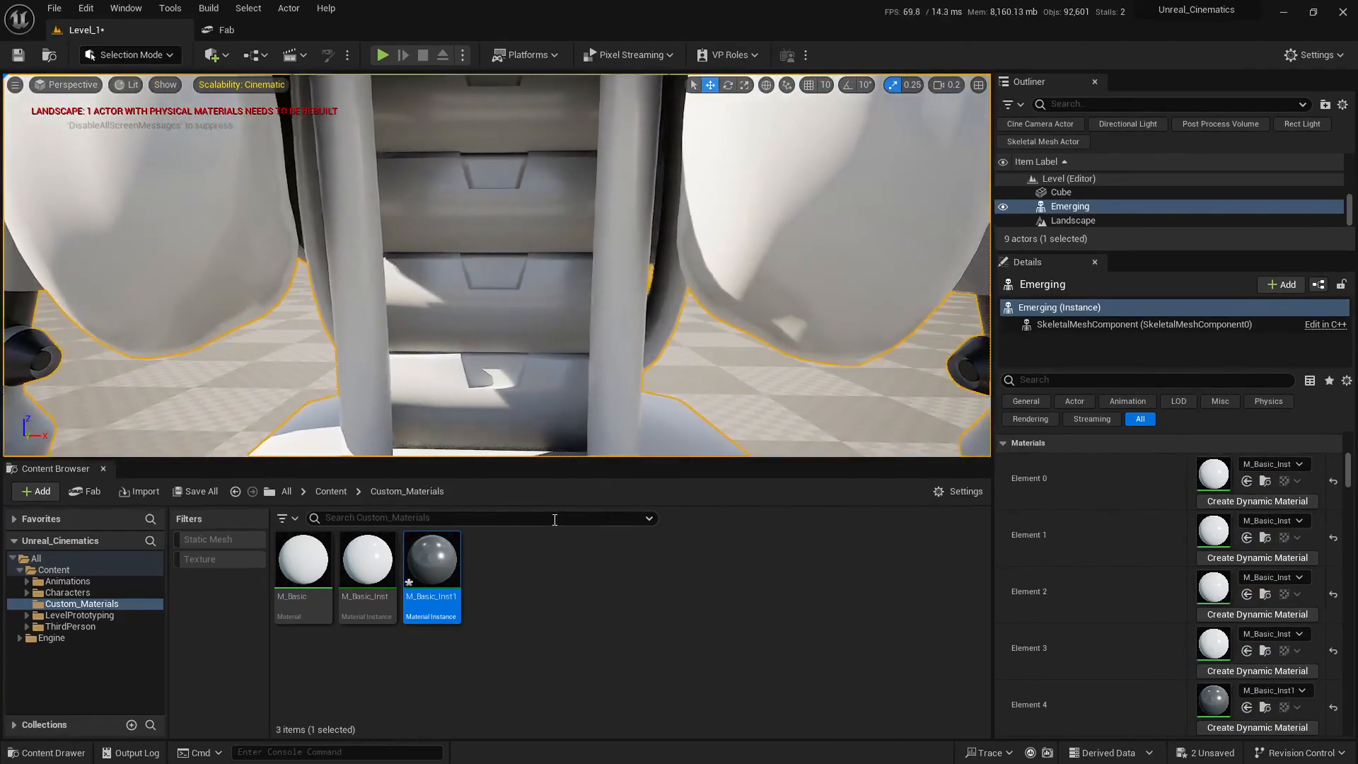
pyautogui.moveTo(425, 559); pyautogui.dragTo(481, 256)
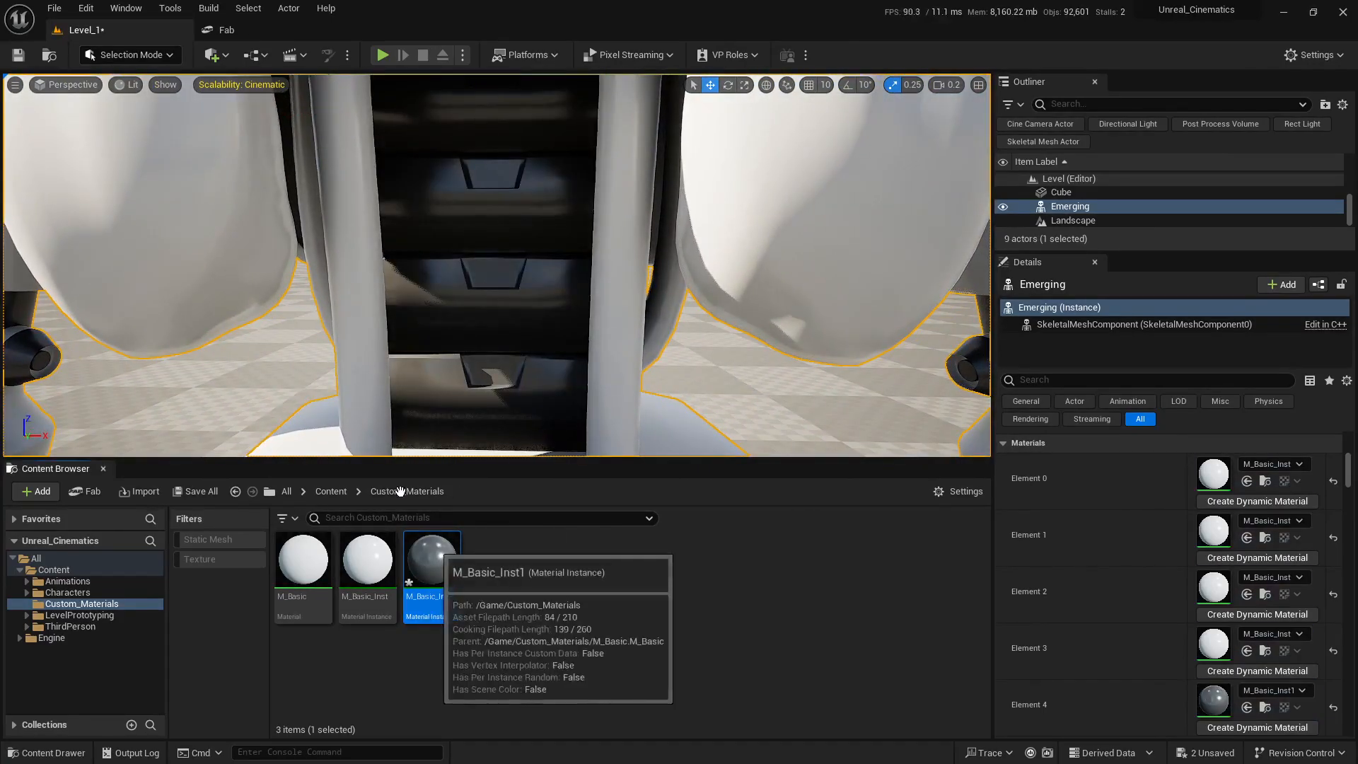
pyautogui.moveTo(435, 556); pyautogui.dragTo(608, 348)
# Step: Apply M_Basic_Inst1 to further mechanical parts of the droid, working around its body towards the feet
pyautogui.press('s')
pyautogui.scroll(2, 549, 349)
pyautogui.moveTo(549, 349); pyautogui.dragTo(637, 386, button='right')
pyautogui.press('s')
pyautogui.press('w')
pyautogui.press('a')
pyautogui.scroll(-1, 601, 375)
pyautogui.moveTo(450, 566); pyautogui.dragTo(421, 273)
pyautogui.press('d')
pyautogui.moveTo(421, 272); pyautogui.dragTo(315, 266, button='right')
pyautogui.moveTo(437, 564); pyautogui.dragTo(499, 339)
pyautogui.press('s')
pyautogui.moveTo(499, 340); pyautogui.dragTo(558, 340, button='right')
pyautogui.press('q')
pyautogui.press('w')
pyautogui.moveTo(426, 564); pyautogui.dragTo(457, 298)
# Step: Apply M_Basic_Inst1 to the round cap of the droid's ankle joint, undoing the misplaced drop that creates an actor
pyautogui.press('a')
pyautogui.press('w')
pyautogui.moveTo(456, 298); pyautogui.dragTo(418, 297, button='right')
pyautogui.moveTo(432, 564); pyautogui.dragTo(484, 283)
pyautogui.hotkey('ctrl', 'z')
pyautogui.moveTo(442, 553); pyautogui.dragTo(493, 289)
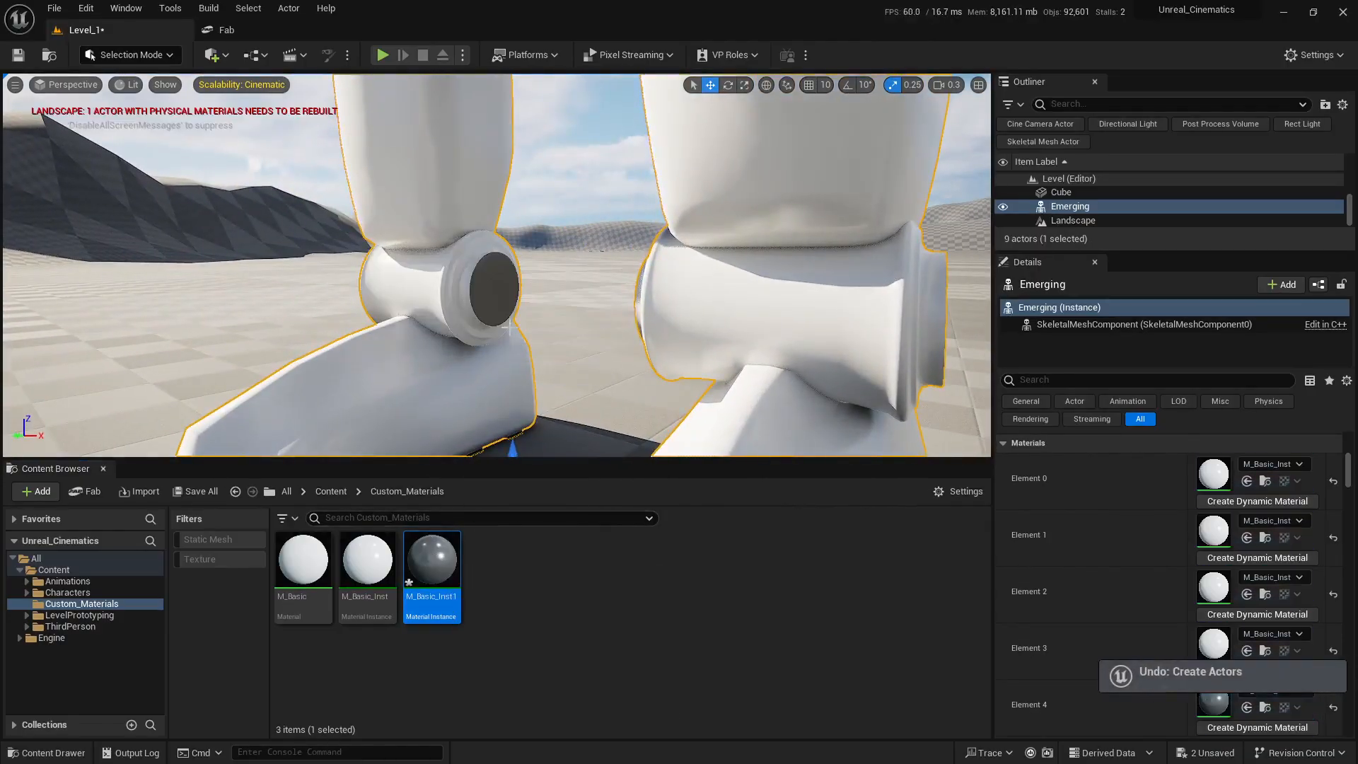
# Step: Deselect the droid and examine its feet, abdomen and torso with the dark parts applied
pyautogui.press('s')
pyautogui.press('a')
pyautogui.scroll(1, 496, 289)
pyautogui.moveTo(493, 288); pyautogui.dragTo(566, 280, button='right')
pyautogui.moveTo(458, 268); pyautogui.dragTo(439, 268, button='right')
pyautogui.click(410, 106)
pyautogui.moveTo(410, 106); pyautogui.dragTo(386, 145, button='right')
pyautogui.press('e')
pyautogui.press('w')
pyautogui.press('q')
# Step: Set the Base Color value of M_Basic_Inst1 to 0.073 and close its editor
pyautogui.doubleClick(455, 561)
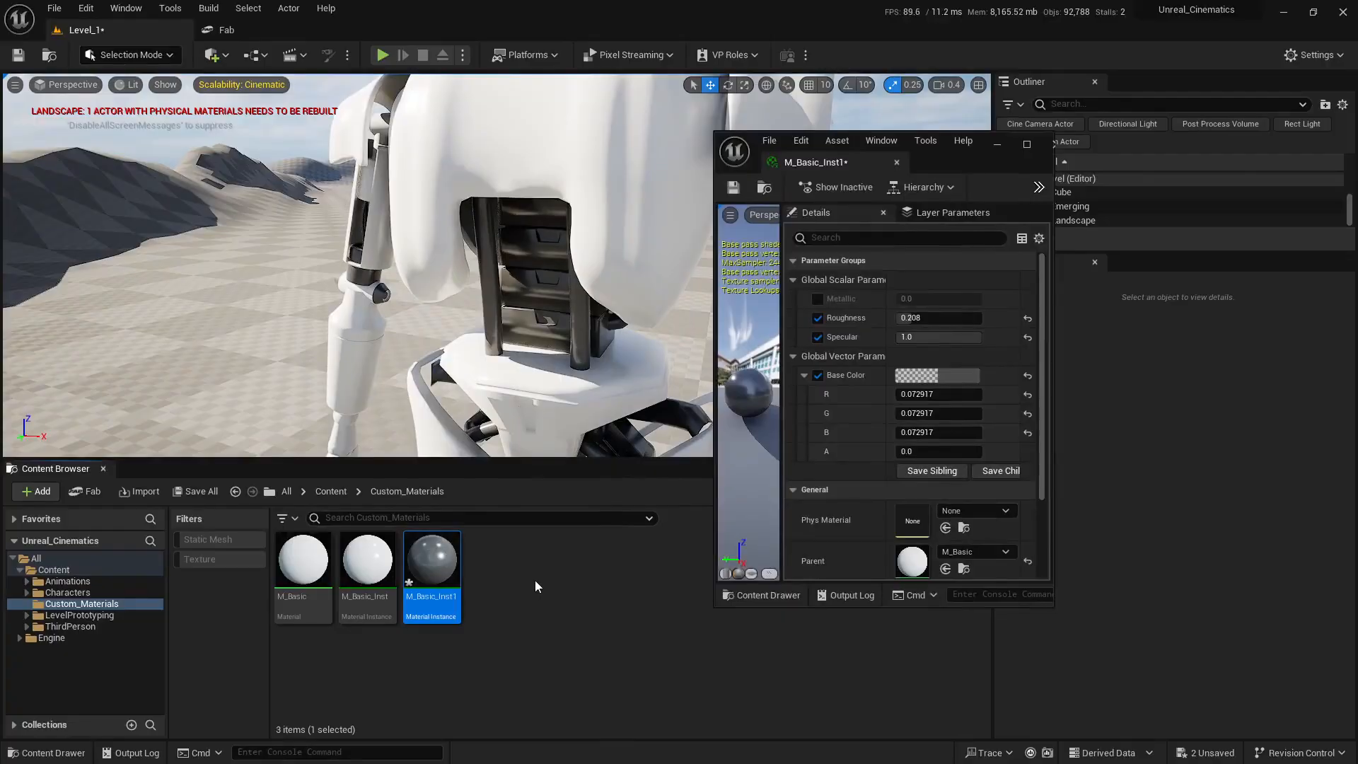
pyautogui.click(956, 377)
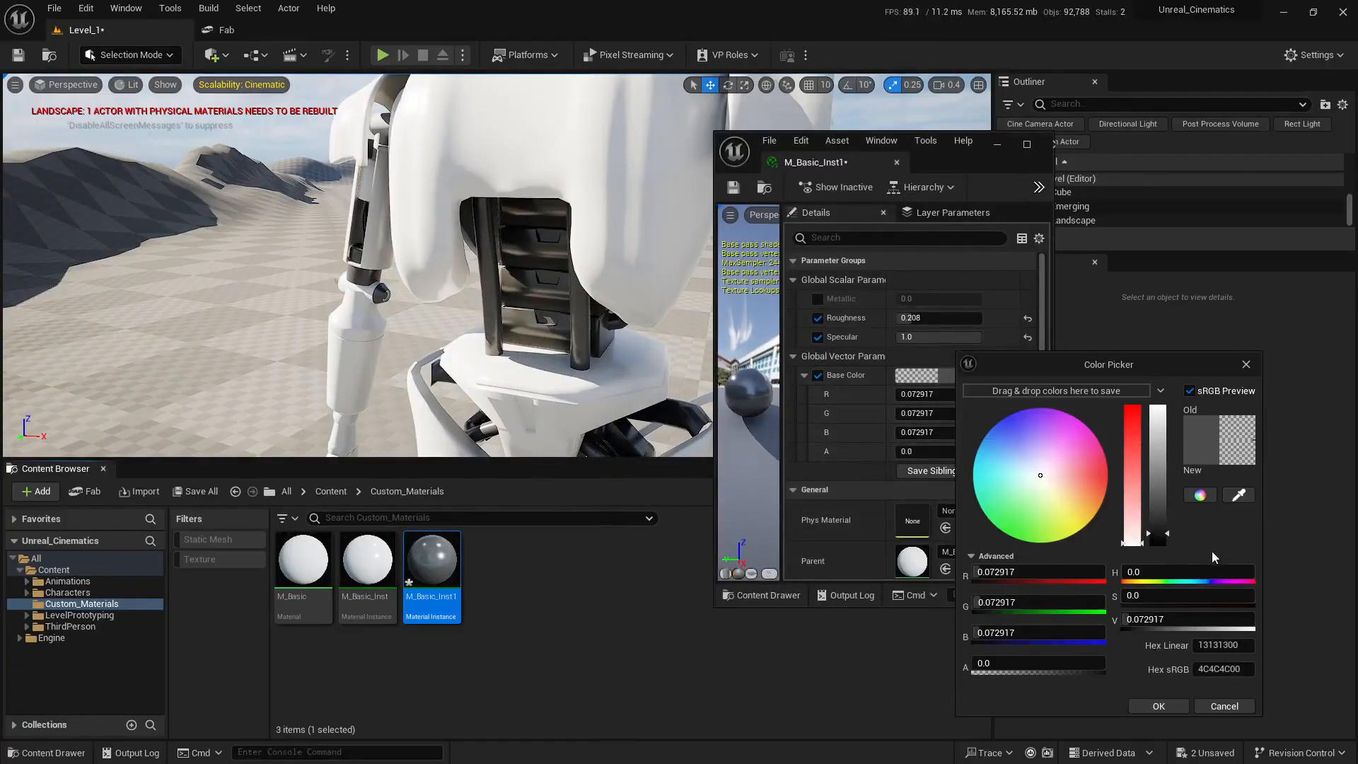
pyautogui.moveTo(1131, 619); pyautogui.dragTo(1130, 619)
pyautogui.click(1158, 706)
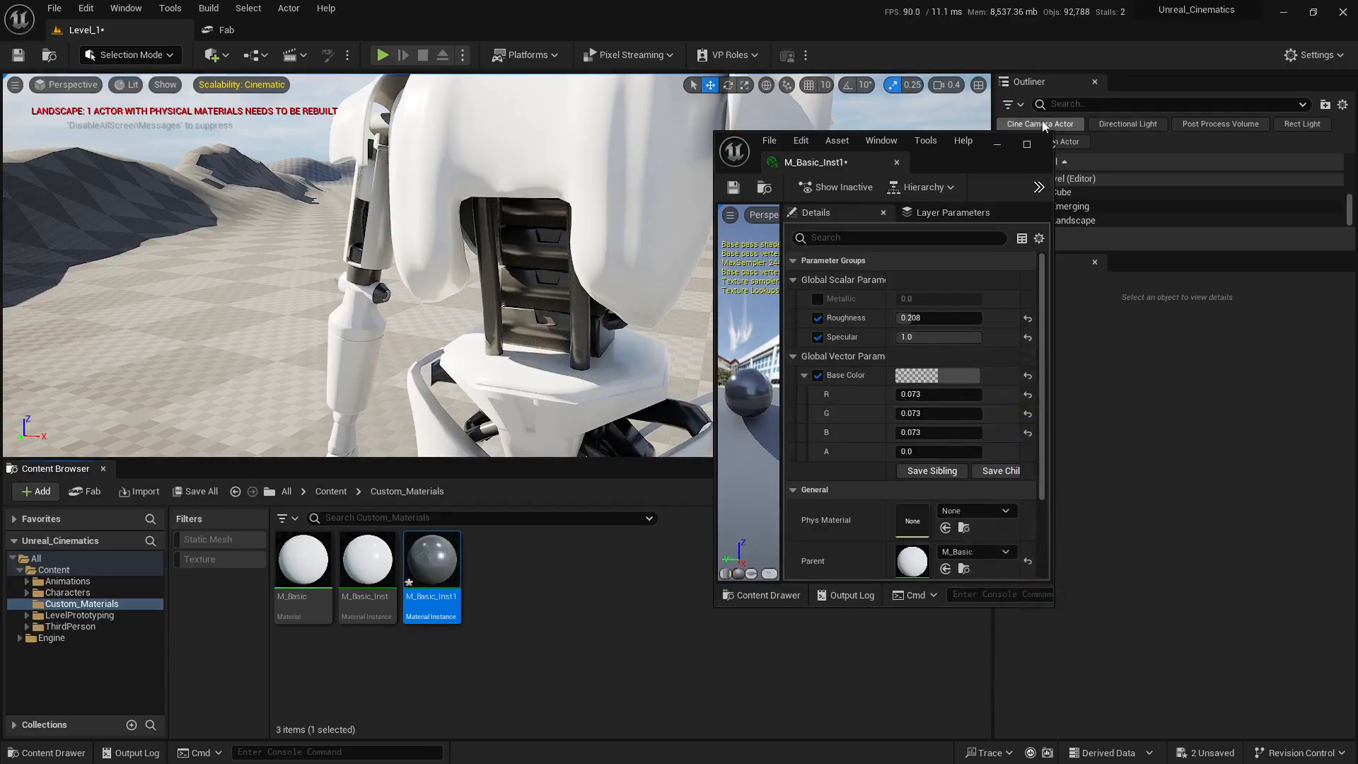
pyautogui.click(897, 161)
# Step: Examine the droid's head, shoulders and chest from several sides
pyautogui.press('s')
pyautogui.scroll(-1, 899, 162)
pyautogui.moveTo(900, 163); pyautogui.dragTo(972, 233, button='right')
pyautogui.press('a')
pyautogui.scroll(-1, 909, 234)
pyautogui.press('w')
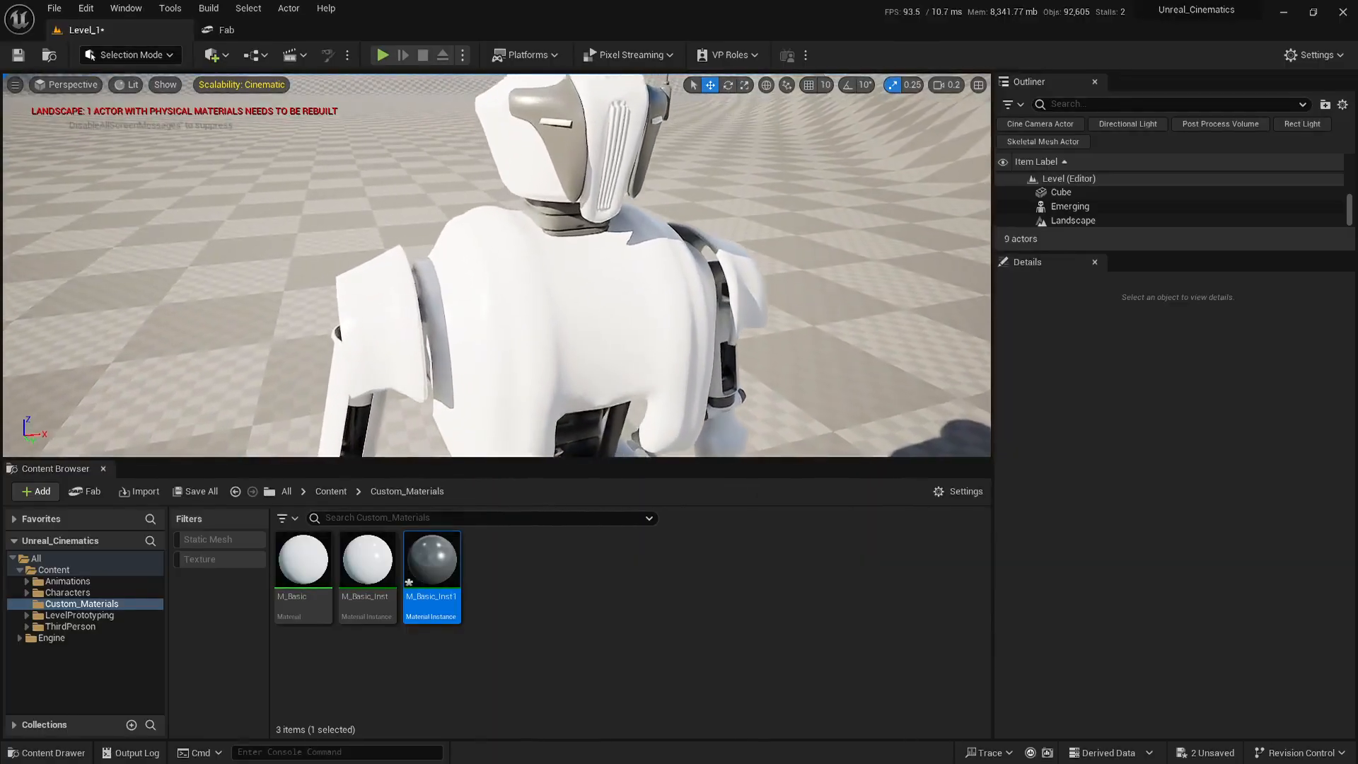
pyautogui.press('d')
pyautogui.moveTo(497, 265); pyautogui.dragTo(347, 233, button='right')
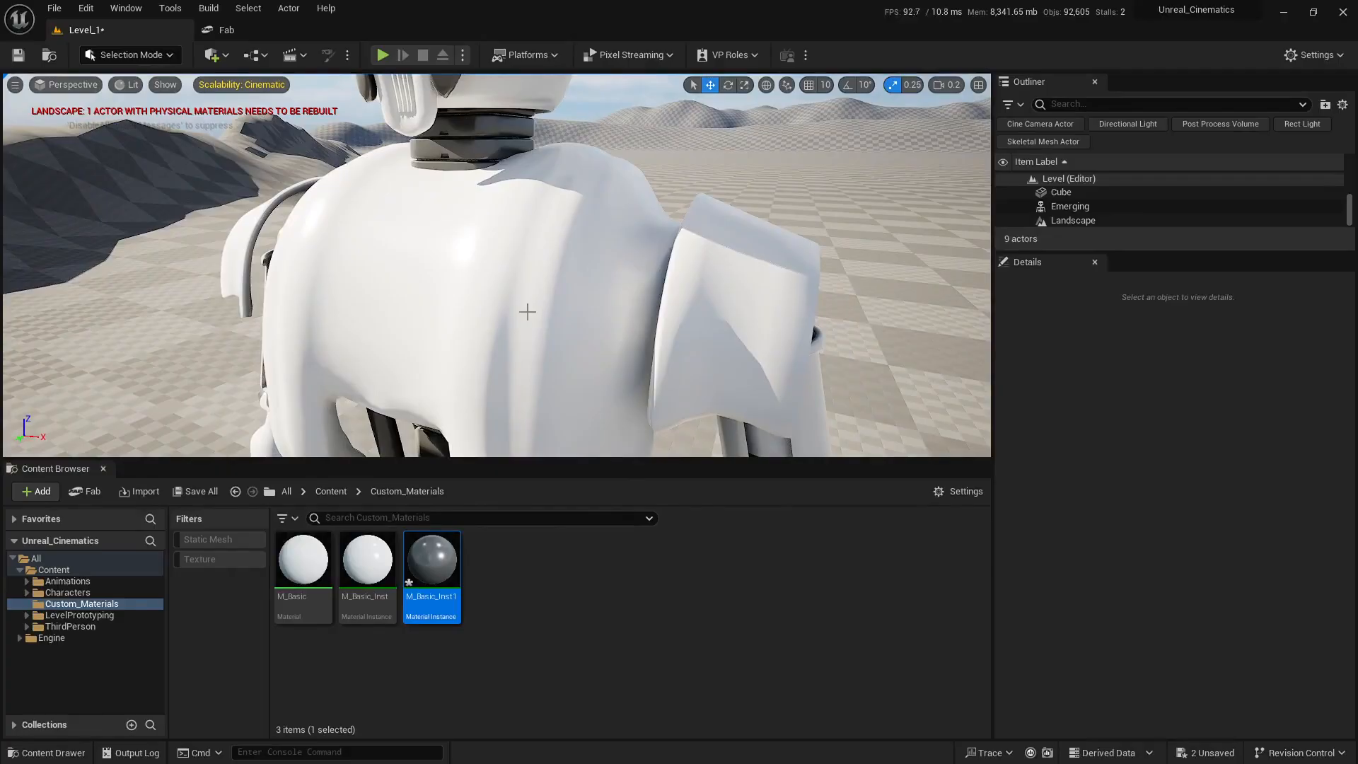
# Step: Set the Base Color value of M_Basic_Inst to 0.405 and close its editor
pyautogui.doubleClick(367, 562)
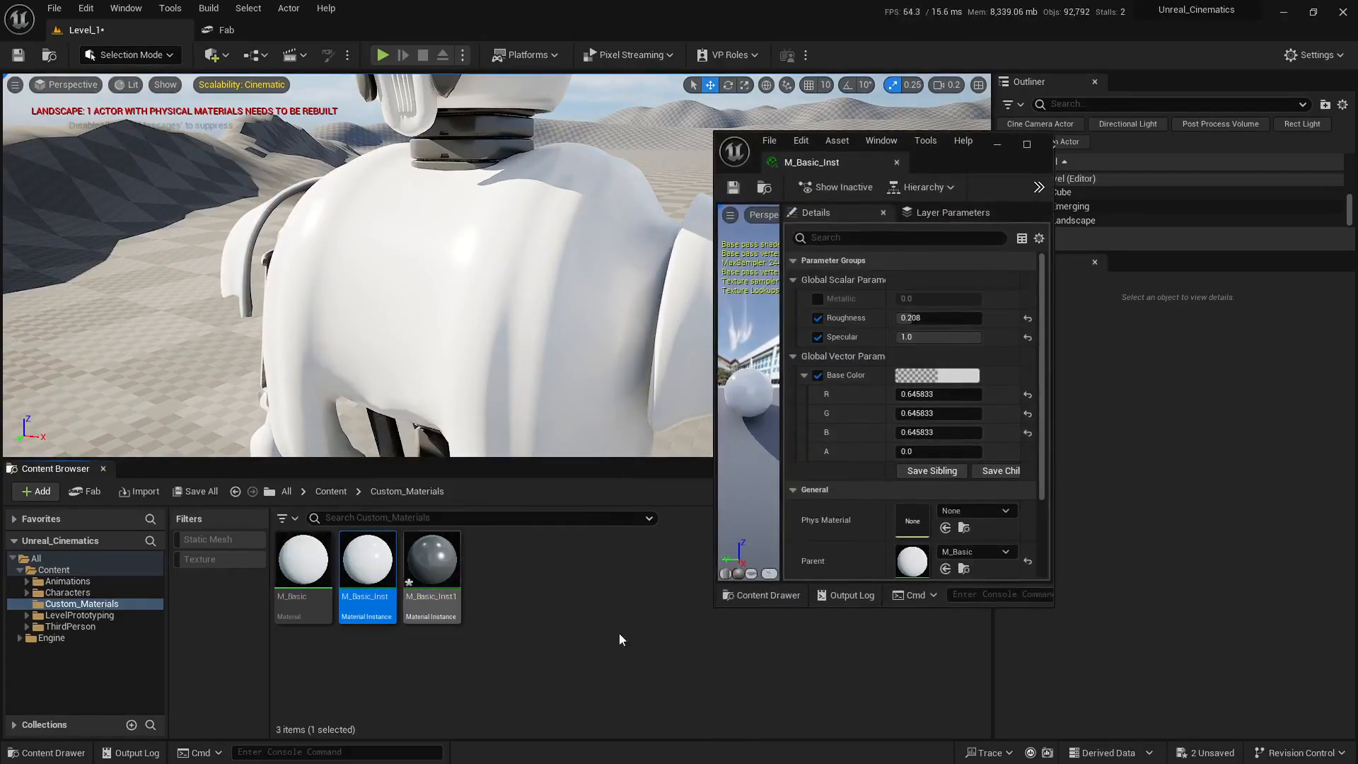
pyautogui.click(954, 384)
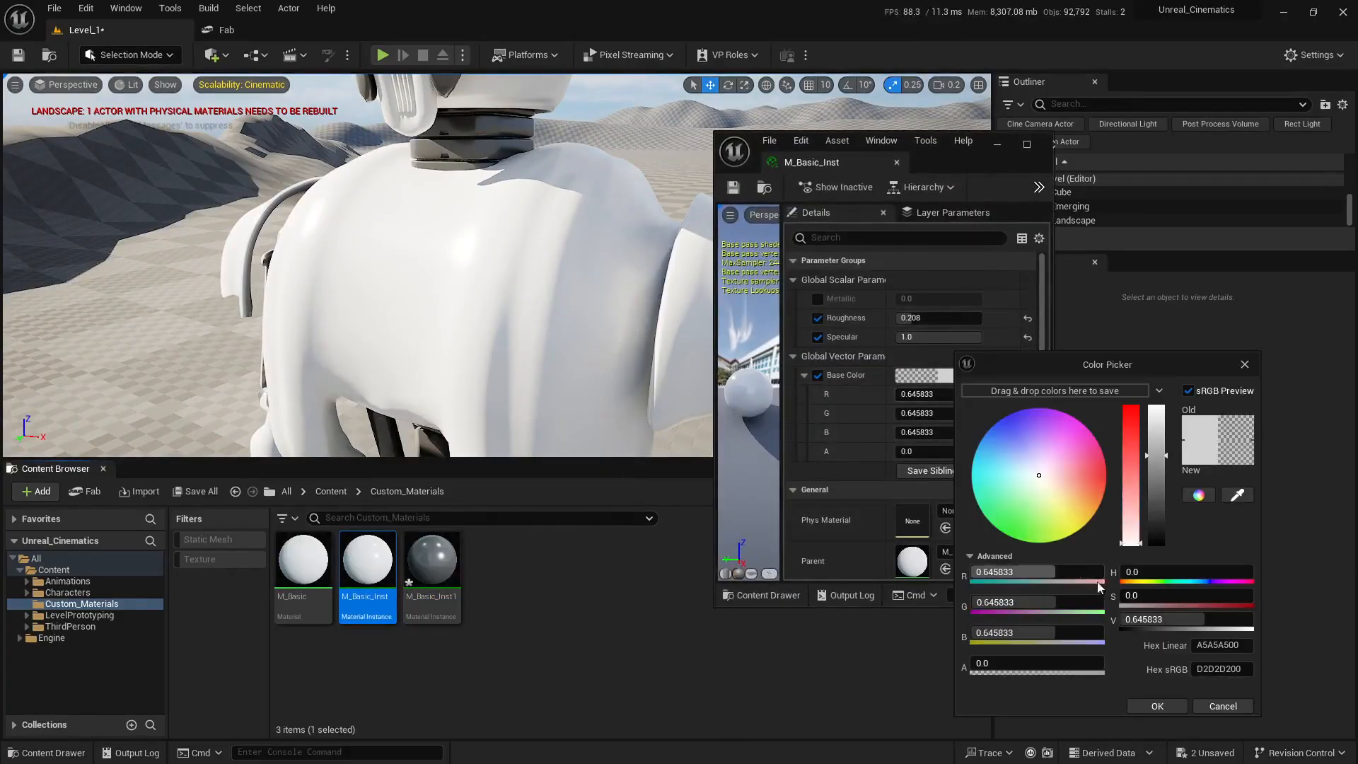
pyautogui.moveTo(1214, 618); pyautogui.dragTo(1167, 619)
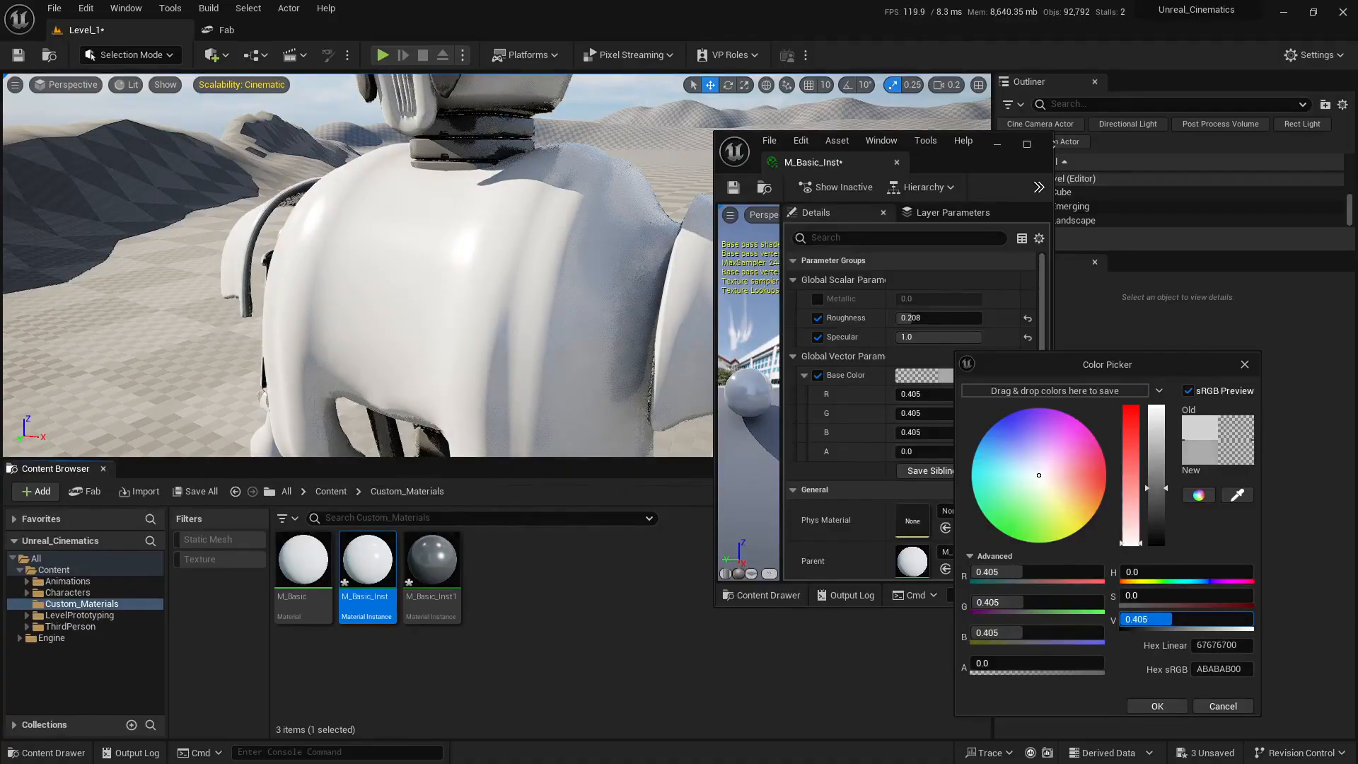
pyautogui.click(1142, 710)
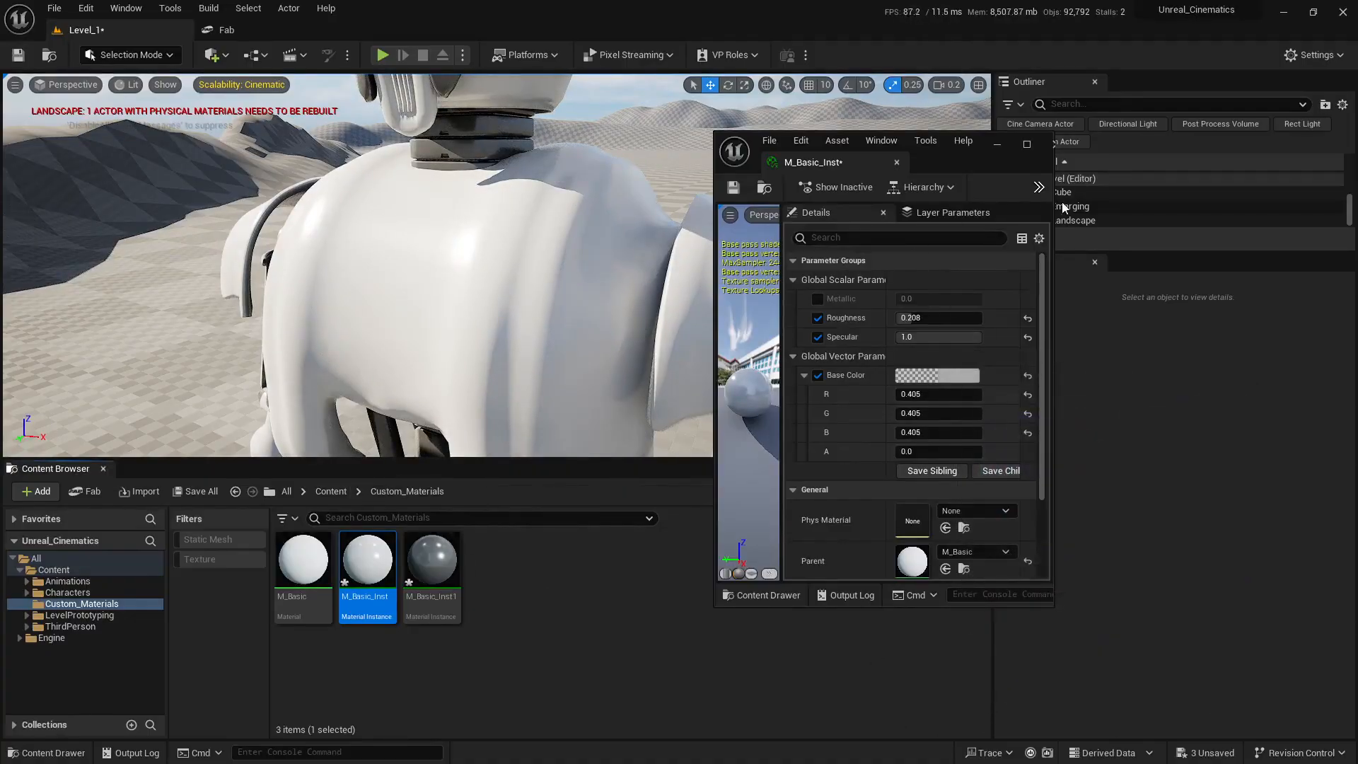
pyautogui.click(896, 162)
# Step: Save all modified content: Level_1, M_Basic_Inst and M_Basic_Inst1
pyautogui.click(1206, 753)
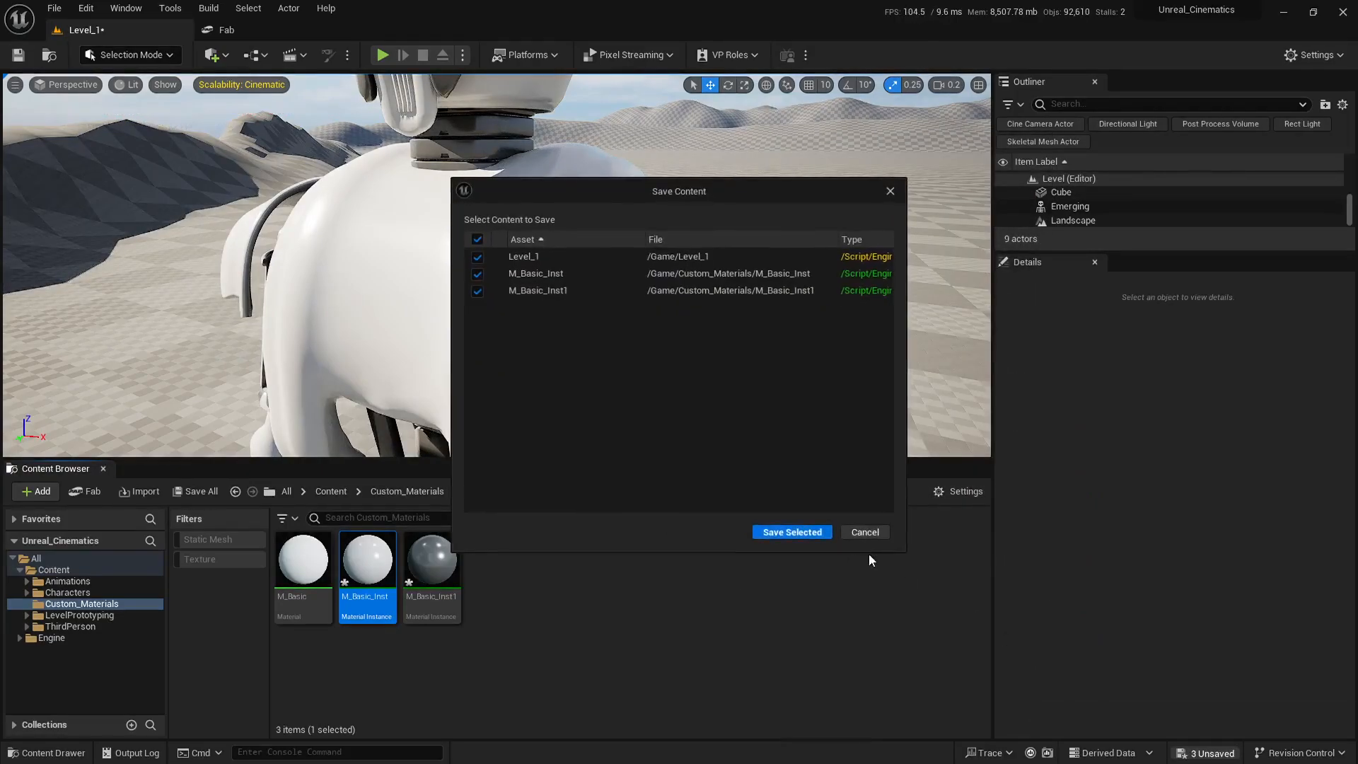
pyautogui.click(792, 531)
# Step: Move the droid across the ground to stand beside the white cube, within the cube's shadow
pyautogui.moveTo(645, 261); pyautogui.dragTo(672, 226, button='right')
pyautogui.scroll(3, 658, 255)
pyautogui.press('s')
pyautogui.press('w')
pyautogui.press('d')
pyautogui.press('a')
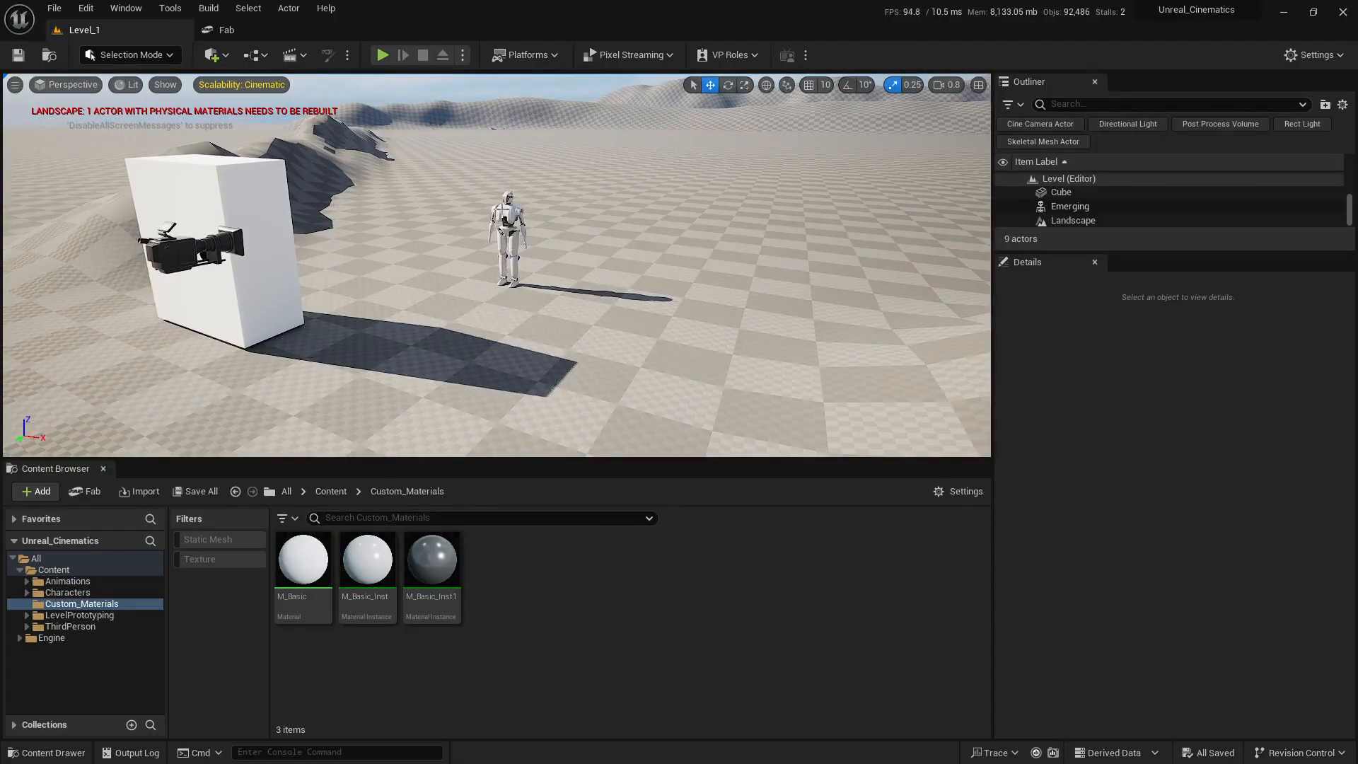
pyautogui.click(515, 201)
pyautogui.moveTo(515, 201); pyautogui.dragTo(481, 237, button='right')
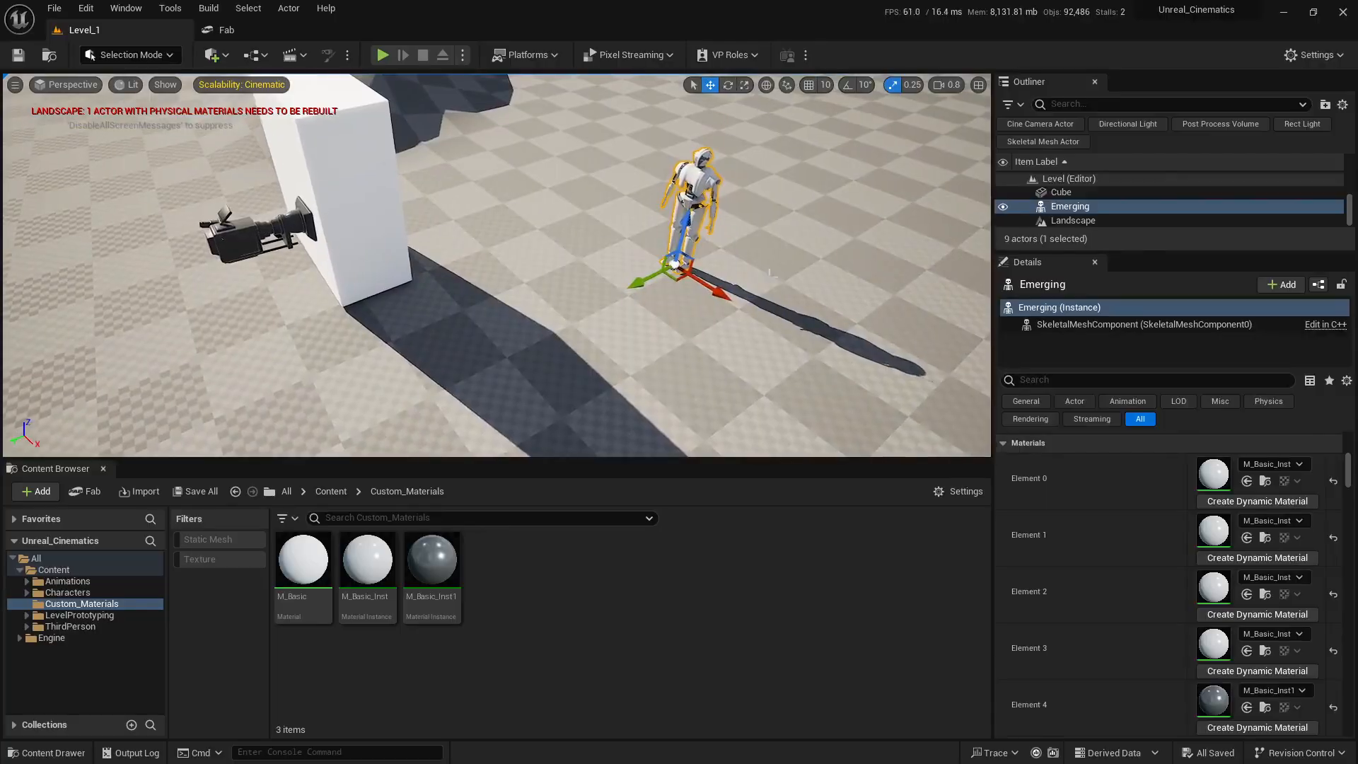
pyautogui.moveTo(673, 282); pyautogui.dragTo(436, 300)
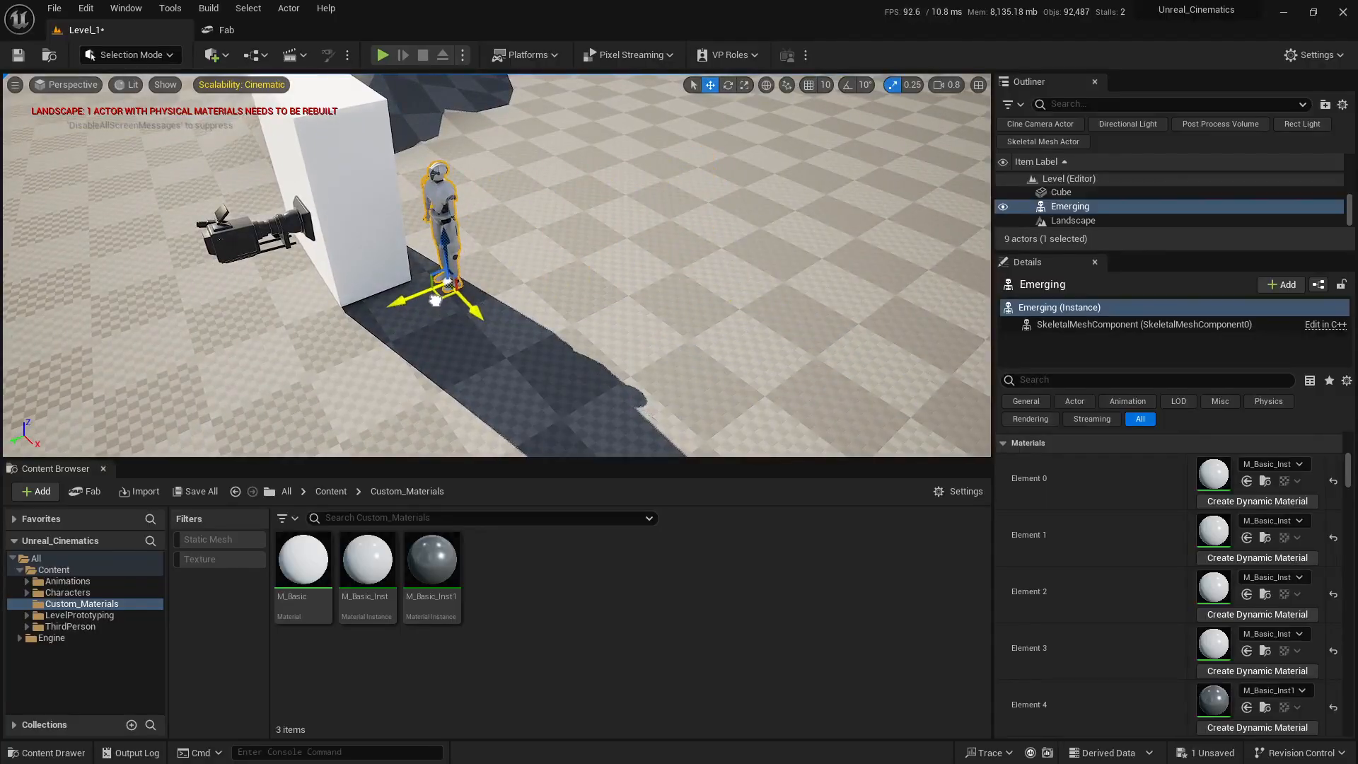
# Step: Show the piloted cine camera view beside the perspective viewport and enlarge the camera pane to about half the width
pyautogui.click(980, 85)
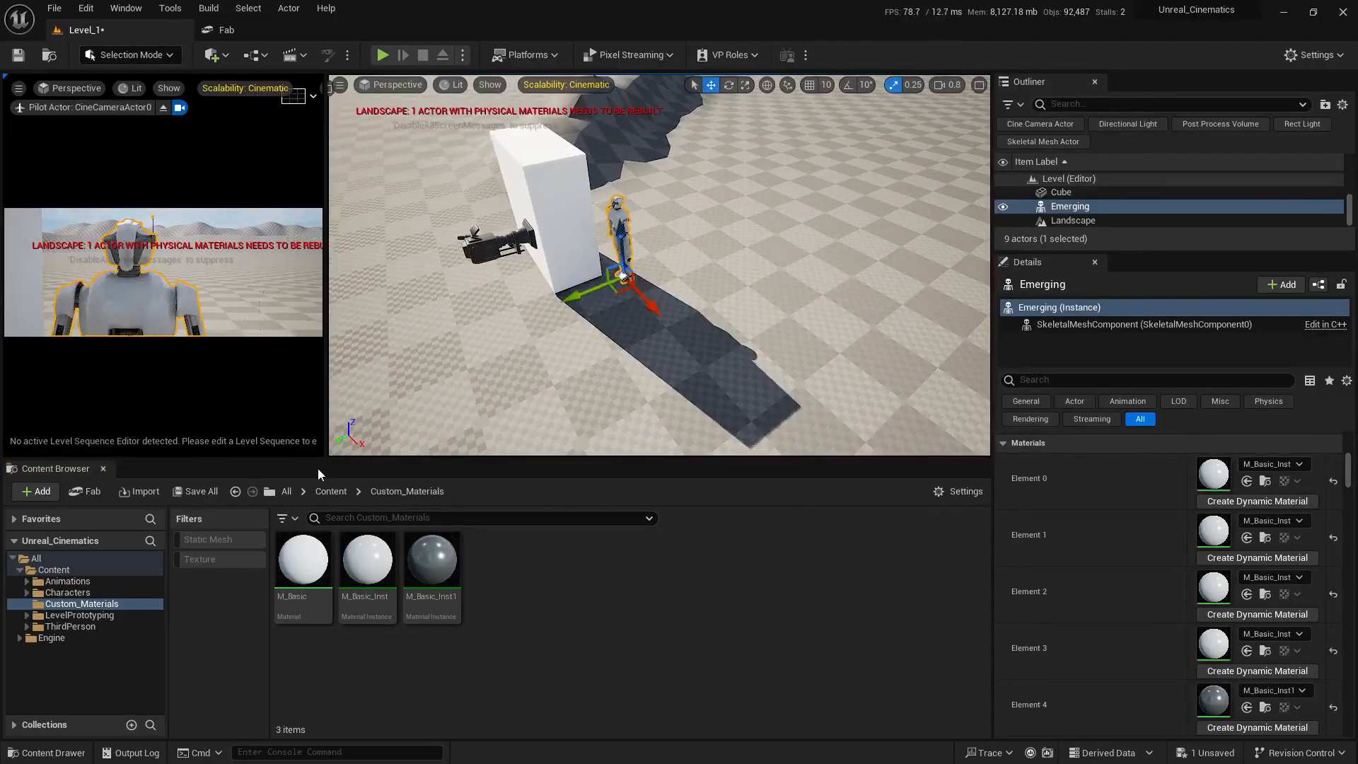
pyautogui.moveTo(360, 458)
pyautogui.mouseDown()
pyautogui.moveTo(360, 391)
pyautogui.moveTo(357, 483)
pyautogui.mouseUp()
pyautogui.moveTo(323, 436); pyautogui.dragTo(504, 414)
# Step: Slide the droid along the X axis toward the cube until it is partly hidden in the camera view, and deselect it
pyautogui.moveTo(715, 340); pyautogui.dragTo(808, 389, button='right')
pyautogui.press('w')
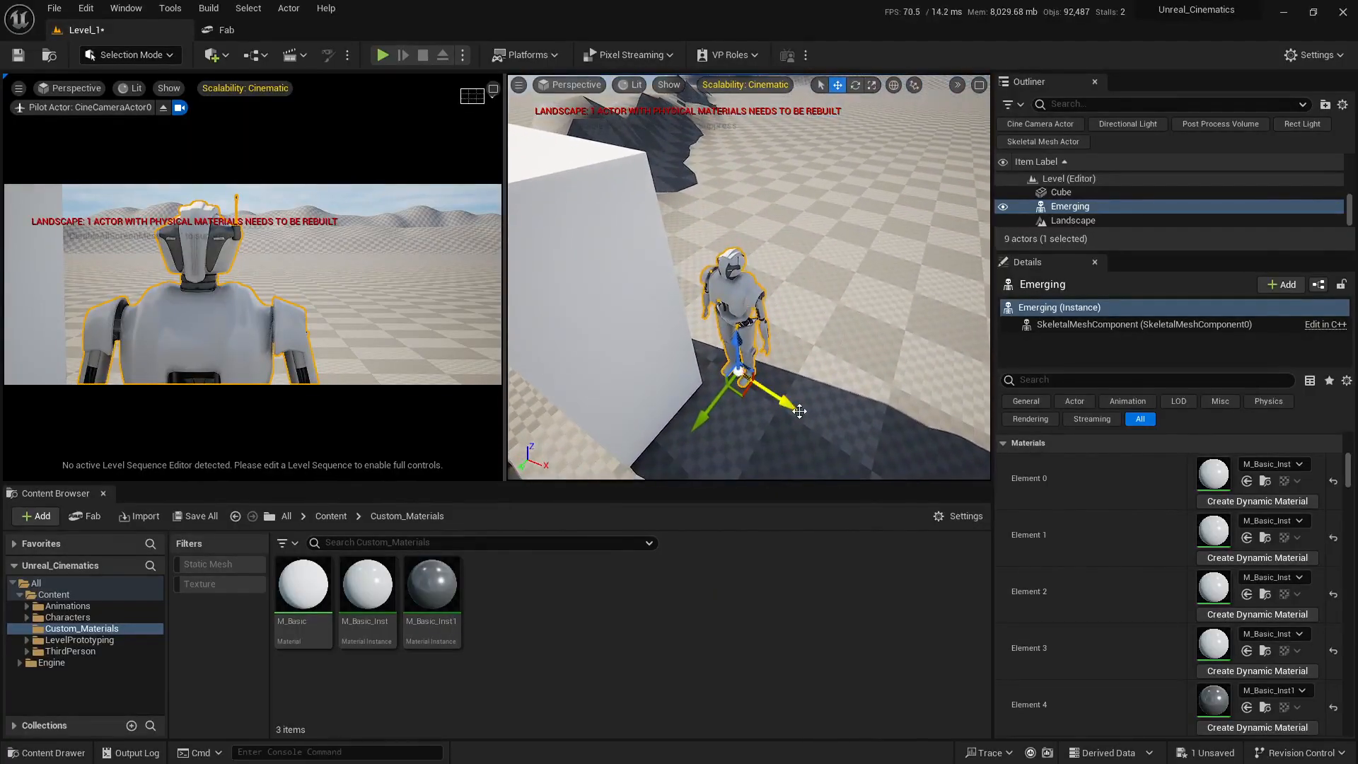
pyautogui.moveTo(799, 411); pyautogui.dragTo(760, 394)
pyautogui.press('Escape')
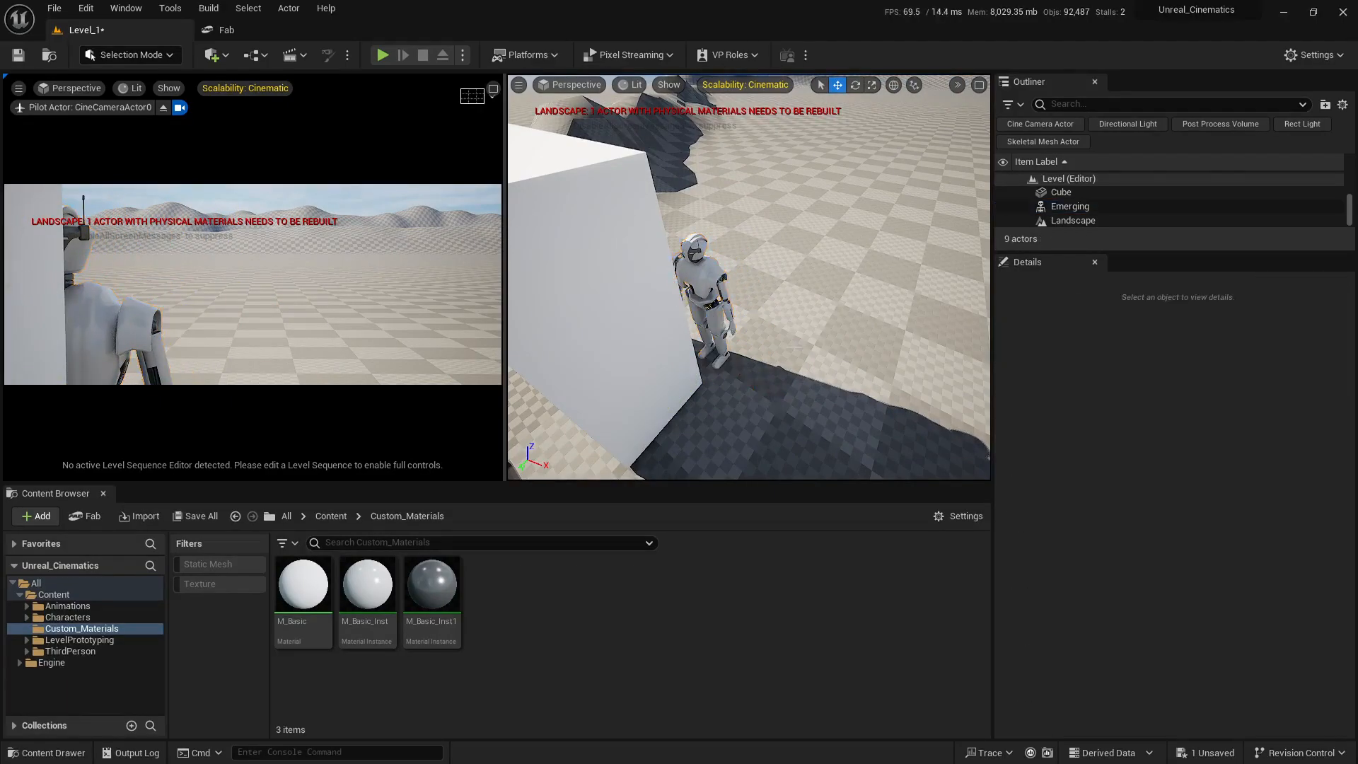
# Step: Shift the droid slightly out from behind the cube in the camera view, and save Level_1
pyautogui.moveTo(761, 394); pyautogui.dragTo(920, 340, button='right')
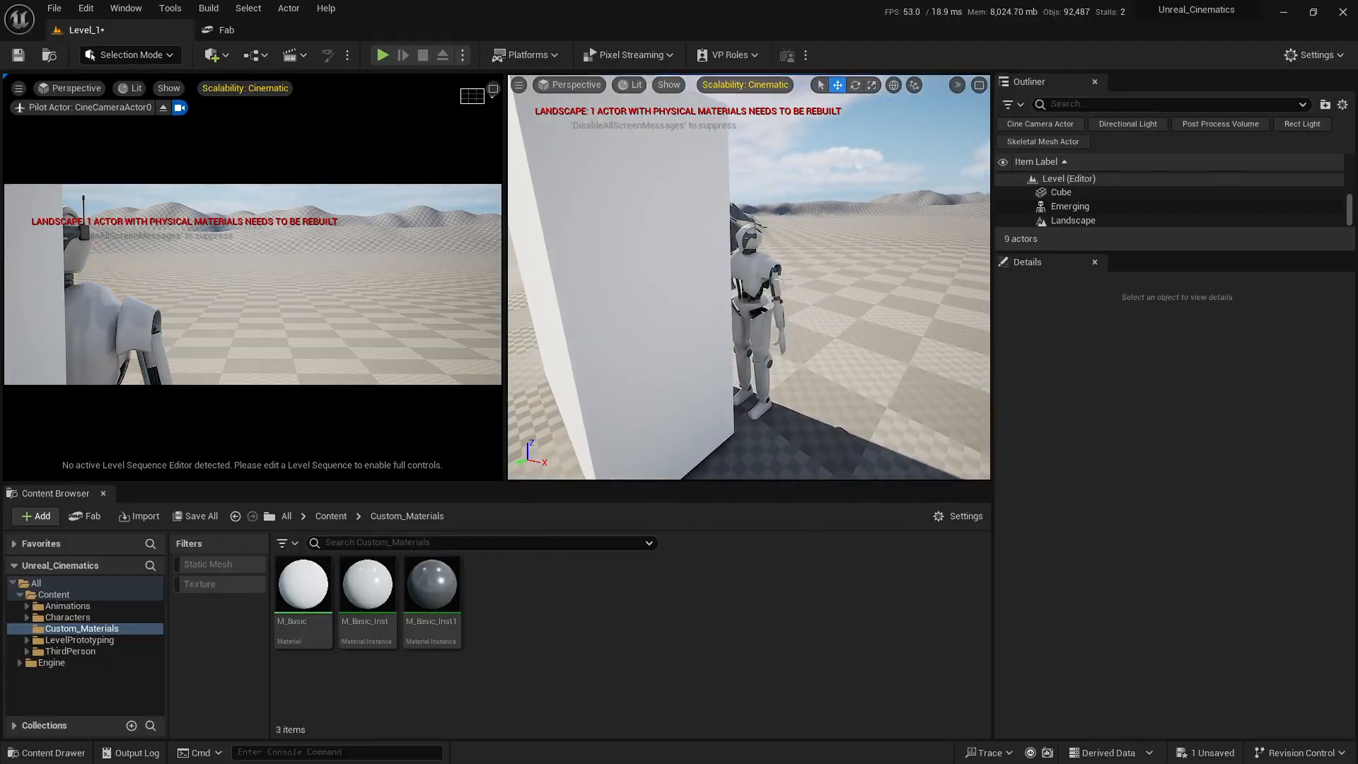
pyautogui.click(772, 281)
pyautogui.moveTo(772, 280); pyautogui.dragTo(771, 390, button='right')
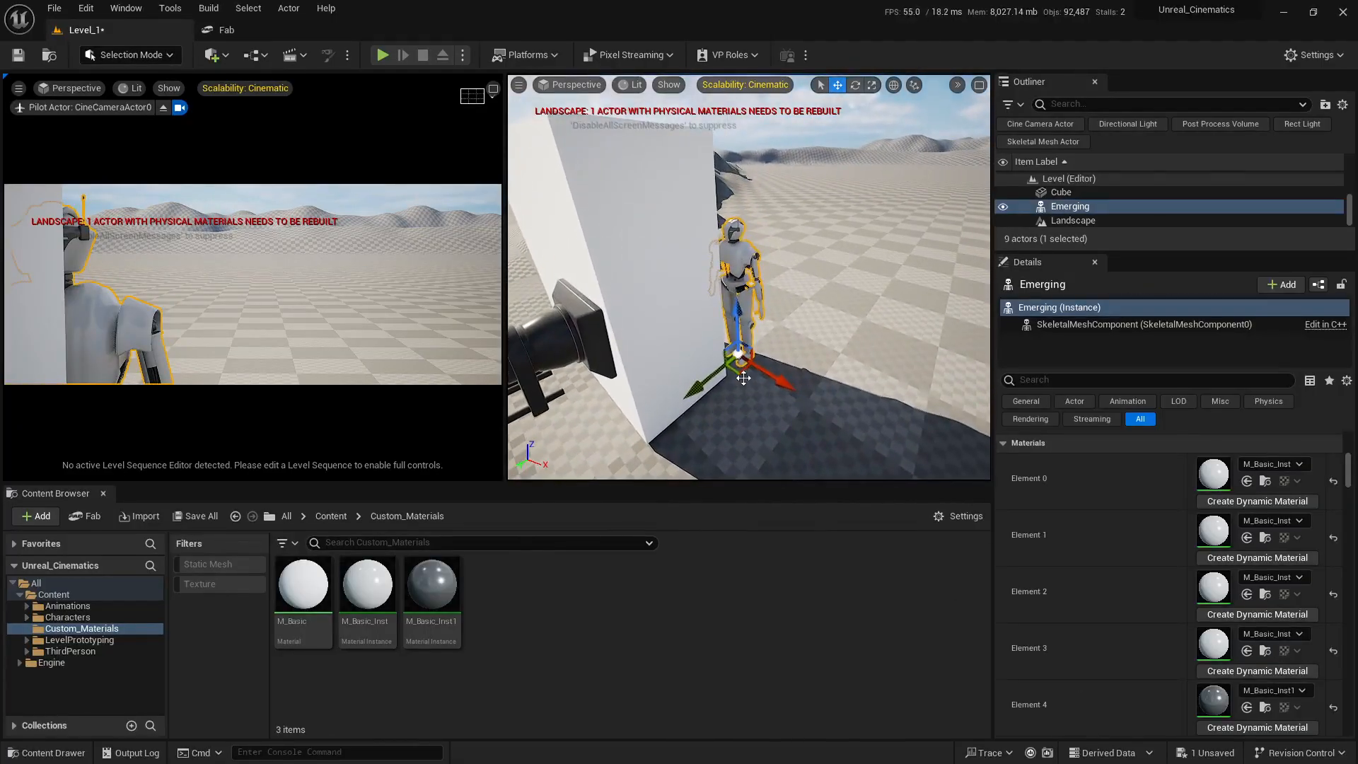
pyautogui.moveTo(744, 378); pyautogui.dragTo(767, 378)
pyautogui.moveTo(767, 378); pyautogui.dragTo(766, 329, button='right')
pyautogui.press('Escape')
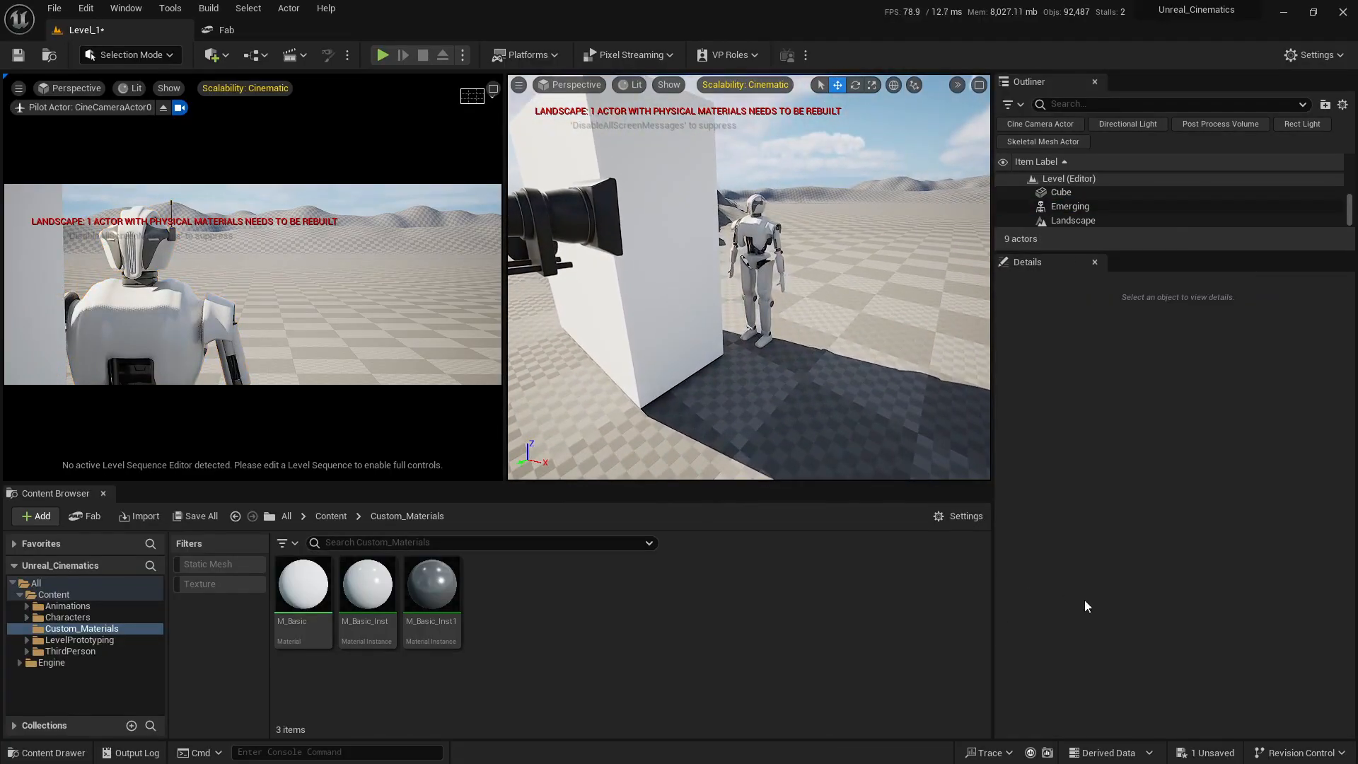
pyautogui.click(1208, 753)
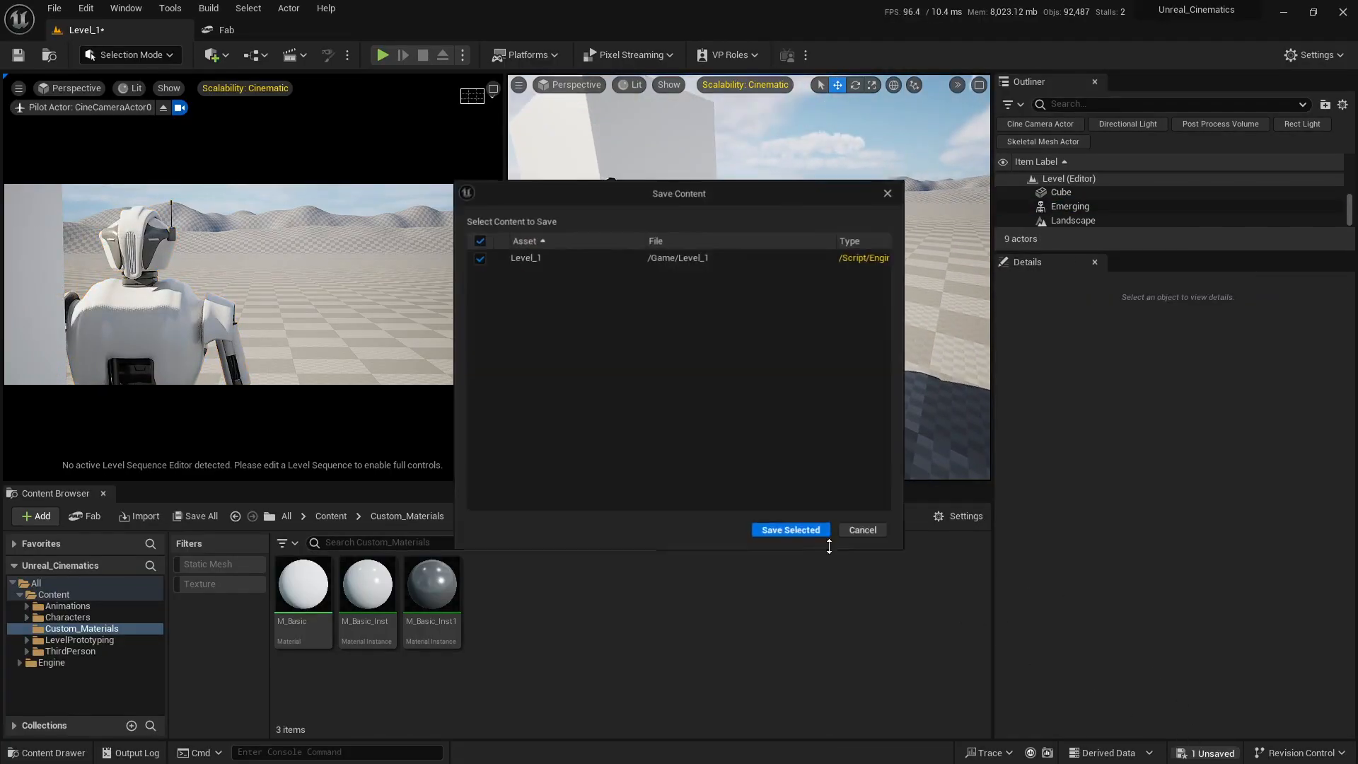
pyautogui.click(785, 534)
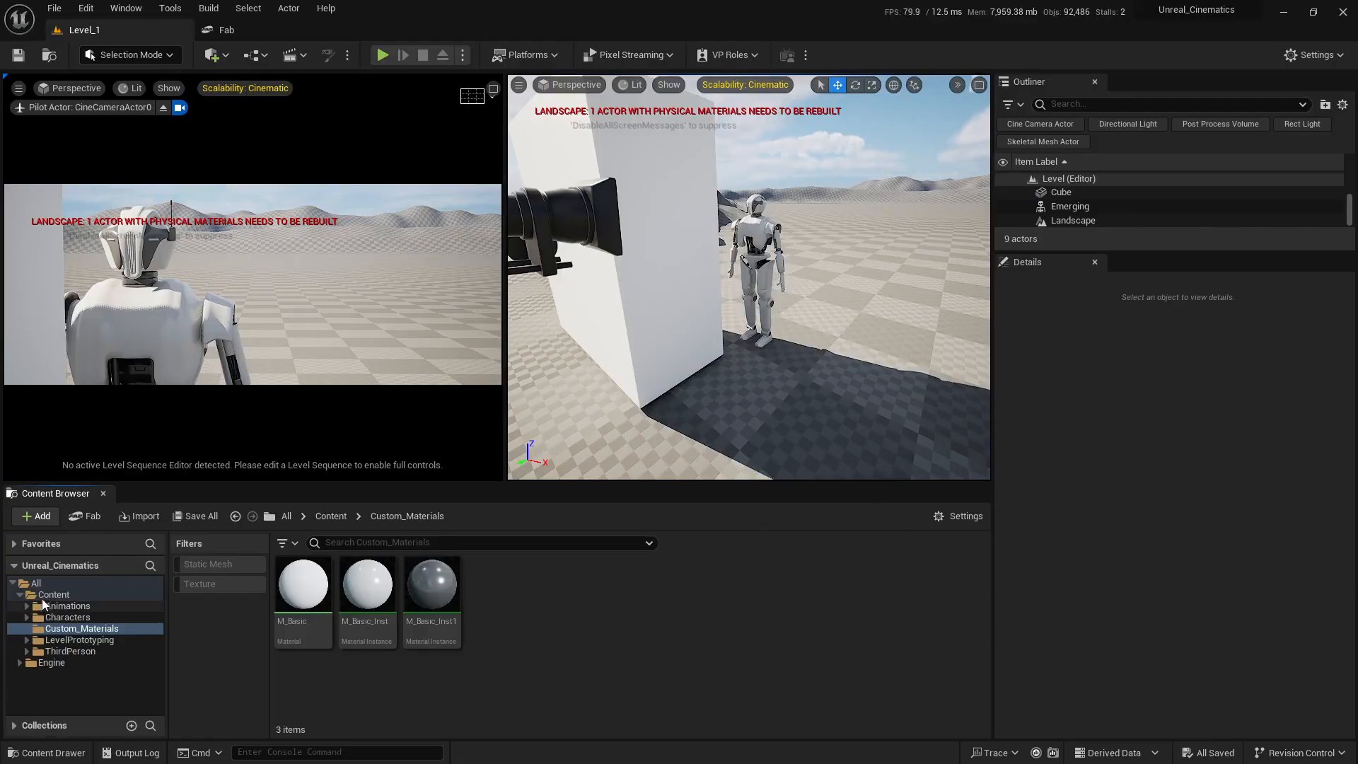
# Step: Create a folder named Level_Sequence in the Content folder and open it
pyautogui.click(78, 594)
pyautogui.rightClick(776, 600)
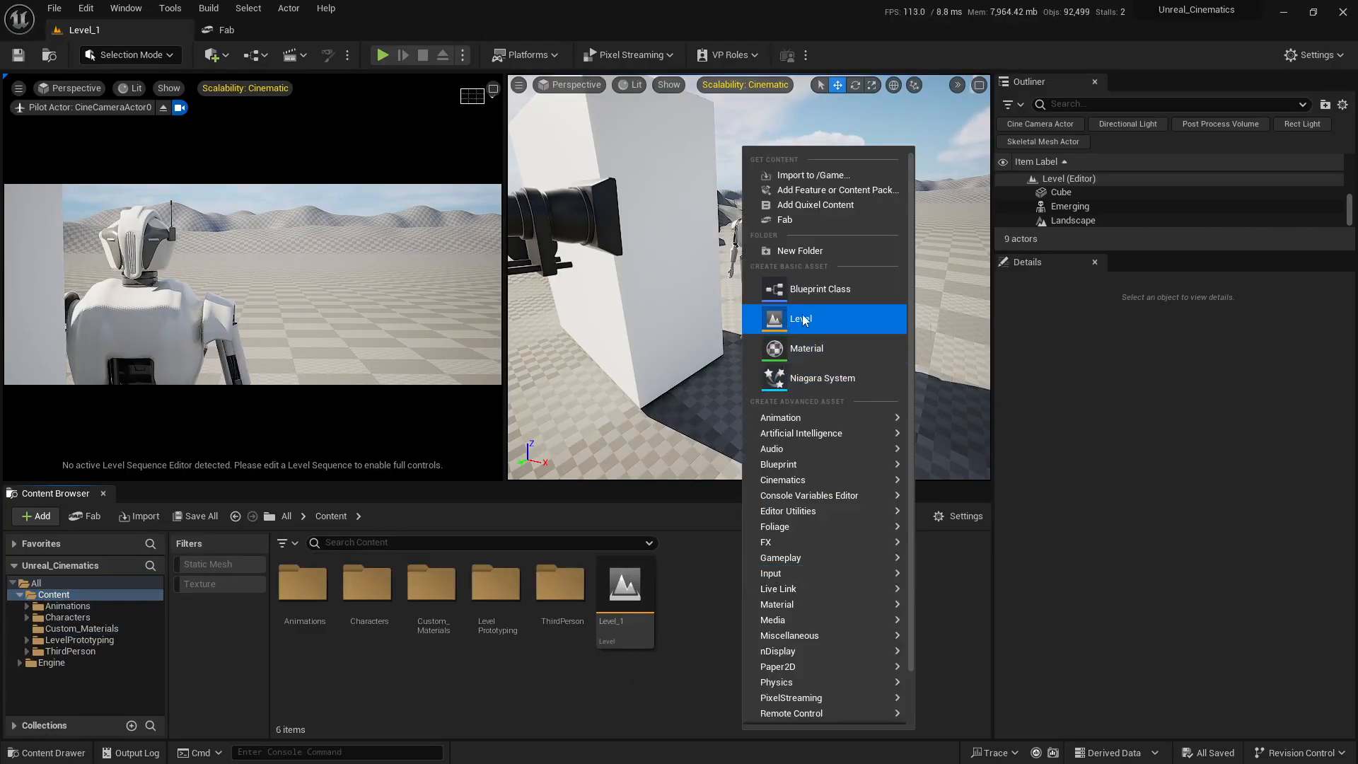
pyautogui.click(815, 253)
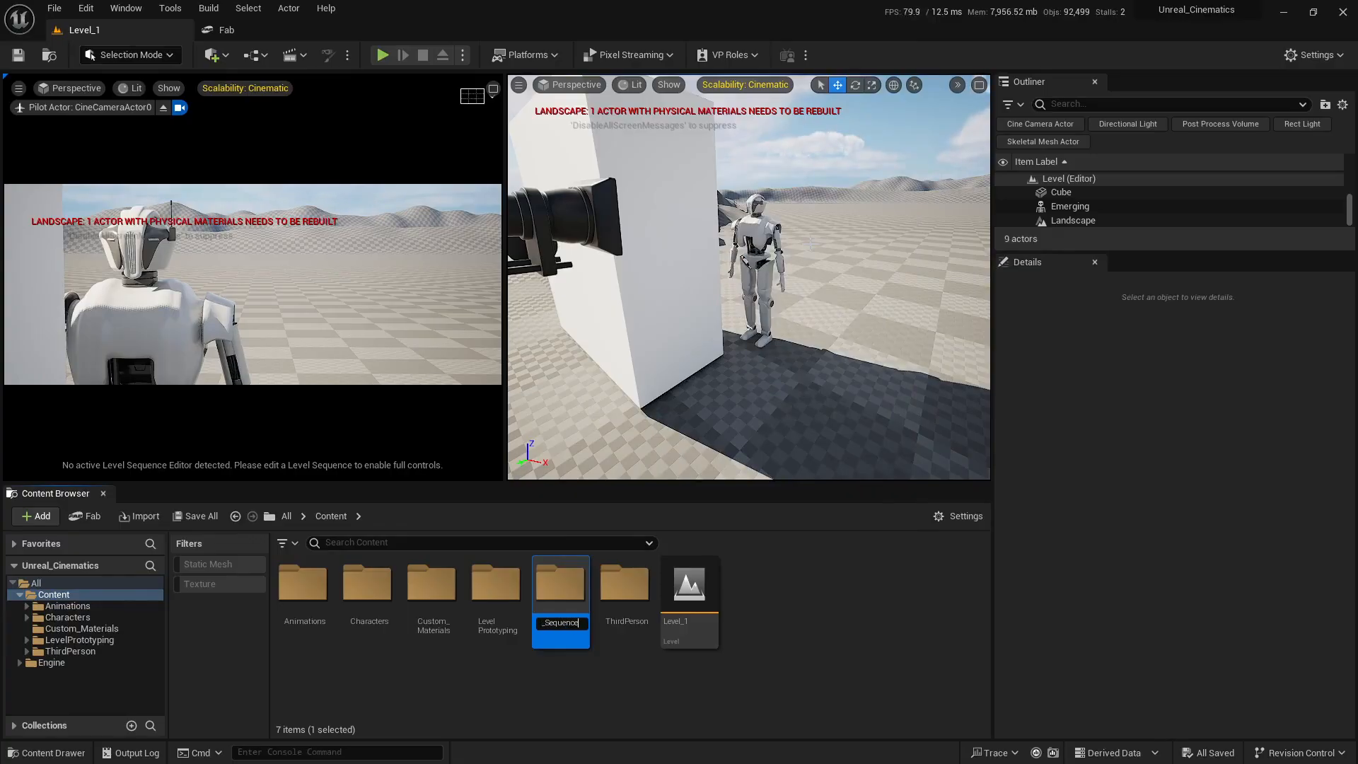
pyautogui.press('Return')
pyautogui.press('Return')
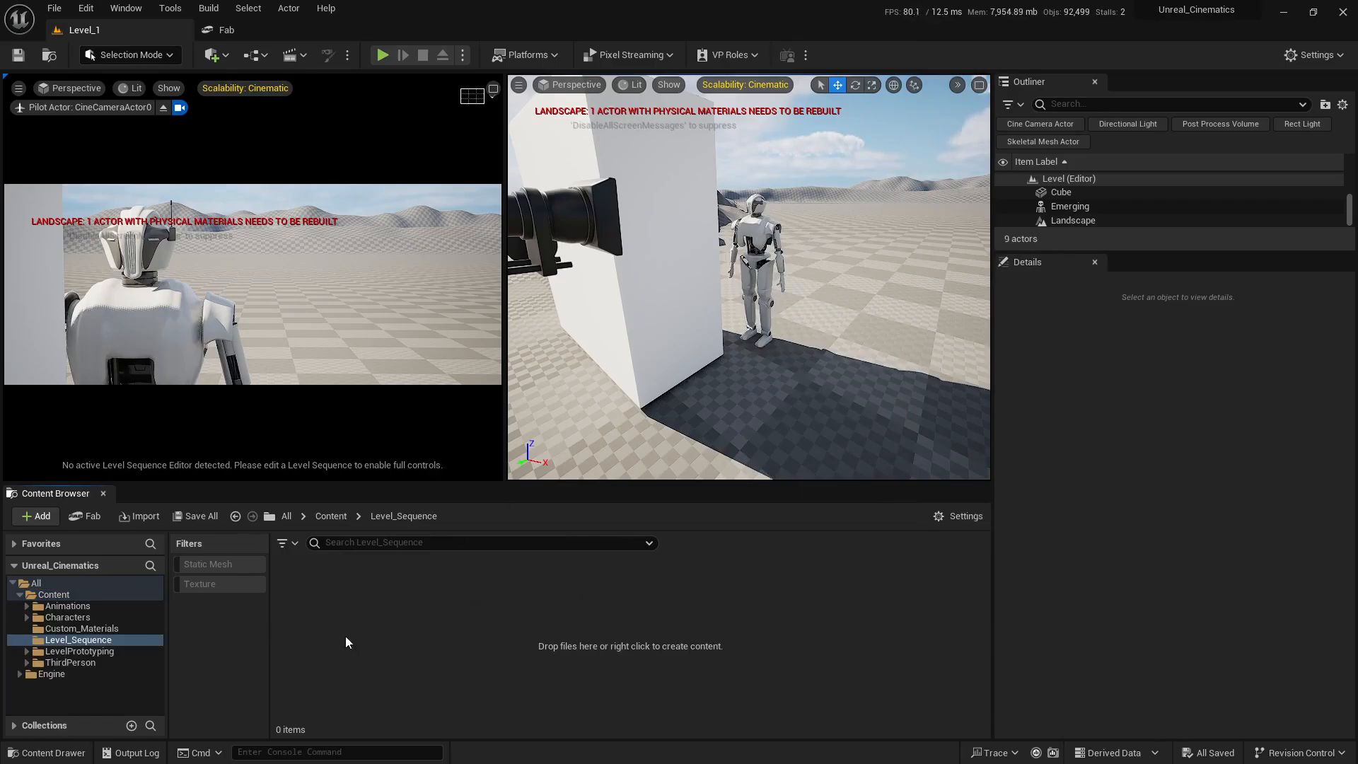
# Step: Create a Level Sequence asset named LS_Shot_1 in the Level_Sequence folder
pyautogui.rightClick(361, 648)
pyautogui.moveTo(411, 396)
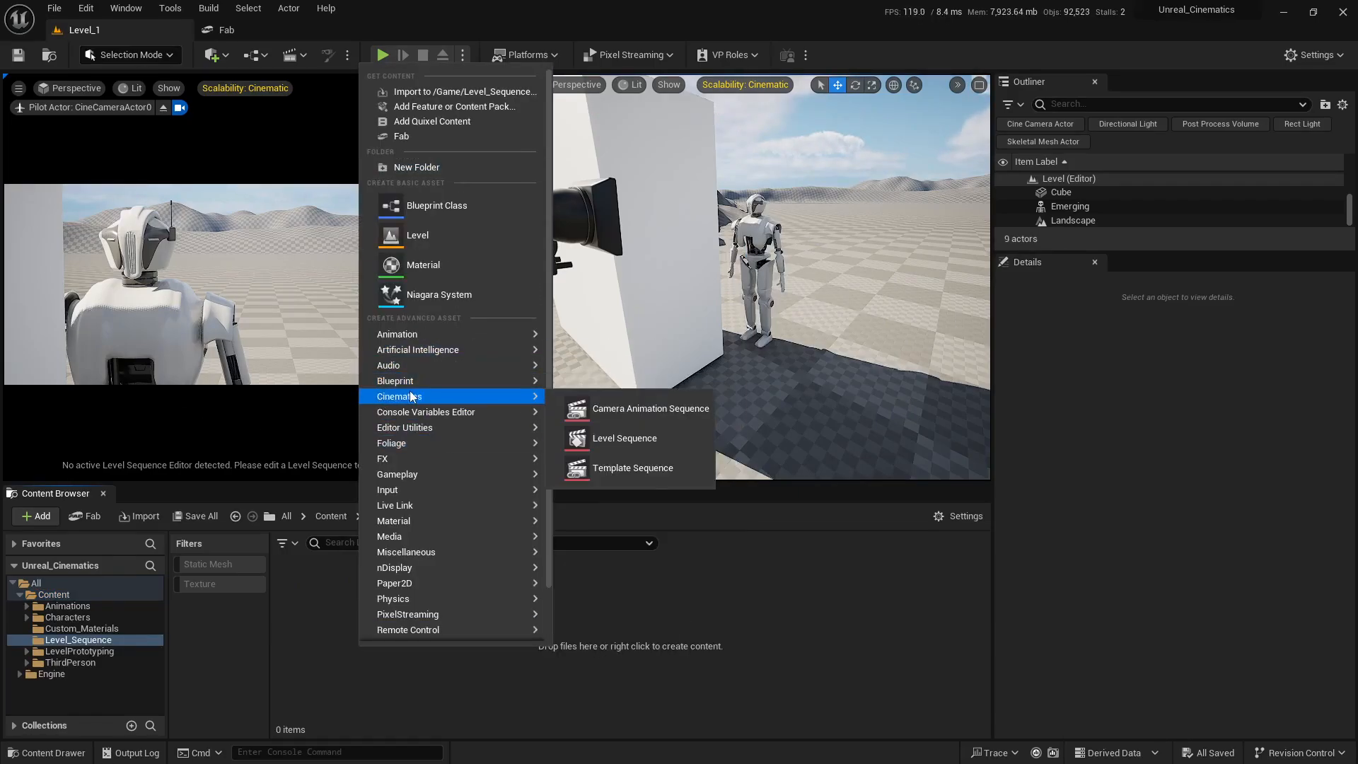
pyautogui.click(608, 437)
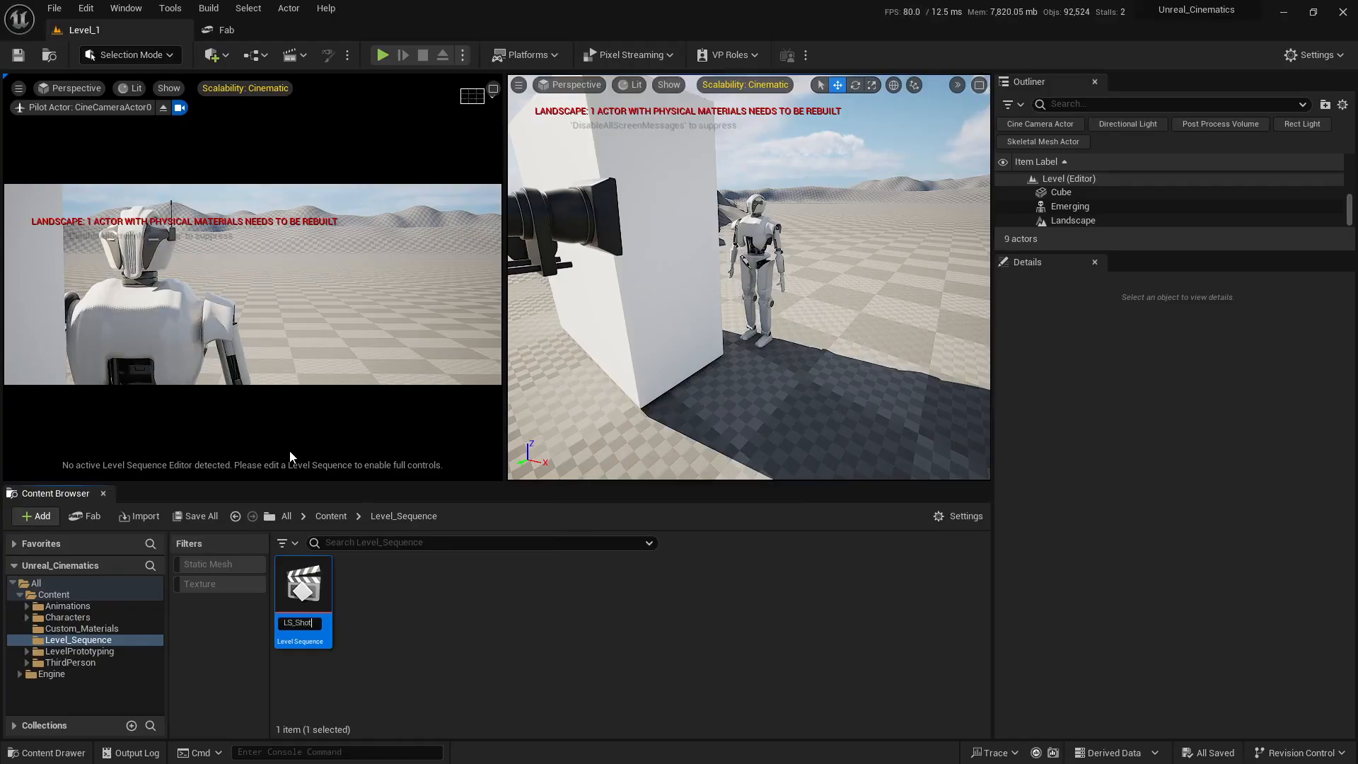
pyautogui.write('LS_Shot_1')
pyautogui.press('Return')
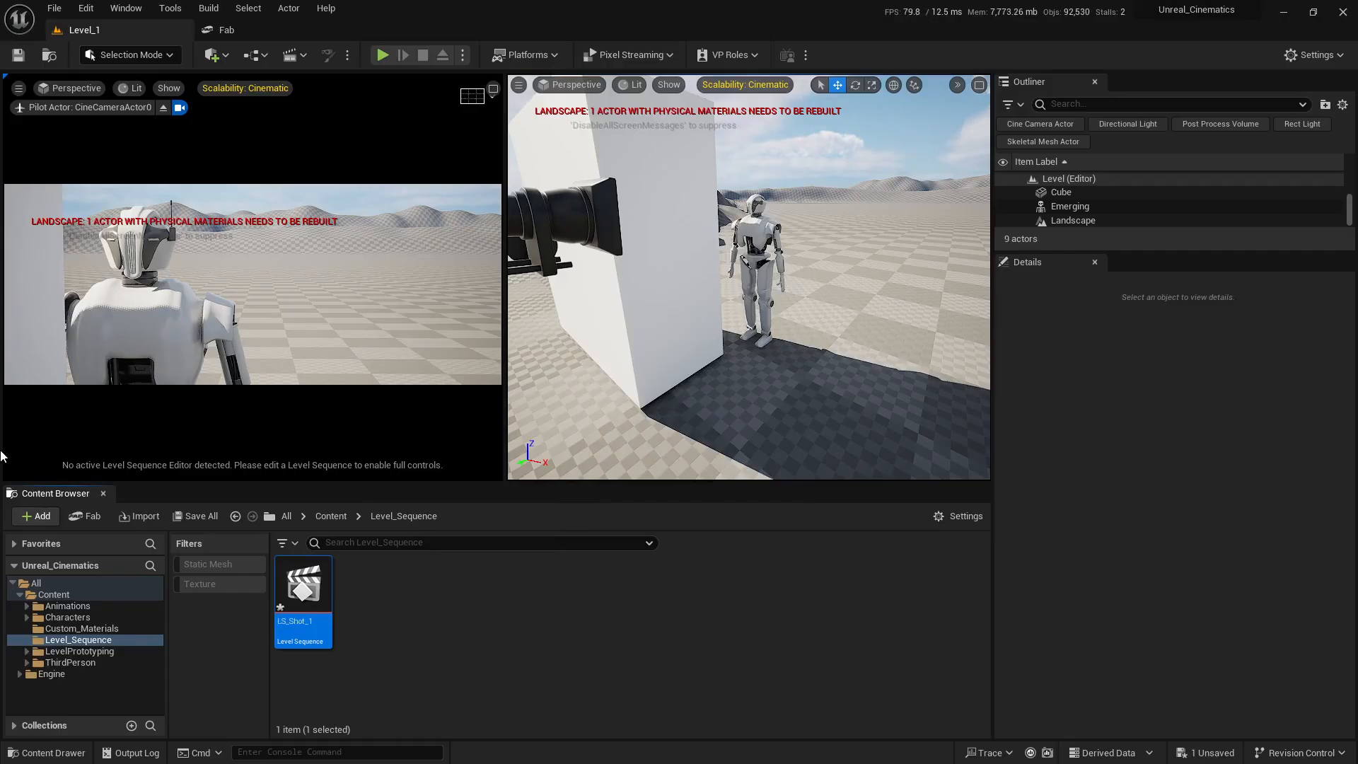
# Step: Open LS_Shot_1 for editing, set its display rate to 24 fps (film), and save it
pyautogui.doubleClick(316, 582)
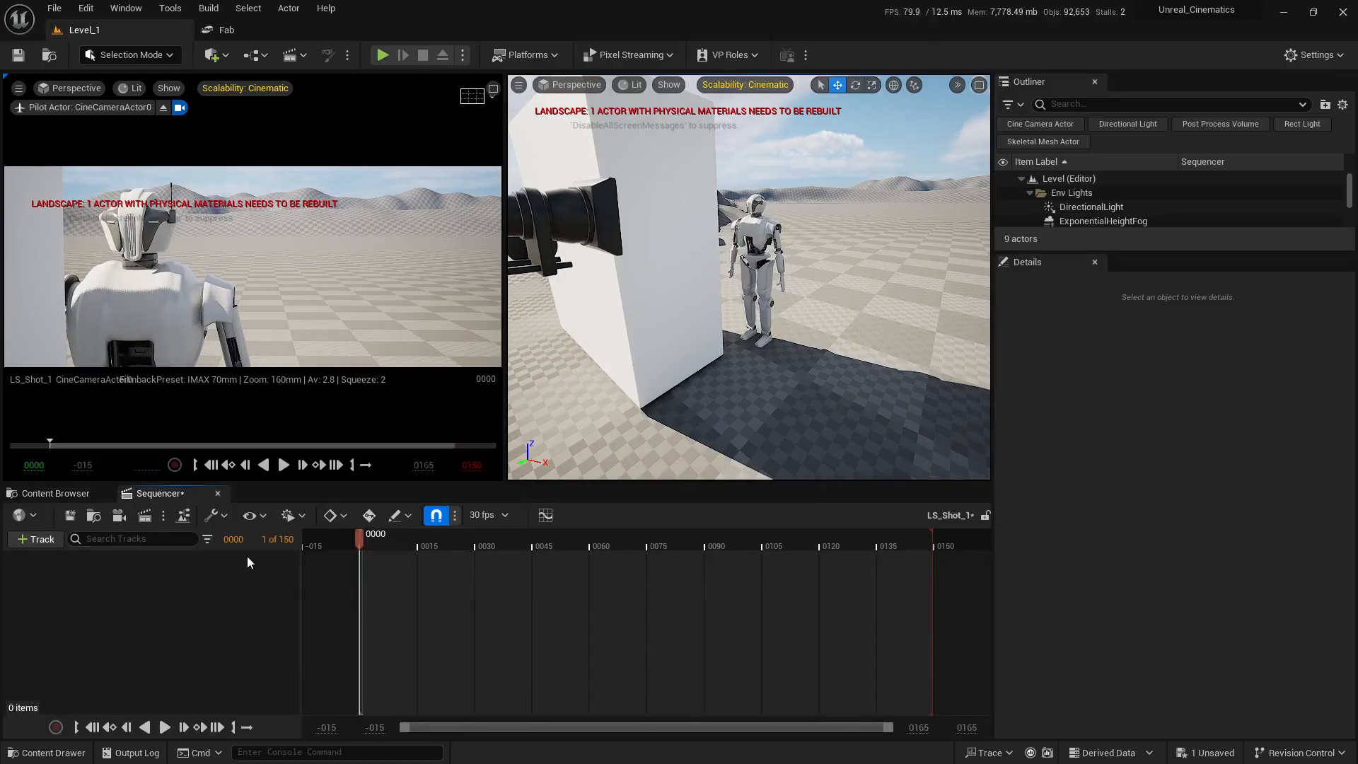
pyautogui.click(495, 516)
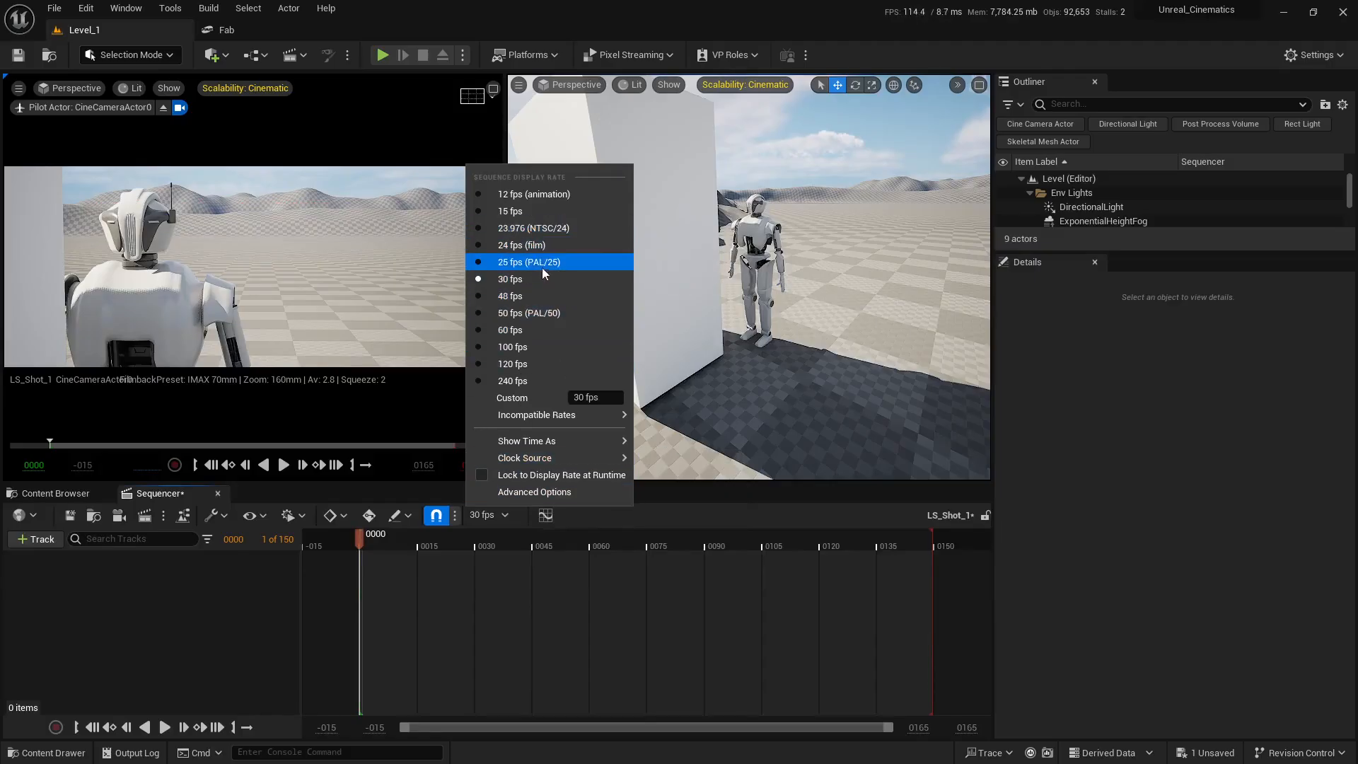
pyautogui.click(524, 245)
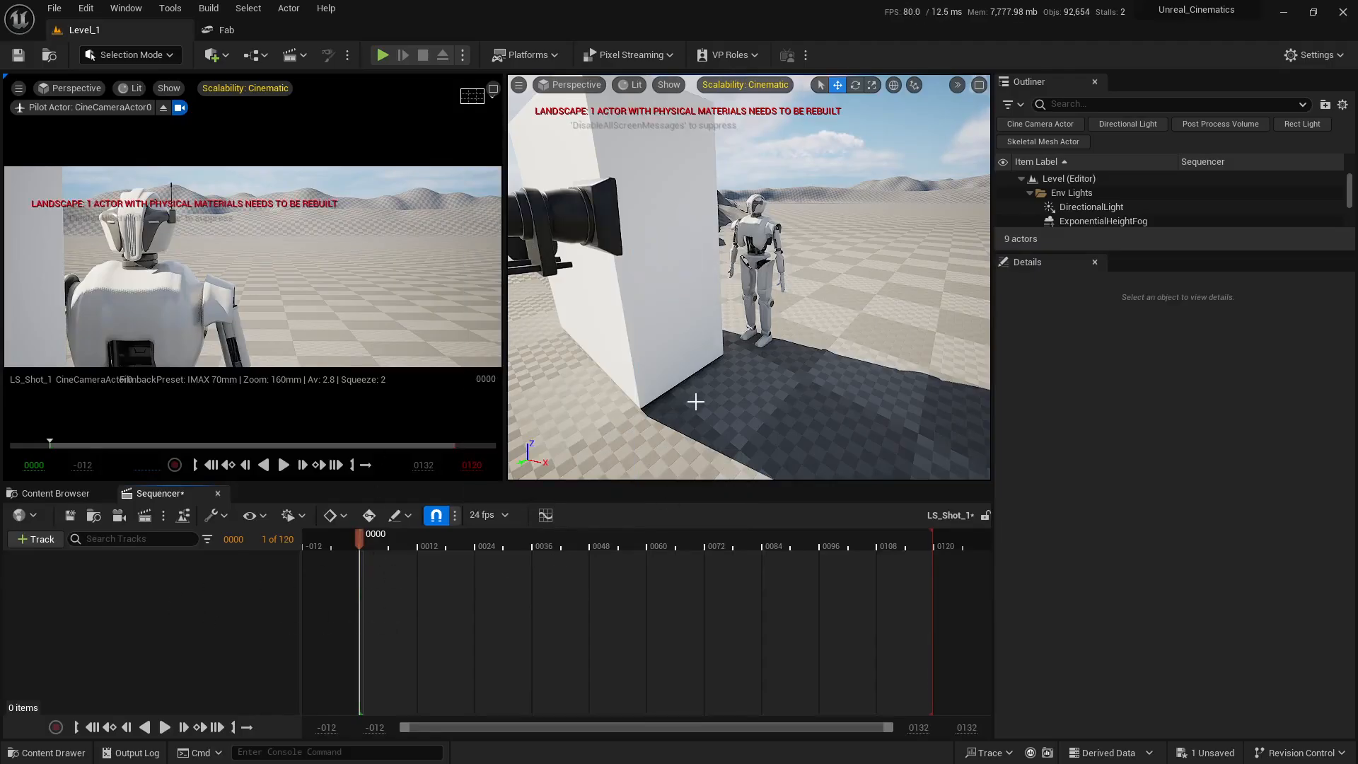
pyautogui.click(1207, 752)
pyautogui.click(813, 533)
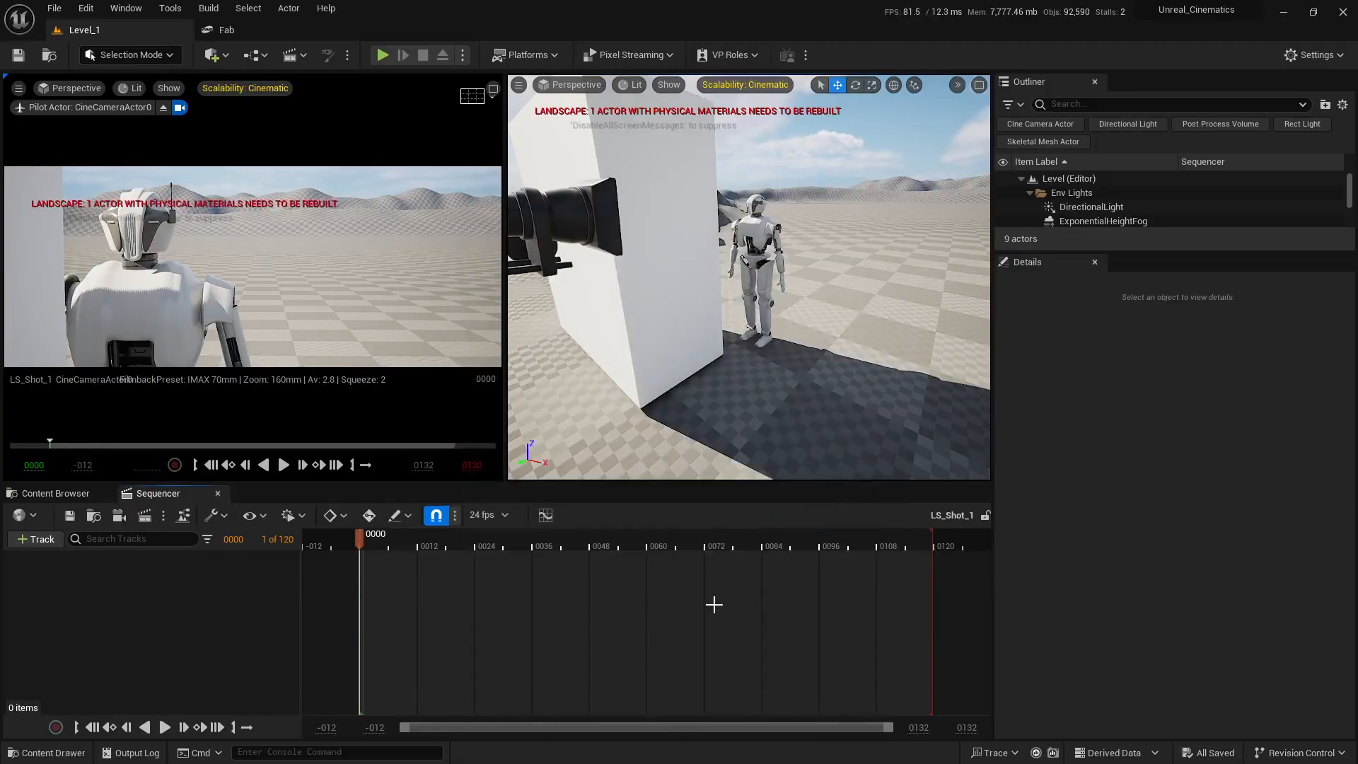
# Step: Add the Emerging droid actor to the LS_Shot_1 sequence and delete its Transform track
pyautogui.moveTo(748, 278); pyautogui.dragTo(722, 268, button='right')
pyautogui.moveTo(740, 354); pyautogui.dragTo(740, 353, button='right')
pyautogui.click(735, 347)
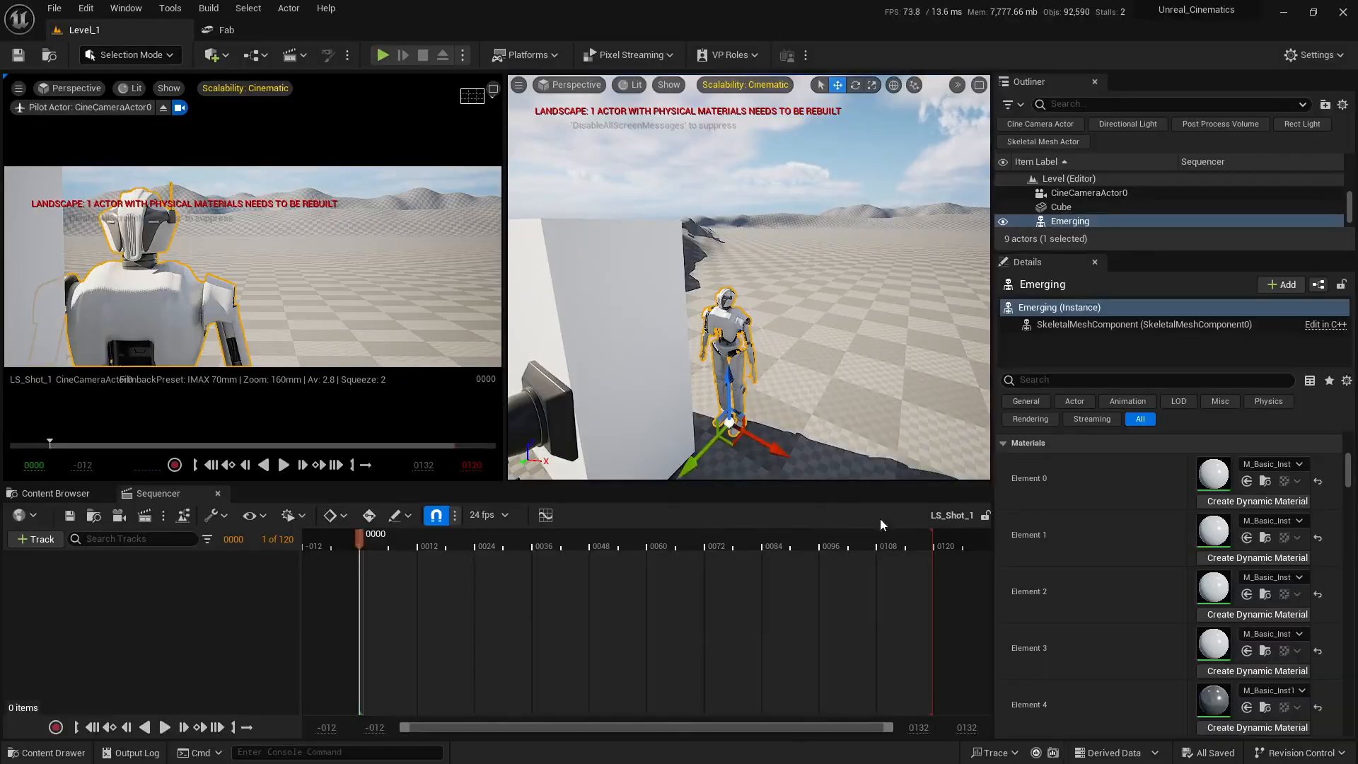
pyautogui.moveTo(1067, 228); pyautogui.dragTo(37, 612)
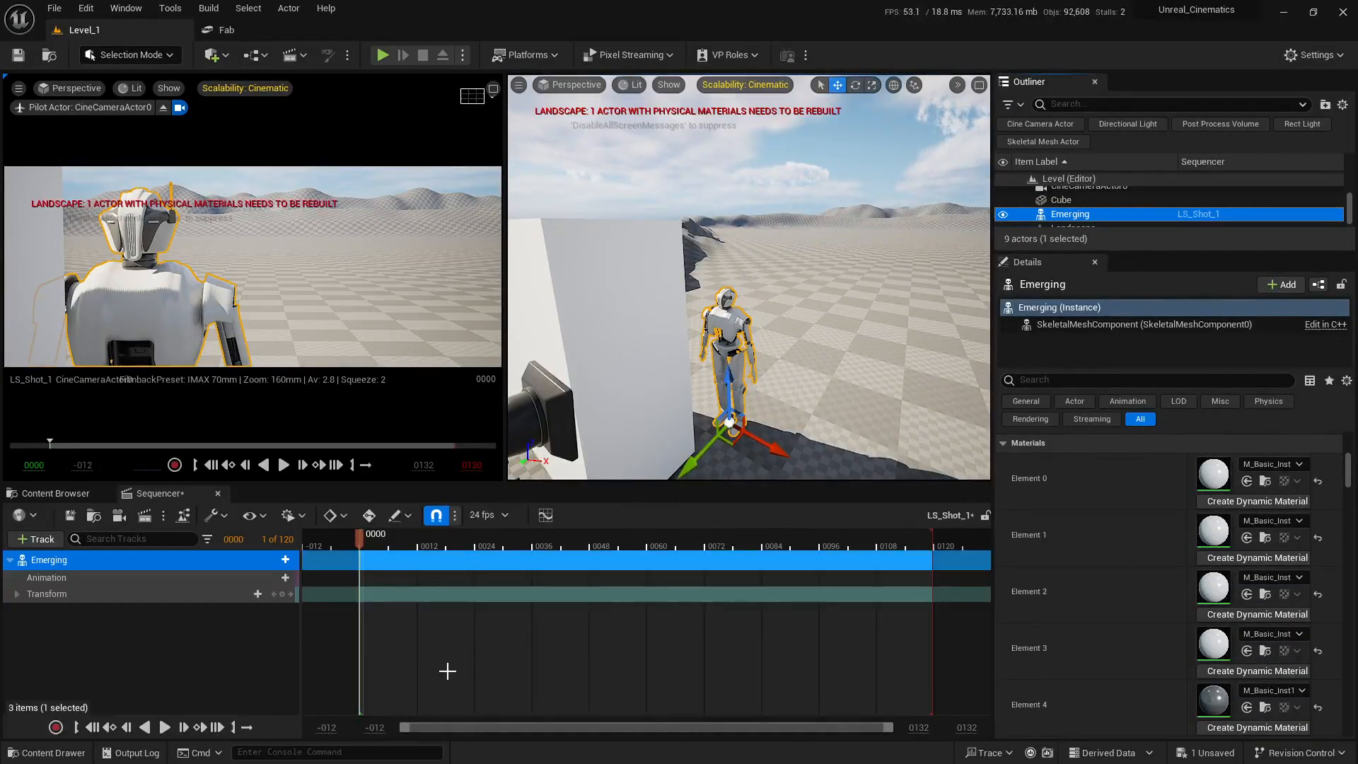
pyautogui.click(82, 598)
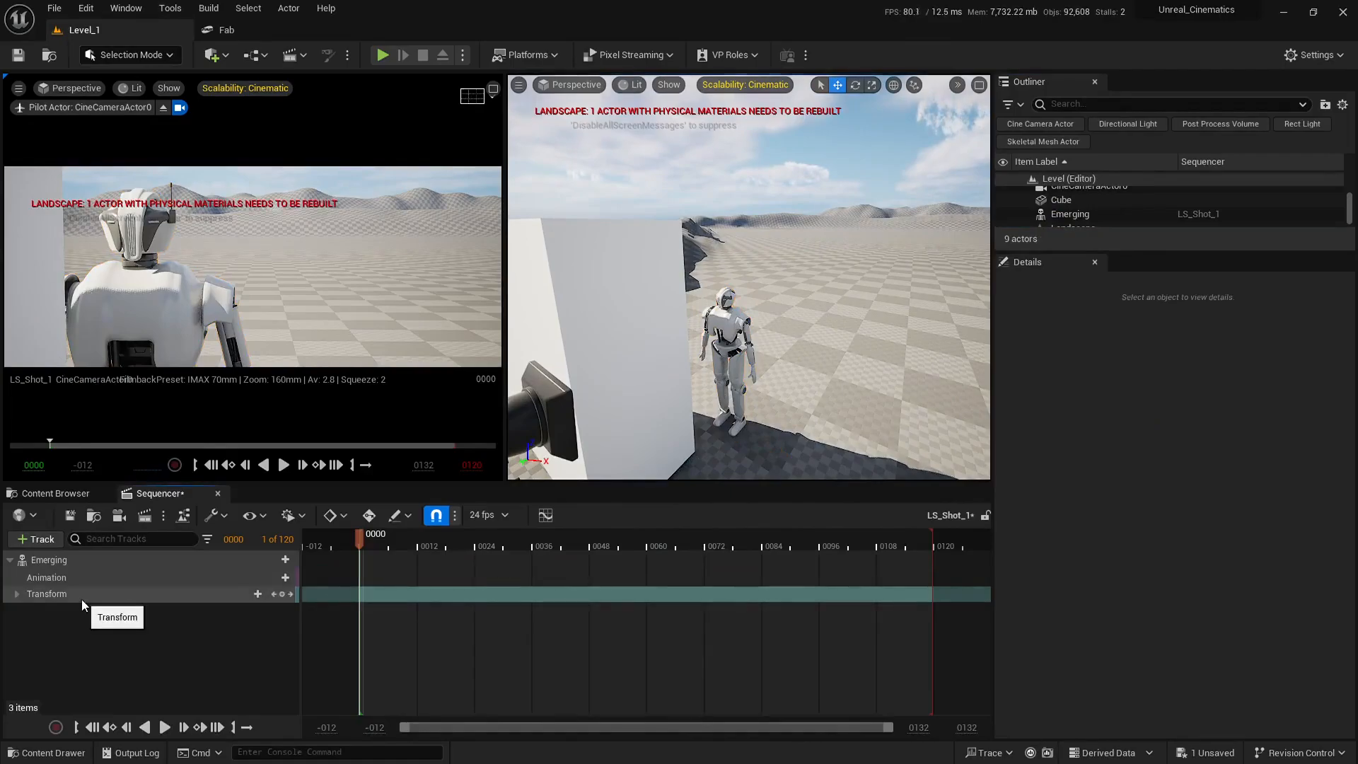
pyautogui.press('Delete')
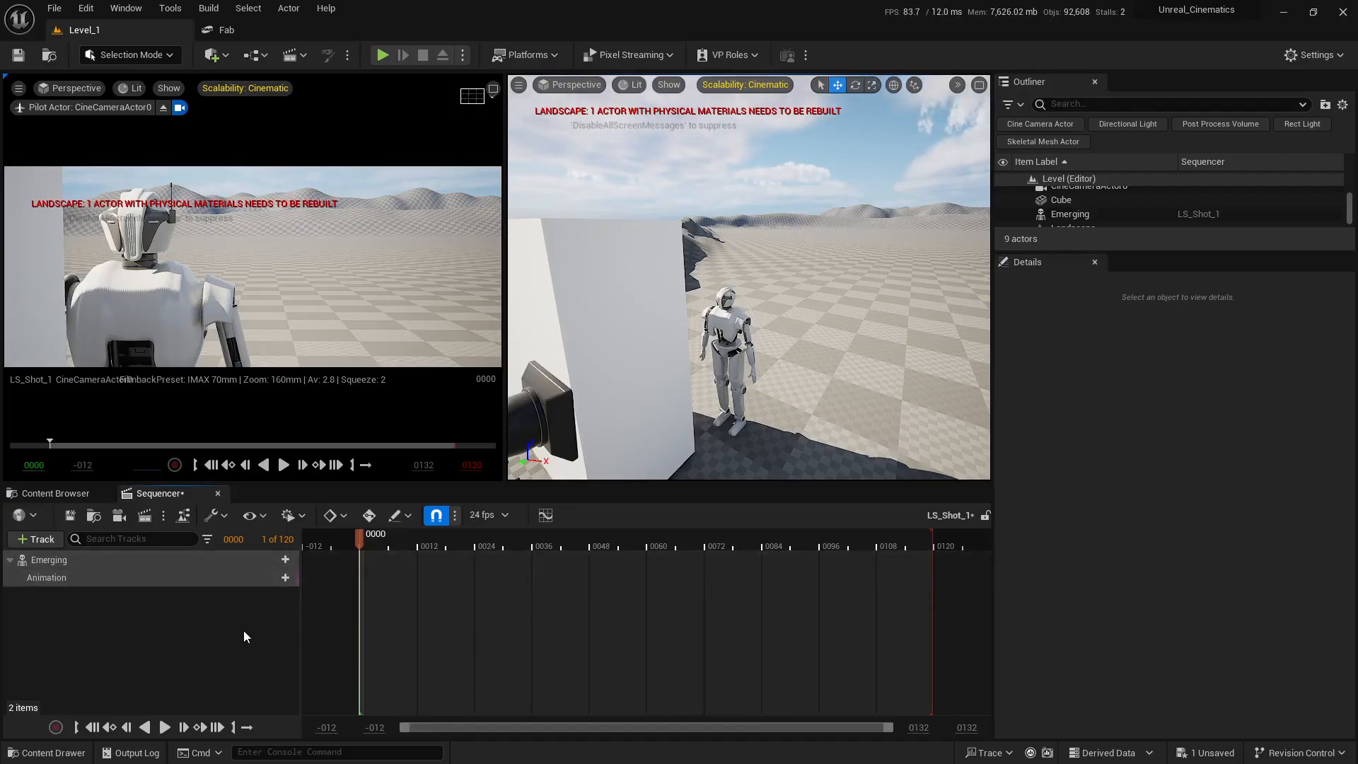
# Step: Add the Emerging_Anim animation to the droid's Animation track, starting at frame 0000
pyautogui.click(286, 577)
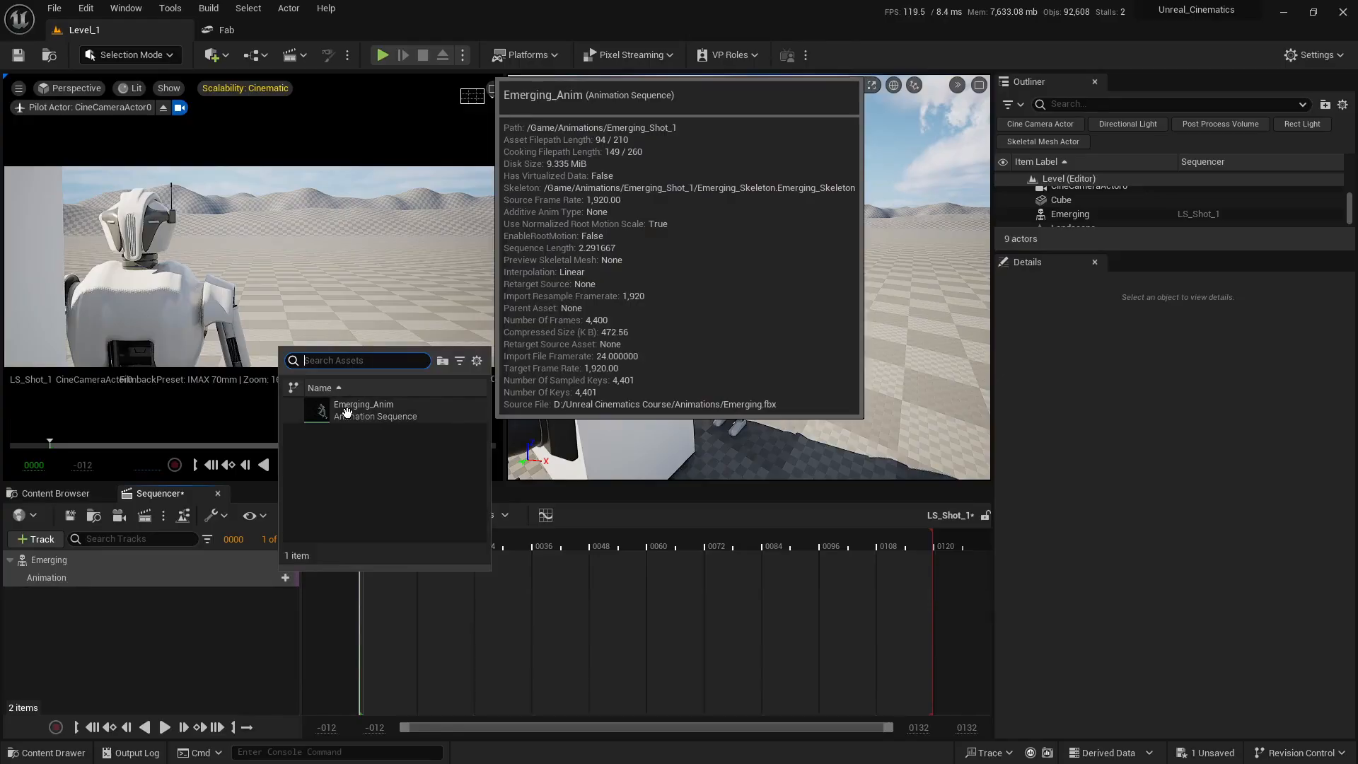
pyautogui.click(347, 412)
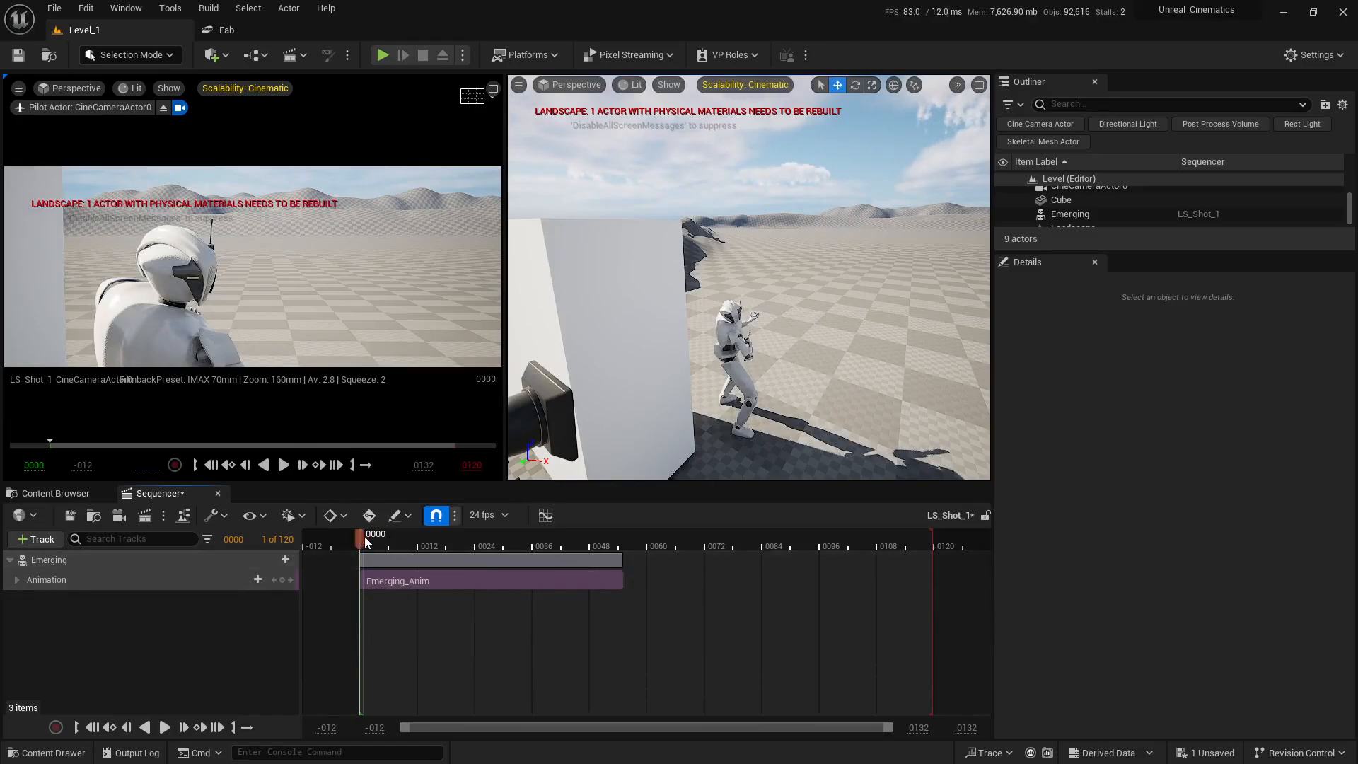
pyautogui.moveTo(364, 536)
pyautogui.mouseDown()
pyautogui.moveTo(554, 562)
pyautogui.moveTo(366, 562)
pyautogui.mouseUp()
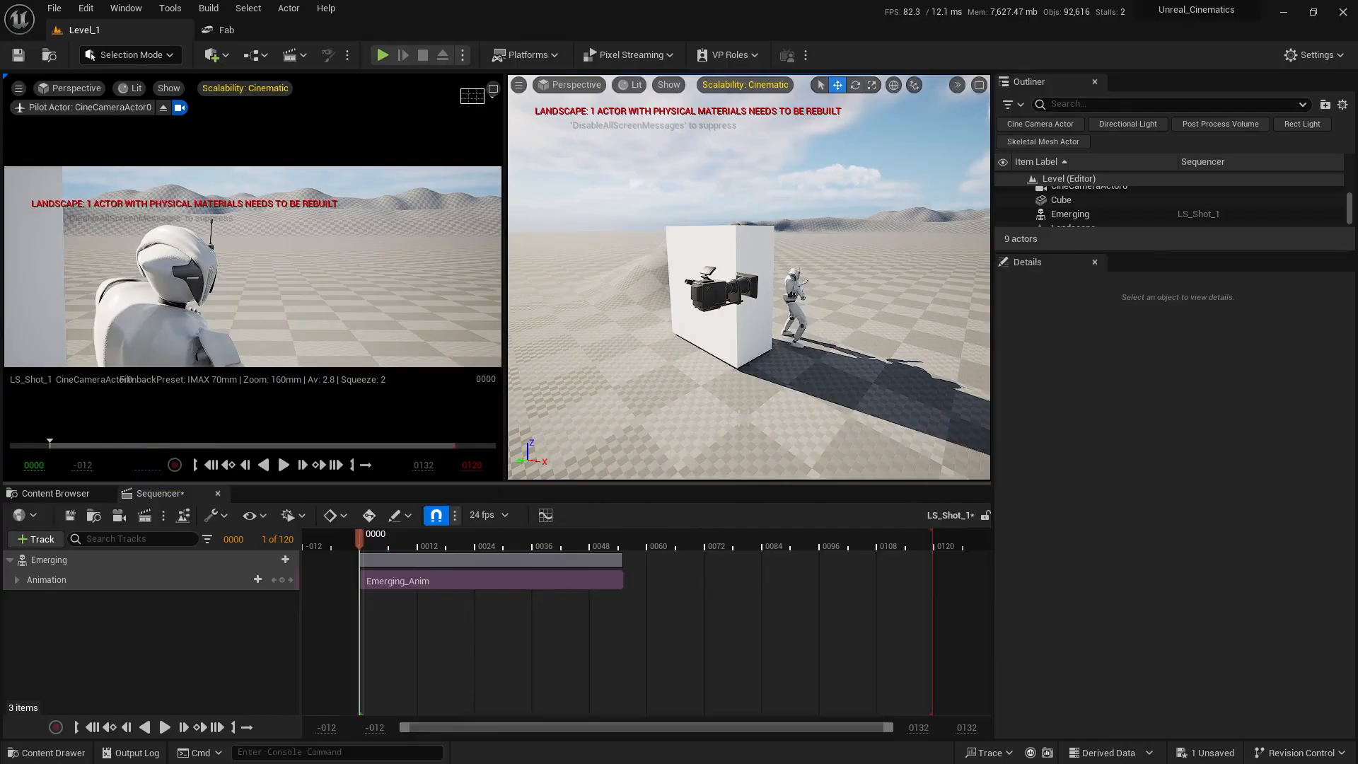
# Step: Move the animated droid closer to the cube so it starts at the cube's edge in the camera view
pyautogui.press('w')
pyautogui.moveTo(748, 283); pyautogui.dragTo(748, 347, button='right')
pyautogui.click(728, 439)
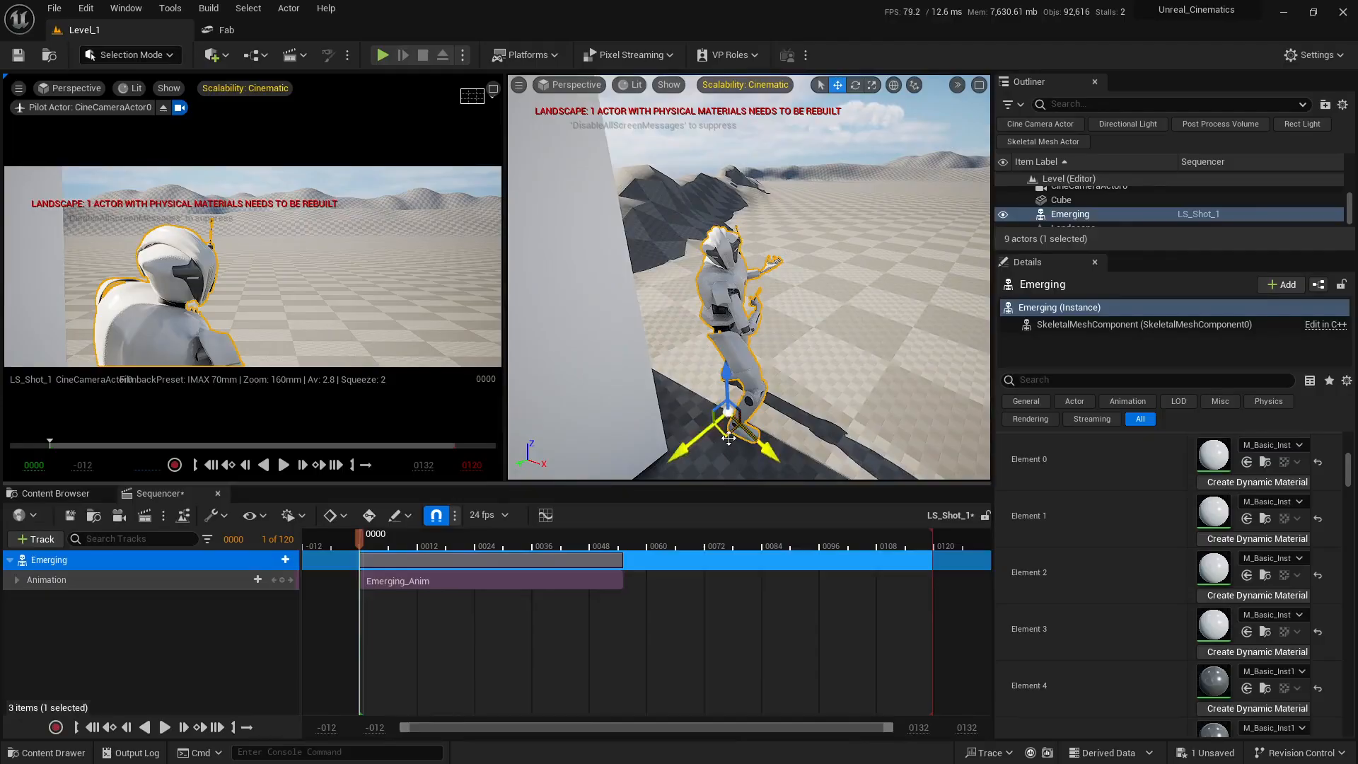
pyautogui.moveTo(729, 439); pyautogui.dragTo(705, 433)
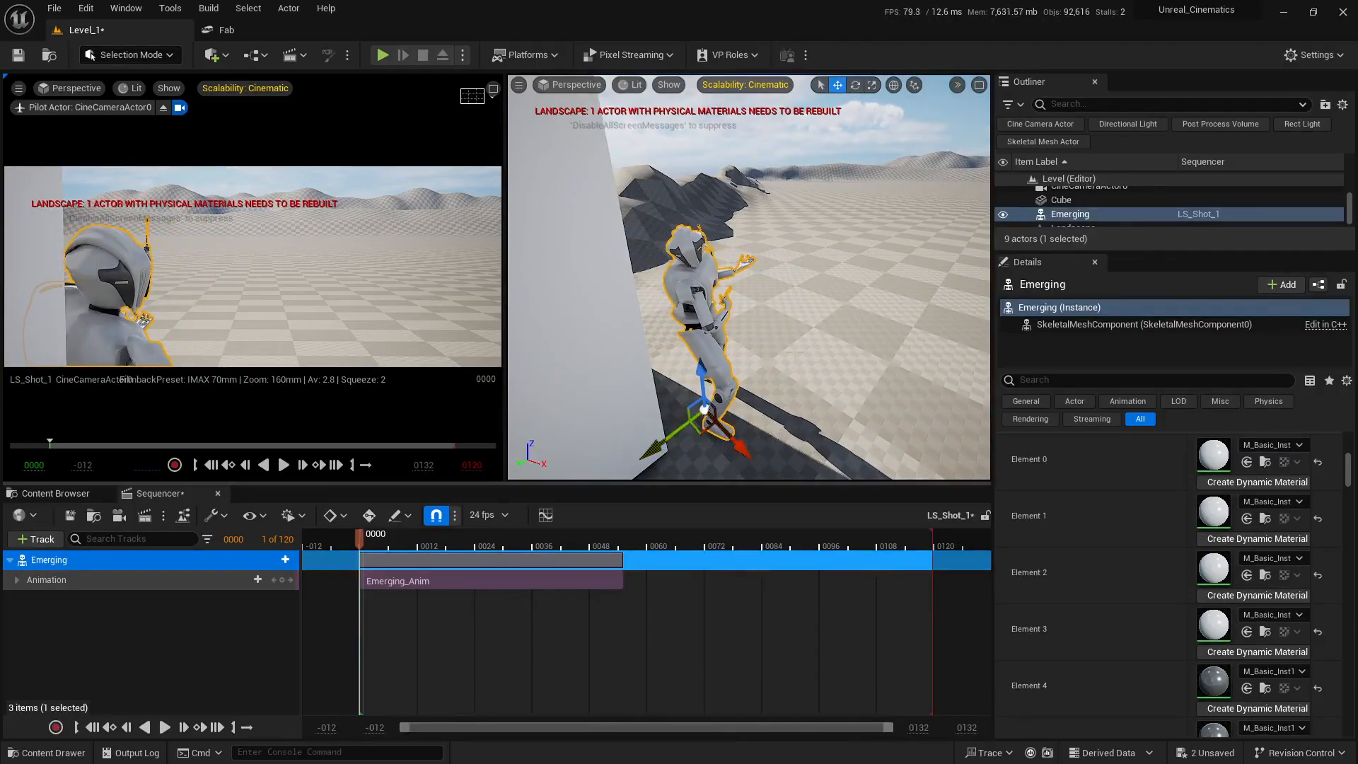
# Step: Select the cine camera and review its look-at tracking, filmback, lens and focus settings
pyautogui.press('s')
pyautogui.moveTo(749, 339); pyautogui.dragTo(663, 304, button='right')
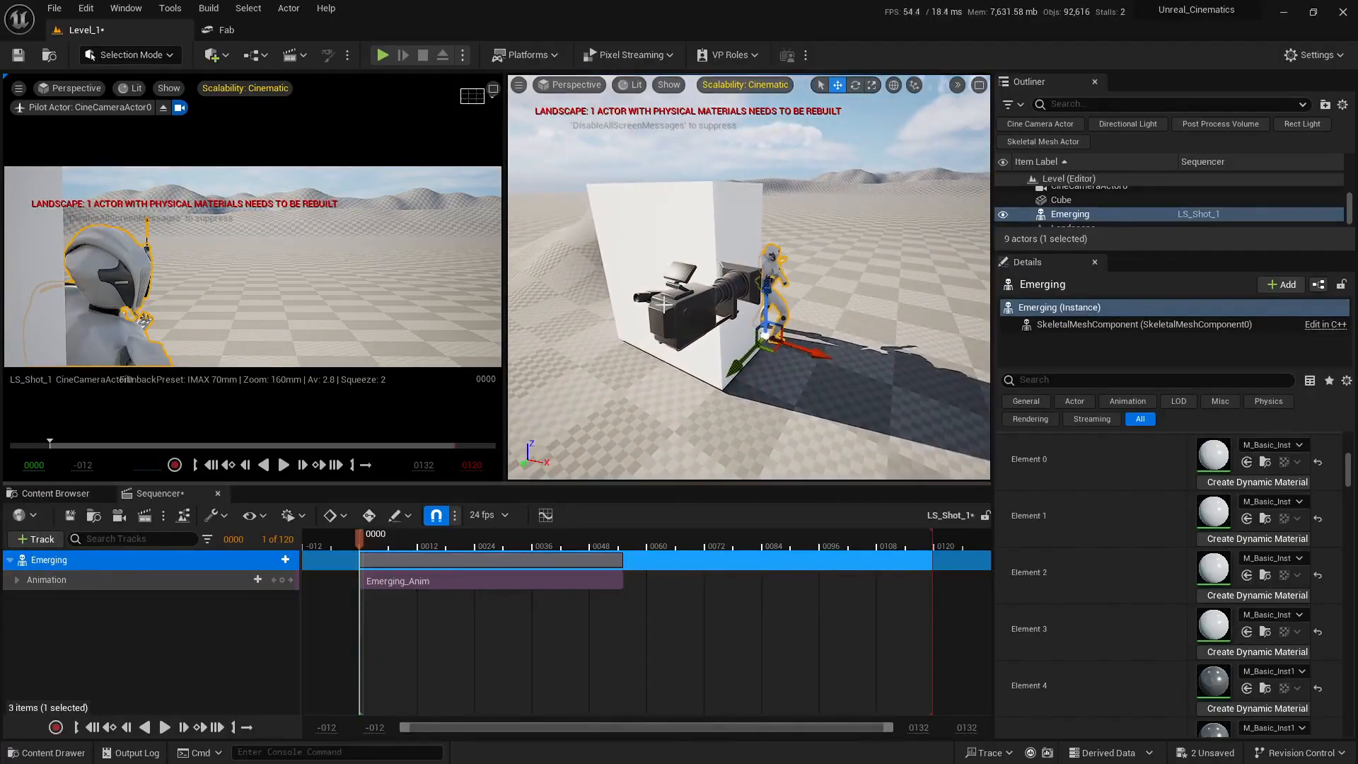
pyautogui.click(664, 304)
pyautogui.scroll(-10, 1130, 583)
pyautogui.scroll(2, 1131, 580)
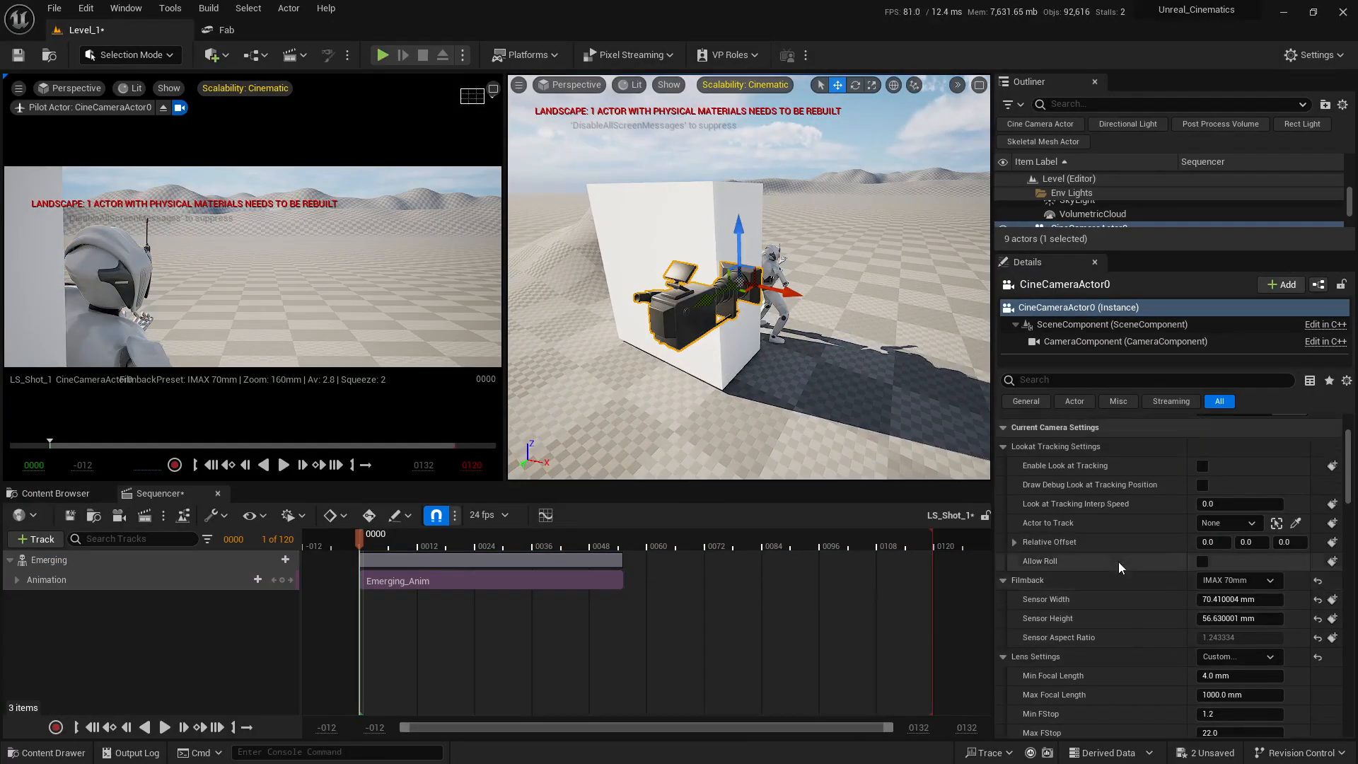
pyautogui.scroll(-3, 1116, 563)
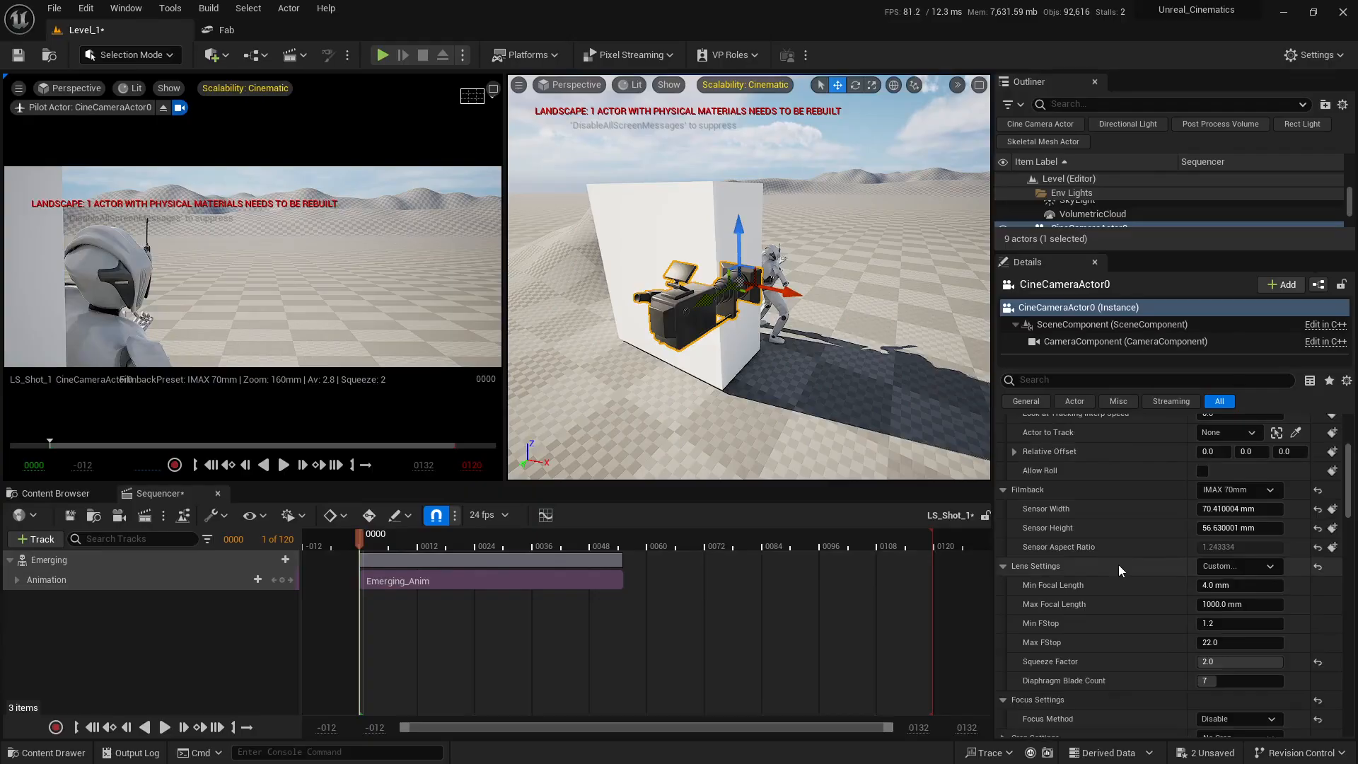
pyautogui.scroll(4, 1118, 564)
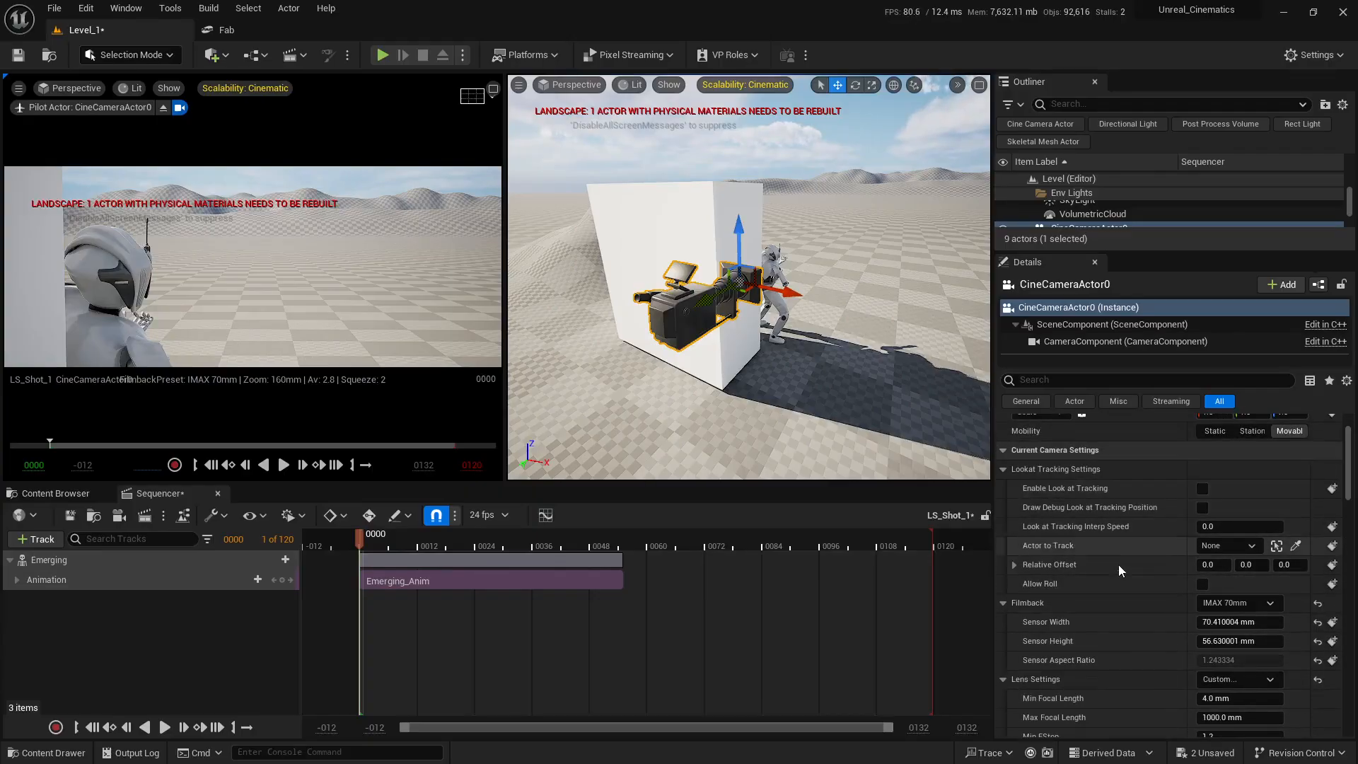
pyautogui.scroll(-5, 1118, 564)
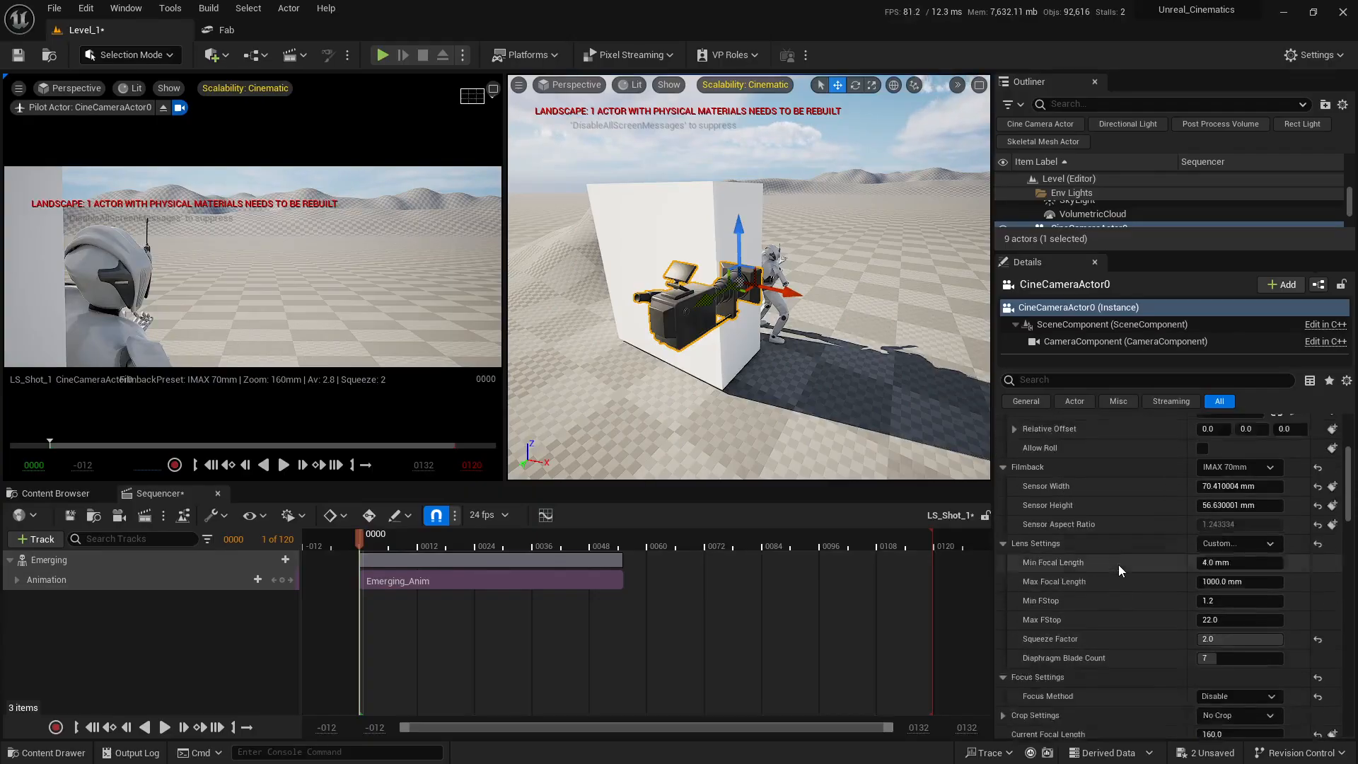
pyautogui.scroll(8, 1118, 564)
# Step: Shift the cine camera sideways and lower it to a Z location of about 251.6, framing more of the droid's body
pyautogui.moveTo(869, 423); pyautogui.dragTo(704, 341, button='right')
pyautogui.press('w')
pyautogui.press('d')
pyautogui.moveTo(697, 336); pyautogui.dragTo(725, 340)
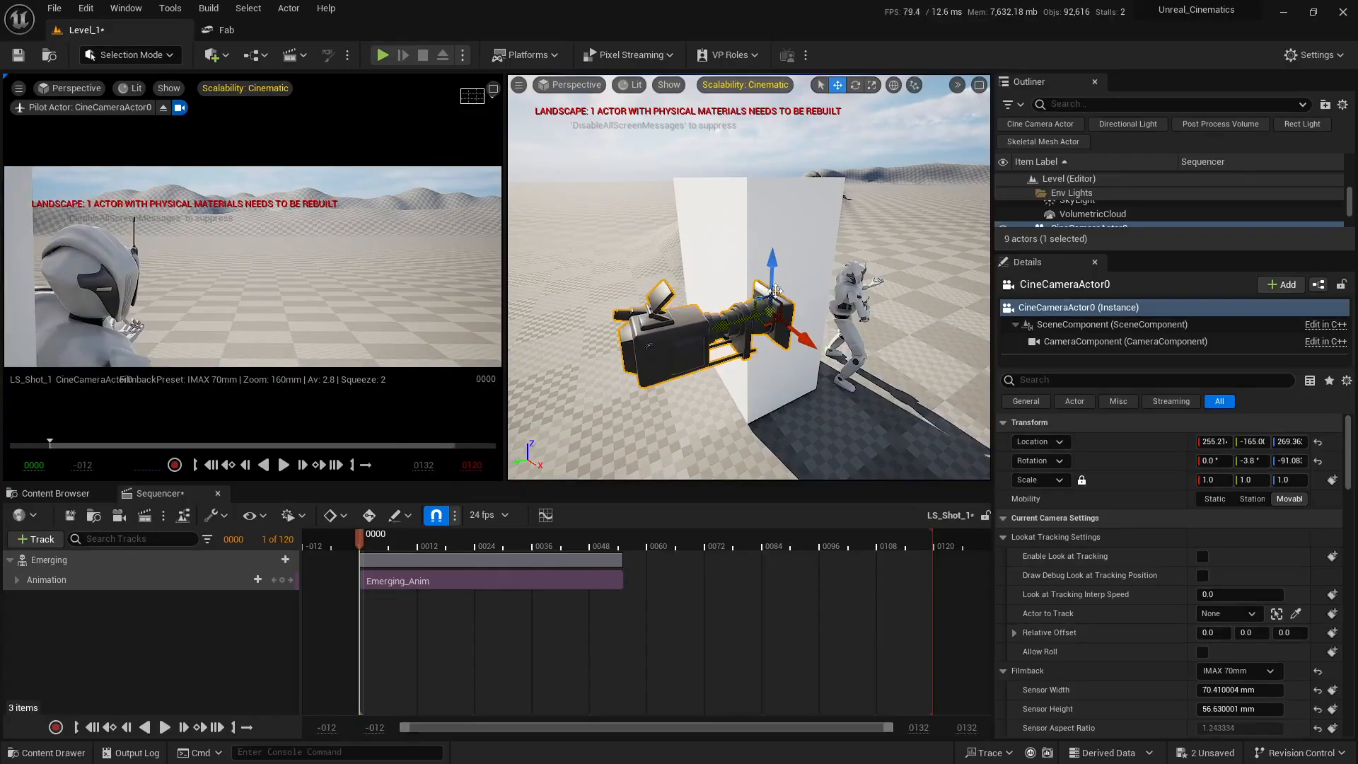
pyautogui.moveTo(776, 266); pyautogui.dragTo(771, 283)
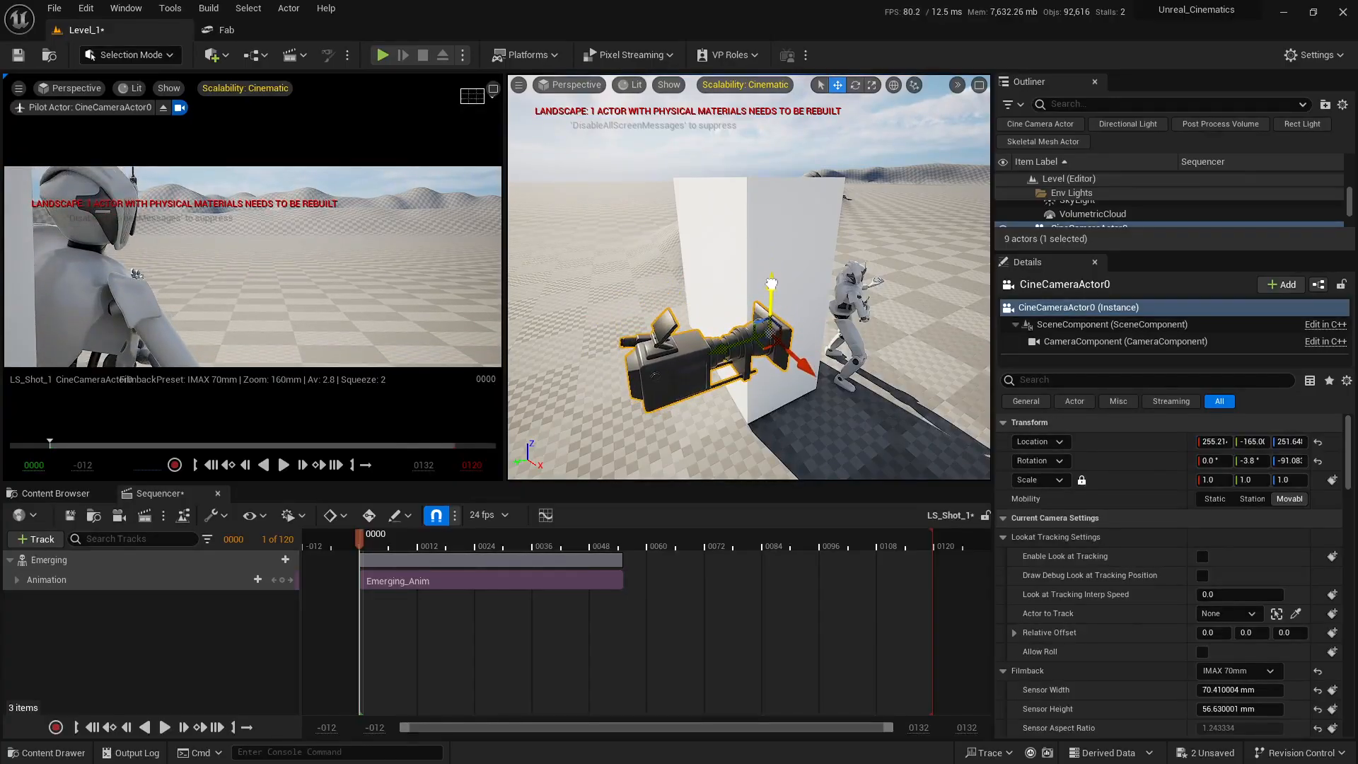
# Step: Rotate the Emerging droid about 24.2° around its Z axis so it turns toward the camera
pyautogui.click(752, 350)
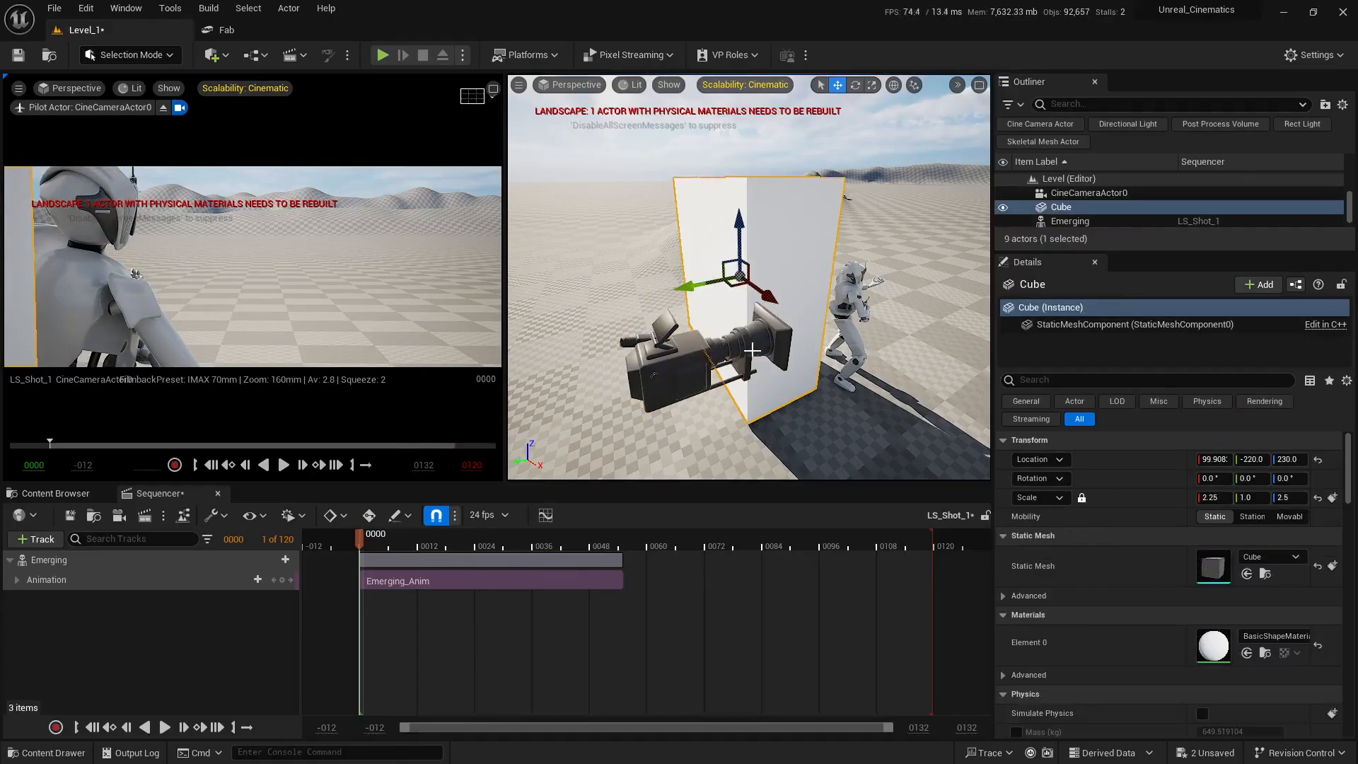
pyautogui.click(727, 361)
pyautogui.moveTo(728, 361); pyautogui.dragTo(781, 374, button='right')
pyautogui.moveTo(689, 382); pyautogui.dragTo(771, 410, button='right')
pyautogui.click(771, 410)
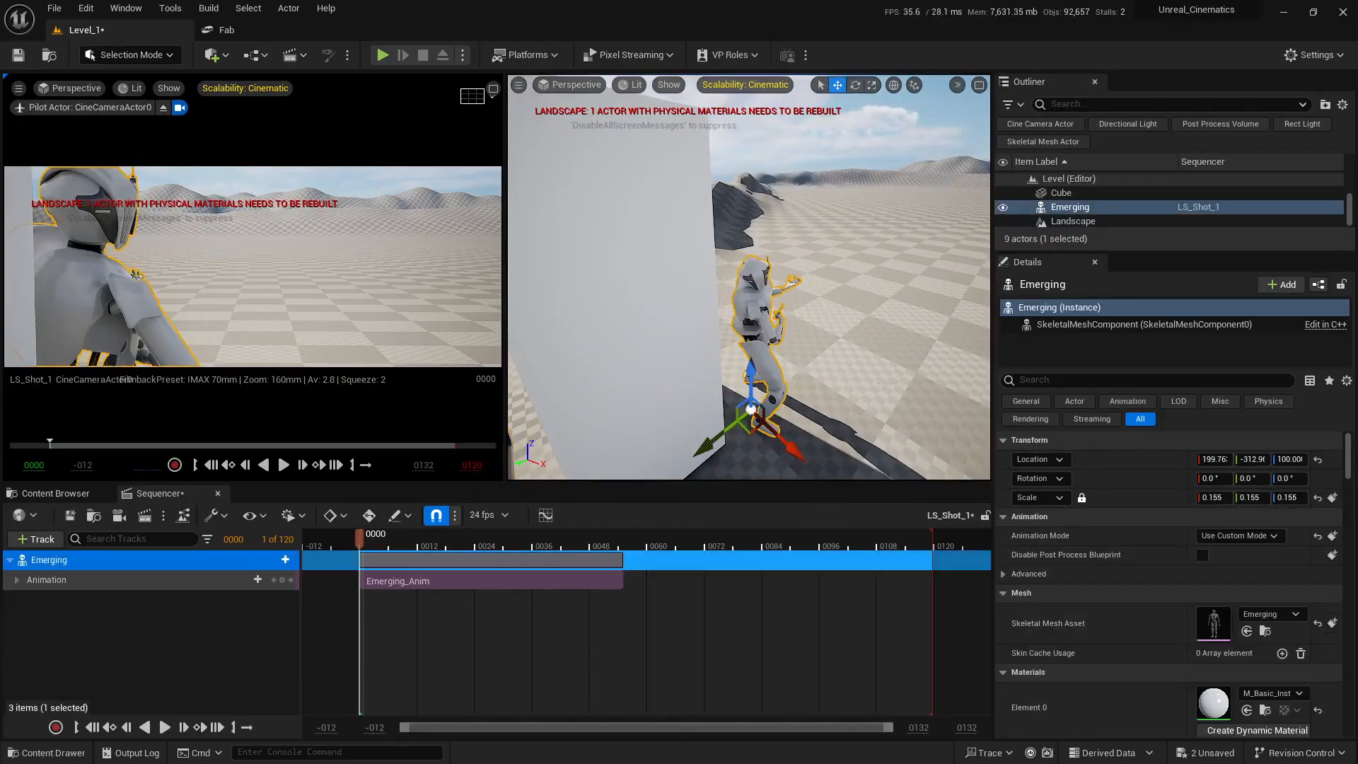
pyautogui.press('e')
pyautogui.moveTo(768, 458); pyautogui.dragTo(690, 463)
pyautogui.press('w')
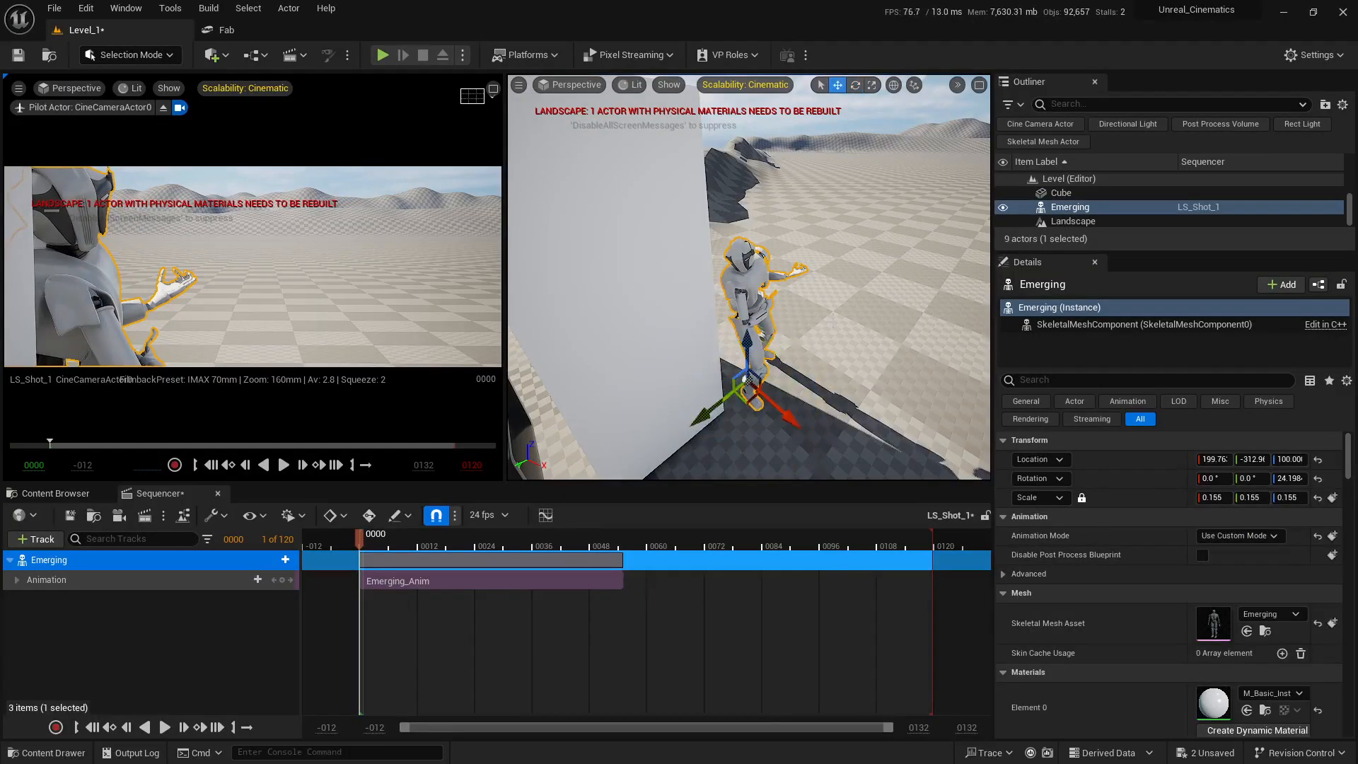
# Step: Reposition the cine camera to about X 251.2, Y -177.2 and Z 253.6 to reframe the turned droid
pyautogui.press('s')
pyautogui.moveTo(690, 462); pyautogui.dragTo(643, 321, button='right')
pyautogui.press('Escape')
pyautogui.click(641, 322)
pyautogui.moveTo(711, 244); pyautogui.dragTo(702, 241)
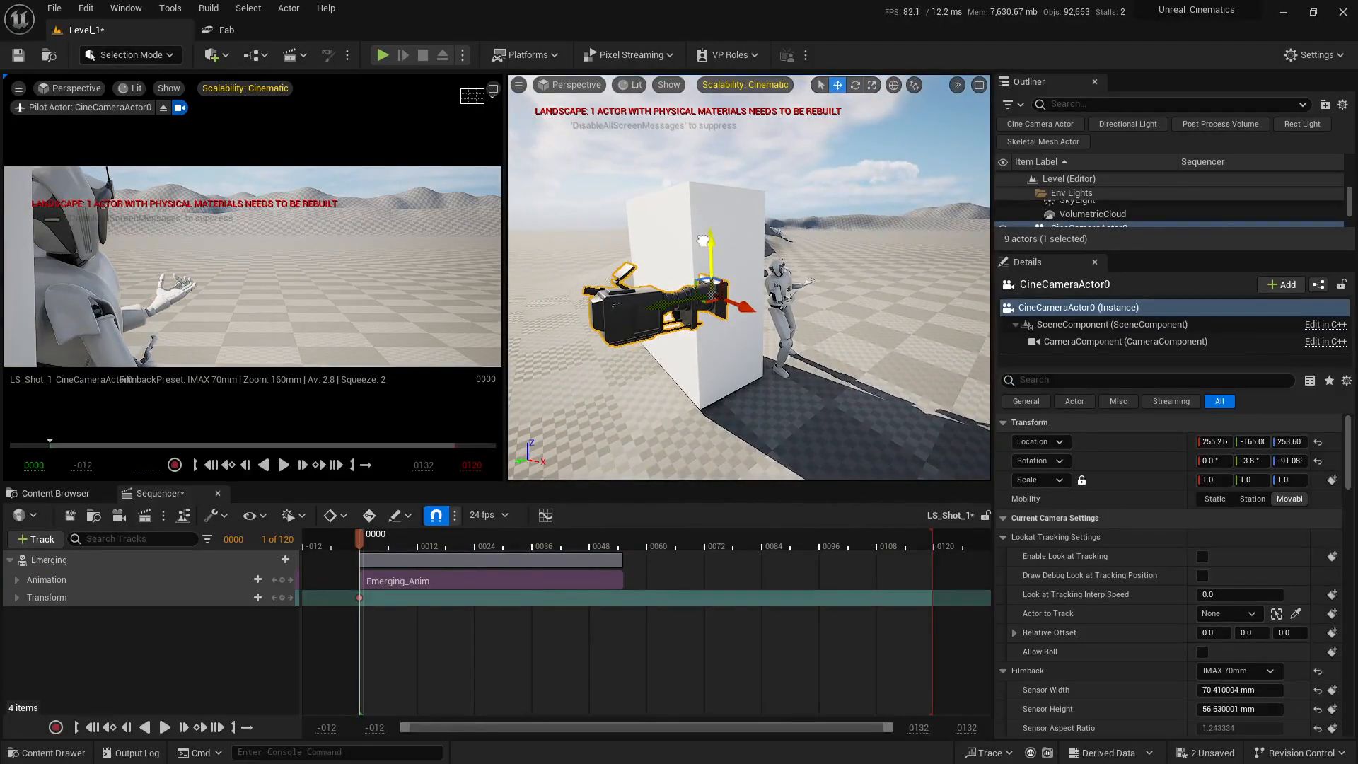
pyautogui.moveTo(667, 305); pyautogui.dragTo(756, 309)
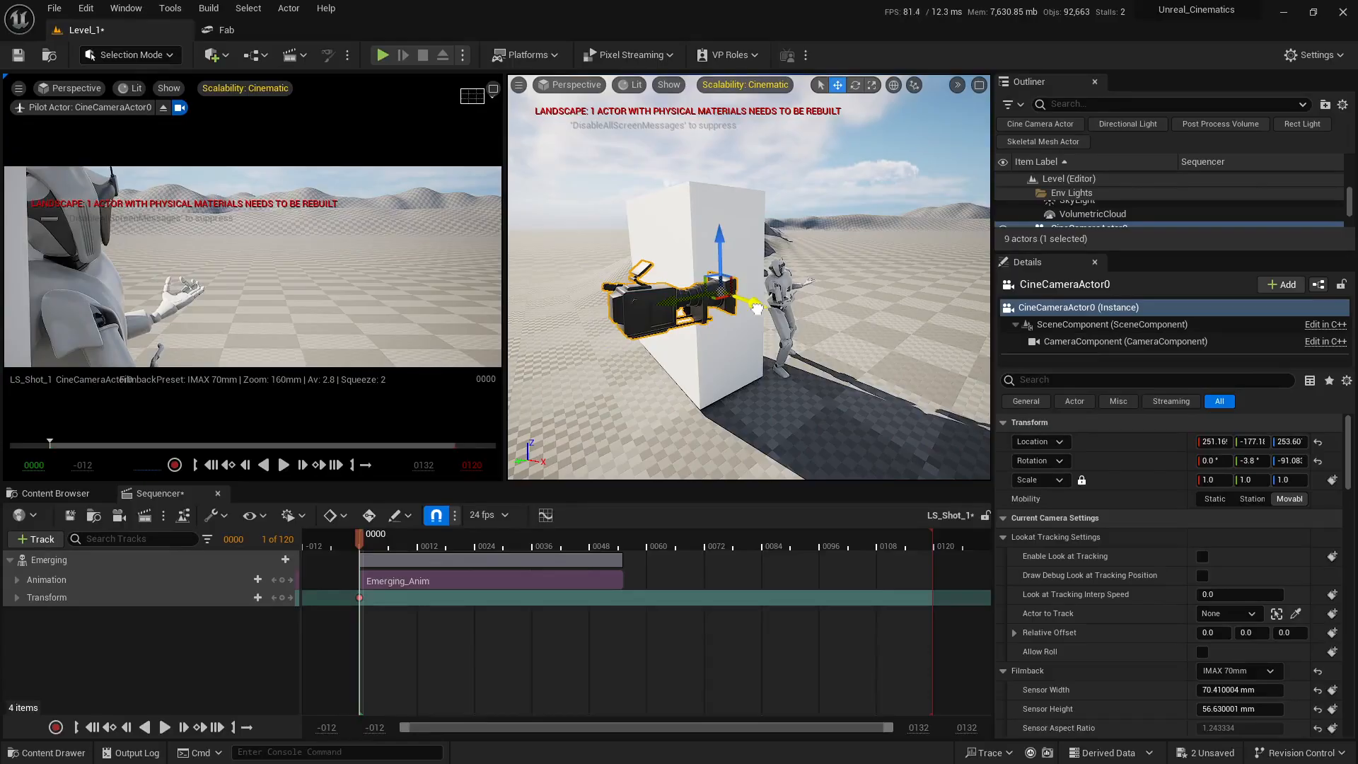
# Step: Raise the cine camera slightly to a Z location of about 255.9 and deselect it
pyautogui.moveTo(757, 307); pyautogui.dragTo(752, 360, button='right')
pyautogui.press('Escape')
pyautogui.click(734, 345)
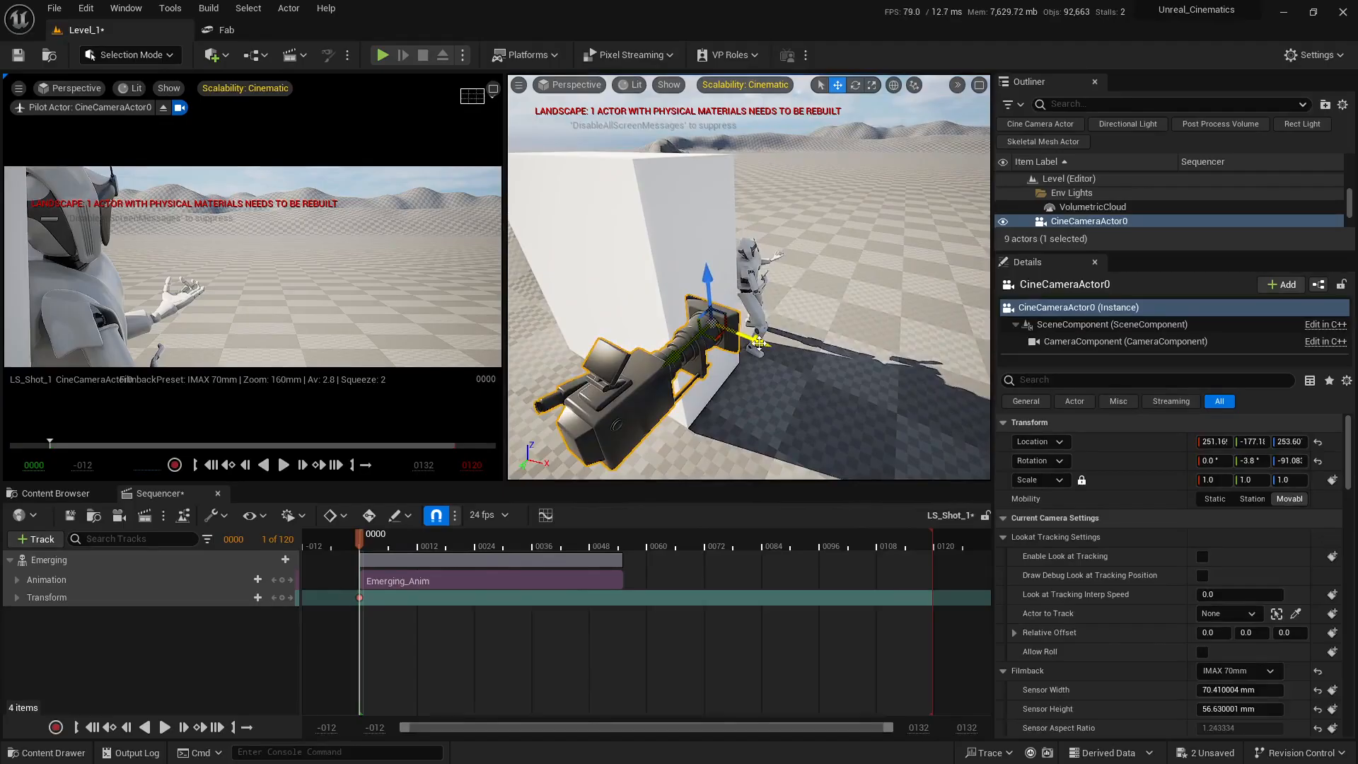
pyautogui.moveTo(746, 270)
pyautogui.mouseDown(button='right')
pyautogui.moveTo(736, 265)
pyautogui.moveTo(746, 270)
pyautogui.mouseUp(button='right')
pyautogui.moveTo(734, 269); pyautogui.dragTo(723, 266)
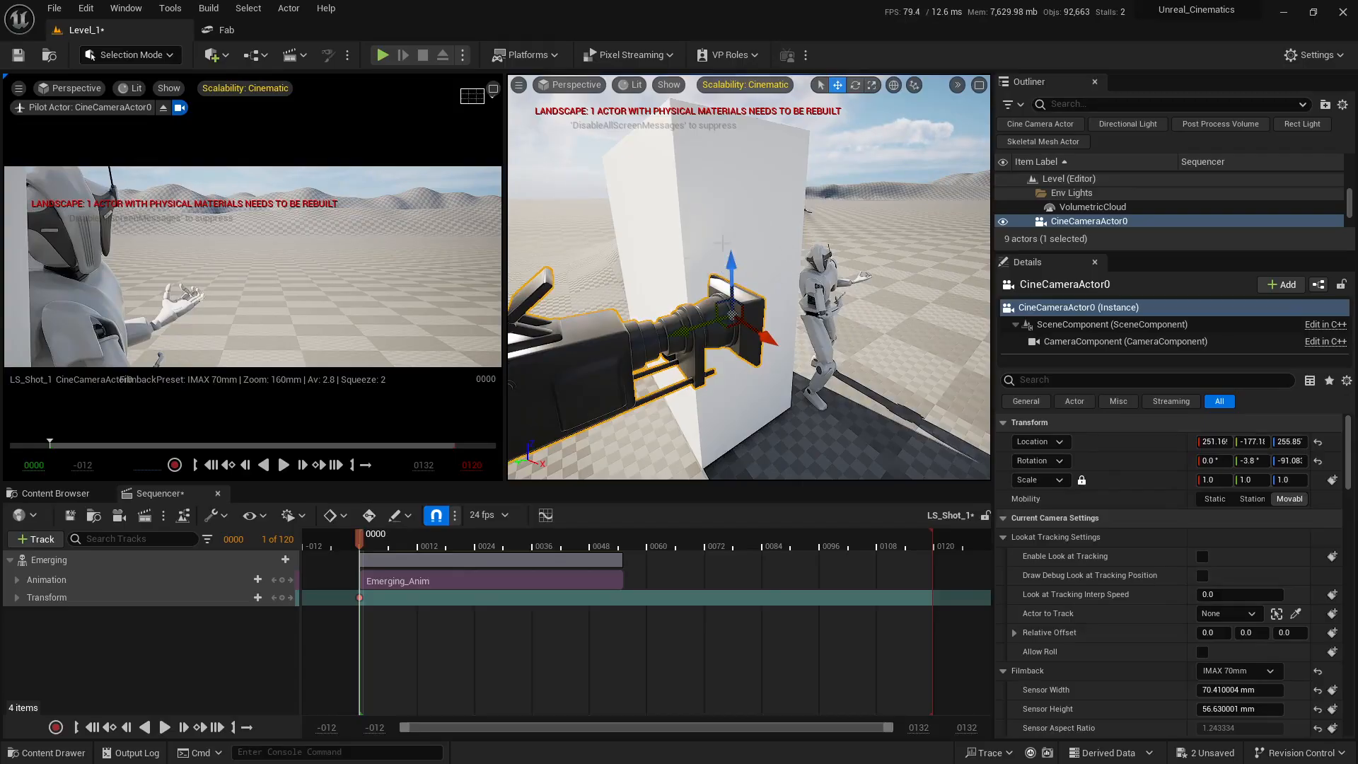
pyautogui.press('Escape')
# Step: Save the unsaved Level_1 and LS_Shot_1 assets
pyautogui.moveTo(820, 309)
pyautogui.mouseDown(button='right')
pyautogui.moveTo(714, 322)
pyautogui.moveTo(757, 311)
pyautogui.moveTo(834, 333)
pyautogui.moveTo(926, 315)
pyautogui.moveTo(842, 300)
pyautogui.mouseUp(button='right')
pyautogui.click(1207, 753)
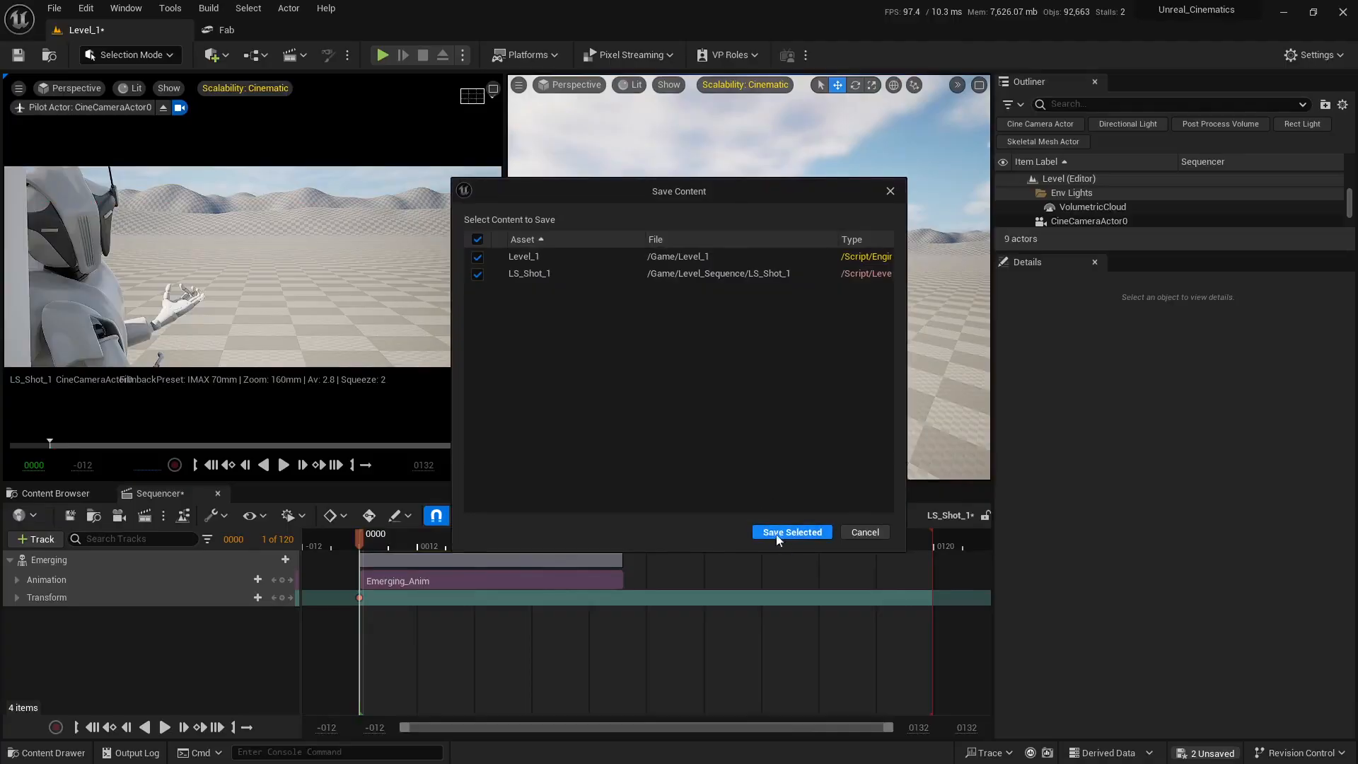
pyautogui.click(792, 533)
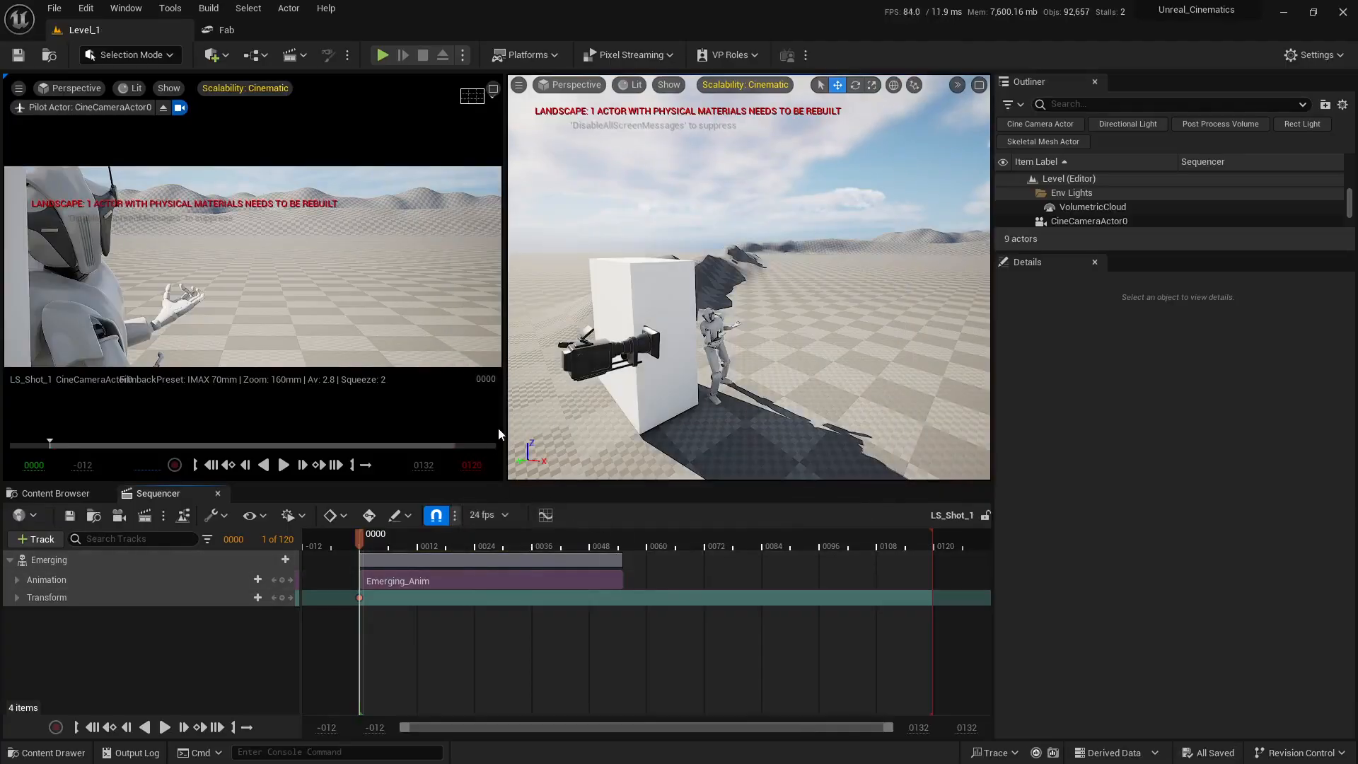
# Step: Widen the free perspective viewport by narrowing the camera view beside it
pyautogui.moveTo(503, 433); pyautogui.dragTo(457, 421)
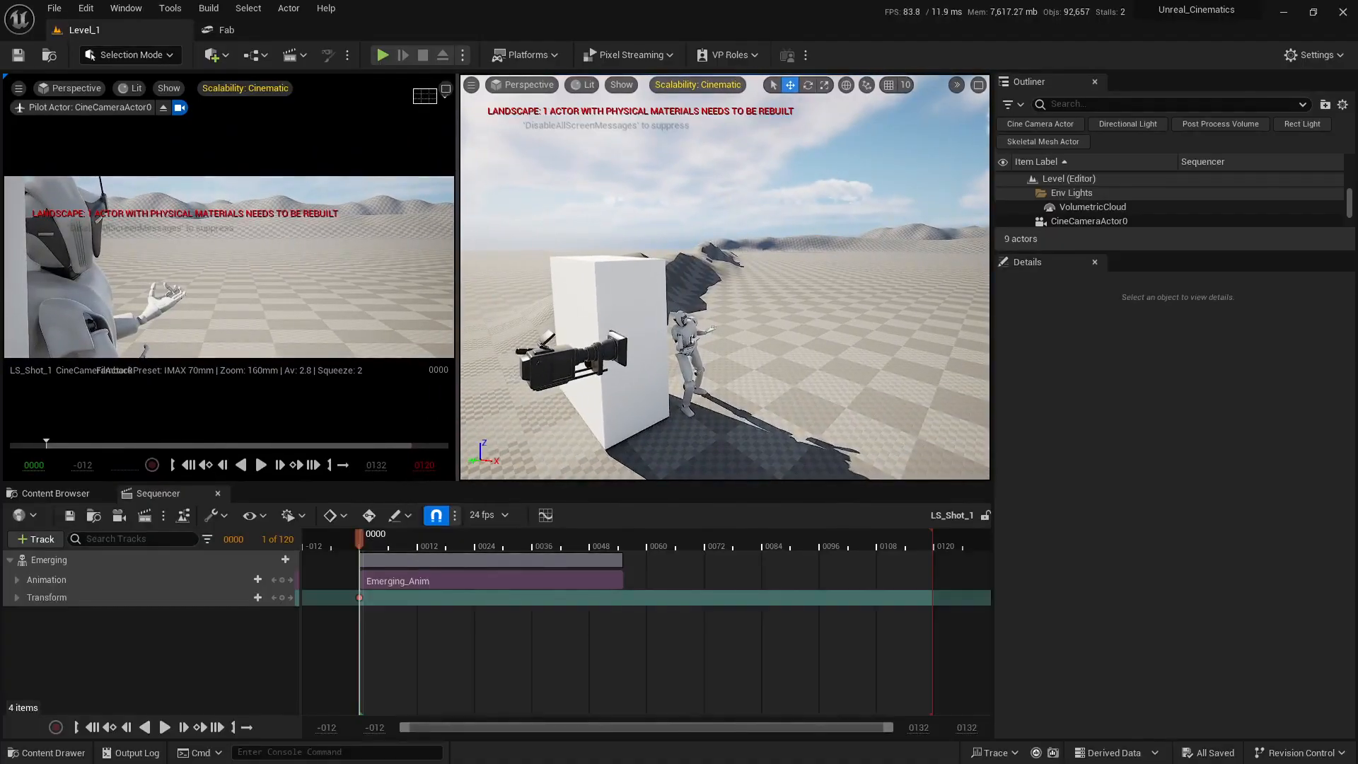
pyautogui.moveTo(719, 394)
pyautogui.keyDown('alt'); pyautogui.mouseDown()
pyautogui.moveTo(786, 399)
pyautogui.moveTo(807, 421)
pyautogui.moveTo(719, 392)
pyautogui.mouseUp(); pyautogui.keyUp('alt')
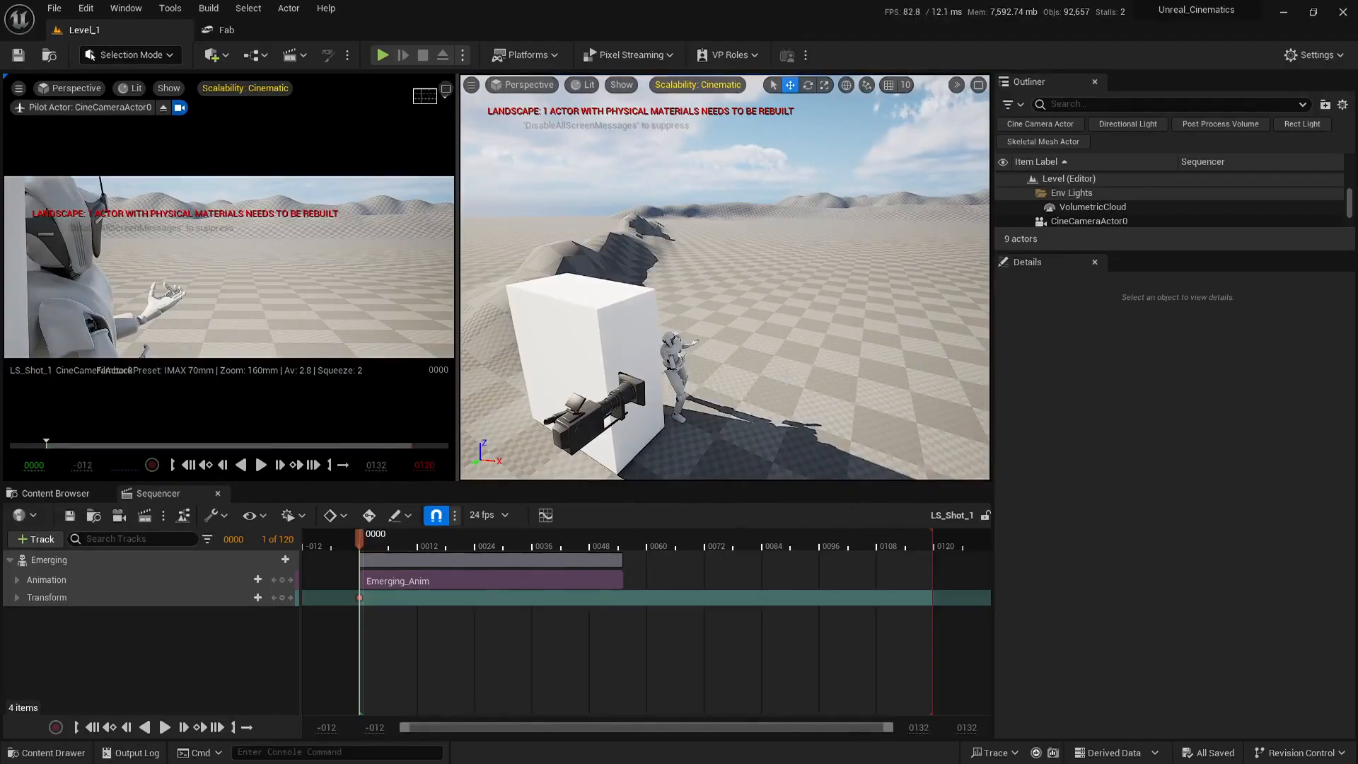
pyautogui.press('s')
pyautogui.moveTo(719, 392); pyautogui.dragTo(731, 347, button='right')
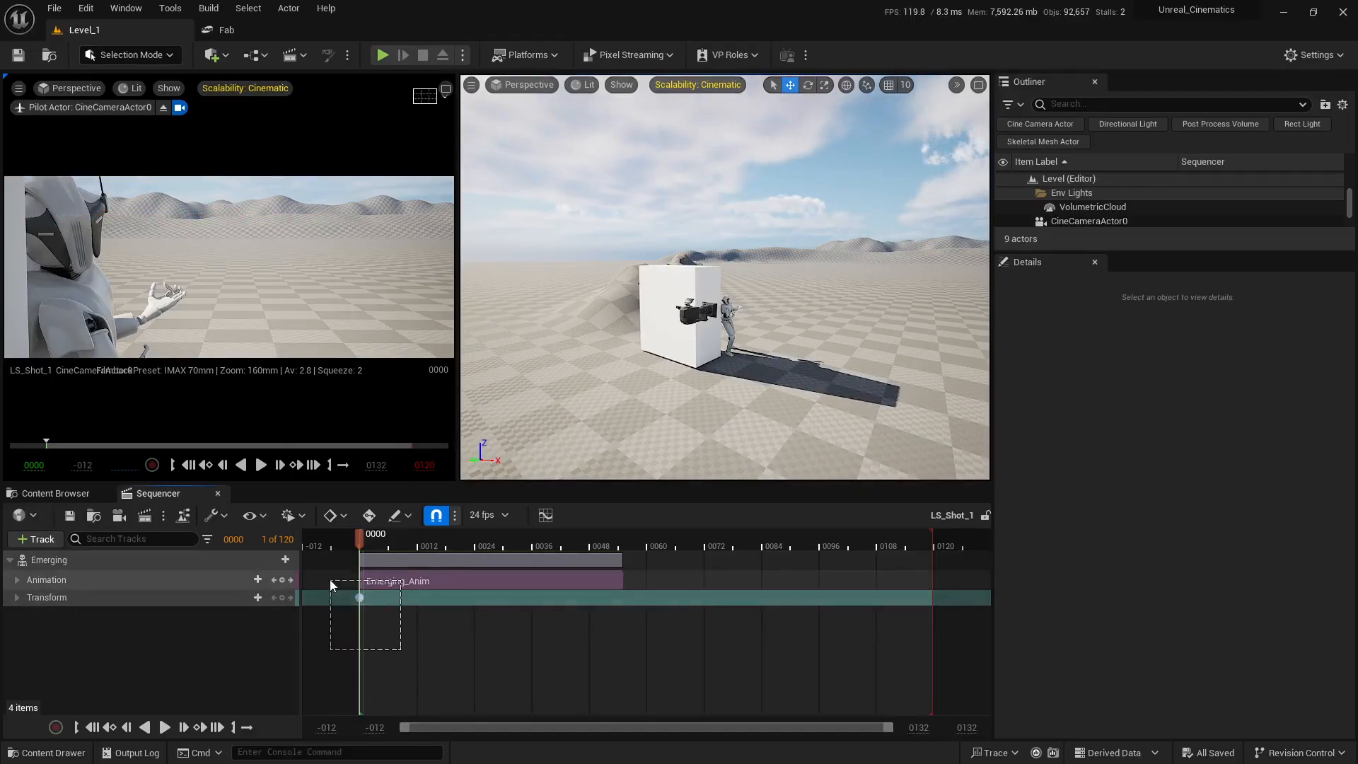
# Step: Delete the Emerging droid's Transform keyframe at frame 0000 and its Transform track from the sequence
pyautogui.press('Delete')
pyautogui.click(120, 603)
pyautogui.press('Delete')
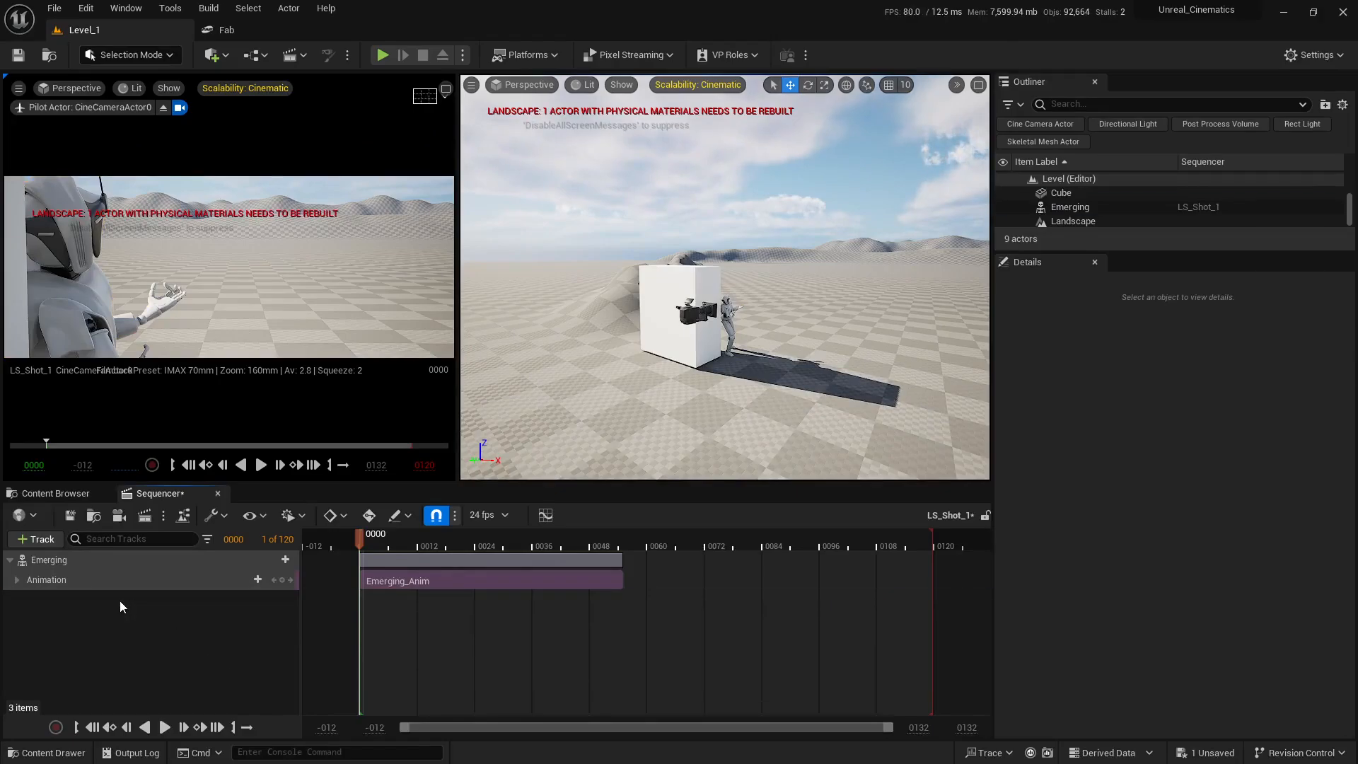
# Step: Lock the LS_Shot_1 sequence against editing and save it
pyautogui.click(985, 516)
pyautogui.click(1209, 753)
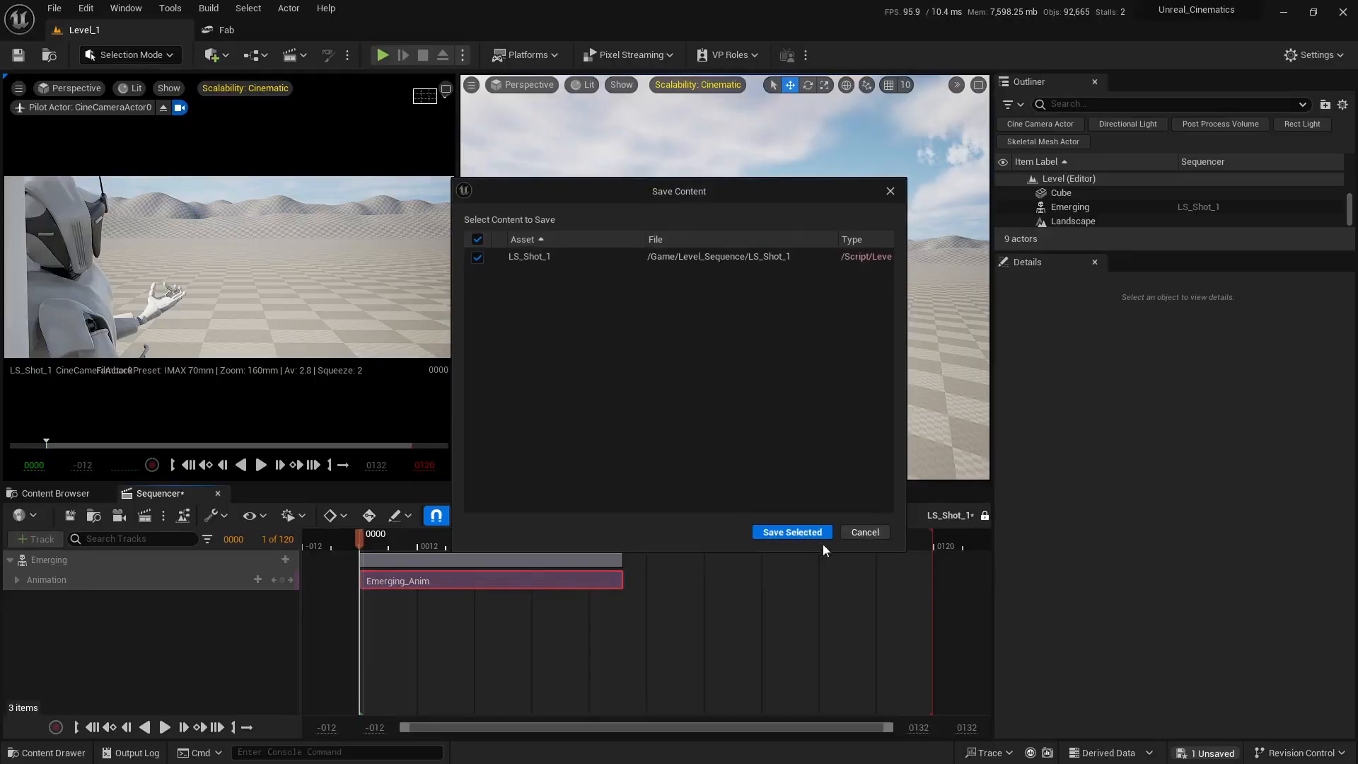
pyautogui.click(813, 532)
pyautogui.moveTo(725, 277); pyautogui.dragTo(767, 324, button='right')
pyautogui.press('Escape')
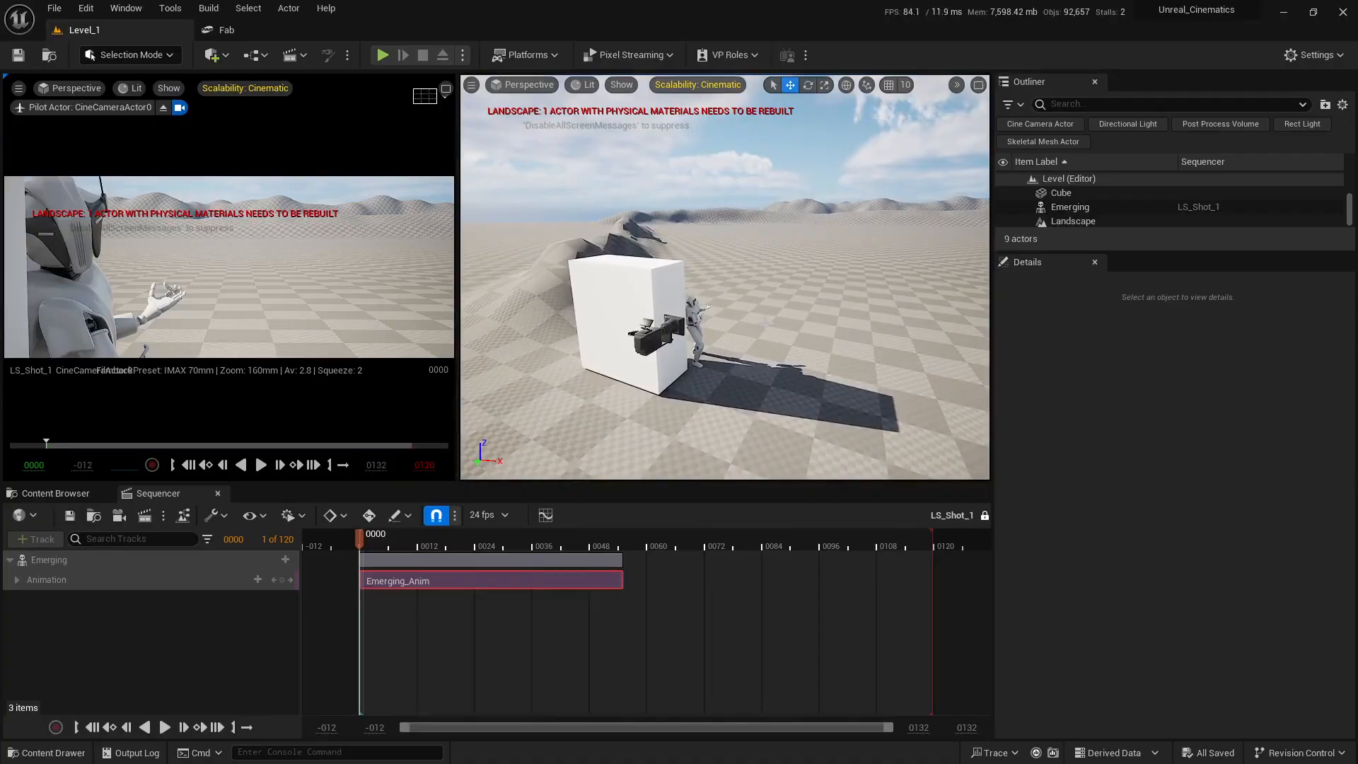